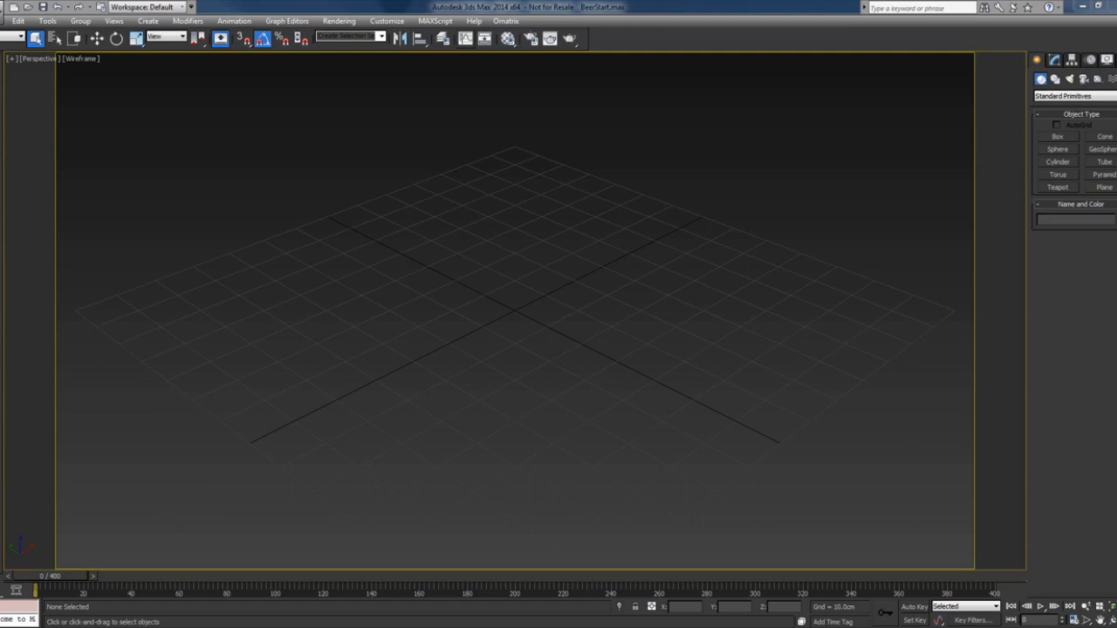
- Check the system unit scale and the metric display units in the units setup
{"action": "left_click", "coordinate": [445, 627]}
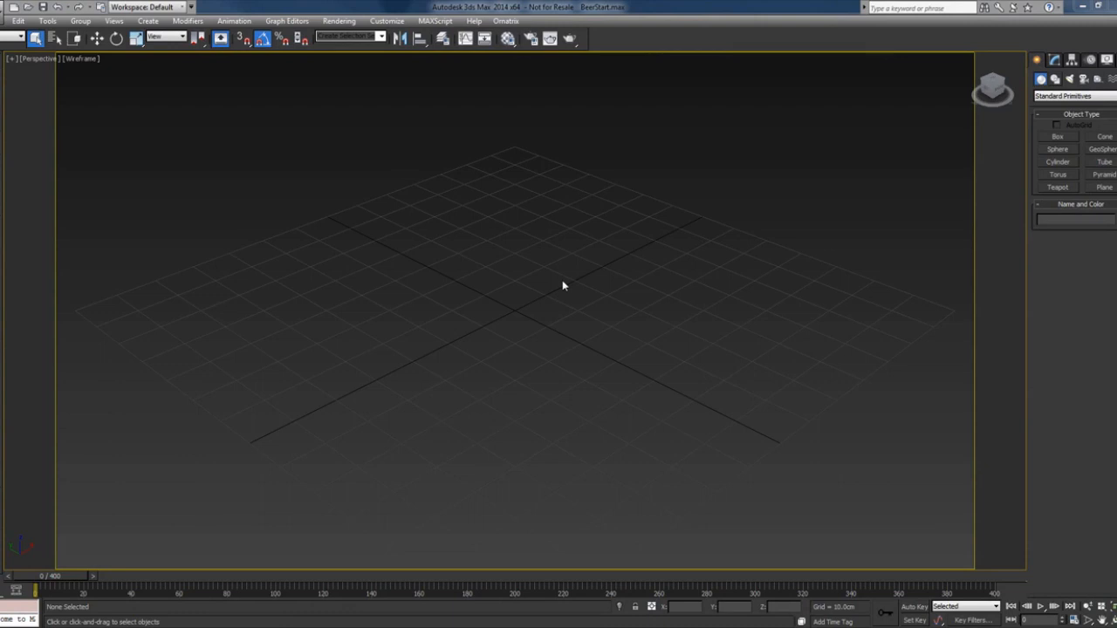
{"action": "left_click", "coordinate": [390, 22]}
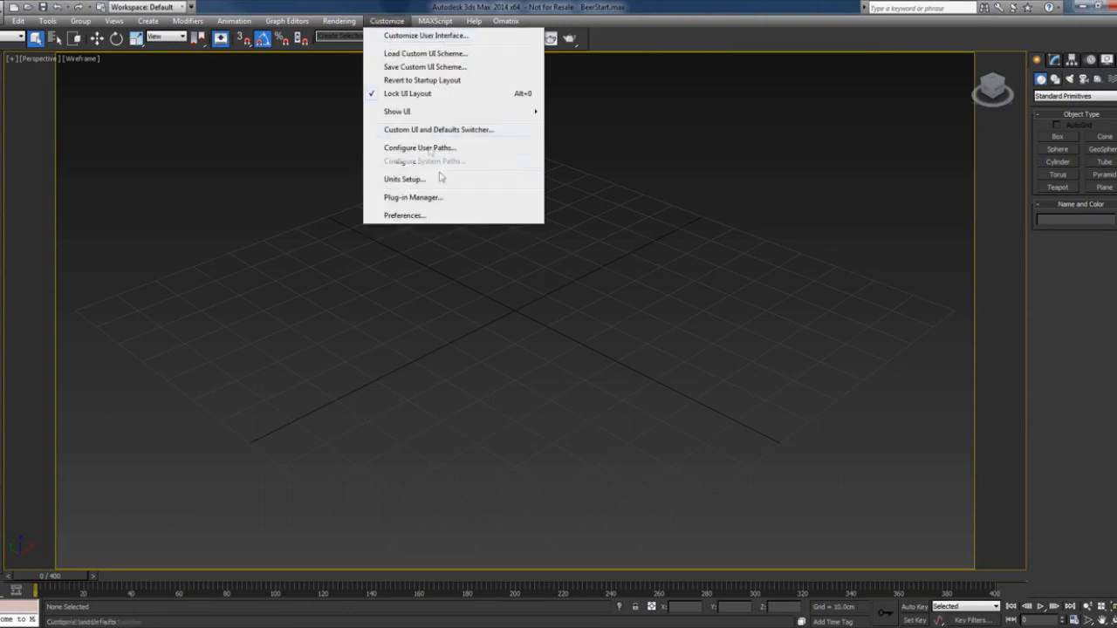
{"action": "left_click", "coordinate": [444, 179]}
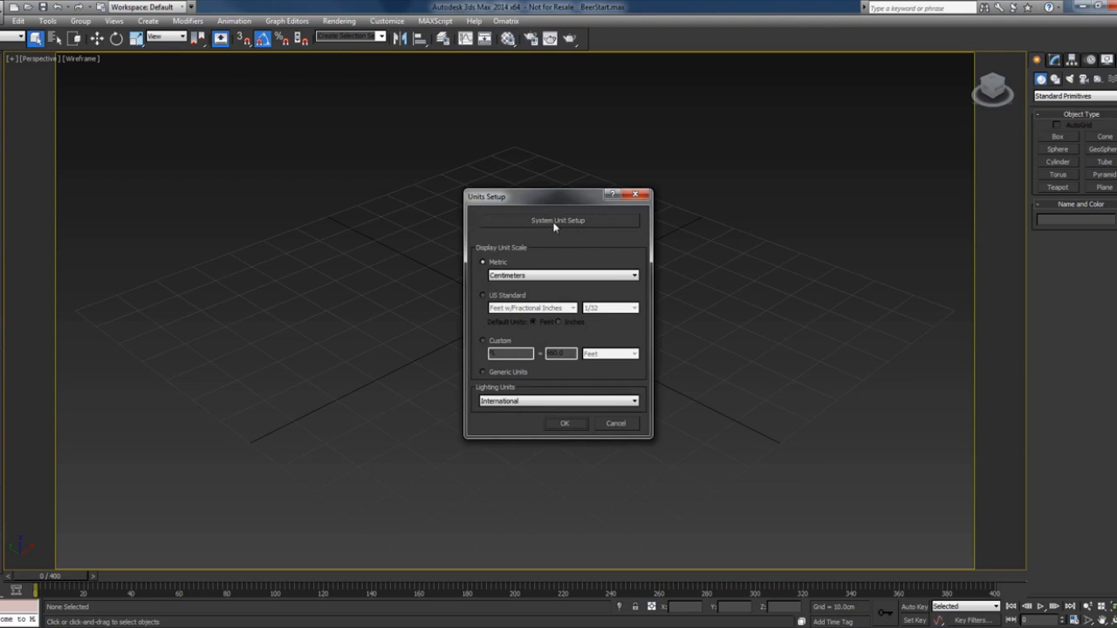
{"action": "left_click", "coordinate": [556, 227]}
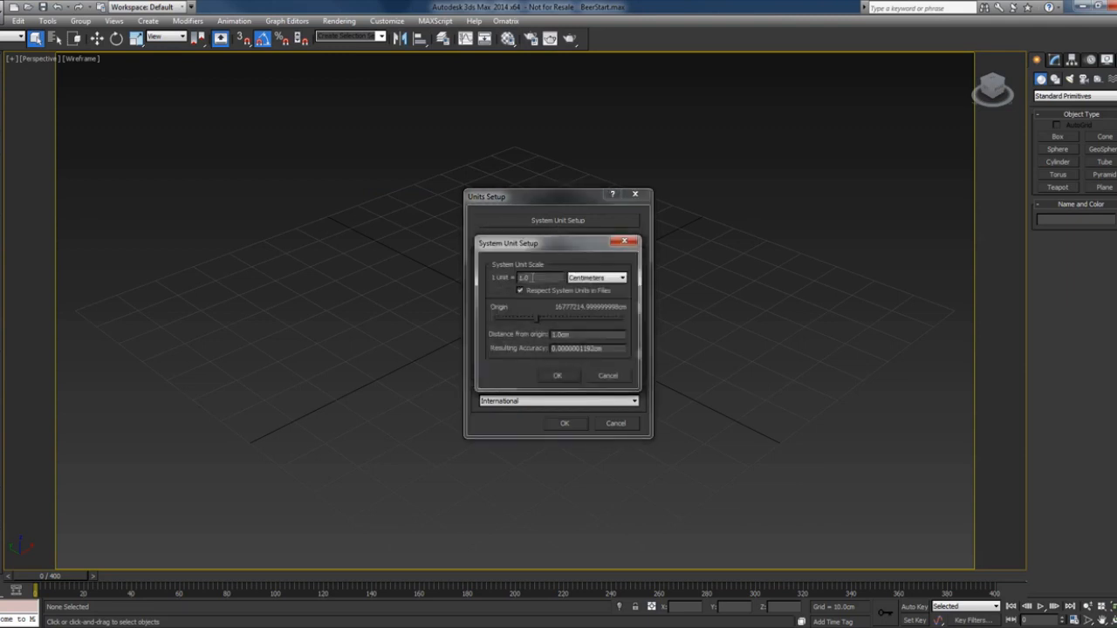
{"action": "left_click_drag", "start_coordinate": [532, 278], "coordinate": [497, 281]}
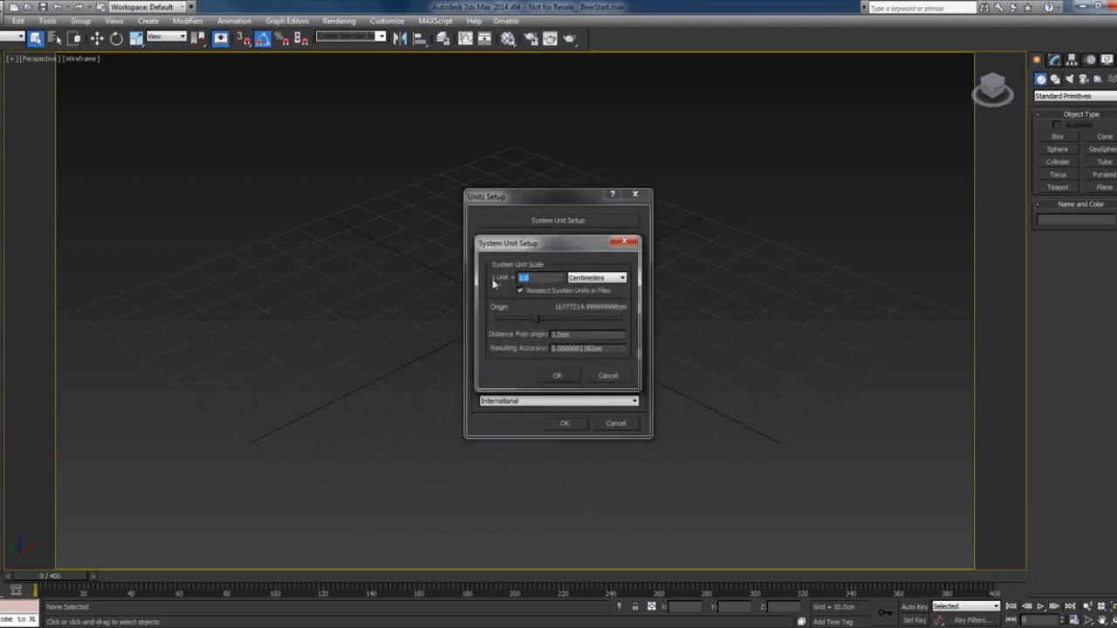
{"action": "left_click", "coordinate": [559, 376]}
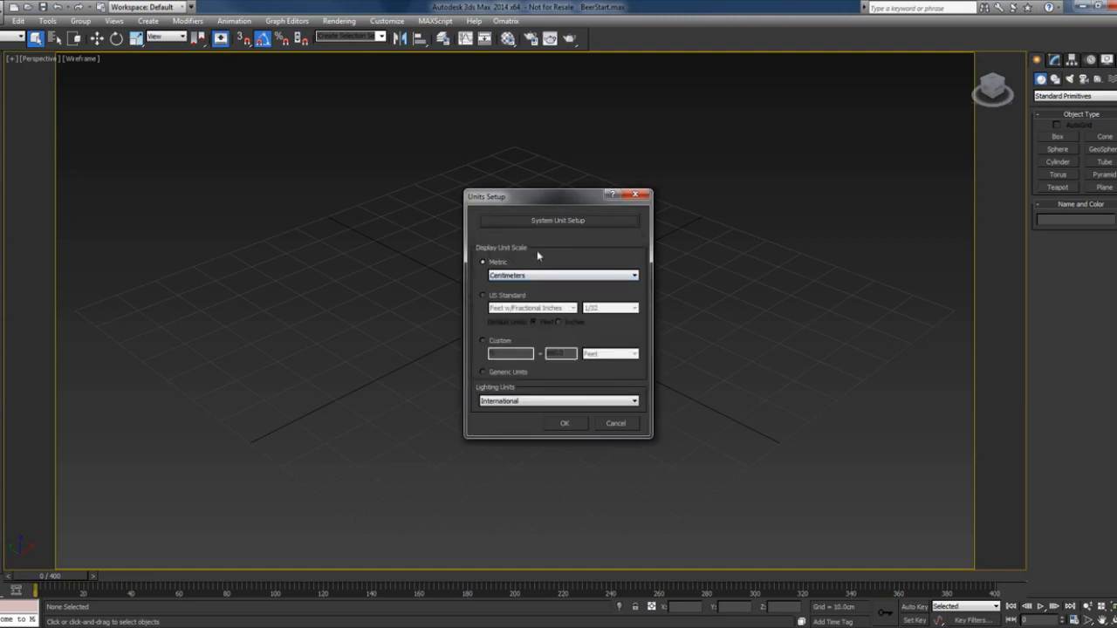
{"action": "left_click", "coordinate": [565, 424]}
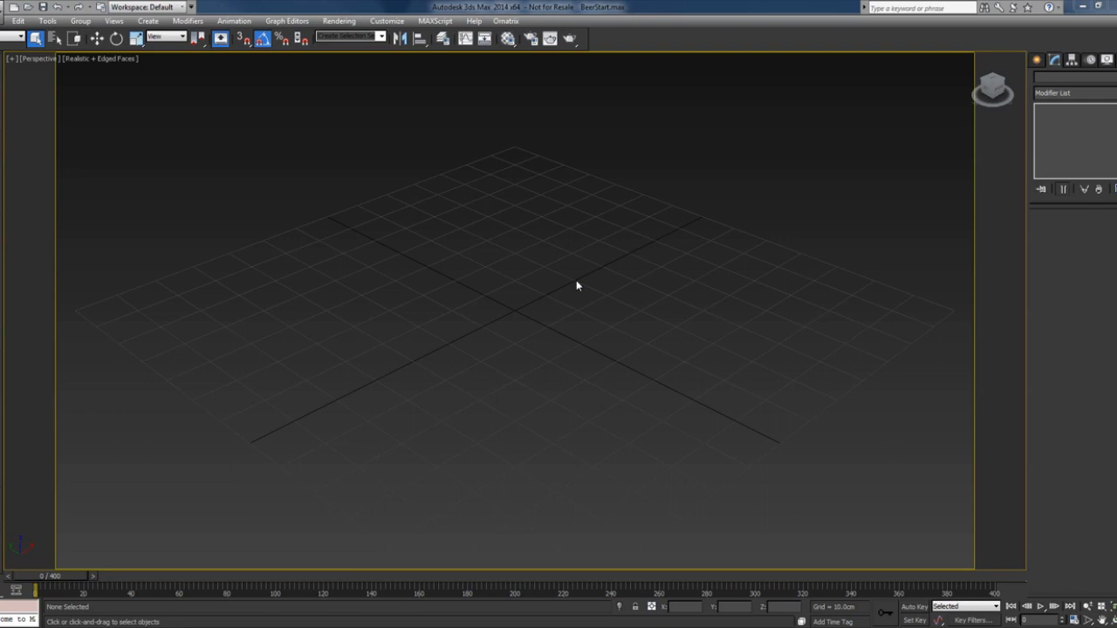
- Unhide the Glass and GlassSmall layers and frame both glasses in the front view
{"action": "left_click", "coordinate": [442, 38]}
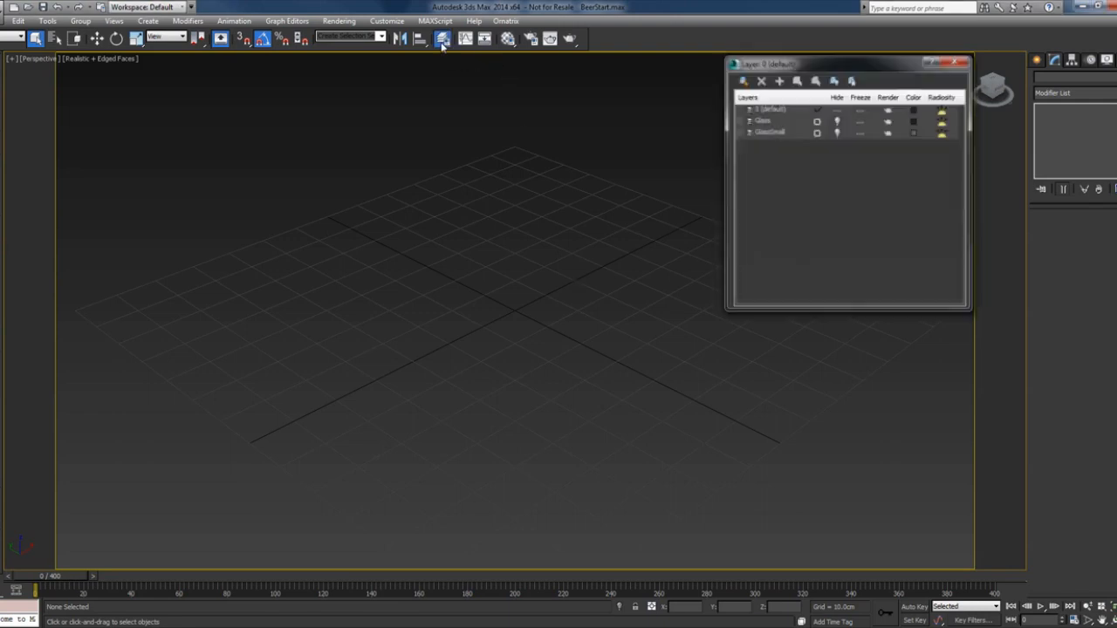
{"action": "left_click", "coordinate": [837, 132]}
{"action": "left_click", "coordinate": [837, 120]}
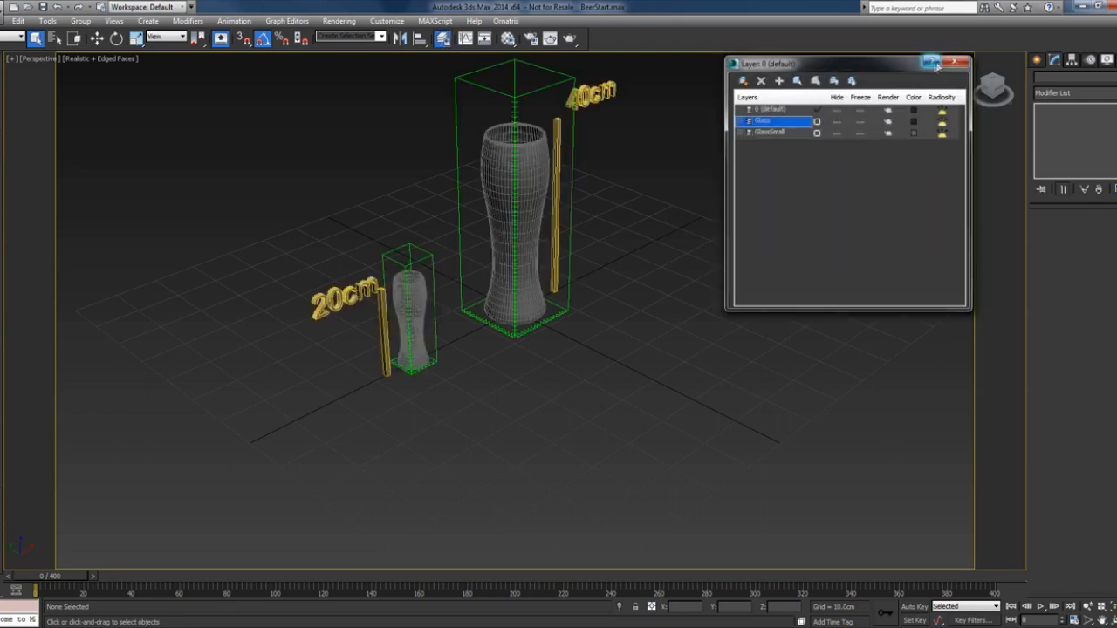
{"action": "key", "text": "f"}
{"action": "key", "text": "z"}
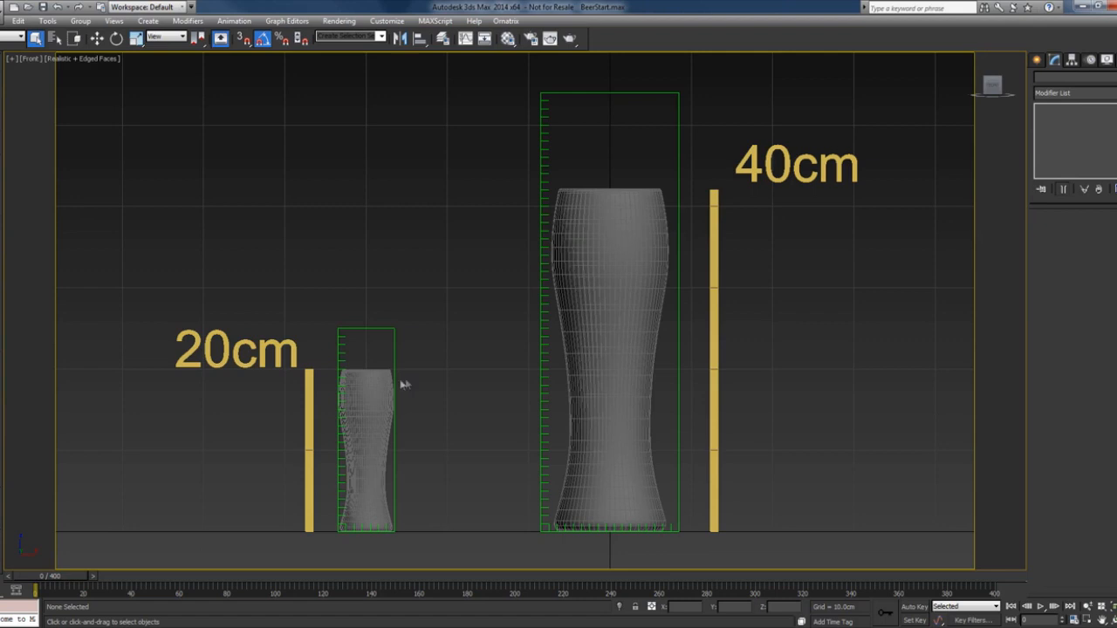
- Inspect the small glass and the grid dimensions of the PhoenixFD simulator surrounding it
{"action": "left_click", "coordinate": [368, 383]}
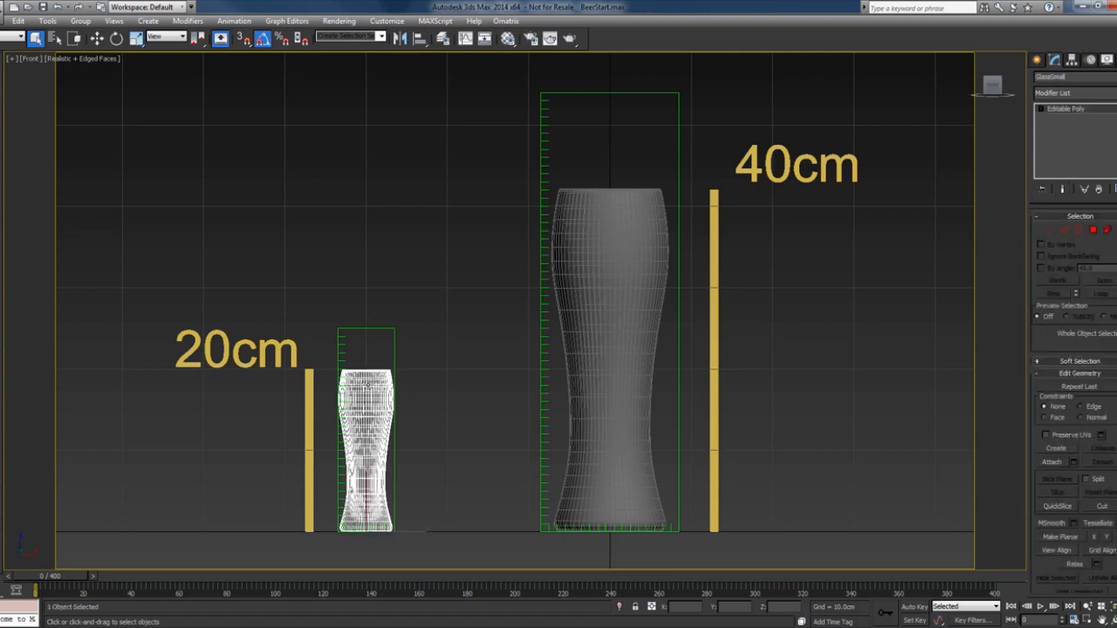
{"action": "left_click", "coordinate": [407, 394]}
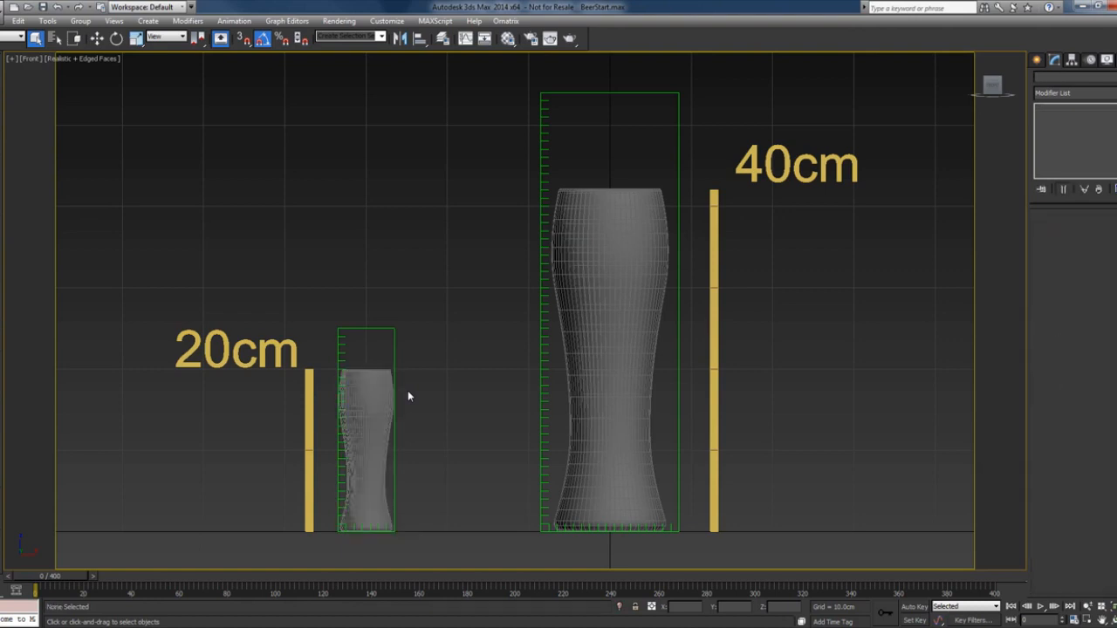
{"action": "left_click", "coordinate": [340, 356]}
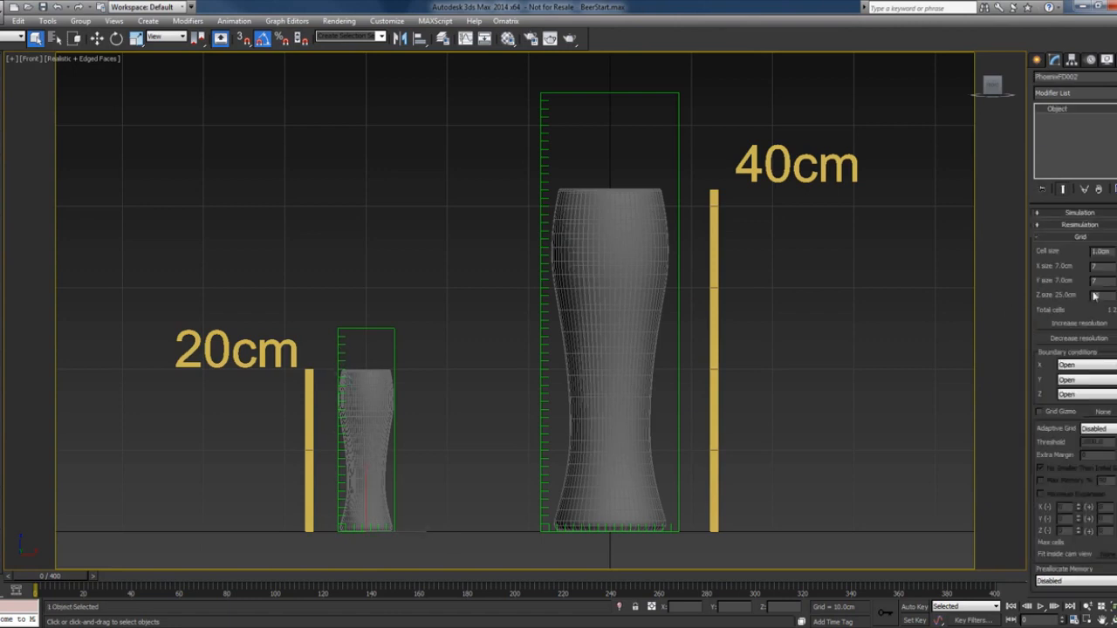
{"action": "double_click", "coordinate": [1098, 296]}
{"action": "left_click", "coordinate": [541, 438]}
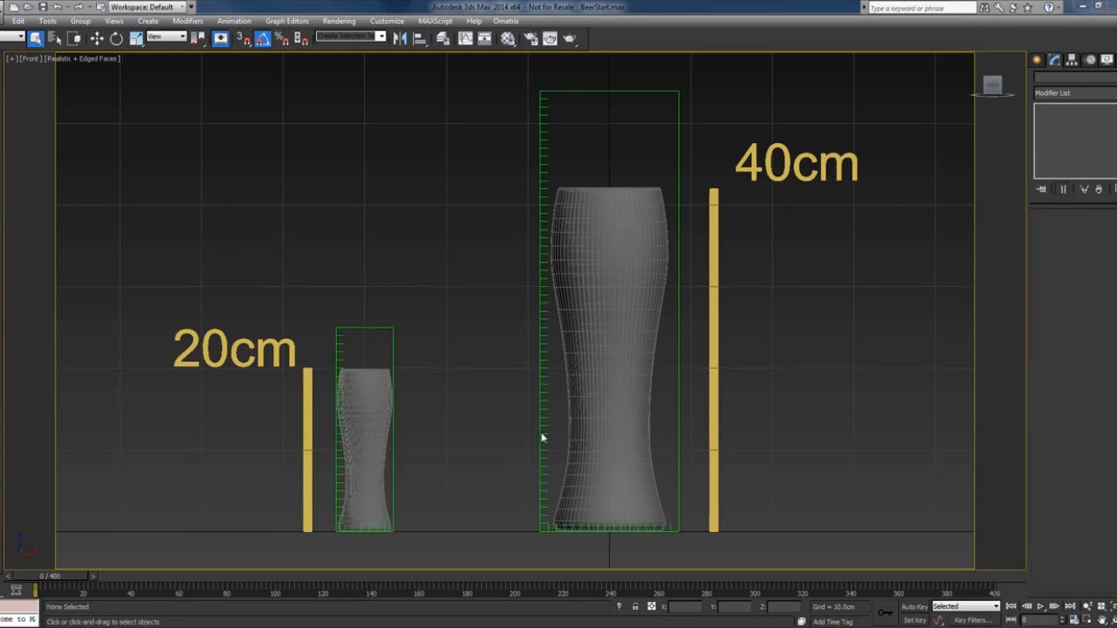
- Delete the small glass with its simulator and the 20cm marker, plus the 40cm text and bar beside the large glass
{"action": "left_click", "coordinate": [373, 391]}
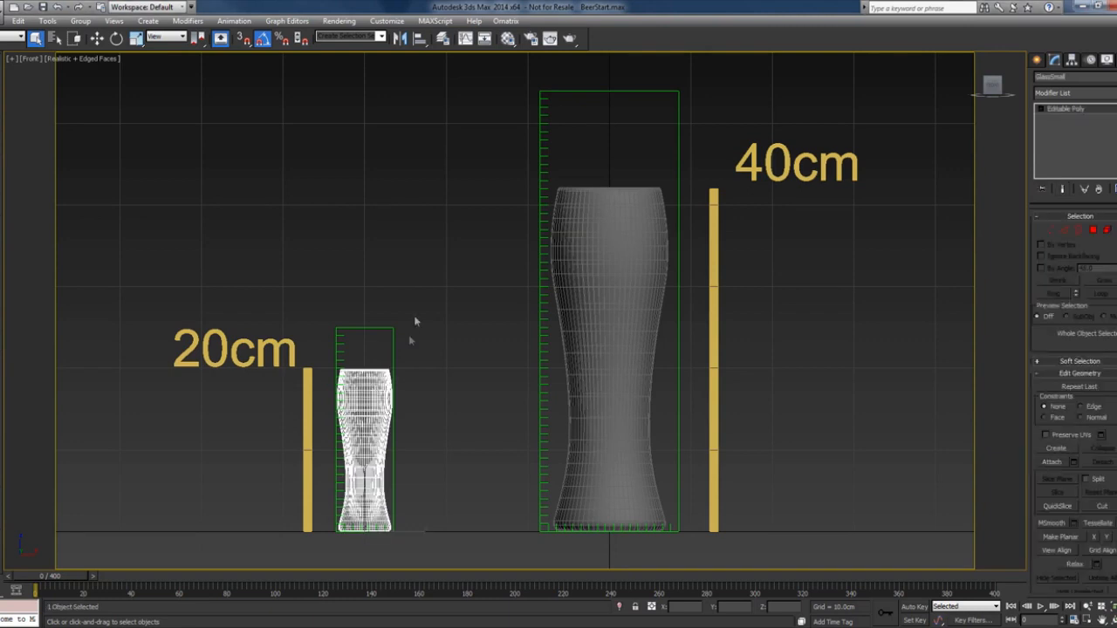
{"action": "left_click_drag", "start_coordinate": [422, 284], "coordinate": [160, 550]}
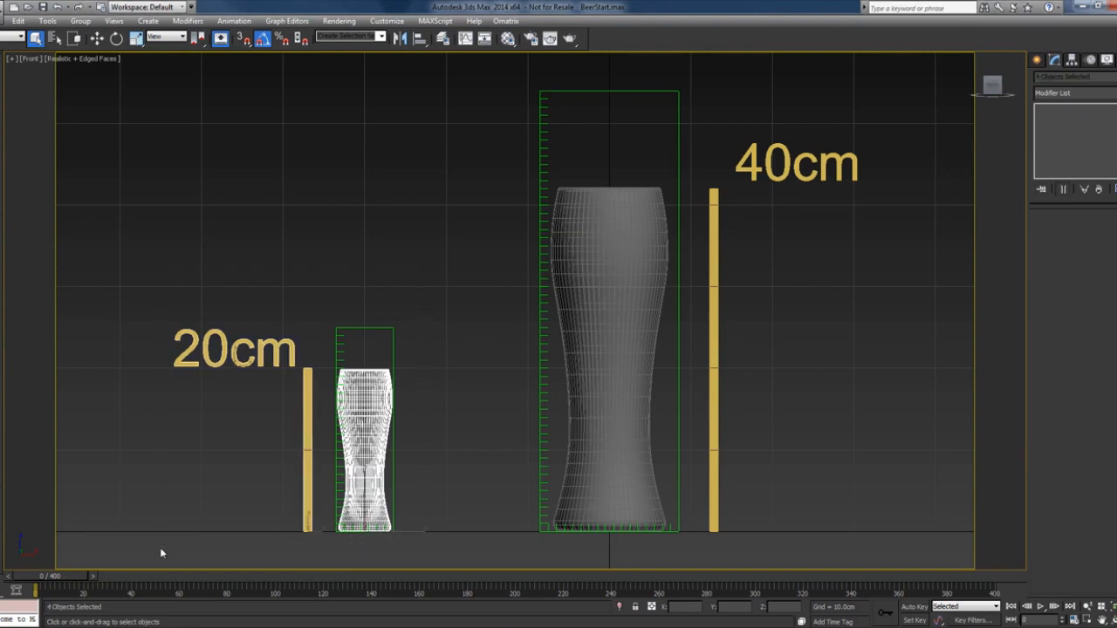
{"action": "key", "text": "Delete"}
{"action": "left_click", "coordinate": [756, 165]}
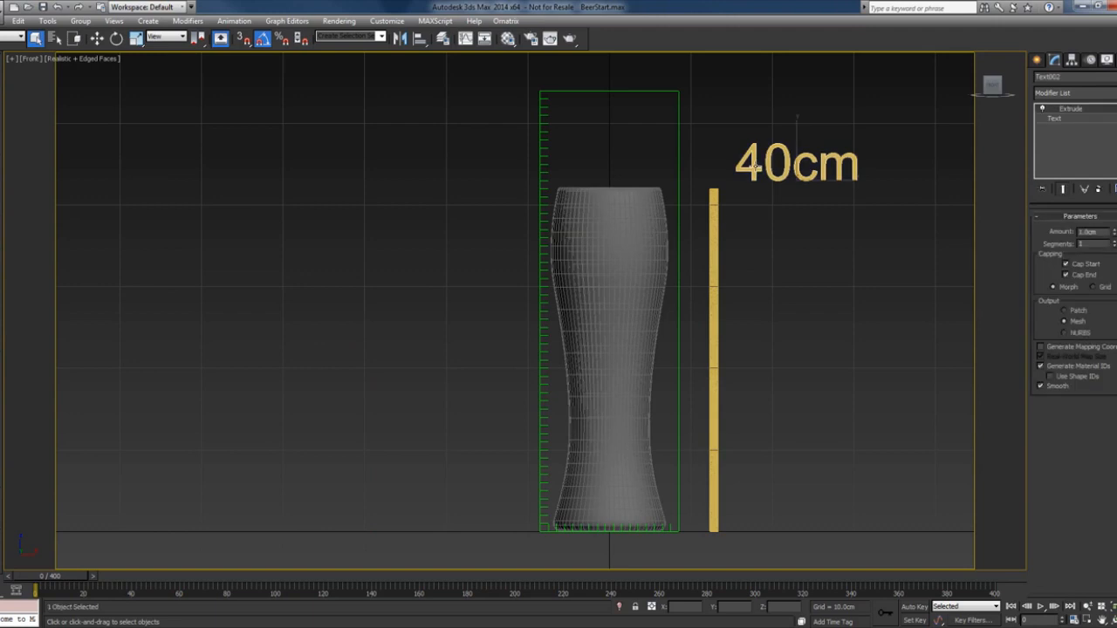
{"action": "left_click", "coordinate": [712, 222], "text": "ctrl"}
{"action": "key", "text": "Delete"}
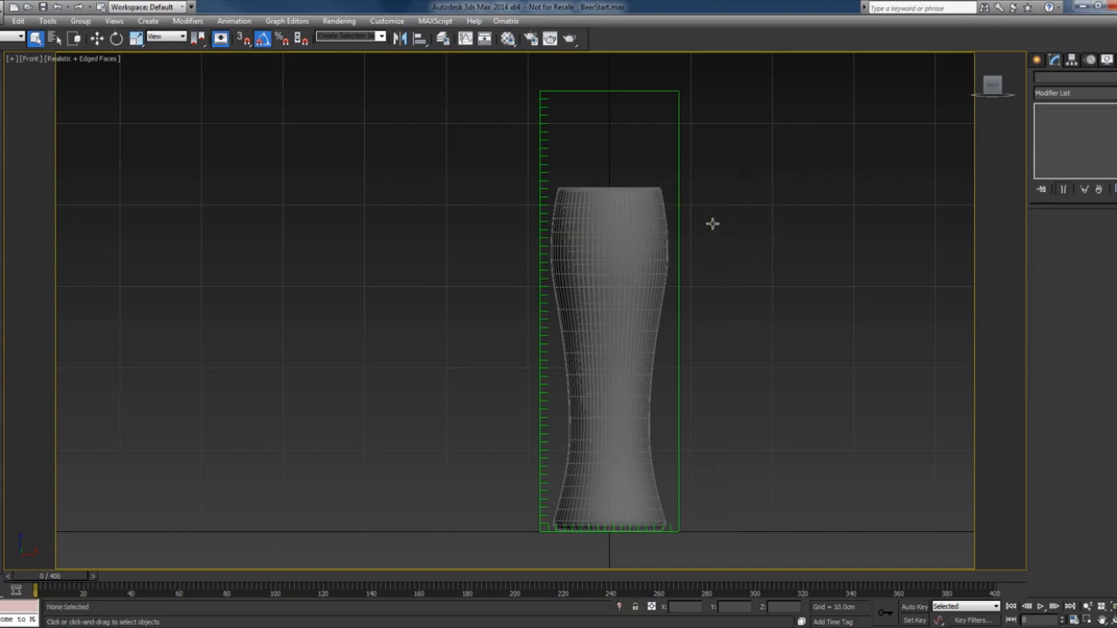
- Show the large glass in the perspective view and display the PhoenixFD geometry object types
{"action": "key", "text": "v"}
{"action": "left_click", "coordinate": [728, 294]}
{"action": "middle_click_drag", "start_coordinate": [730, 297], "coordinate": [761, 338], "text": "alt"}
{"action": "middle_click_drag", "start_coordinate": [761, 339], "coordinate": [708, 307]}
{"action": "scroll", "coordinate": [708, 308], "scroll_direction": "down", "scroll_amount": 3}
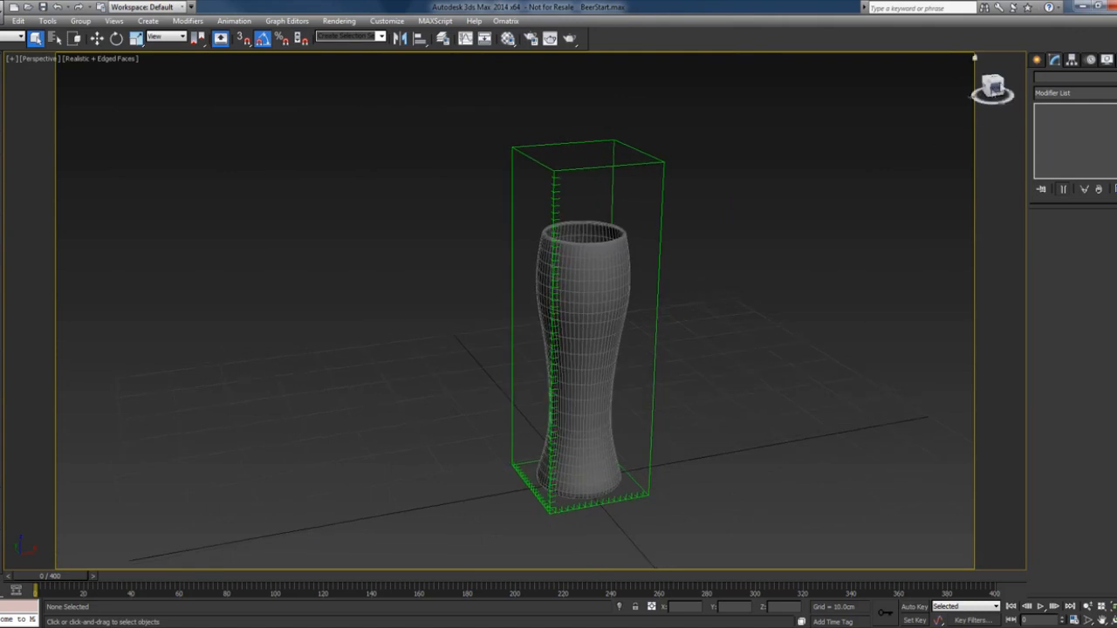
{"action": "left_click", "coordinate": [1036, 61]}
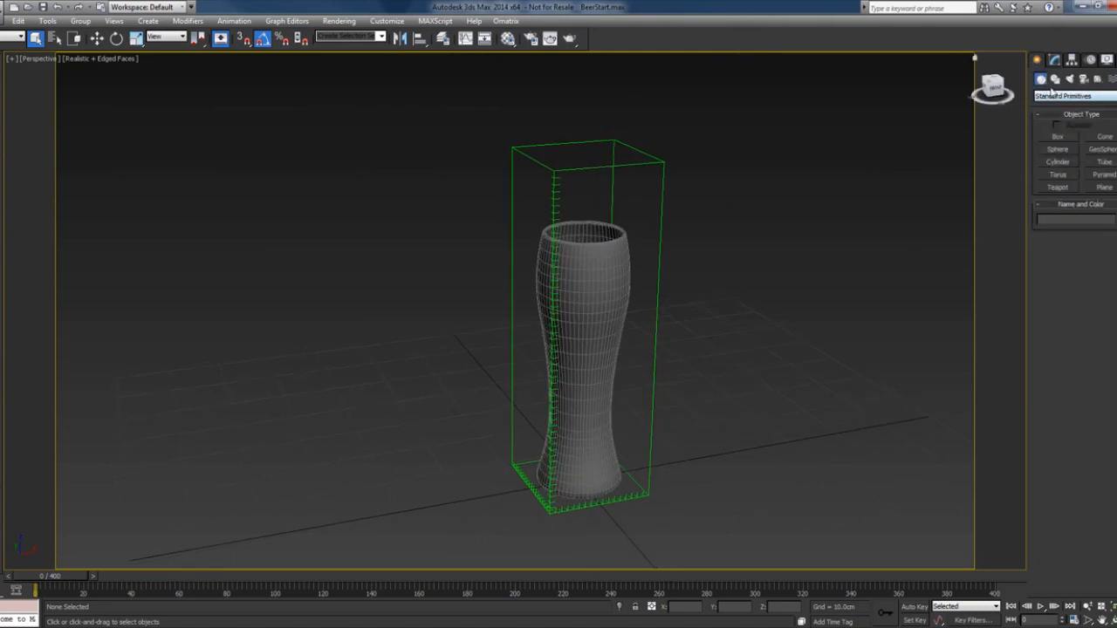
{"action": "left_click", "coordinate": [1059, 97]}
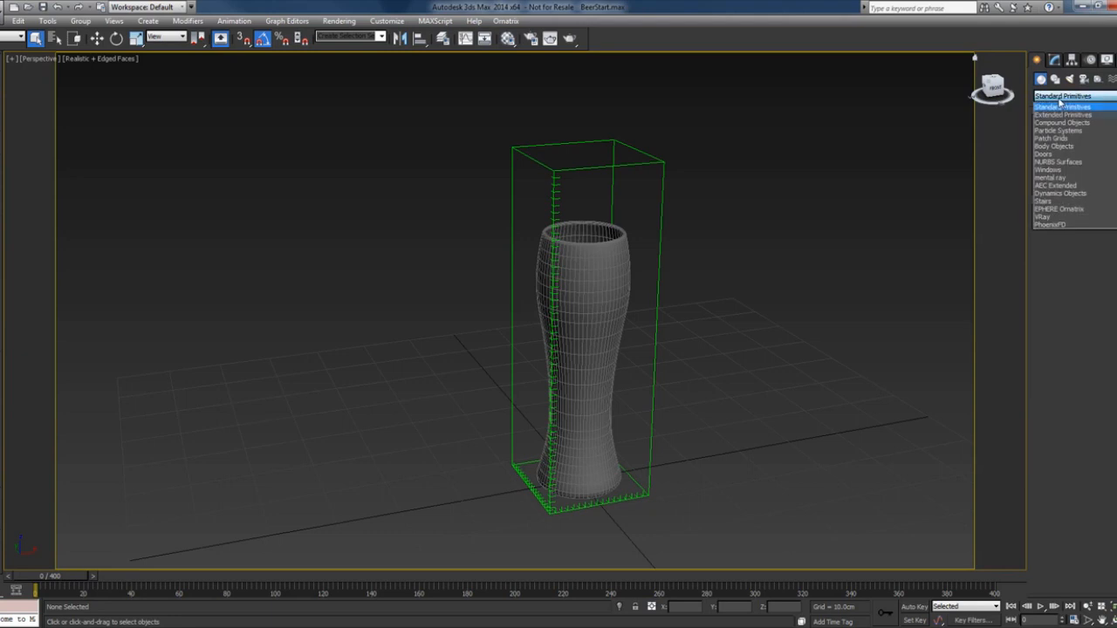
{"action": "left_click", "coordinate": [1078, 225]}
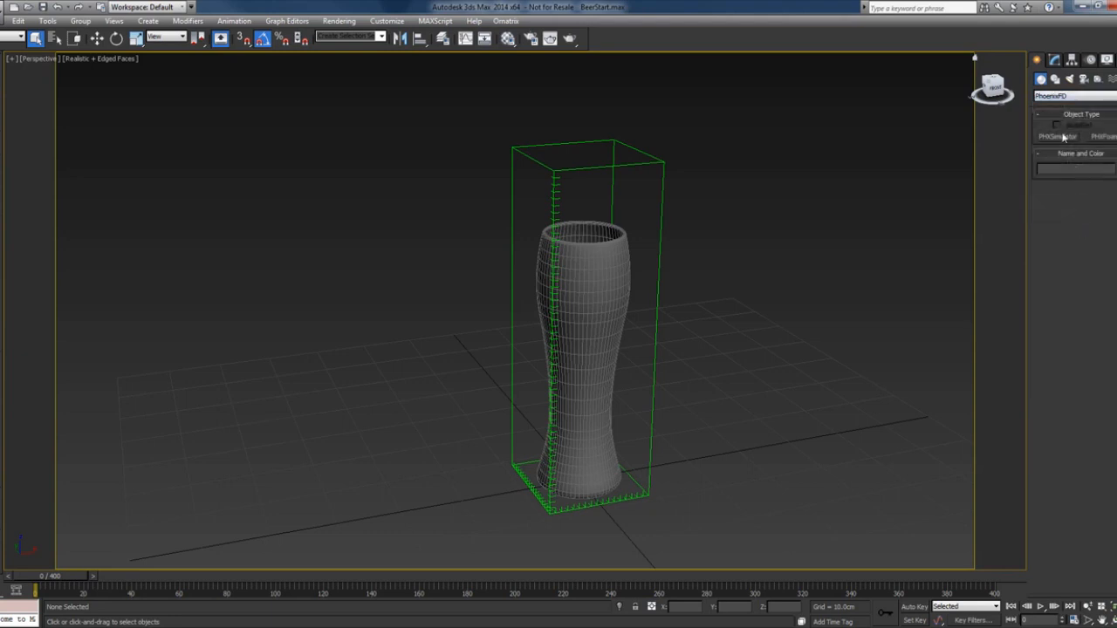
- Create a PhoenixFD liquid source helper on the grid beside the glass and open its parameters
{"action": "left_click", "coordinate": [1099, 79]}
{"action": "left_click", "coordinate": [1071, 94]}
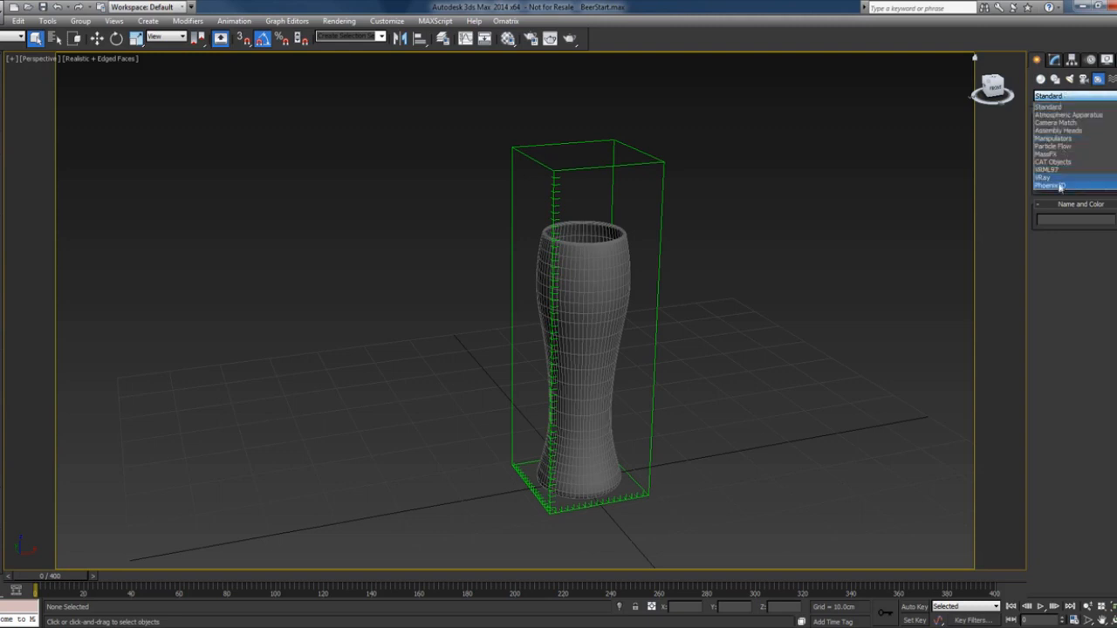
{"action": "left_click", "coordinate": [1058, 182]}
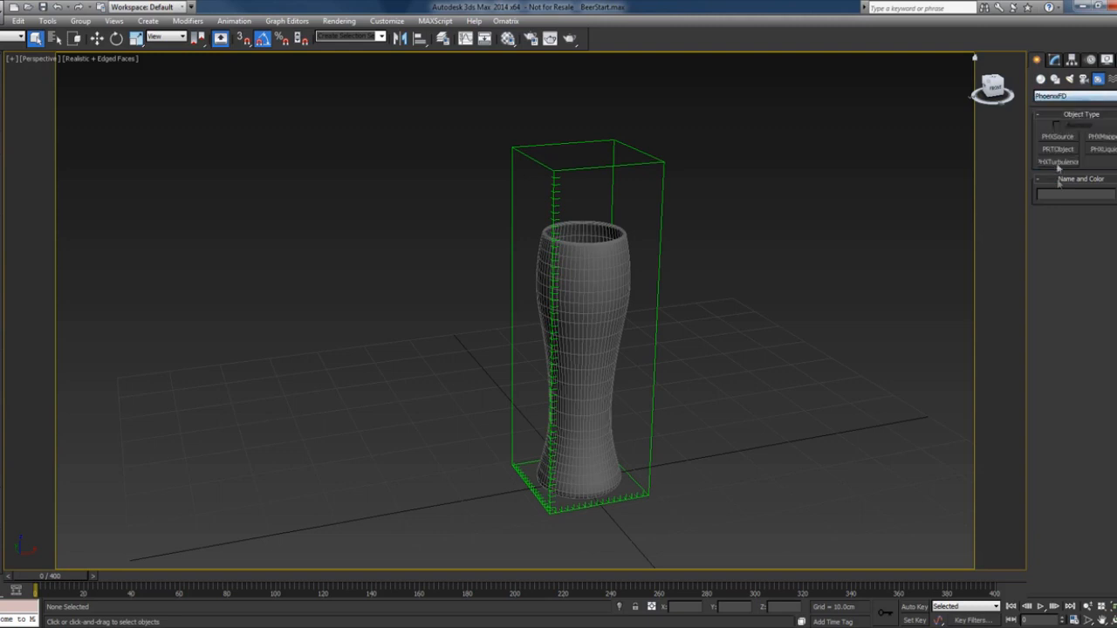
{"action": "left_click", "coordinate": [1103, 150]}
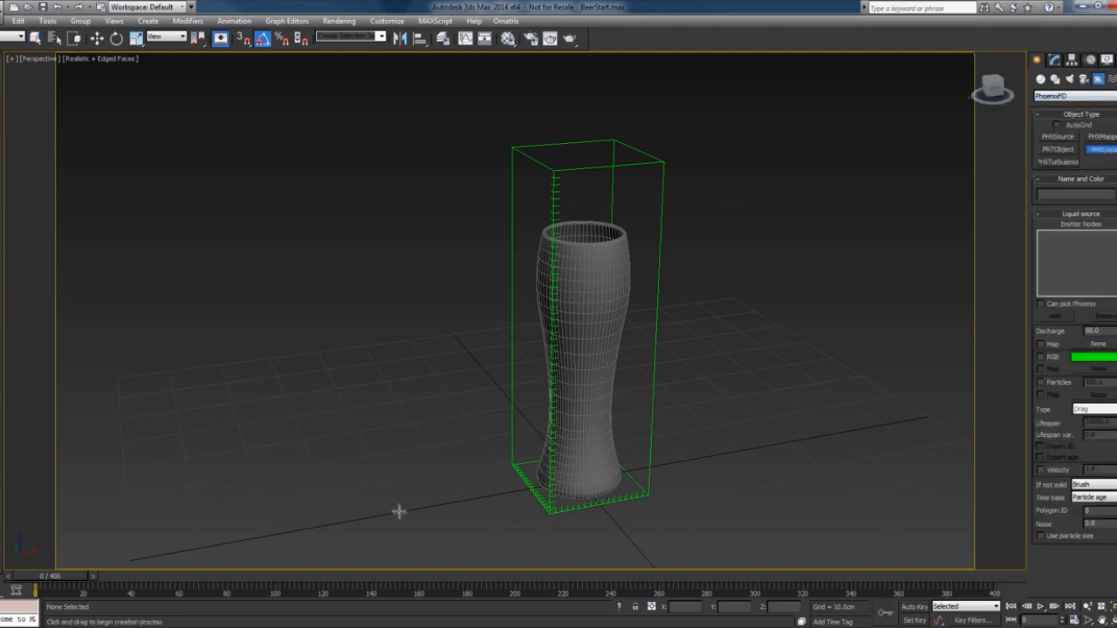
{"action": "left_click_drag", "start_coordinate": [399, 510], "coordinate": [463, 500]}
{"action": "key", "text": "e"}
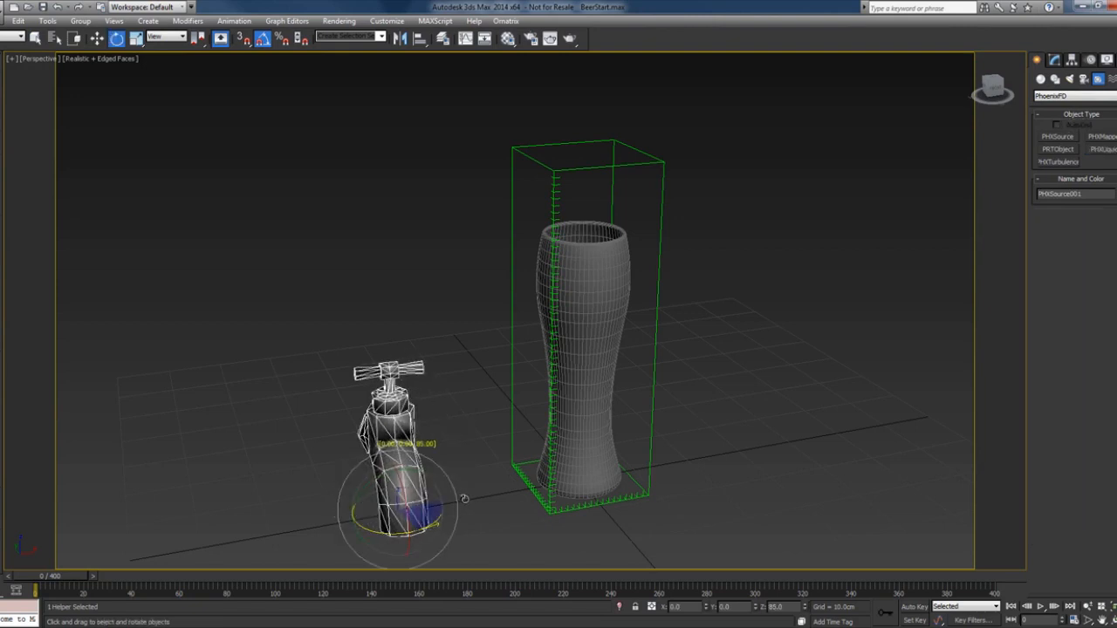
{"action": "key", "text": "w"}
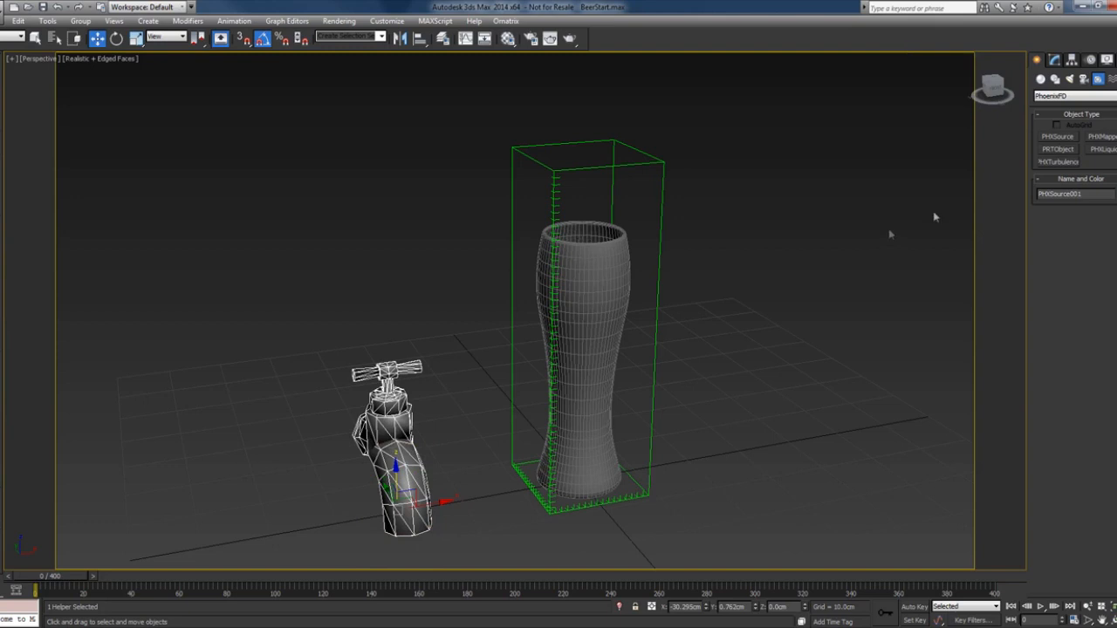
{"action": "left_click", "coordinate": [1054, 60]}
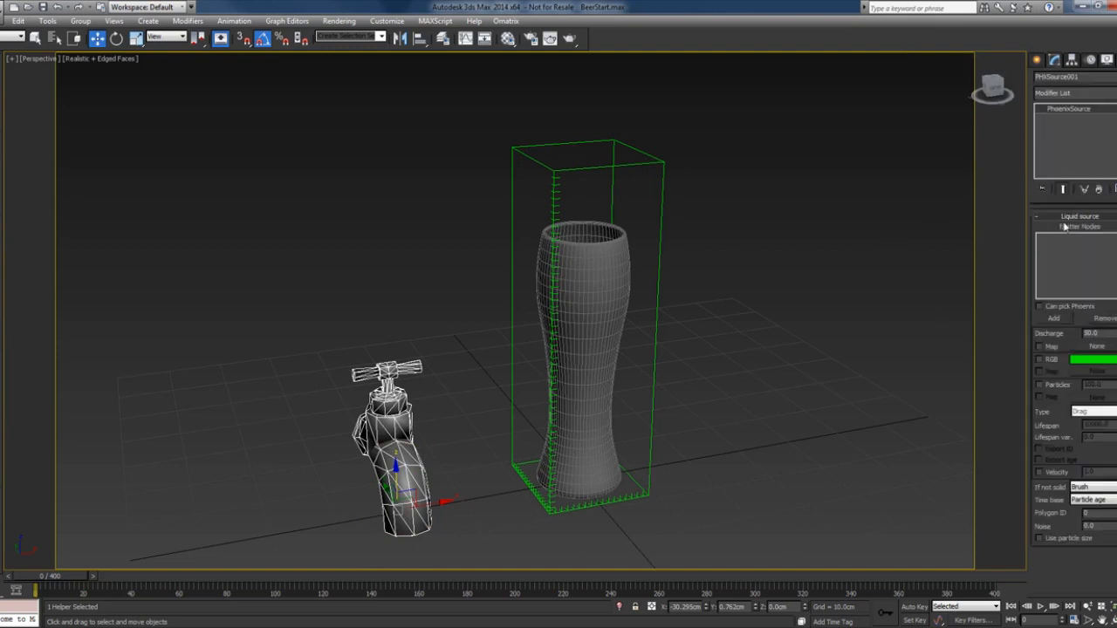
- Create a cylinder on the grid next to the glass with a radius of 1.2 cm and a height of 8 cm
{"action": "left_click", "coordinate": [1038, 59]}
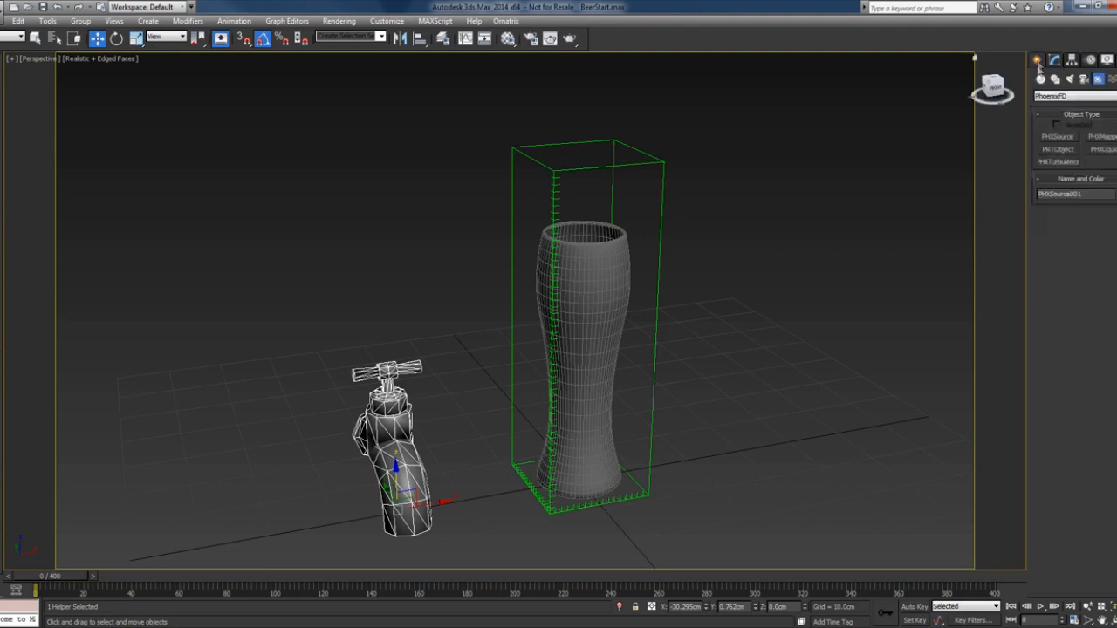
{"action": "left_click", "coordinate": [1049, 98]}
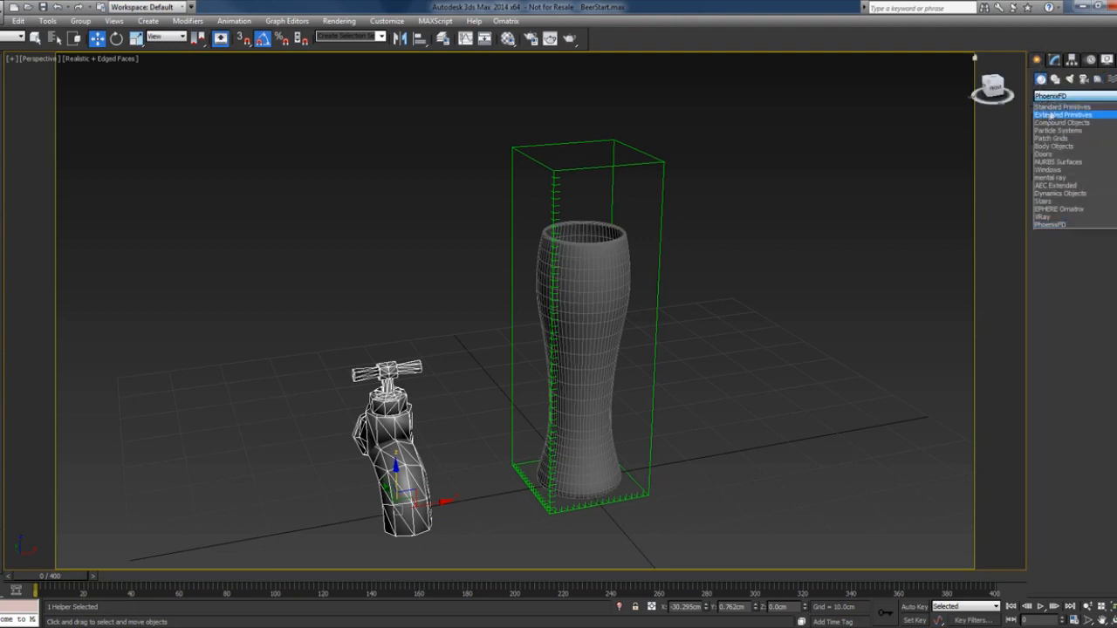
{"action": "left_click", "coordinate": [1055, 107]}
{"action": "left_click", "coordinate": [1059, 162]}
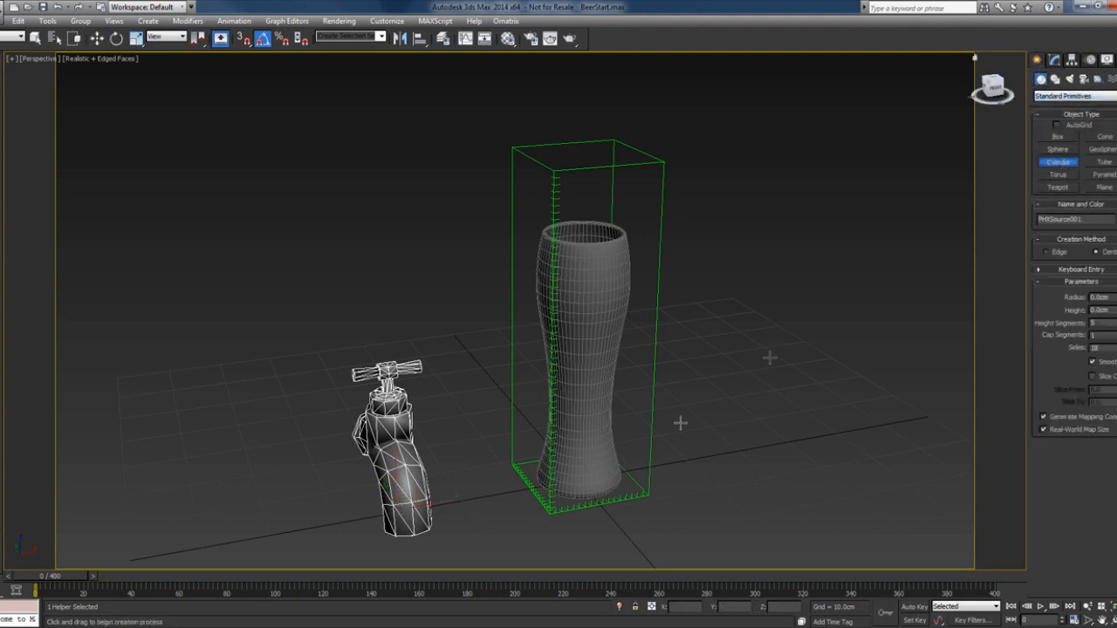
{"action": "left_click", "coordinate": [673, 463]}
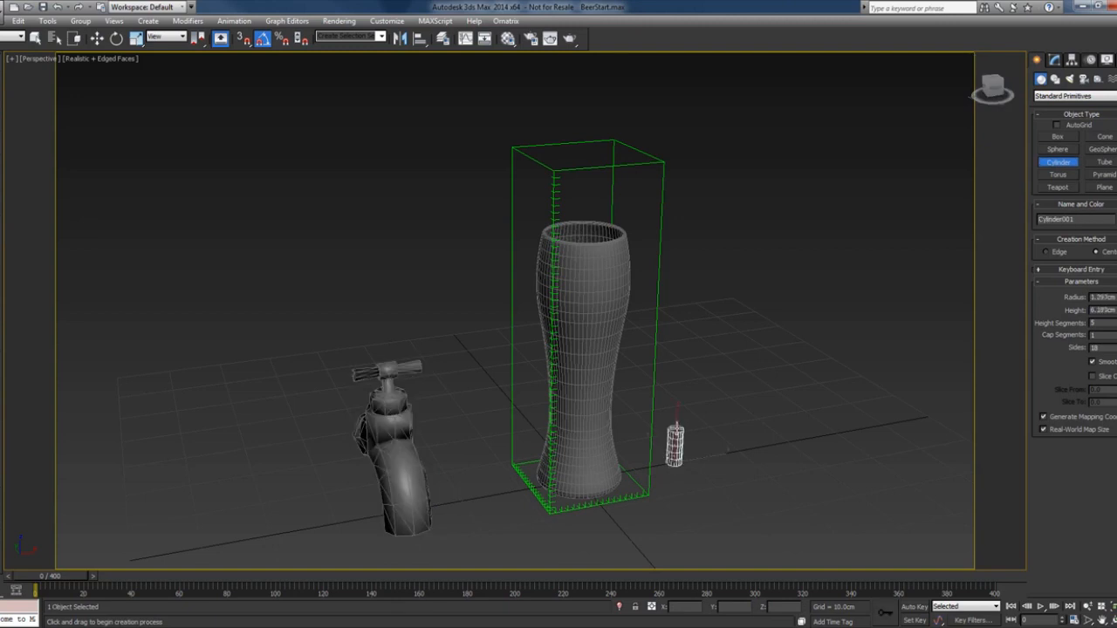
{"action": "left_click", "coordinate": [676, 429]}
{"action": "double_click", "coordinate": [1099, 297]}
{"action": "type", "text": "1.2"}
{"action": "key", "text": "Tab"}
{"action": "type", "text": "8"}
{"action": "key", "text": "Tab"}
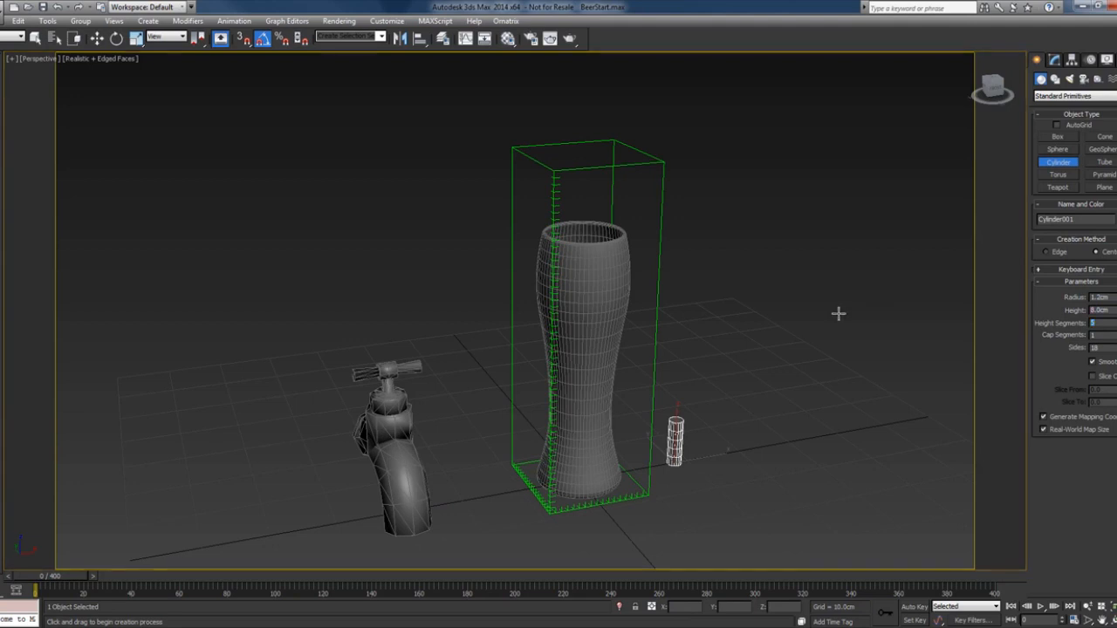
- Centre the cylinder on the glass at X 0 and Y 0, and raise it above the rim to about 51 cm
{"action": "key", "text": "w"}
{"action": "right_click", "coordinate": [706, 608]}
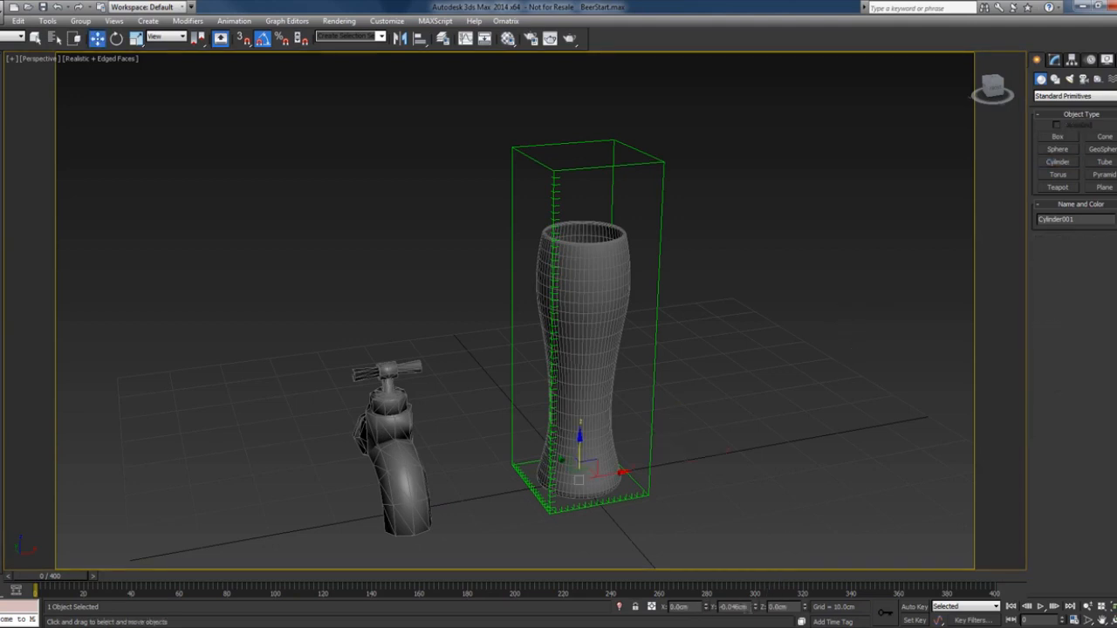
{"action": "right_click", "coordinate": [756, 607]}
{"action": "key", "text": "f"}
{"action": "left_click_drag", "start_coordinate": [614, 493], "coordinate": [635, 77]}
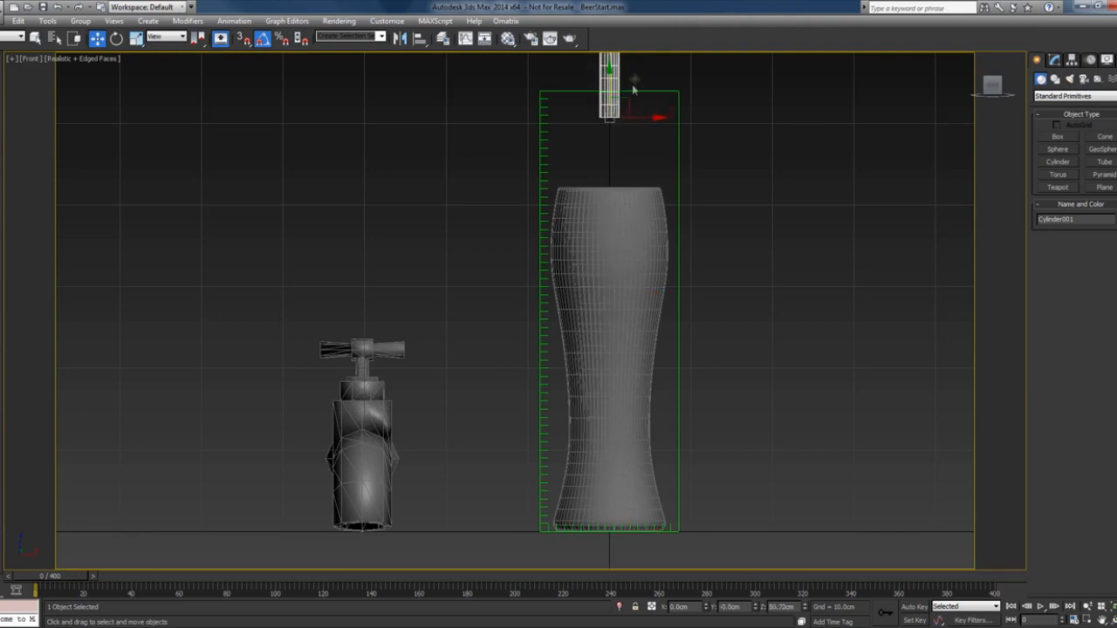
- Shift the cylinder along X to about 2.7 cm, tilt it 20 degrees about Y, and show the scene in perspective
{"action": "left_click_drag", "start_coordinate": [646, 117], "coordinate": [656, 158]}
{"action": "key", "text": "e"}
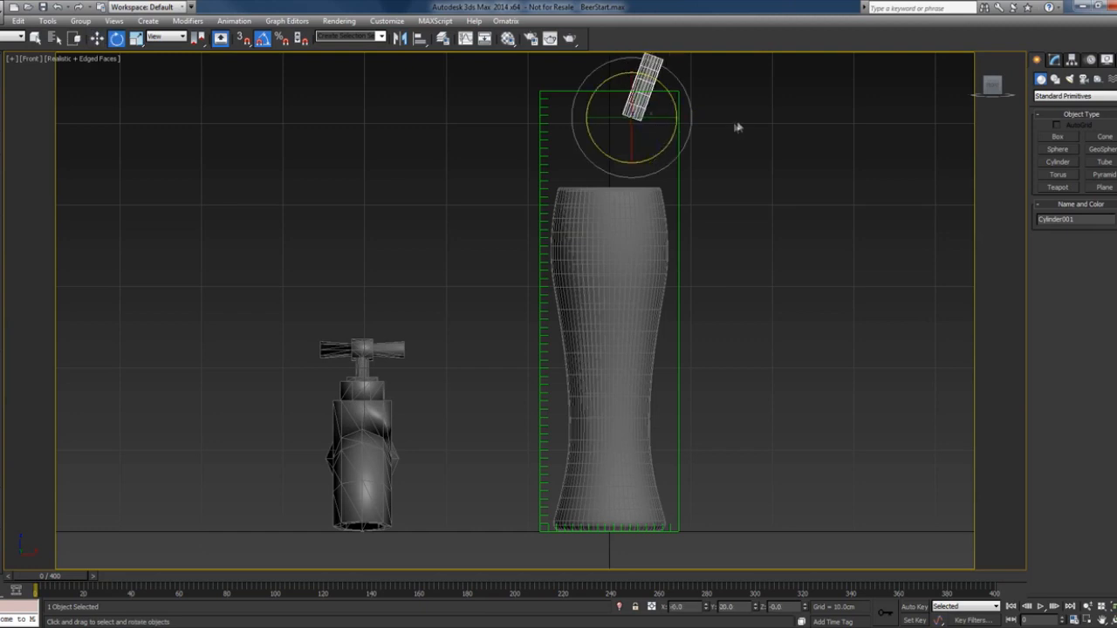
{"action": "key", "text": "v"}
{"action": "left_click", "coordinate": [756, 181]}
{"action": "key", "text": "v"}
{"action": "left_click", "coordinate": [755, 231]}
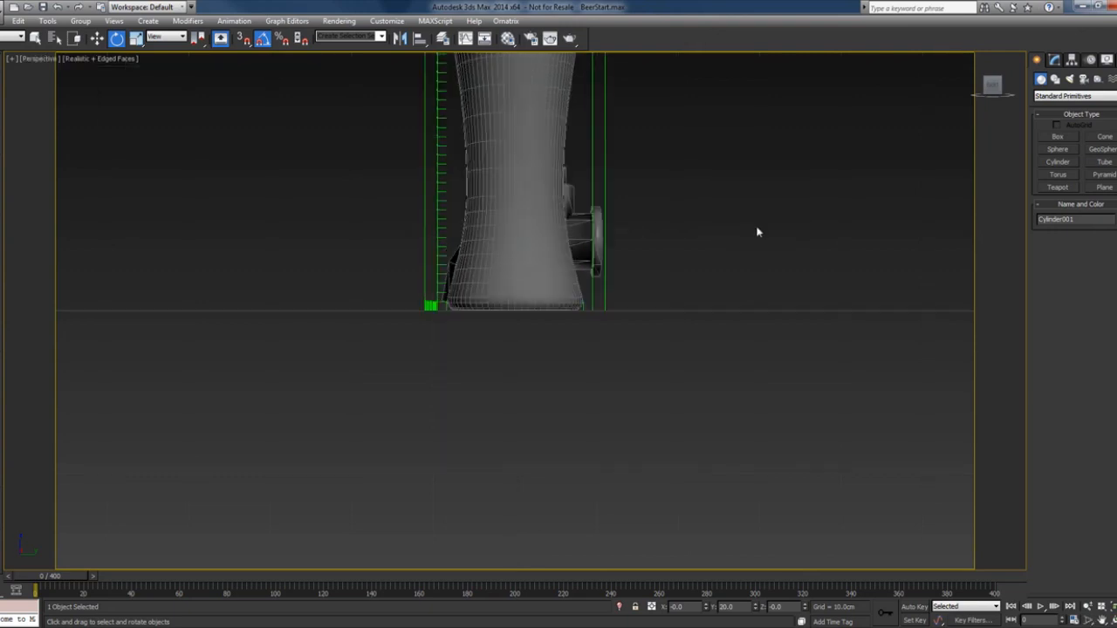
{"action": "middle_click_drag", "start_coordinate": [795, 231], "coordinate": [739, 202], "text": "alt"}
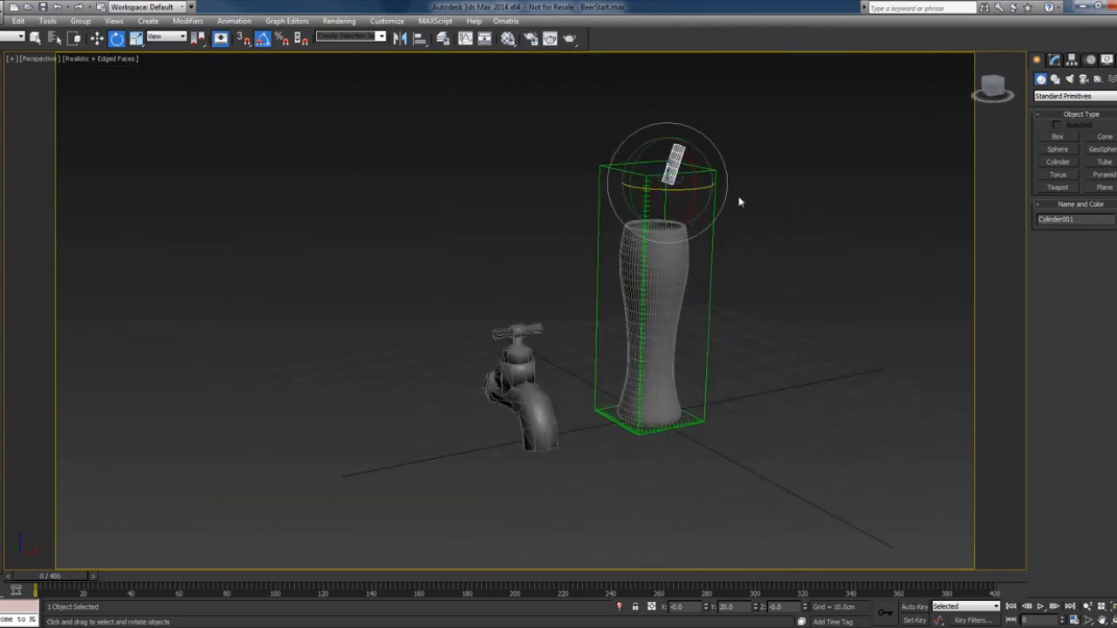
- Add the tilted cylinder as an emitter node of the Phoenix FD liquid source
{"action": "left_click", "coordinate": [509, 376]}
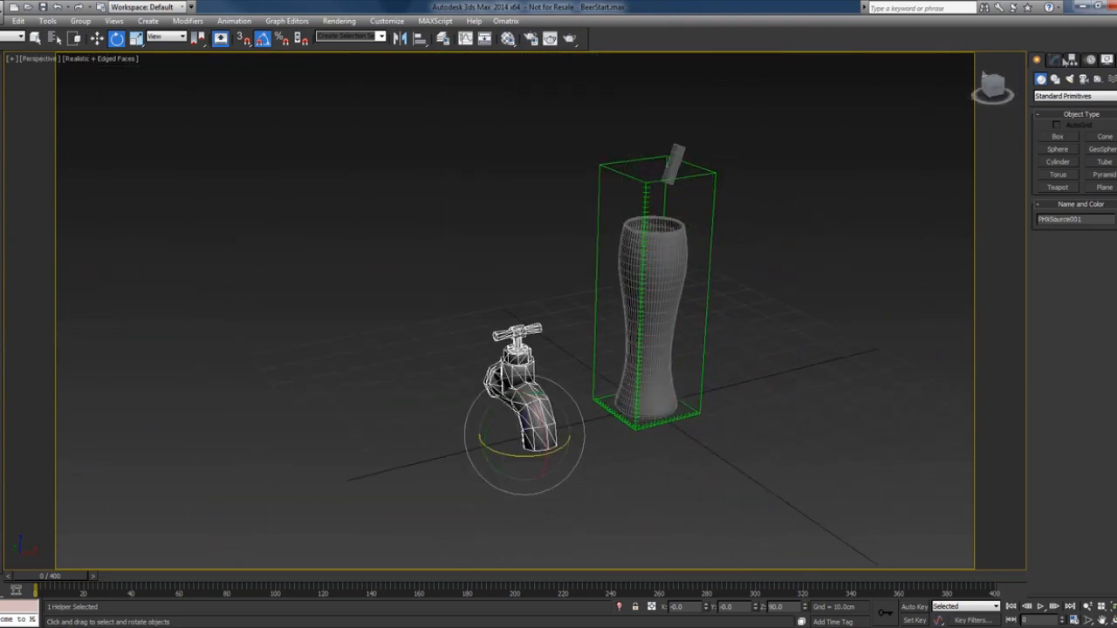
{"action": "left_click", "coordinate": [1054, 59]}
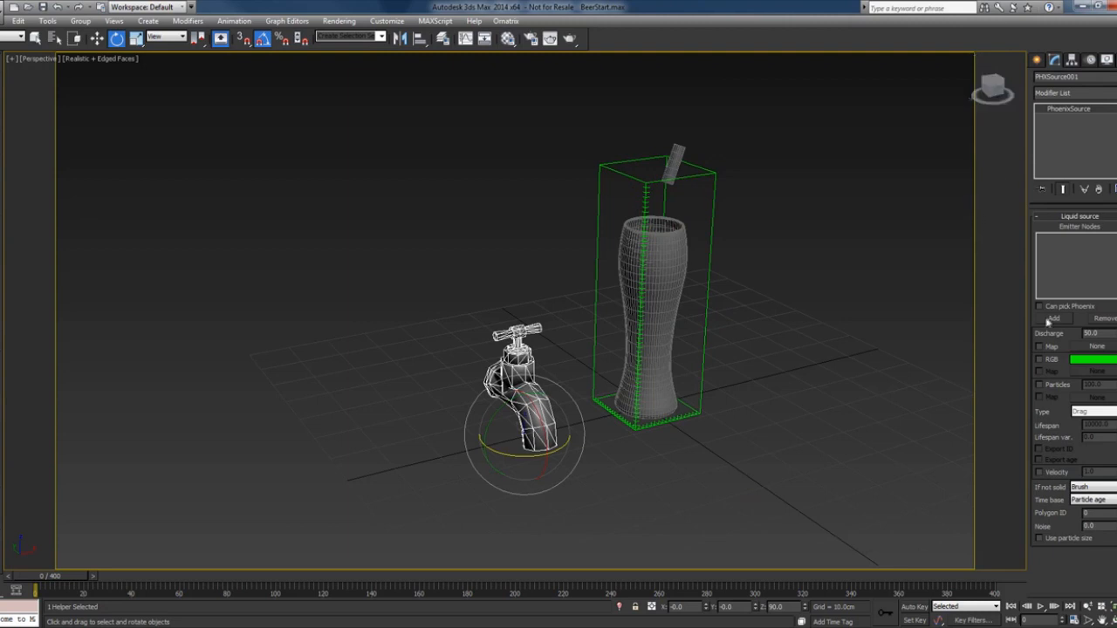
{"action": "left_click", "coordinate": [1054, 320]}
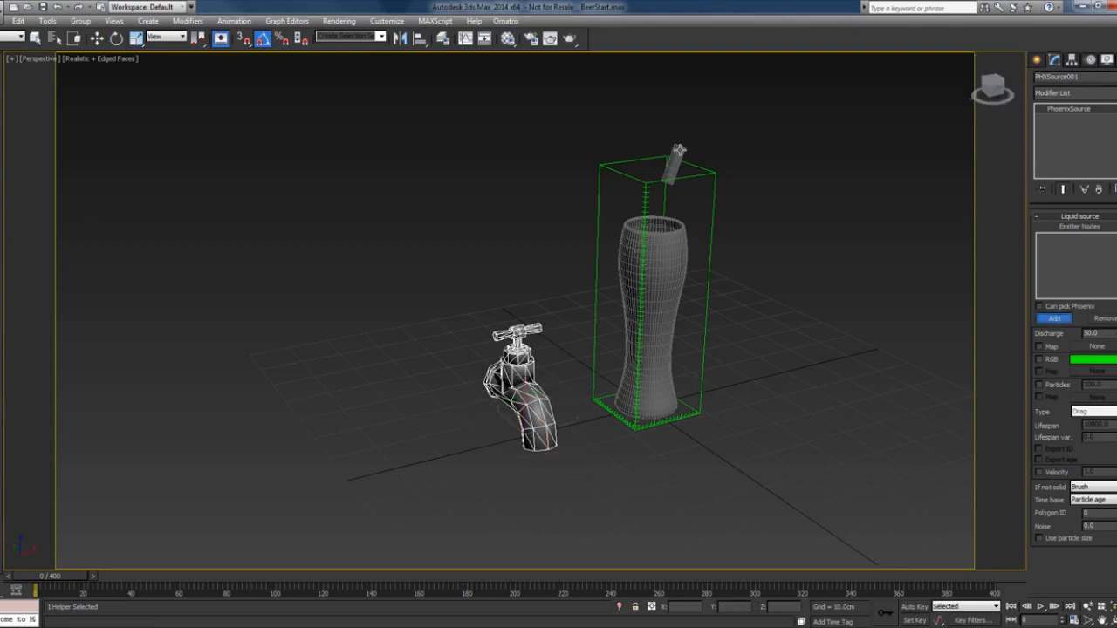
{"action": "left_click", "coordinate": [678, 150]}
{"action": "key", "text": "w"}
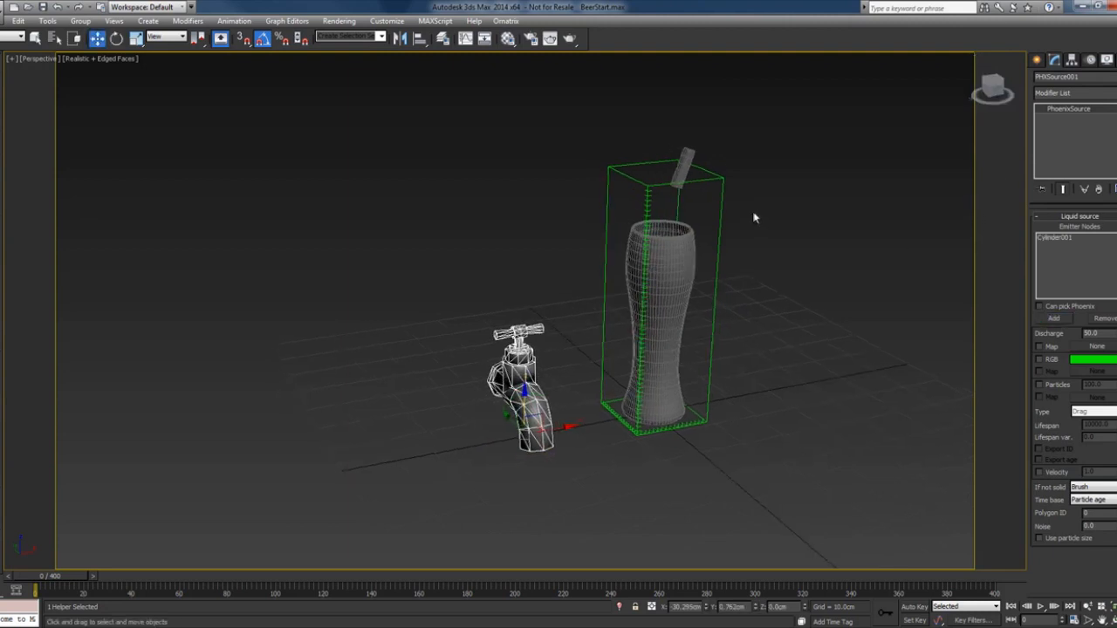
{"action": "middle_click_drag", "start_coordinate": [796, 189], "coordinate": [760, 198]}
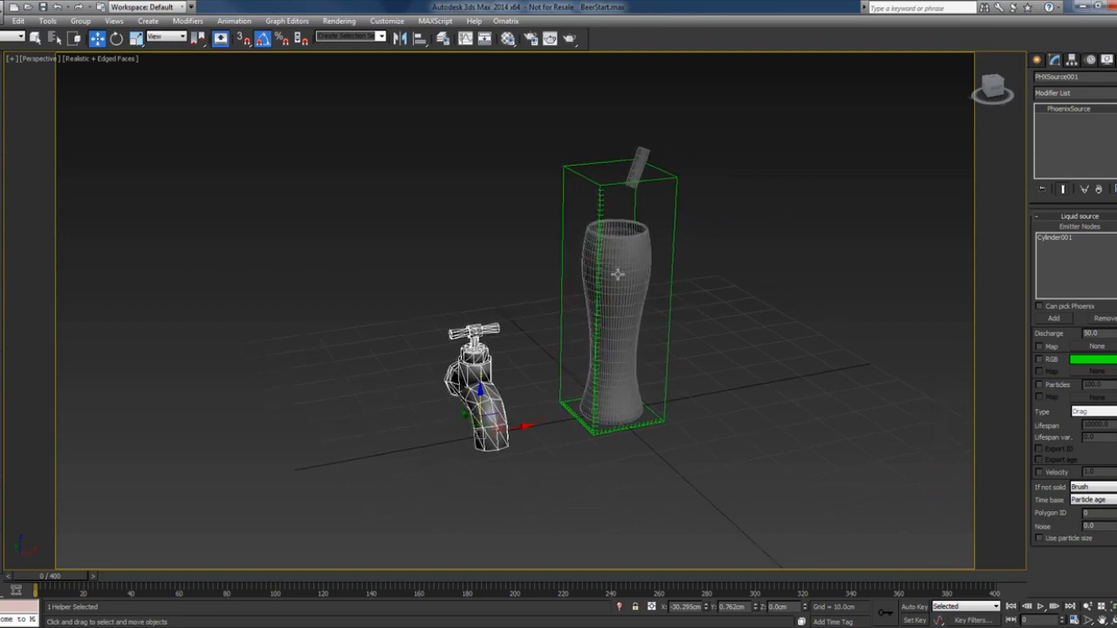
- Set the Phoenix FD simulator grid's cell size to 0.3 cm
{"action": "scroll", "coordinate": [607, 199], "scroll_direction": "up", "scroll_amount": 6}
{"action": "scroll", "coordinate": [609, 175], "scroll_direction": "up", "scroll_amount": 2}
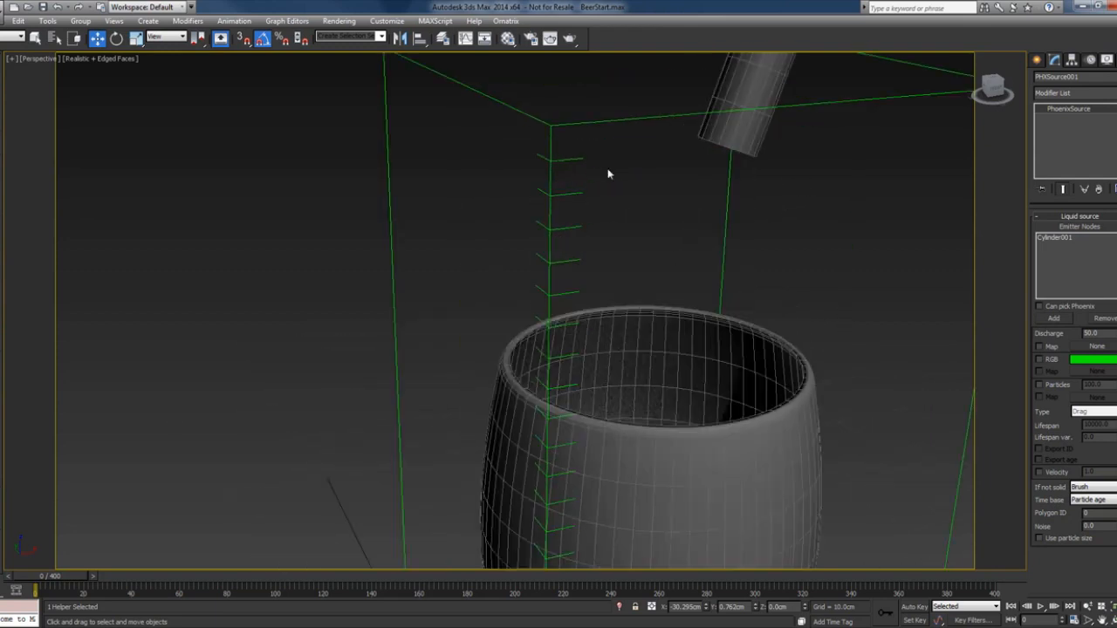
{"action": "left_click", "coordinate": [548, 262]}
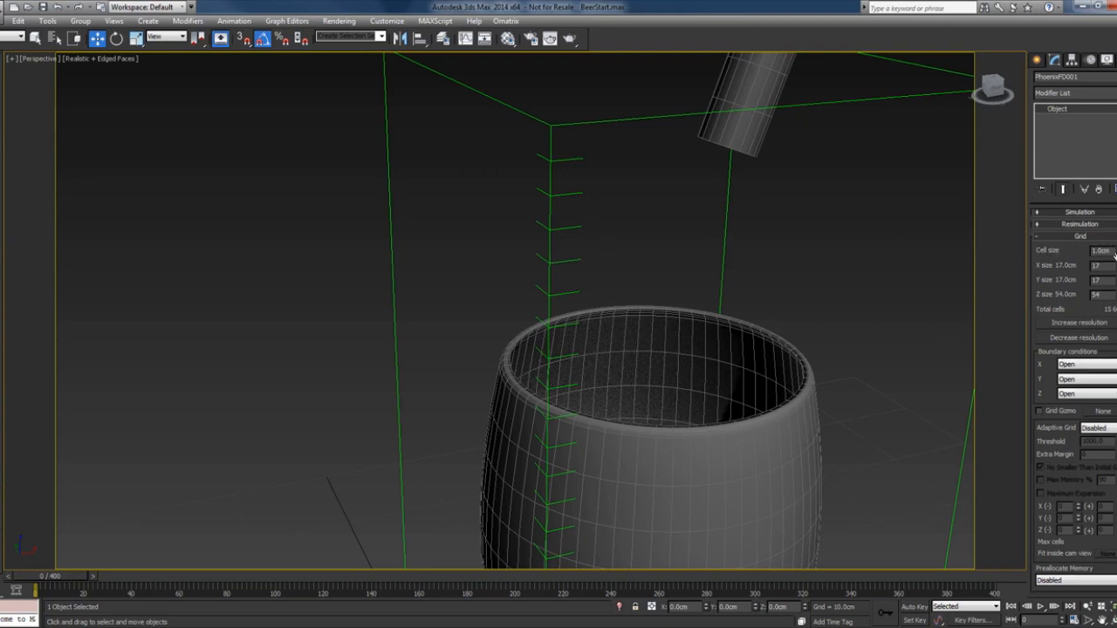
{"action": "left_click_drag", "start_coordinate": [1116, 252], "coordinate": [1116, 319]}
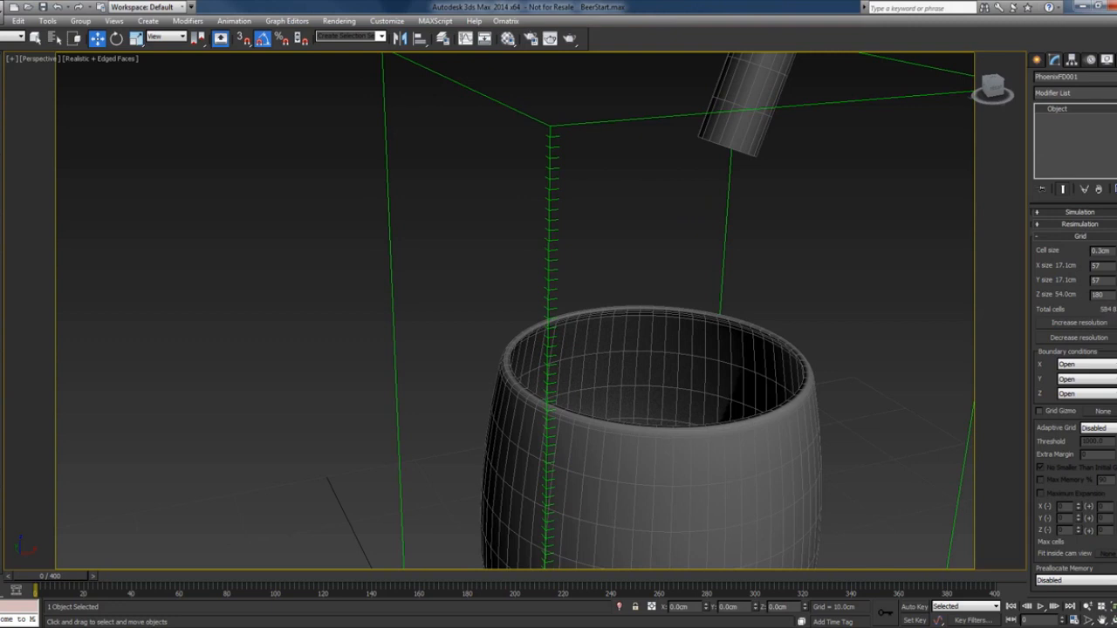
- Widen the command panel to two columns, and run the Phoenix simulation up to about frame 32 before pausing it
{"action": "scroll", "coordinate": [739, 262], "scroll_direction": "down", "scroll_amount": 7}
{"action": "middle_click_drag", "start_coordinate": [803, 306], "coordinate": [717, 258]}
{"action": "scroll", "coordinate": [716, 258], "scroll_direction": "up", "scroll_amount": 3}
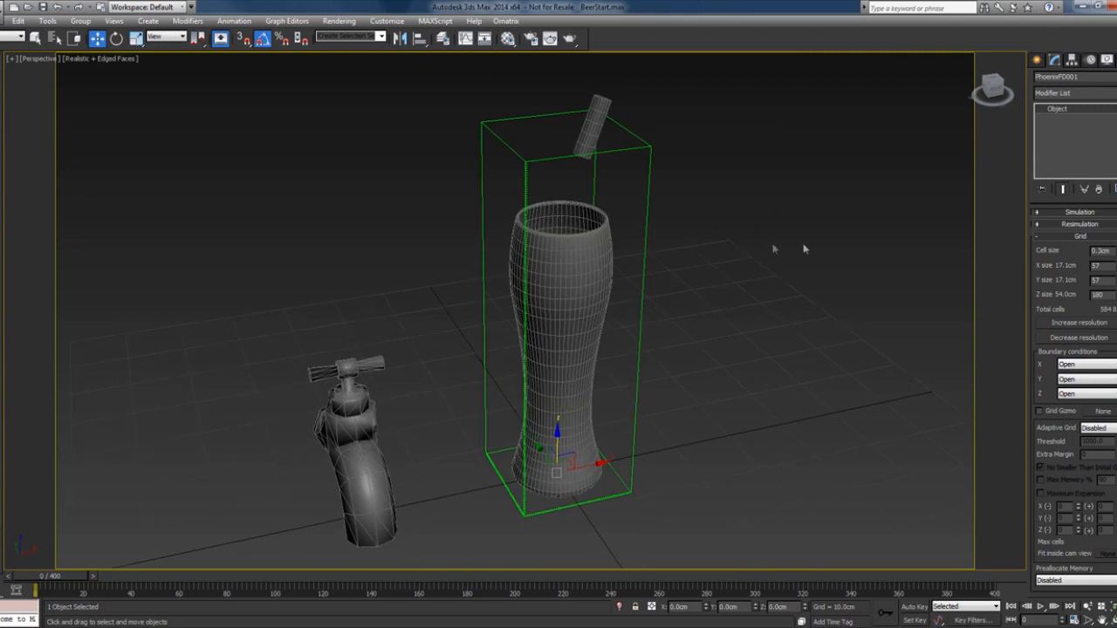
{"action": "left_click_drag", "start_coordinate": [1026, 241], "coordinate": [964, 262]}
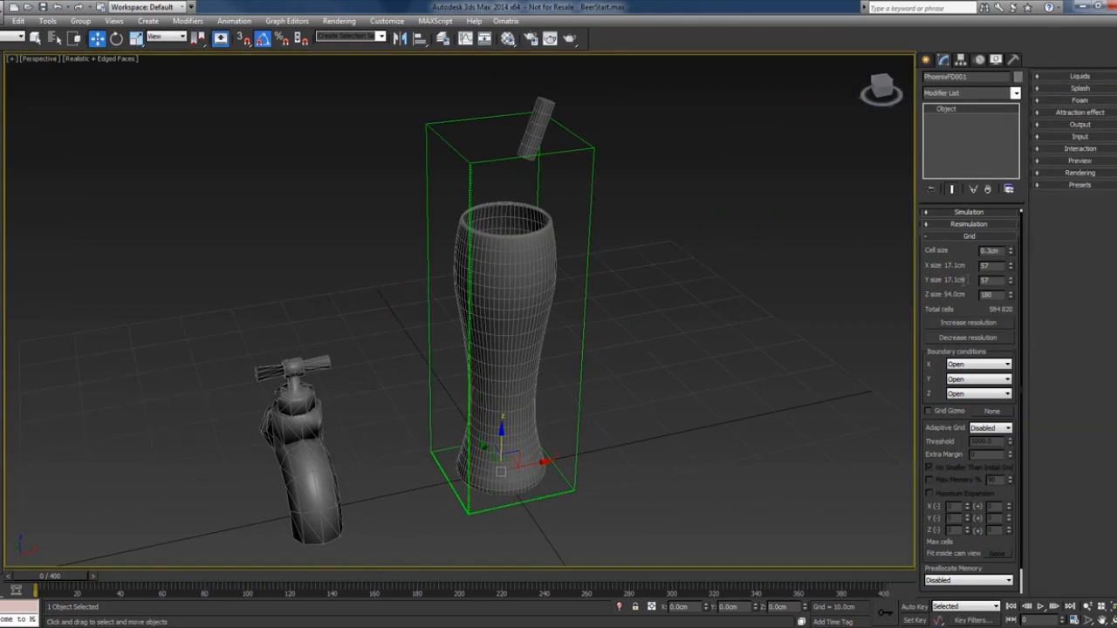
{"action": "left_click", "coordinate": [969, 216]}
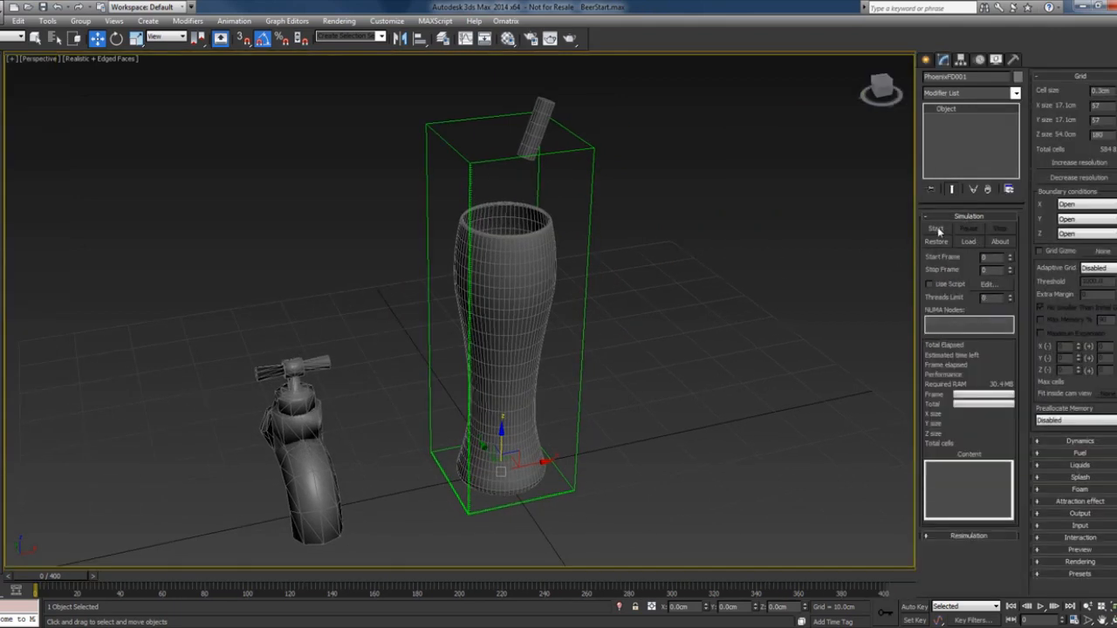
{"action": "left_click", "coordinate": [936, 228]}
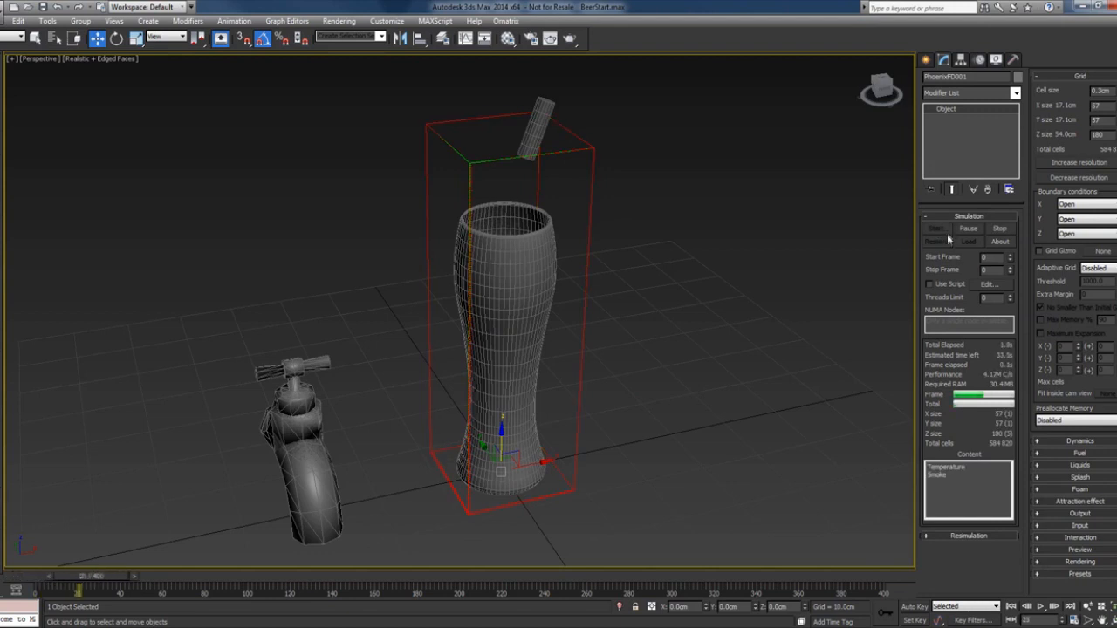
{"action": "left_click", "coordinate": [968, 228]}
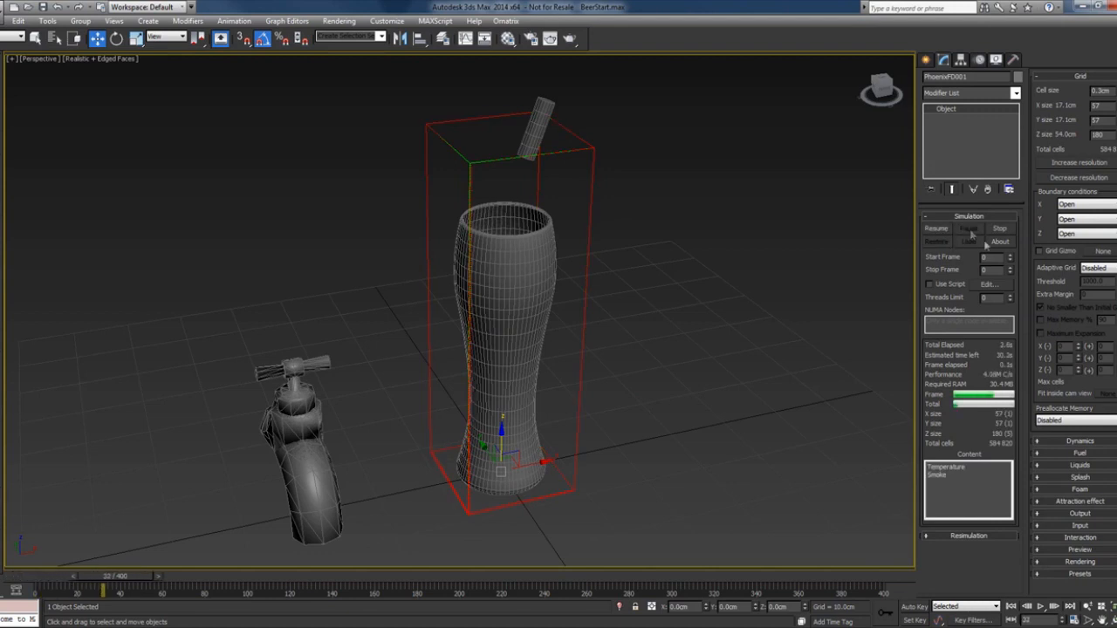
- Enable liquids for the simulator, and restart the simulation, pausing it around frame 7 to examine the flow from the cylinder
{"action": "left_click", "coordinate": [1049, 467]}
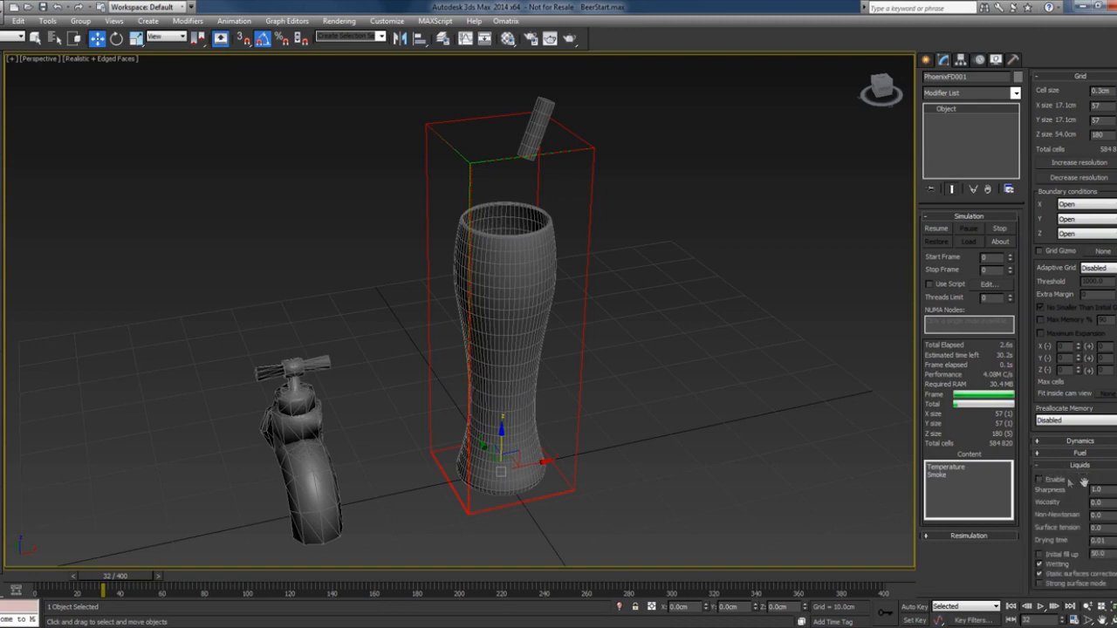
{"action": "mouse_move", "coordinate": [1083, 482]}
{"action": "left_mouse_down"}
{"action": "mouse_move", "coordinate": [1080, 424]}
{"action": "mouse_move", "coordinate": [1081, 487]}
{"action": "left_mouse_up"}
{"action": "left_click", "coordinate": [1000, 231]}
{"action": "left_click", "coordinate": [938, 230]}
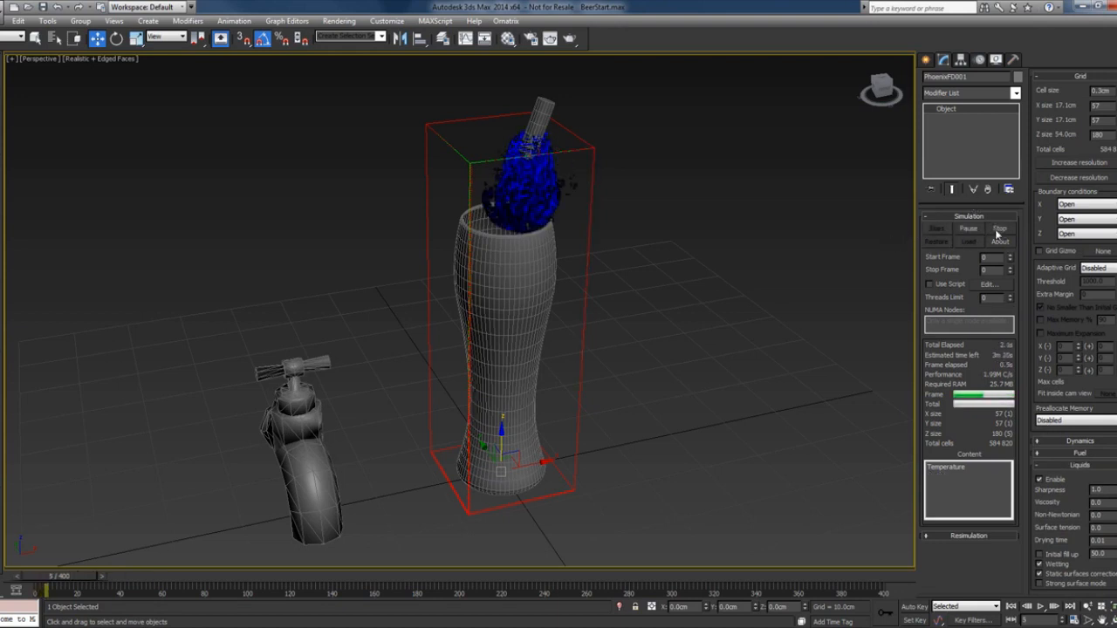
{"action": "left_click", "coordinate": [968, 227]}
{"action": "middle_click_drag", "start_coordinate": [650, 243], "coordinate": [680, 254], "text": "alt"}
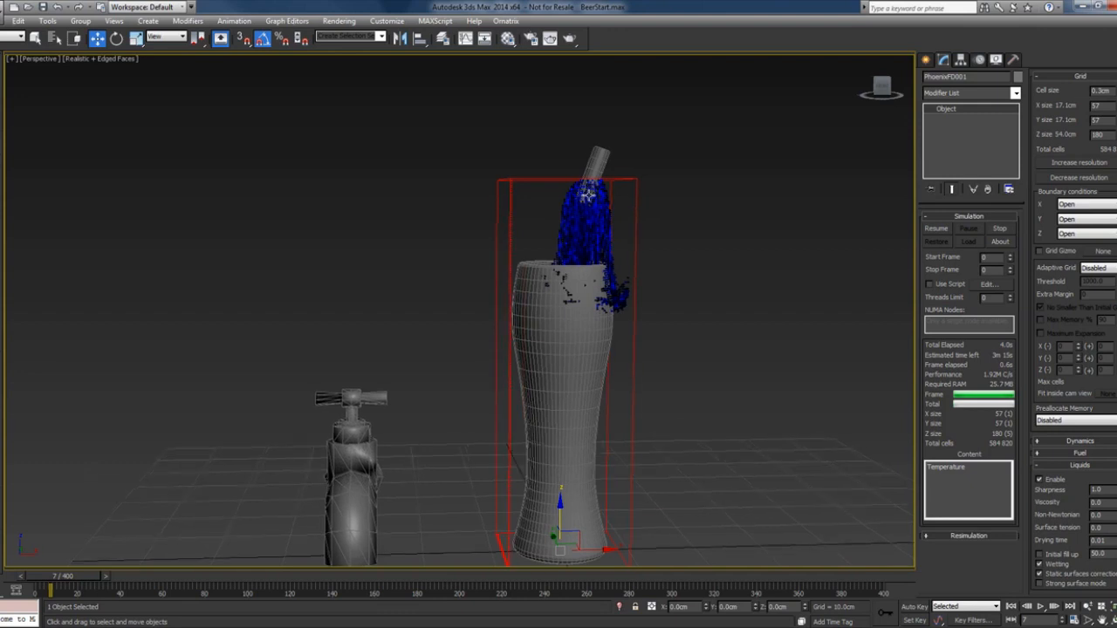
{"action": "middle_click_drag", "start_coordinate": [587, 194], "coordinate": [604, 209], "text": "alt"}
- Add an Edit Poly modifier to the emitting cylinder and enter polygon selection
{"action": "left_click", "coordinate": [578, 202]}
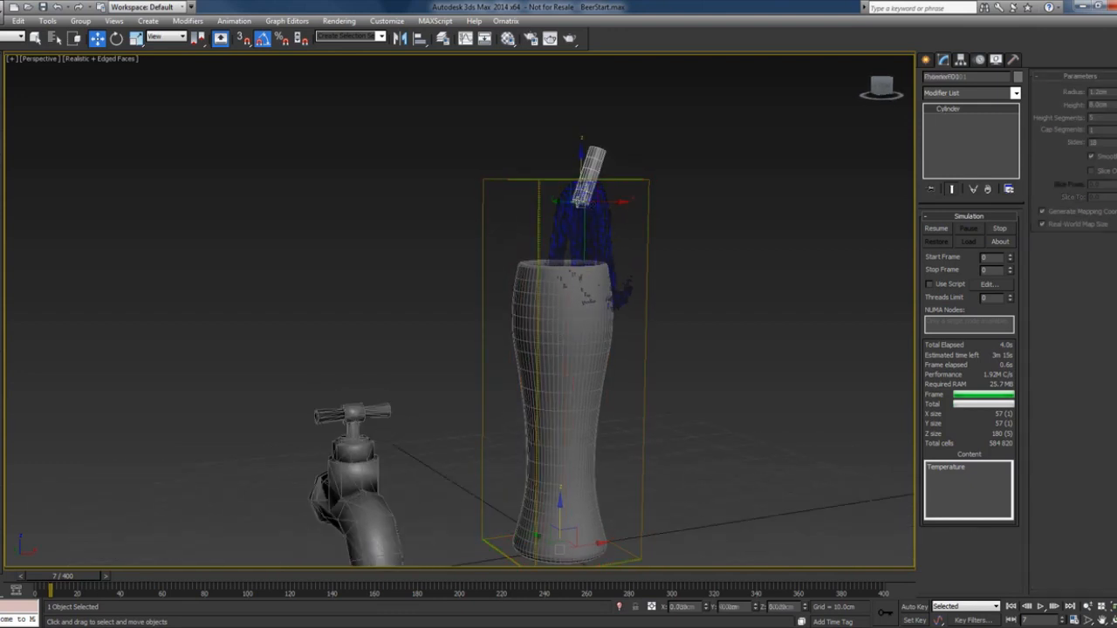
{"action": "scroll", "coordinate": [578, 201], "scroll_direction": "up", "scroll_amount": 10}
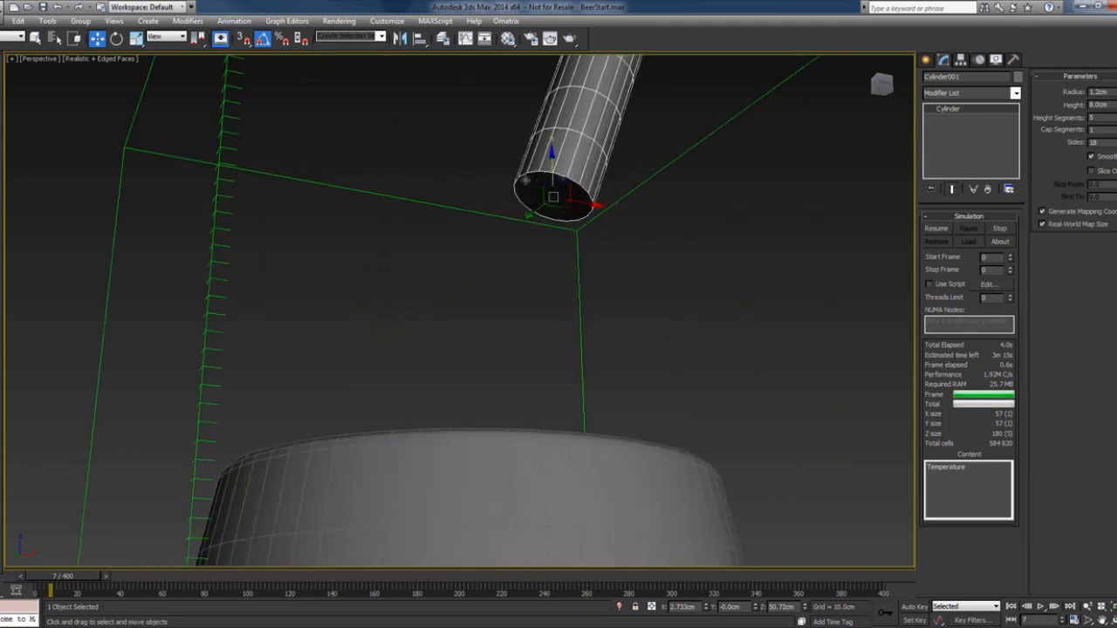
{"action": "scroll", "coordinate": [583, 201], "scroll_direction": "down", "scroll_amount": 10}
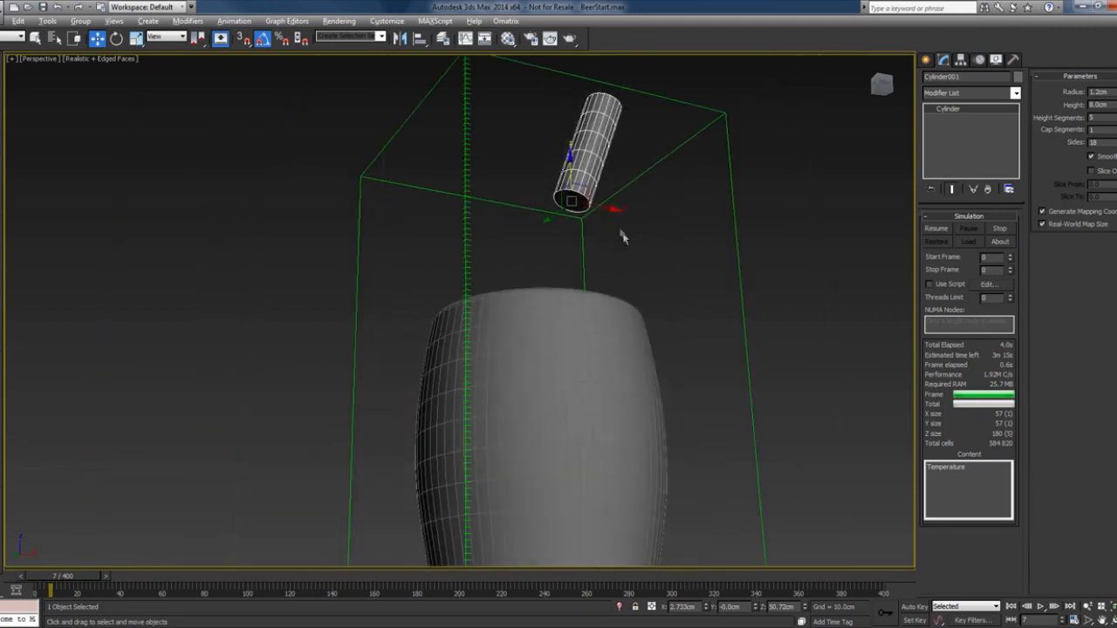
{"action": "left_click", "coordinate": [1014, 94]}
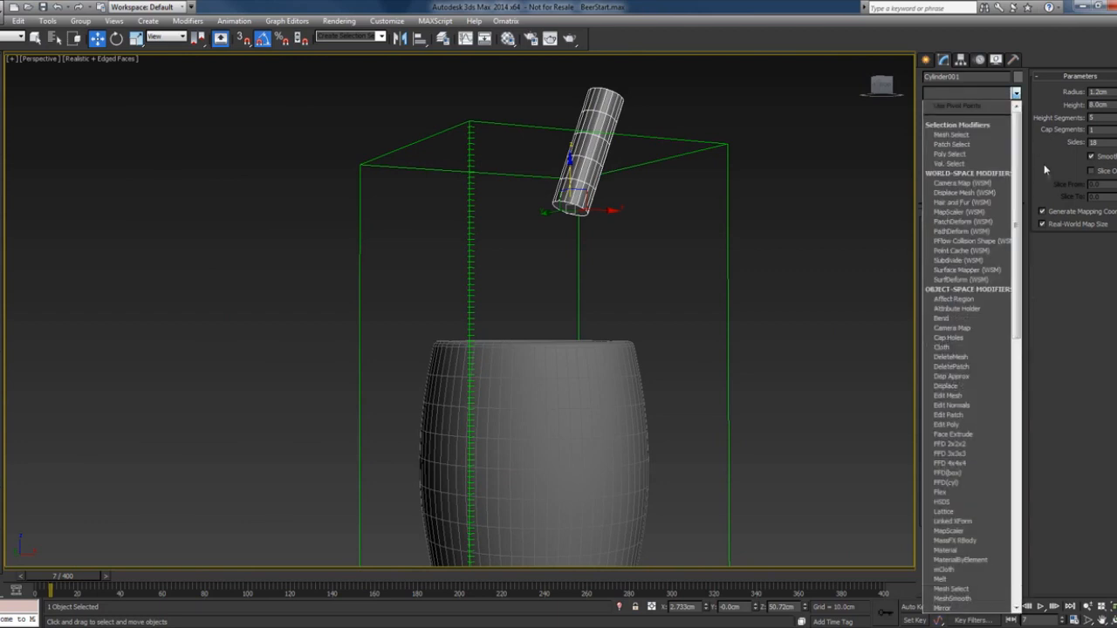
{"action": "left_click", "coordinate": [978, 424]}
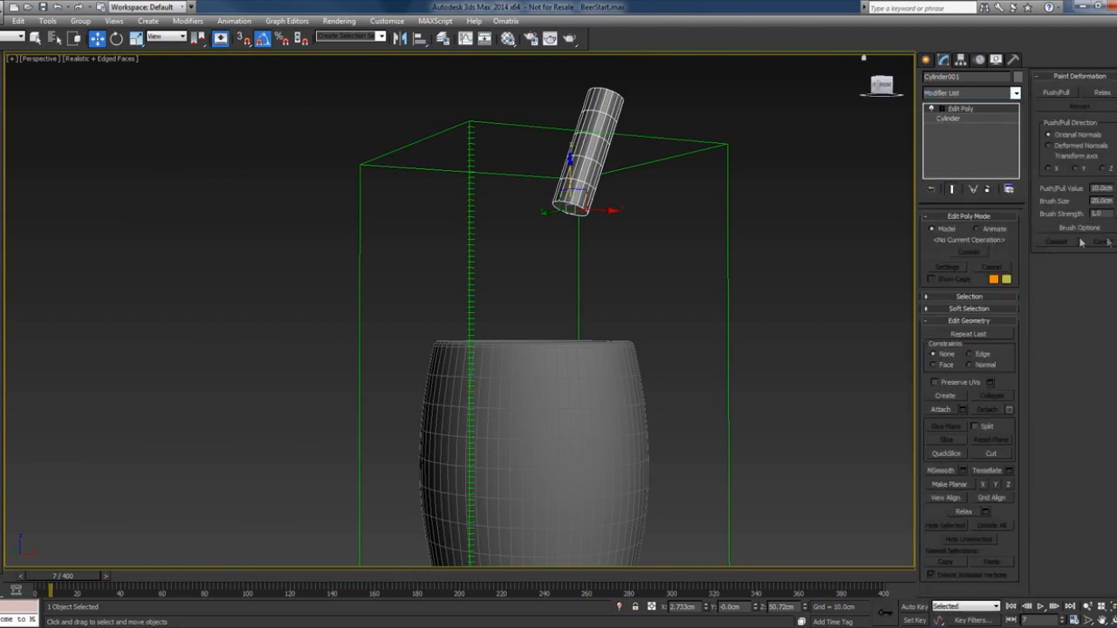
{"action": "left_click", "coordinate": [969, 297]}
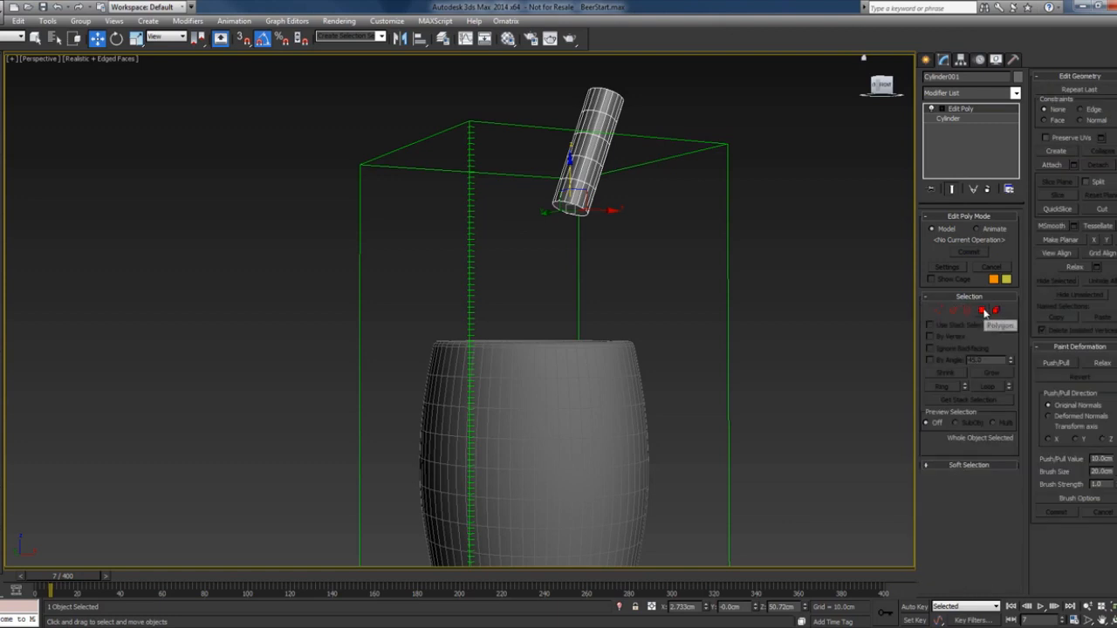
{"action": "left_click", "coordinate": [982, 310]}
- Assign material ID 1 to the cylinder's bottom cap and ID 2 to all its other polygons, and leave polygon selection
{"action": "middle_click_drag", "start_coordinate": [768, 312], "coordinate": [581, 237], "text": "alt"}
{"action": "left_click", "coordinate": [572, 194]}
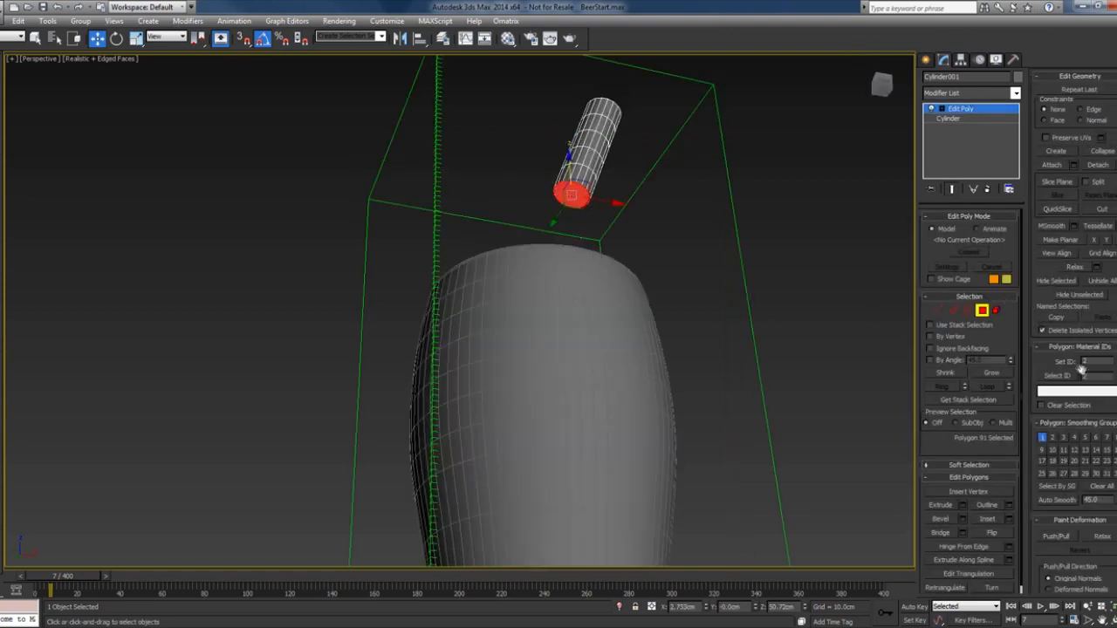
{"action": "type", "text": "1"}
{"action": "key", "text": "Return"}
{"action": "key", "text": "ctrl+i"}
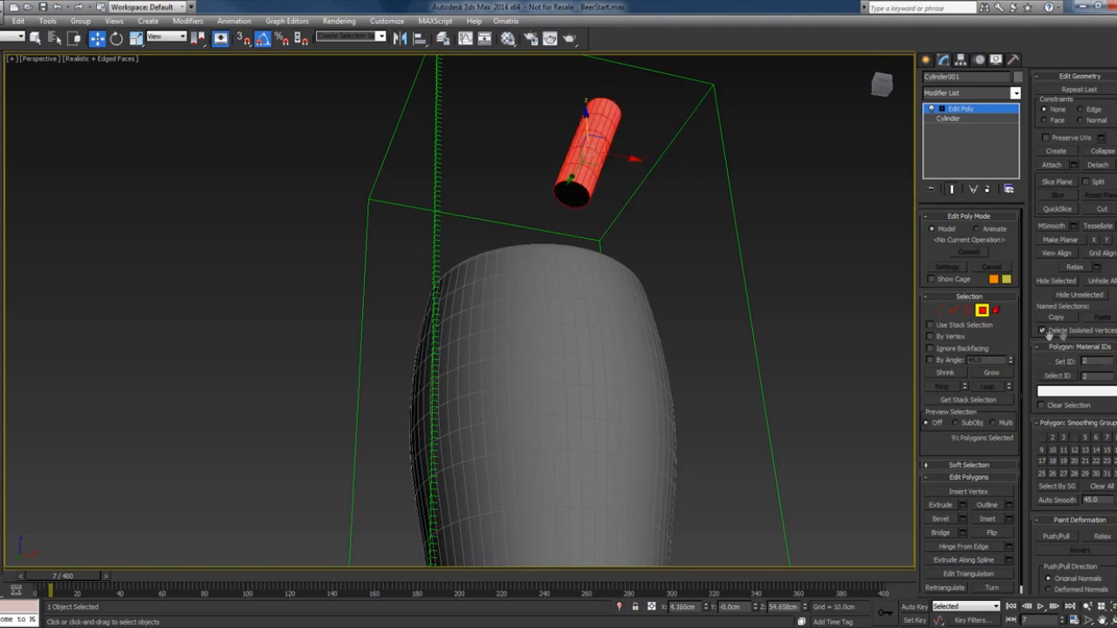
{"action": "left_click", "coordinate": [982, 310]}
- Set the liquid source's polygon ID so that it emits only from the cylinder's bottom cap
{"action": "scroll", "coordinate": [555, 210], "scroll_direction": "down", "scroll_amount": 3}
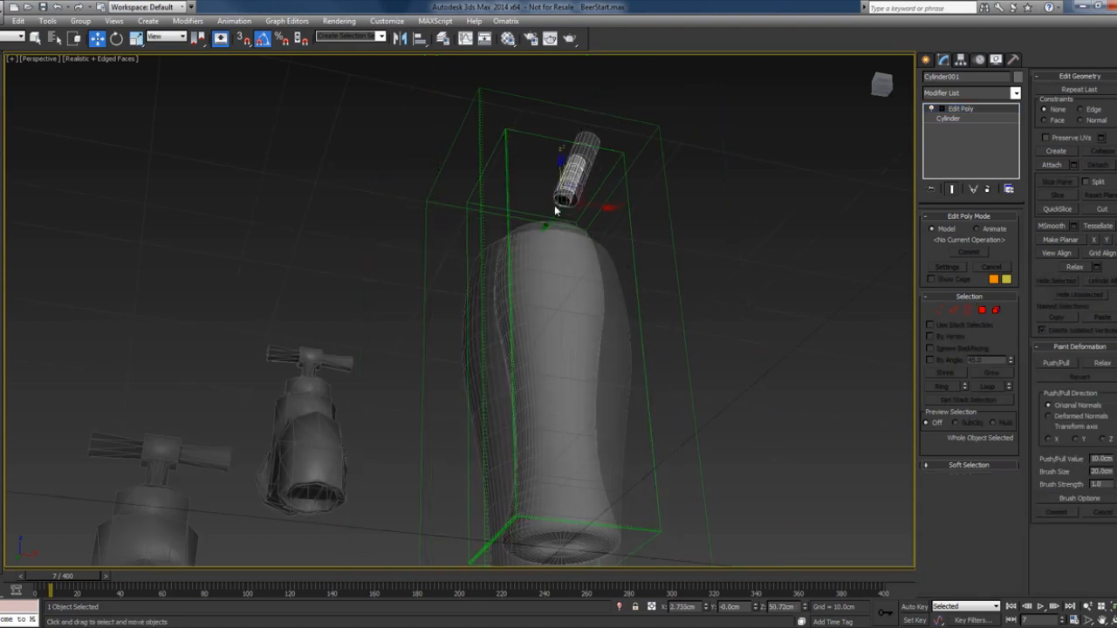
{"action": "scroll", "coordinate": [555, 210], "scroll_direction": "down", "scroll_amount": 3}
{"action": "left_click", "coordinate": [407, 365]}
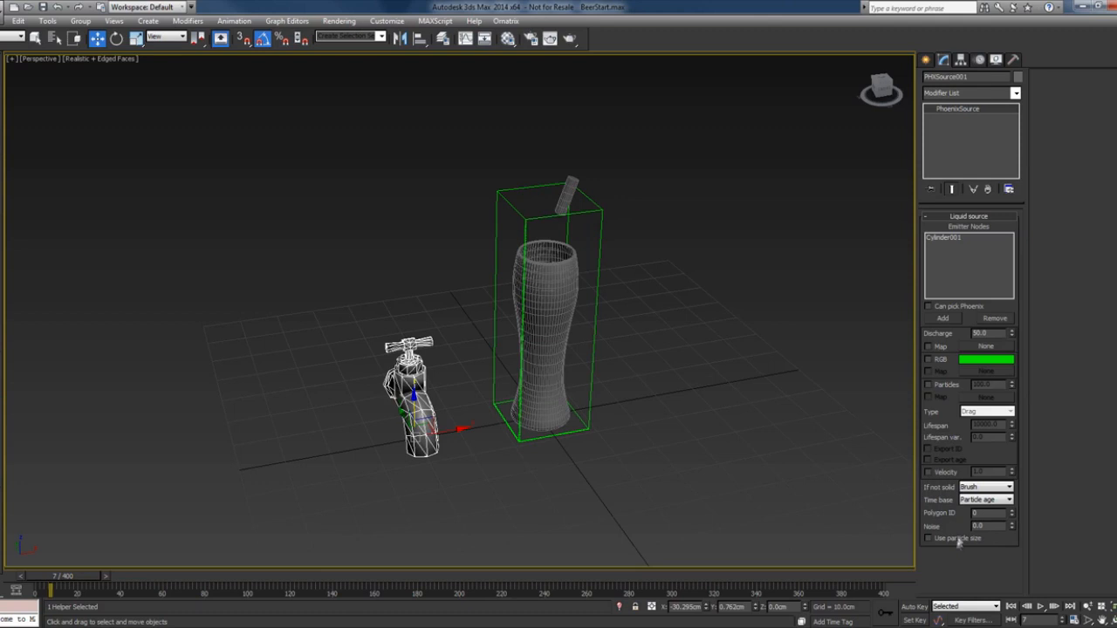
{"action": "left_click", "coordinate": [977, 488]}
{"action": "left_click", "coordinate": [979, 499]}
- Rerun the simulation from the Phoenix grid, pause it around frame 8, and examine the stream pouring into the glass
{"action": "middle_click_drag", "start_coordinate": [743, 466], "coordinate": [654, 439], "text": "alt"}
{"action": "left_click", "coordinate": [591, 449]}
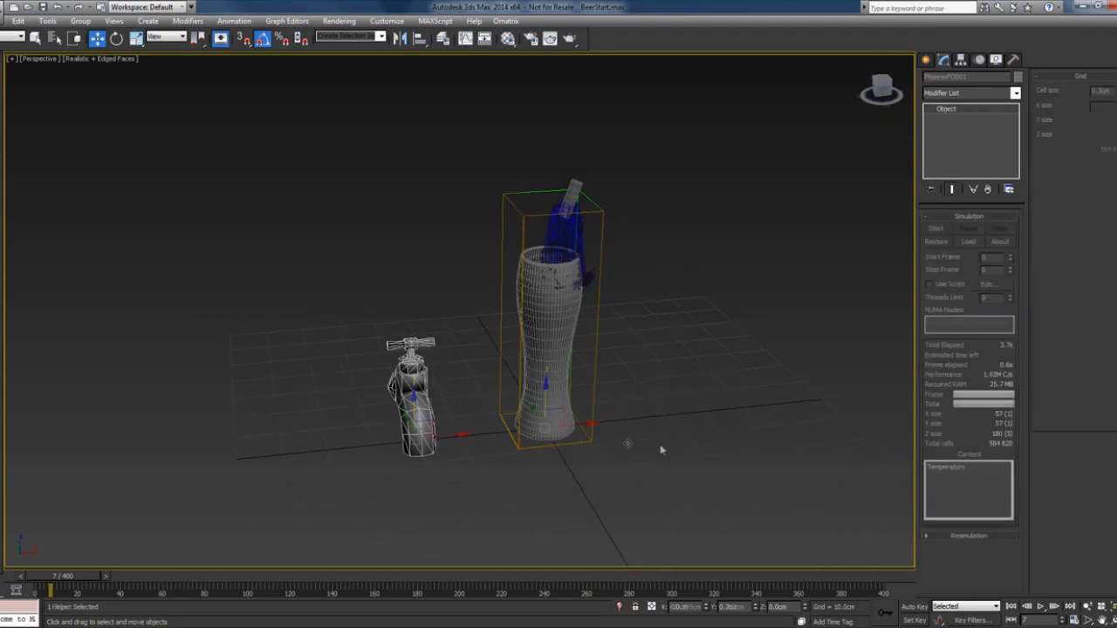
{"action": "middle_click_drag", "start_coordinate": [739, 407], "coordinate": [741, 421]}
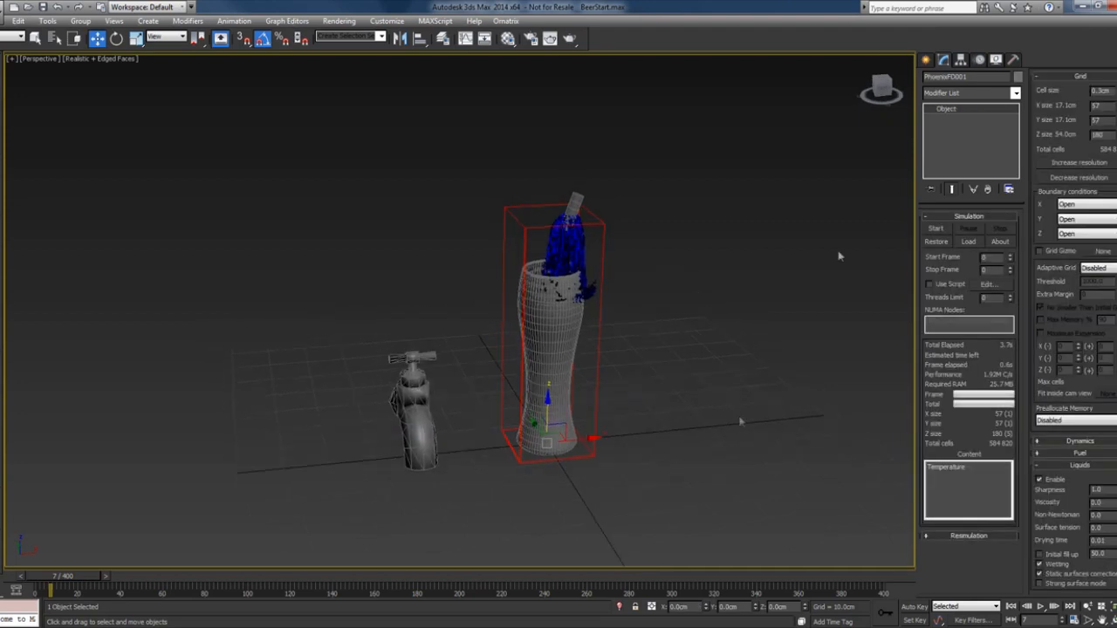
{"action": "left_click", "coordinate": [936, 228]}
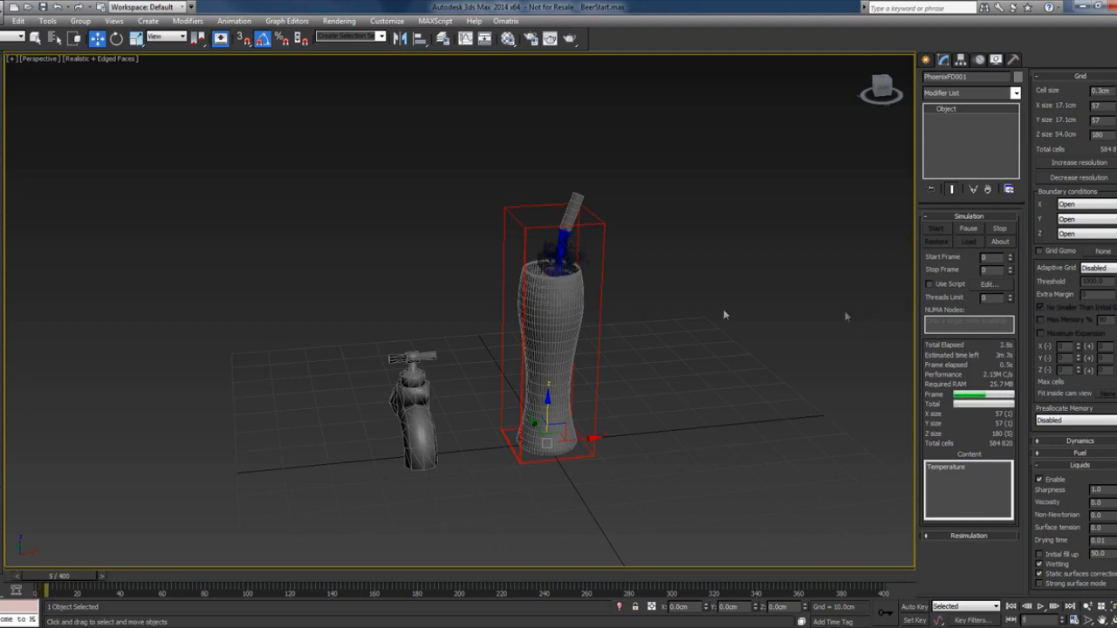
{"action": "middle_click_drag", "start_coordinate": [635, 299], "coordinate": [641, 237], "text": "alt"}
{"action": "left_click", "coordinate": [963, 229]}
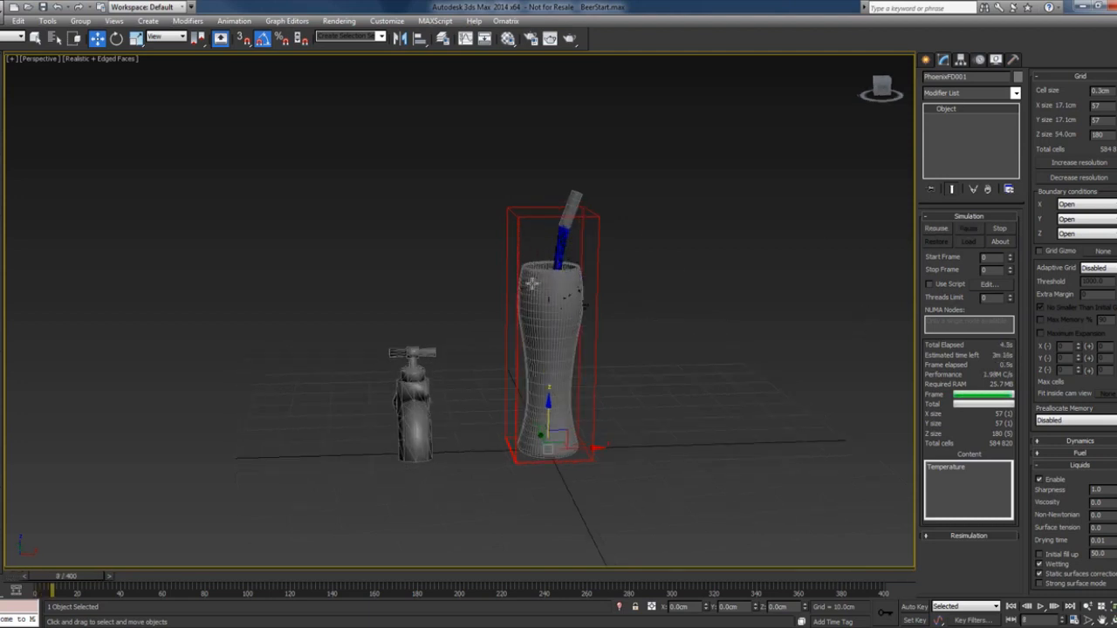
{"action": "middle_click_drag", "start_coordinate": [517, 264], "coordinate": [677, 307], "text": "alt"}
{"action": "scroll", "coordinate": [563, 224], "scroll_direction": "up", "scroll_amount": 3}
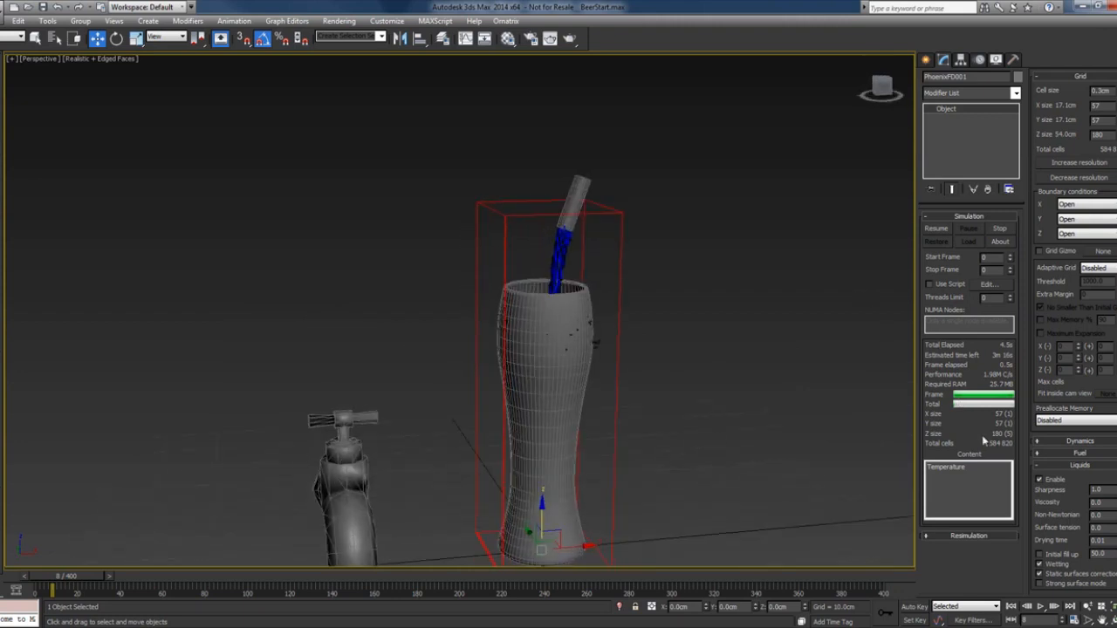
{"action": "scroll", "coordinate": [1074, 509], "scroll_direction": "down", "scroll_amount": 3}
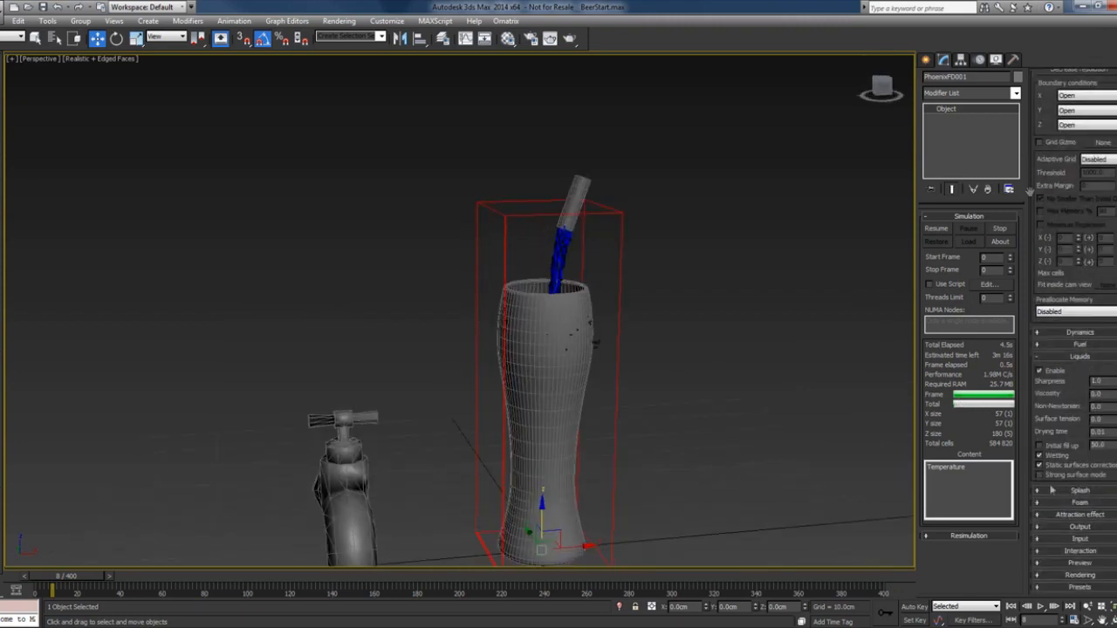
- Set the Phoenix grid's upper Liquid/Temp. preview colour to dark reddish brown, RGB 108, 25, 0
{"action": "left_click", "coordinate": [1080, 563]}
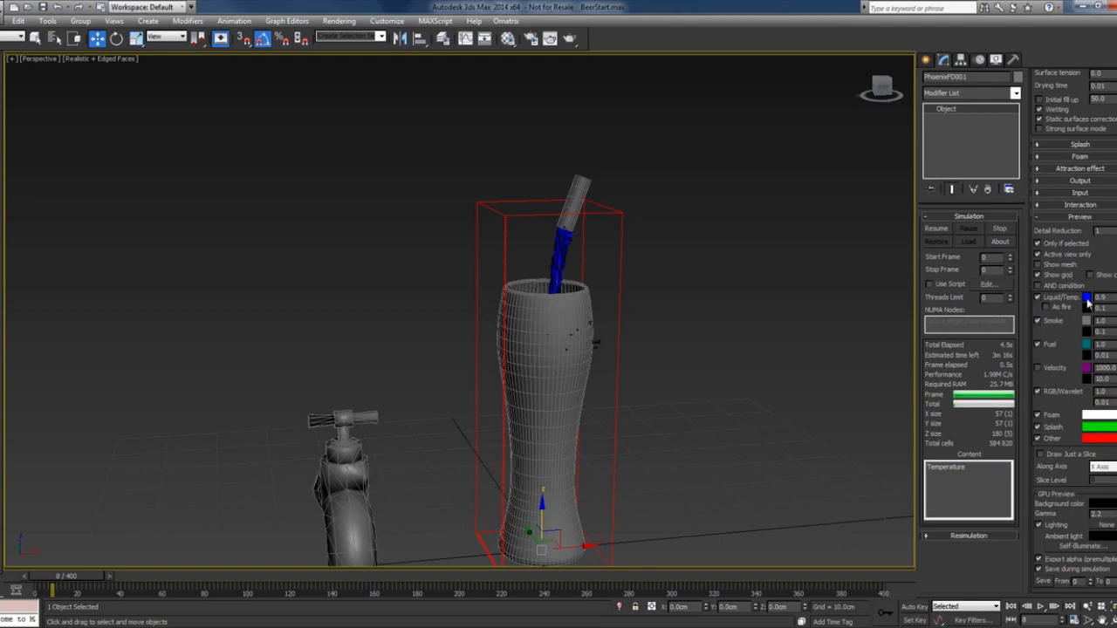
{"action": "left_click", "coordinate": [1086, 298]}
{"action": "left_click_drag", "start_coordinate": [317, 49], "coordinate": [327, 76]}
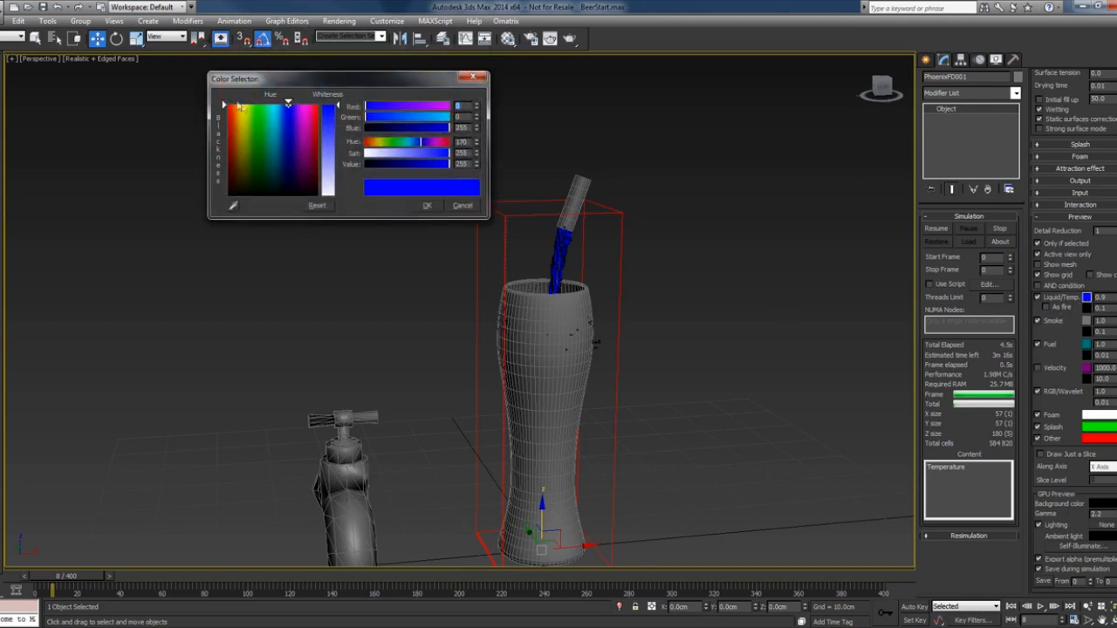
{"action": "left_click_drag", "start_coordinate": [242, 107], "coordinate": [226, 102]}
{"action": "left_click_drag", "start_coordinate": [402, 163], "coordinate": [420, 165]}
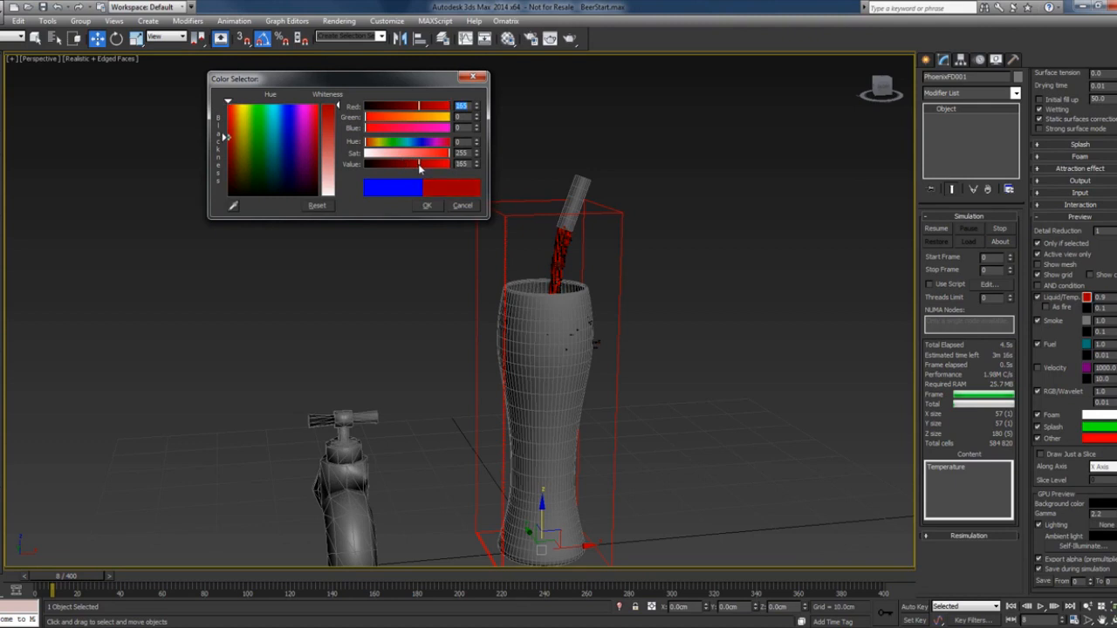
{"action": "left_click_drag", "start_coordinate": [406, 117], "coordinate": [377, 116]}
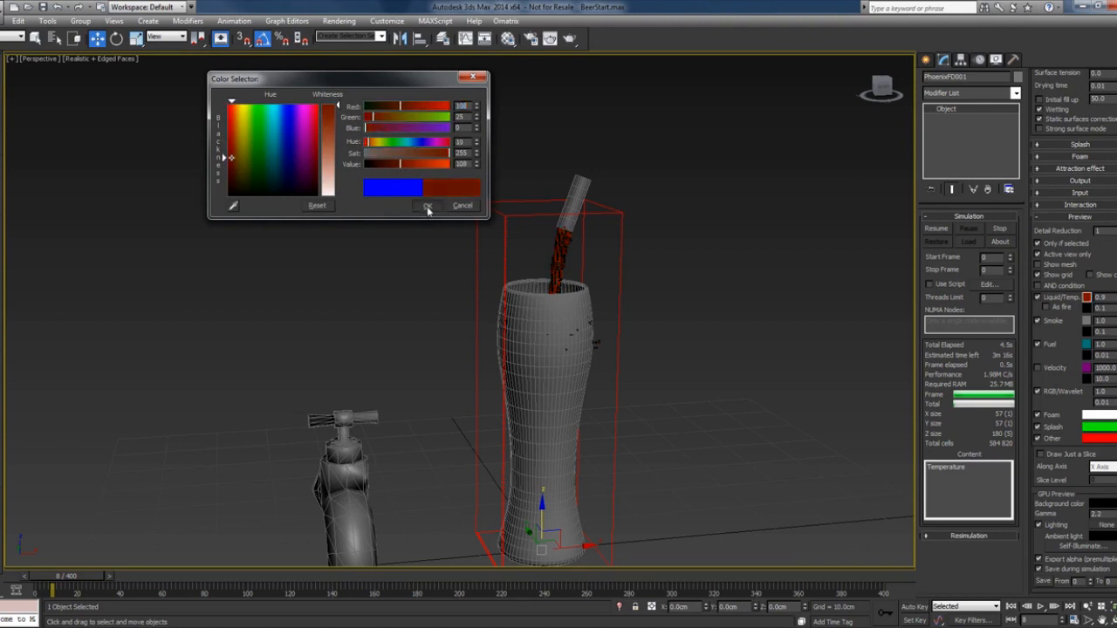
{"action": "left_click", "coordinate": [428, 206]}
- Set the grid's lower Liquid/Temp. preview colour to orange, RGB 255, 192, 0
{"action": "left_click", "coordinate": [1090, 309]}
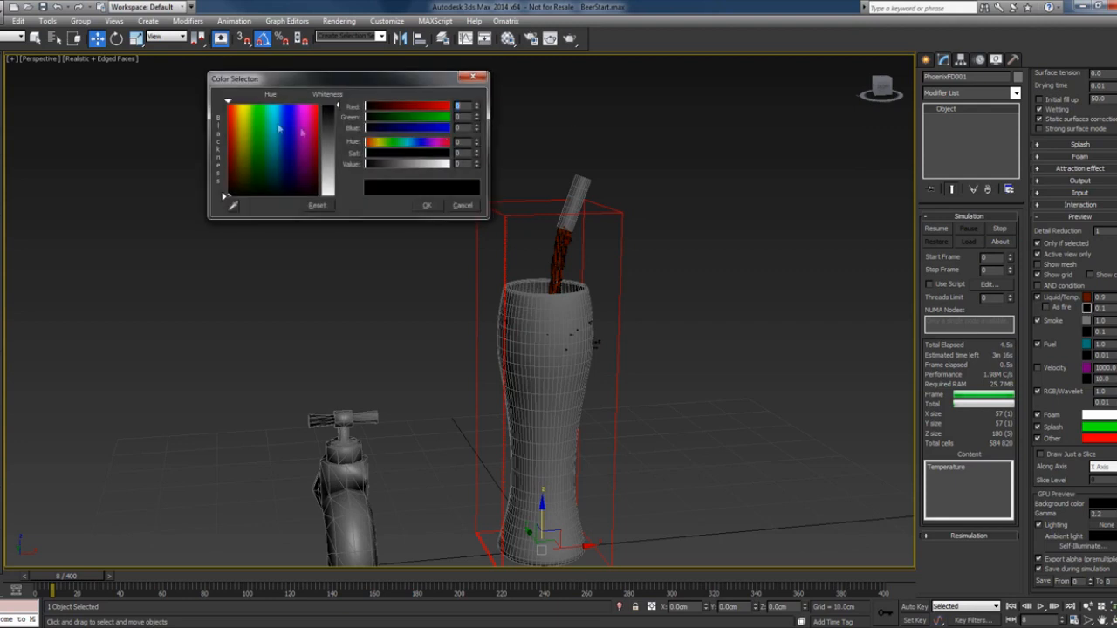
{"action": "left_click_drag", "start_coordinate": [250, 119], "coordinate": [238, 103]}
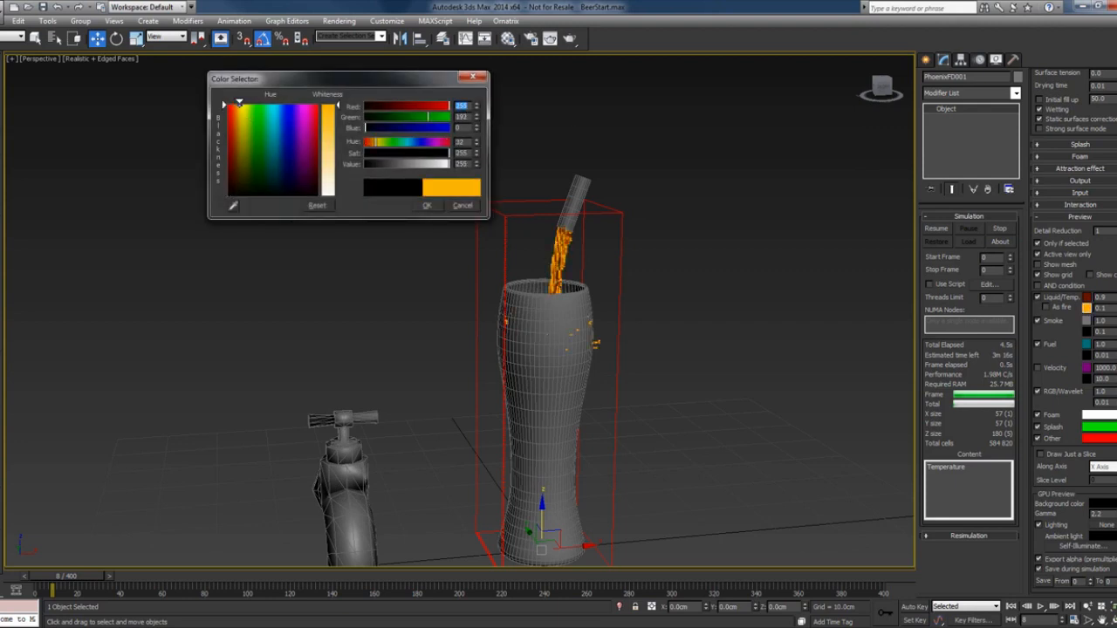
{"action": "left_click", "coordinate": [428, 206]}
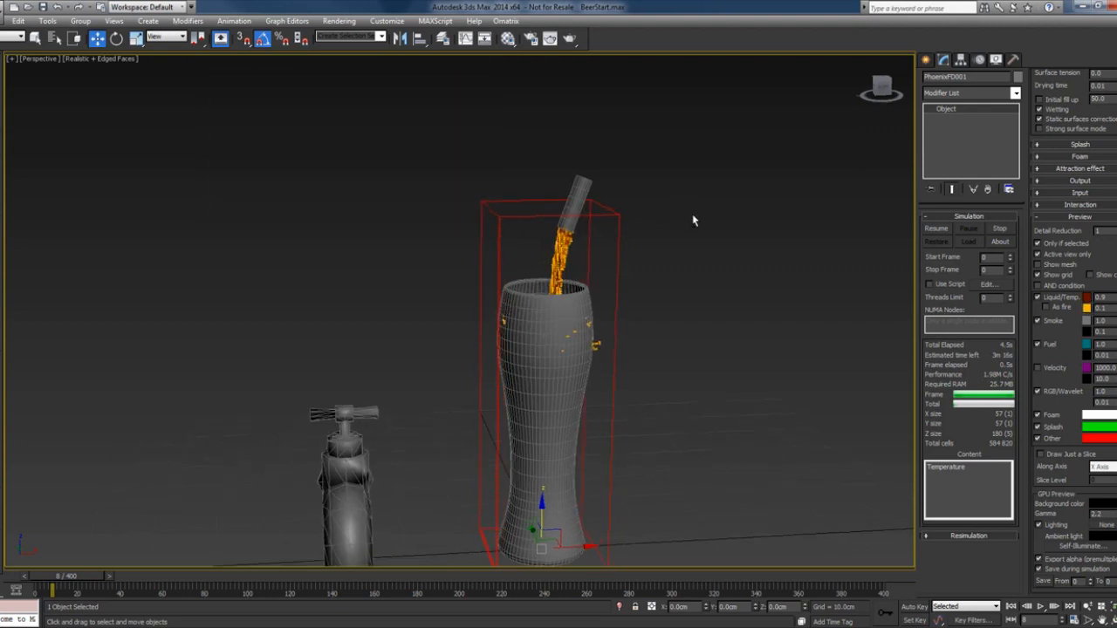
- Display the scene in wireframe from the front view and reselect the Phoenix grid
{"action": "key", "text": "F3"}
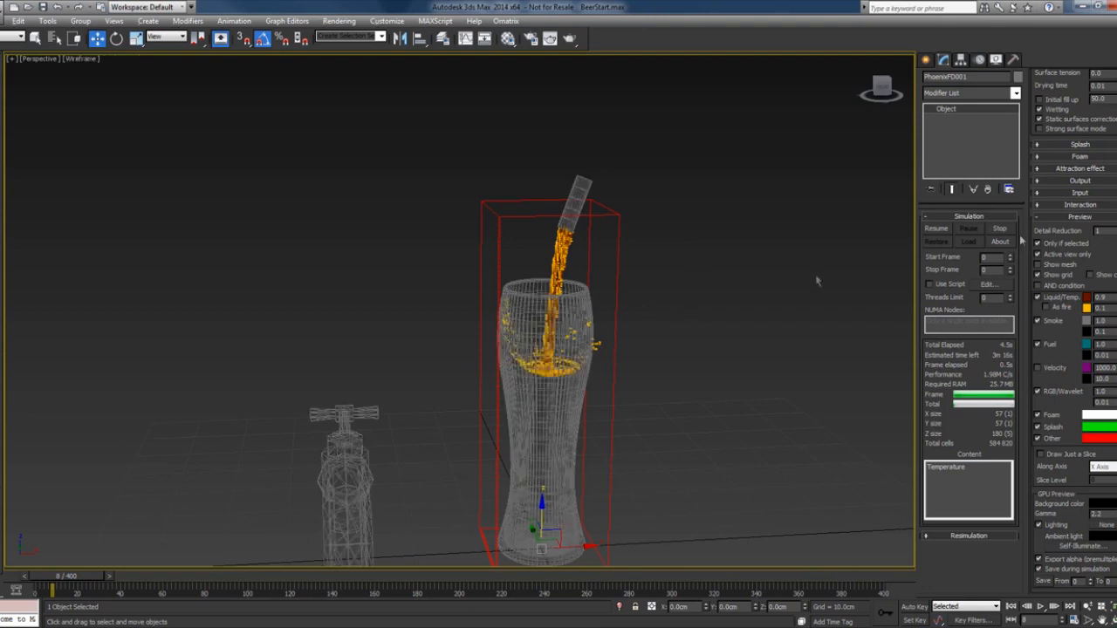
{"action": "key", "text": "f"}
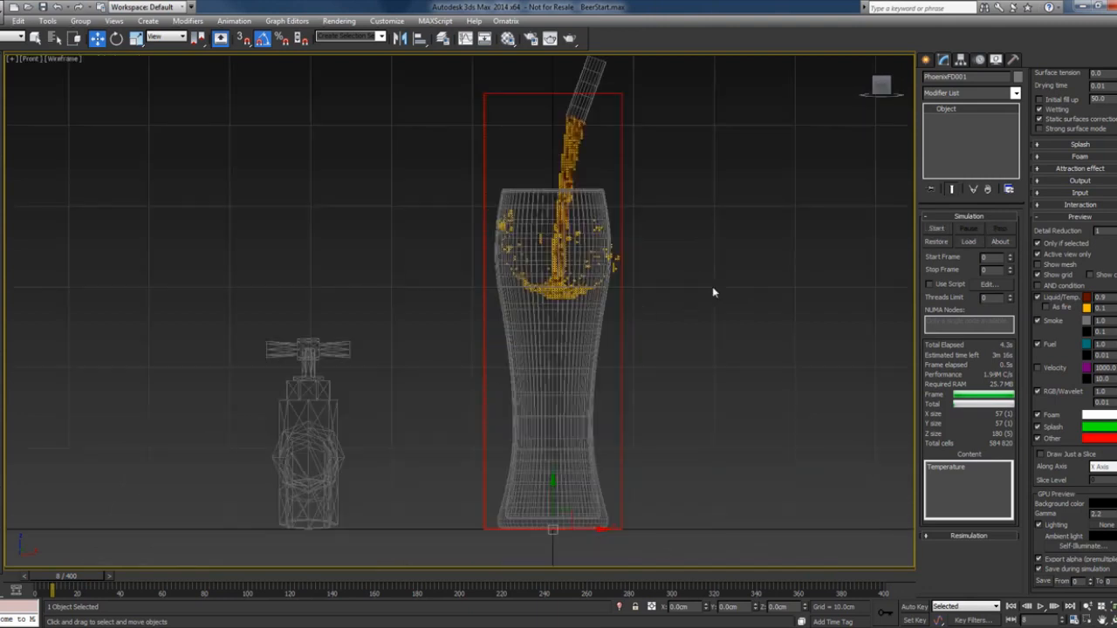
{"action": "left_click", "coordinate": [644, 270]}
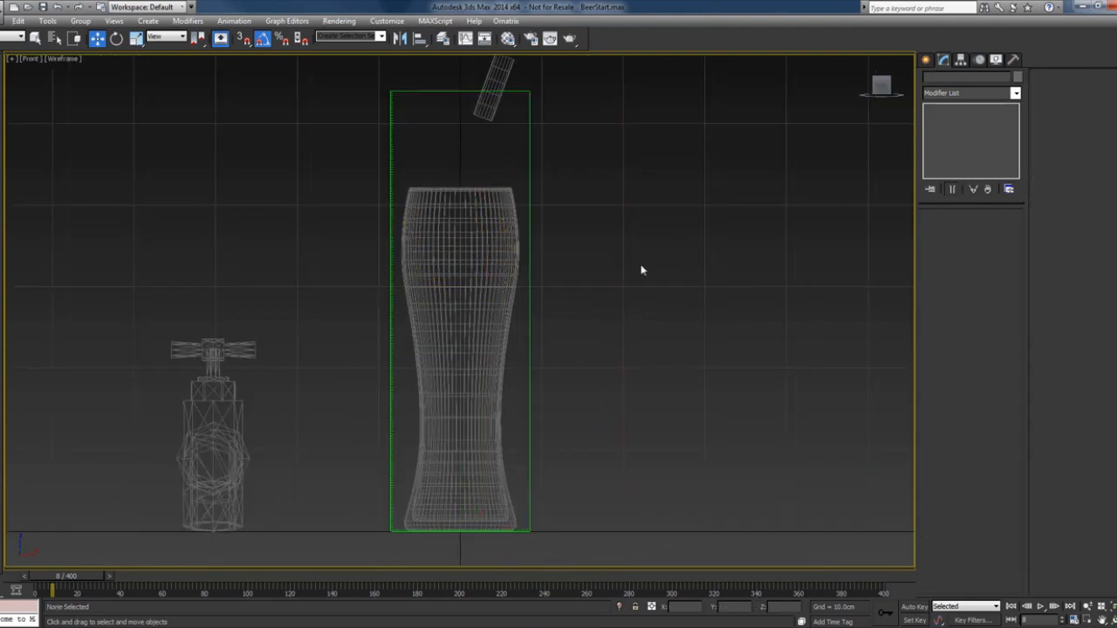
{"action": "key", "text": "q"}
{"action": "left_click", "coordinate": [528, 299]}
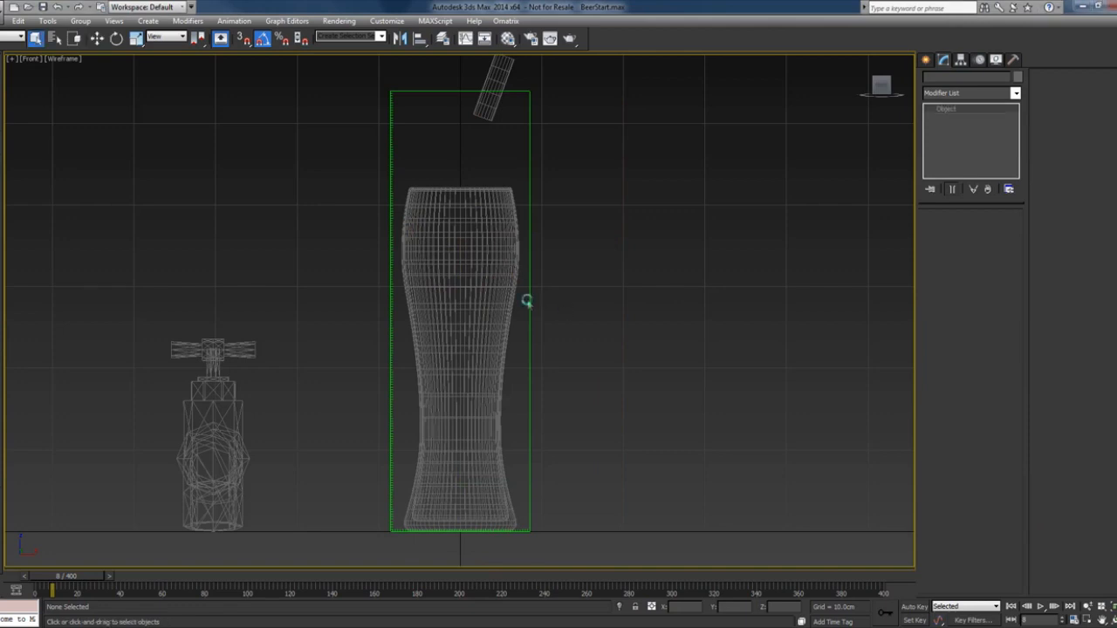
- Run the simulation, examine the liquid around the glass's base in perspective, and stop at about frame 41
{"action": "left_click", "coordinate": [932, 229]}
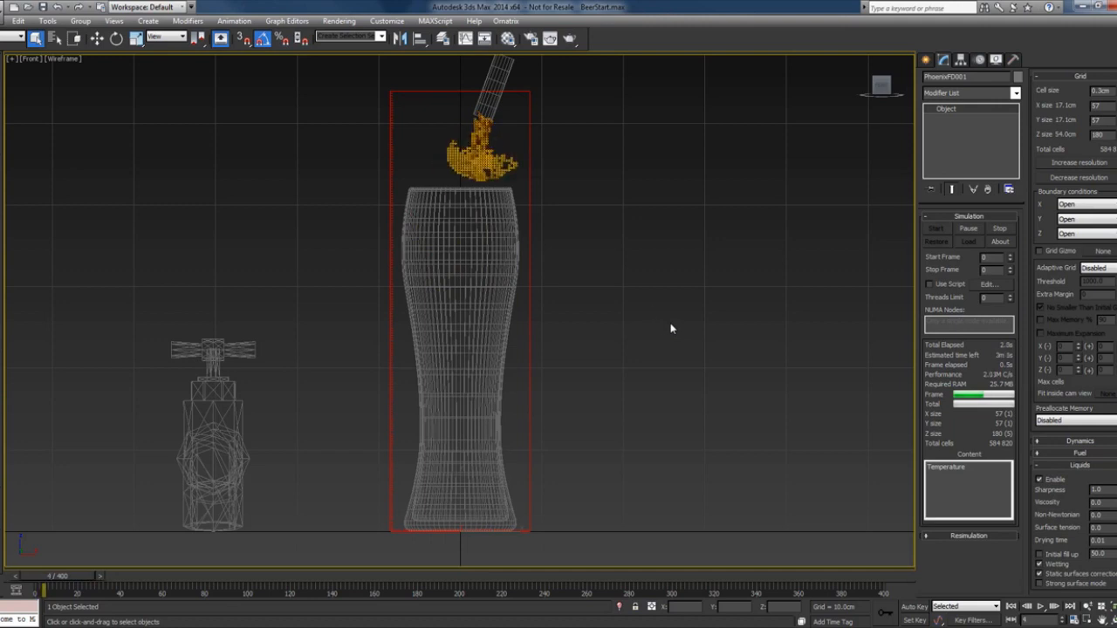
{"action": "key", "text": "v"}
{"action": "left_click", "coordinate": [676, 364]}
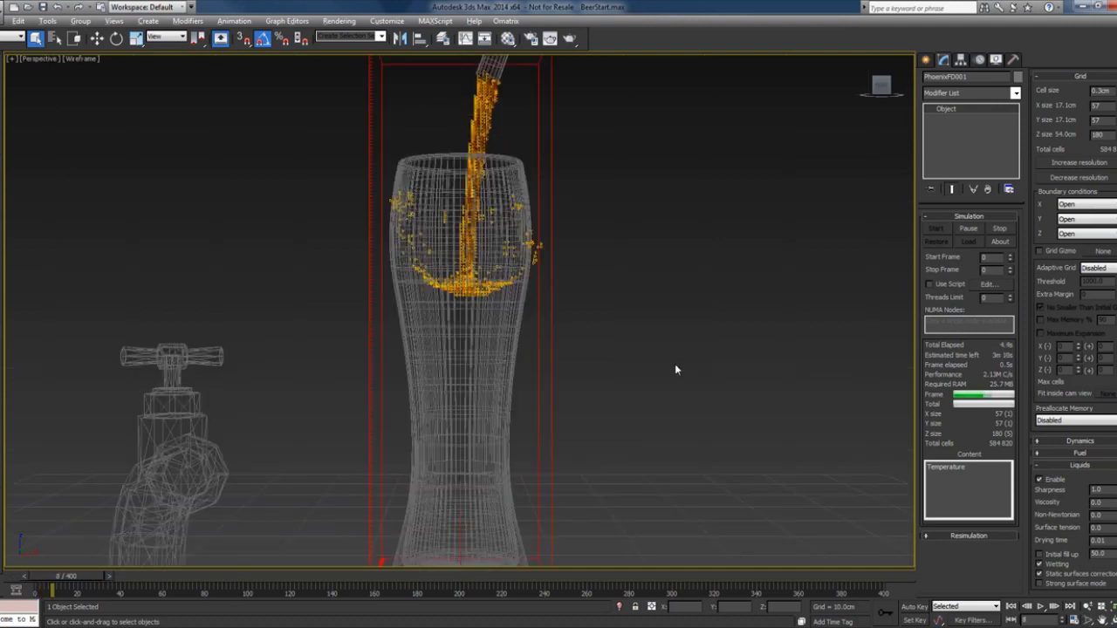
{"action": "middle_click_drag", "start_coordinate": [675, 364], "coordinate": [676, 385], "text": "alt"}
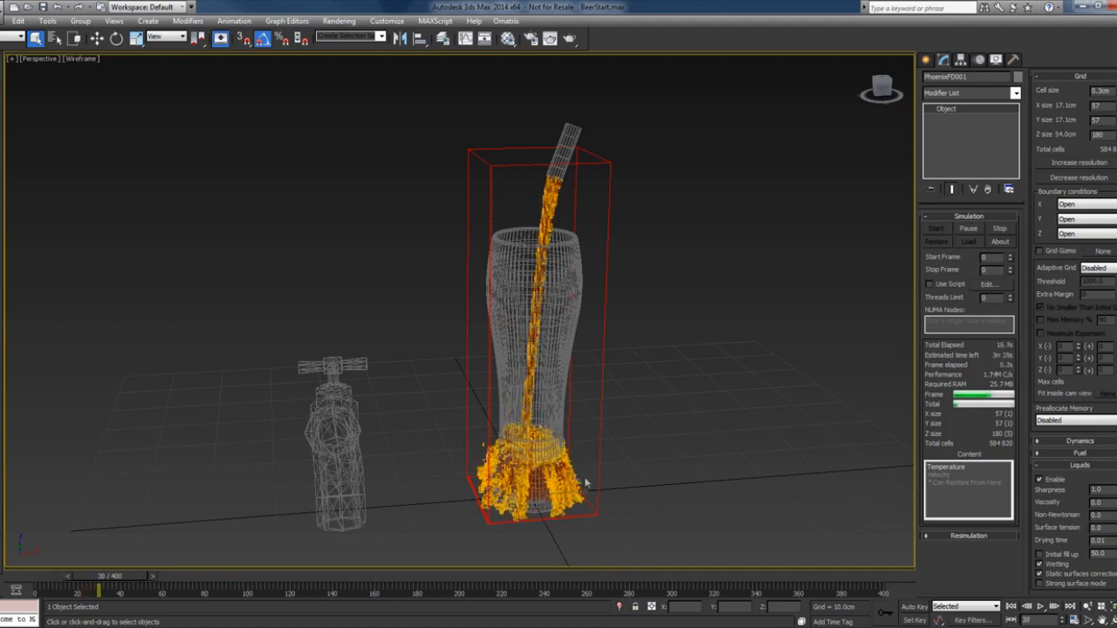
{"action": "middle_click_drag", "start_coordinate": [576, 480], "coordinate": [578, 421], "text": "alt"}
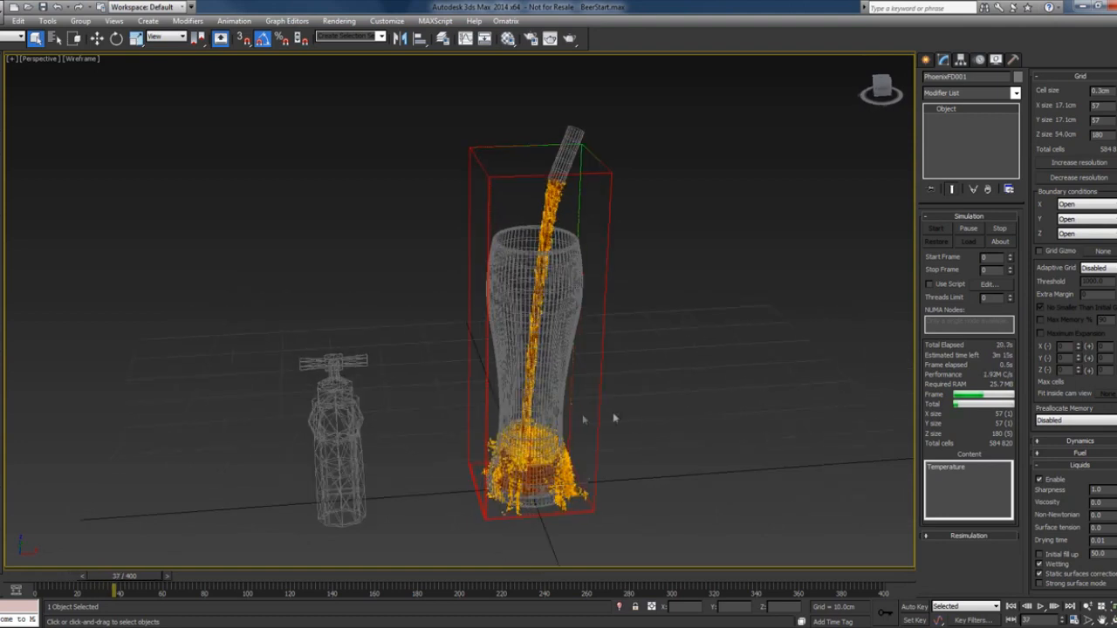
{"action": "left_click", "coordinate": [998, 229]}
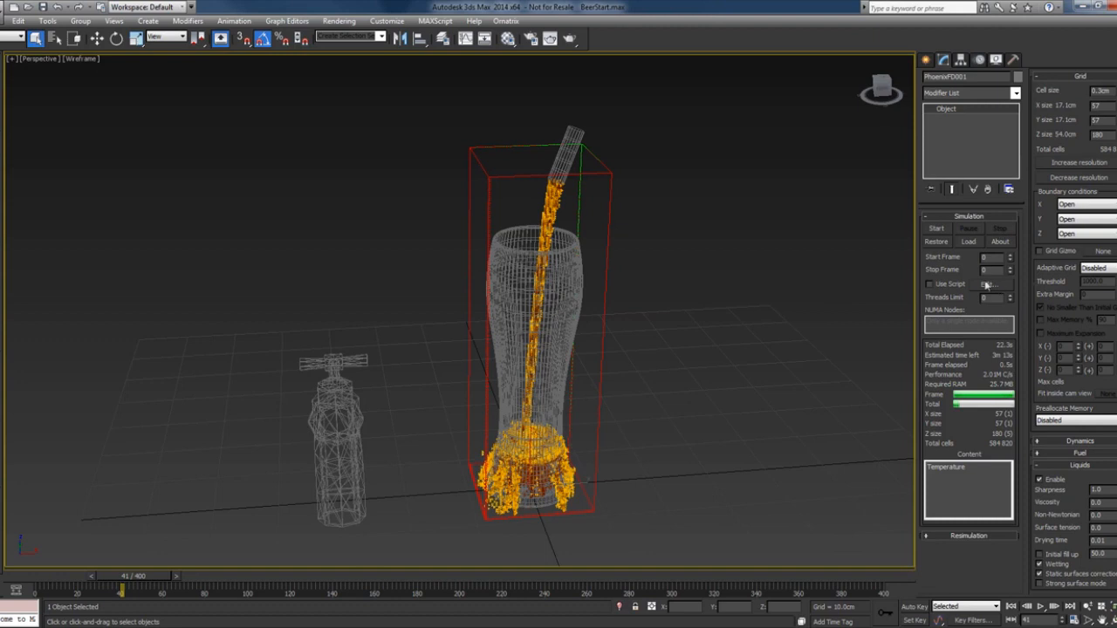
- Set the grid's Dynamics steps per frame to 6 and restart the simulation
{"action": "left_click", "coordinate": [1067, 443]}
{"action": "scroll", "coordinate": [1072, 419], "scroll_direction": "down", "scroll_amount": 4}
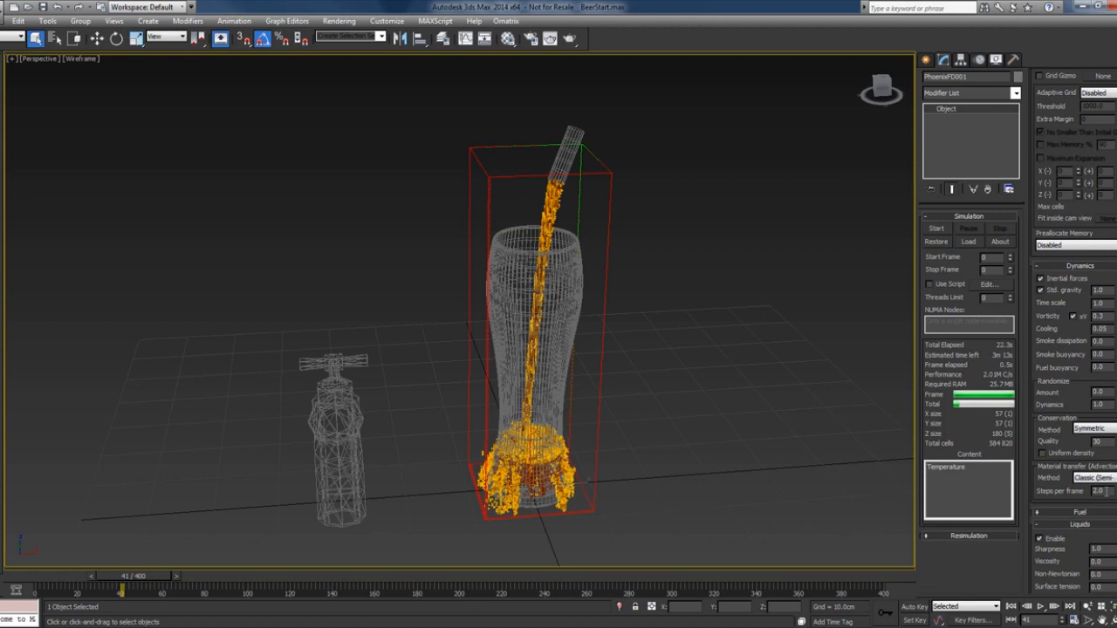
{"action": "double_click", "coordinate": [1097, 492]}
{"action": "type", "text": "6"}
{"action": "left_click", "coordinate": [936, 228]}
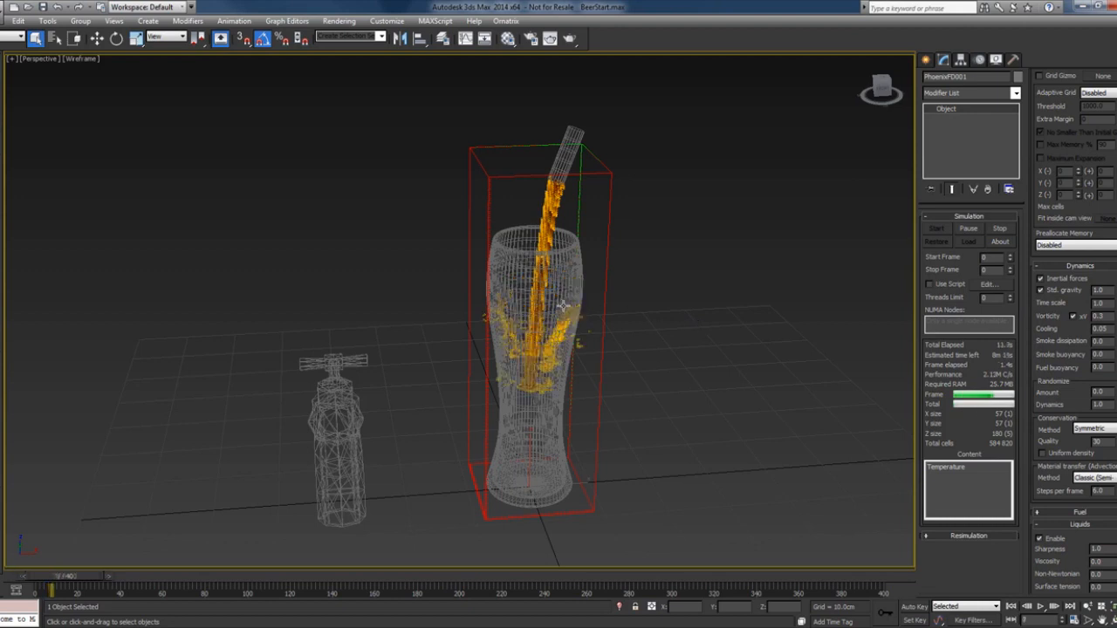
- Examine the liquid inside and around the glass's base from several angles and pause the simulation around frame 28
{"action": "middle_click_drag", "start_coordinate": [586, 358], "coordinate": [591, 381], "text": "alt"}
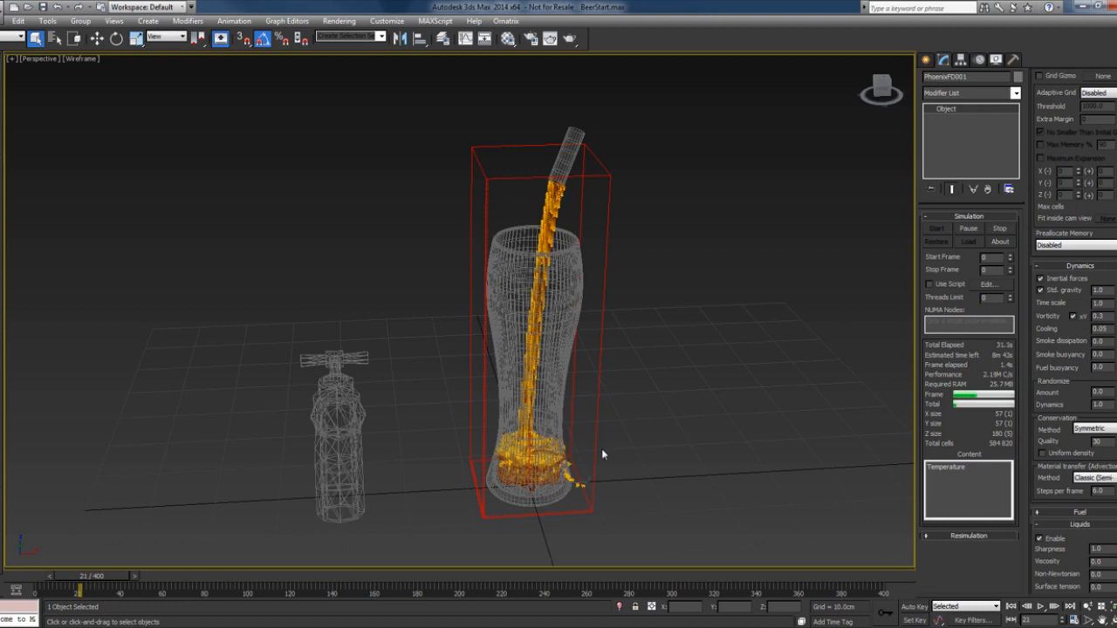
{"action": "mouse_move", "coordinate": [625, 466]}
{"action": "middle_mouse_down", "text": "alt"}
{"action": "mouse_move", "coordinate": [585, 426]}
{"action": "mouse_move", "coordinate": [614, 454]}
{"action": "middle_mouse_up", "text": "alt"}
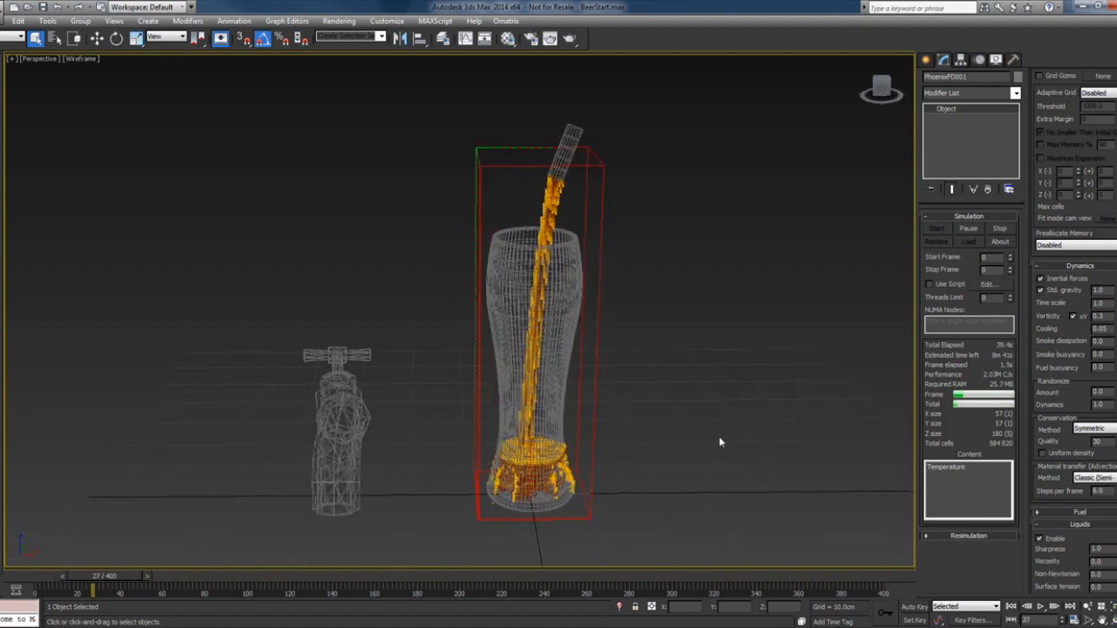
{"action": "left_click", "coordinate": [969, 229]}
{"action": "middle_click_drag", "start_coordinate": [648, 424], "coordinate": [663, 435], "text": "alt"}
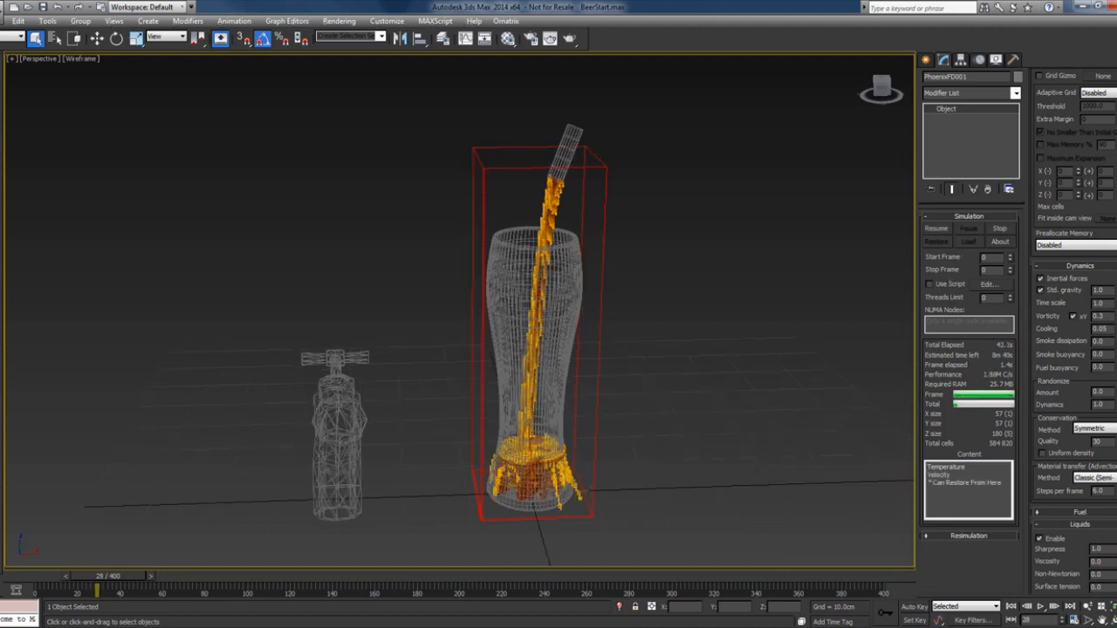
- Set the grid's Dynamics steps per frame back to 2
{"action": "left_click_drag", "start_coordinate": [1106, 491], "coordinate": [1032, 492]}
{"action": "type", "text": "2"}
{"action": "key", "text": "Return"}
{"action": "scroll", "coordinate": [1078, 372], "scroll_direction": "up", "scroll_amount": 2}
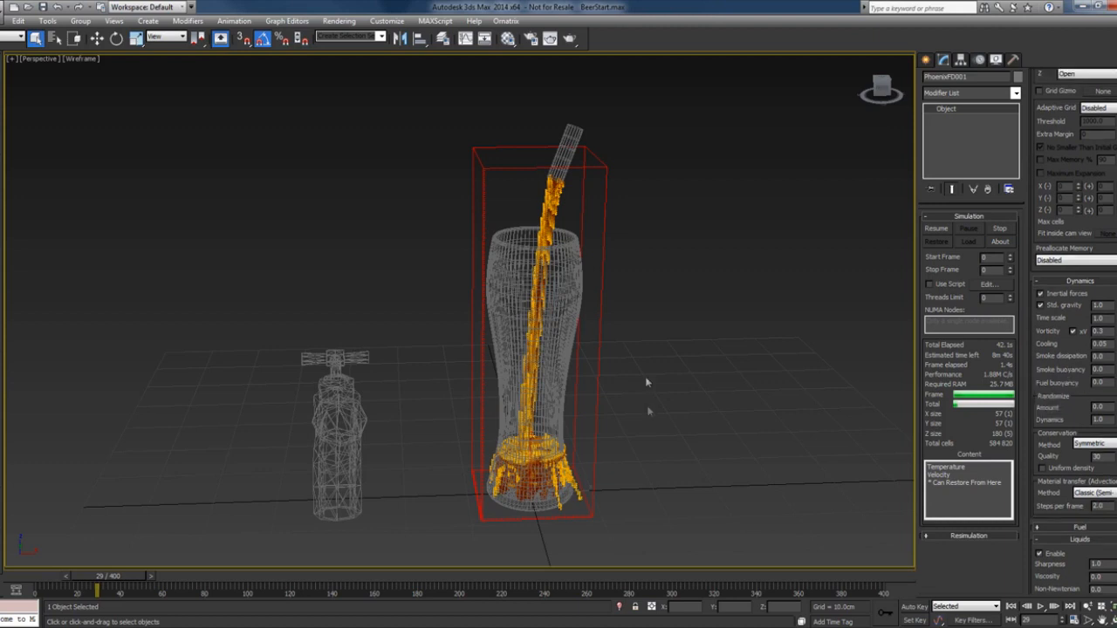
- Add an Edit Mesh modifier to the glass, enter polygon selection and zoom to a selected outer-wall polygon
{"action": "left_click", "coordinate": [566, 268]}
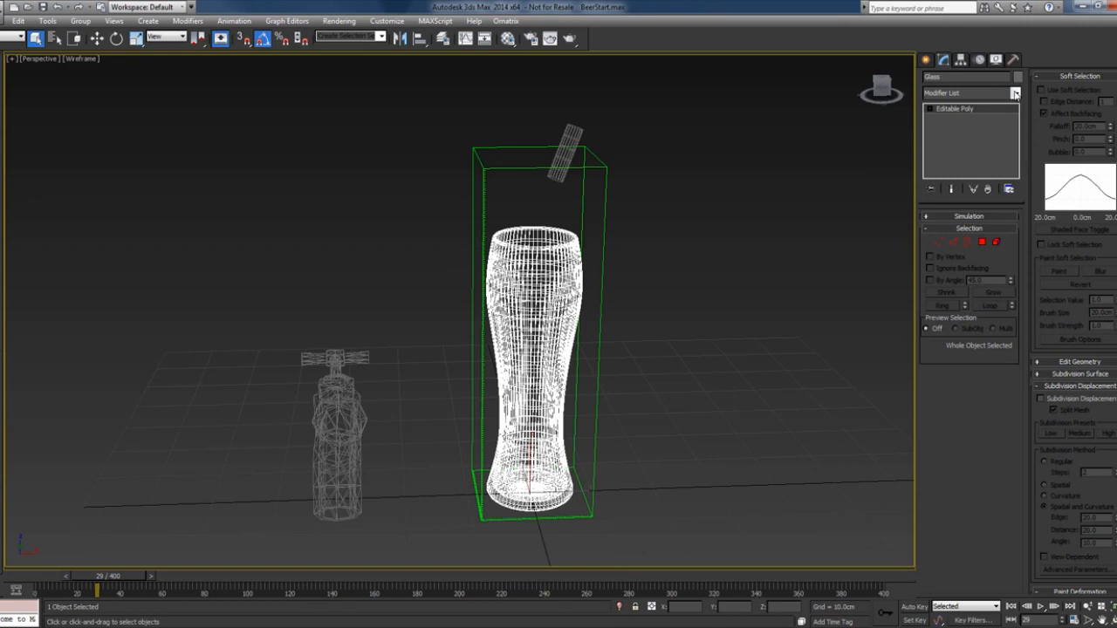
{"action": "left_click", "coordinate": [1015, 93]}
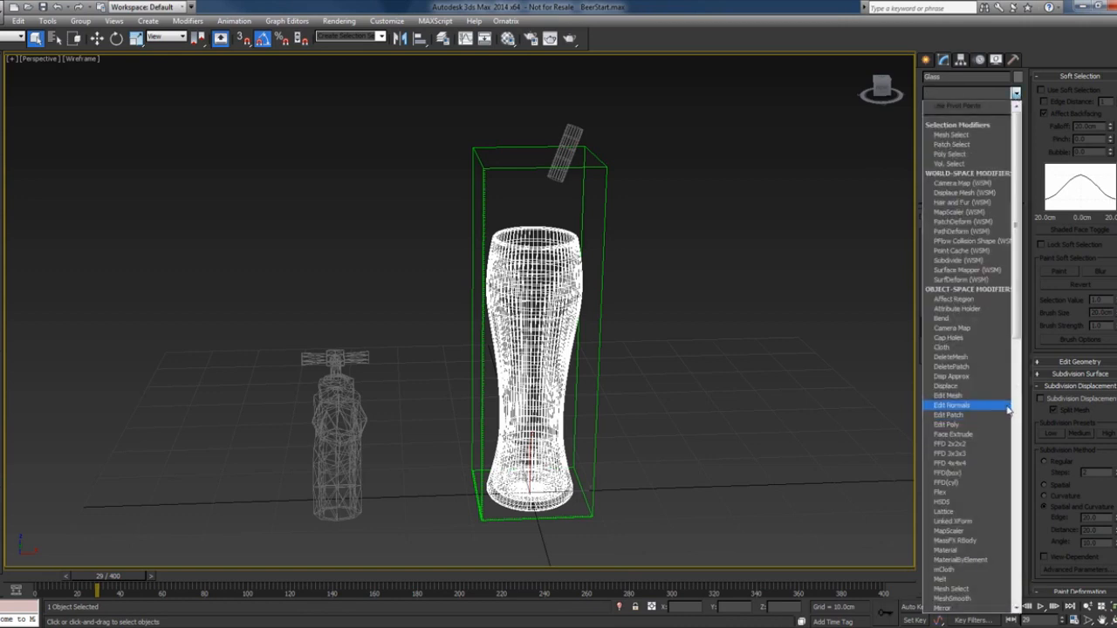
{"action": "left_click", "coordinate": [970, 396]}
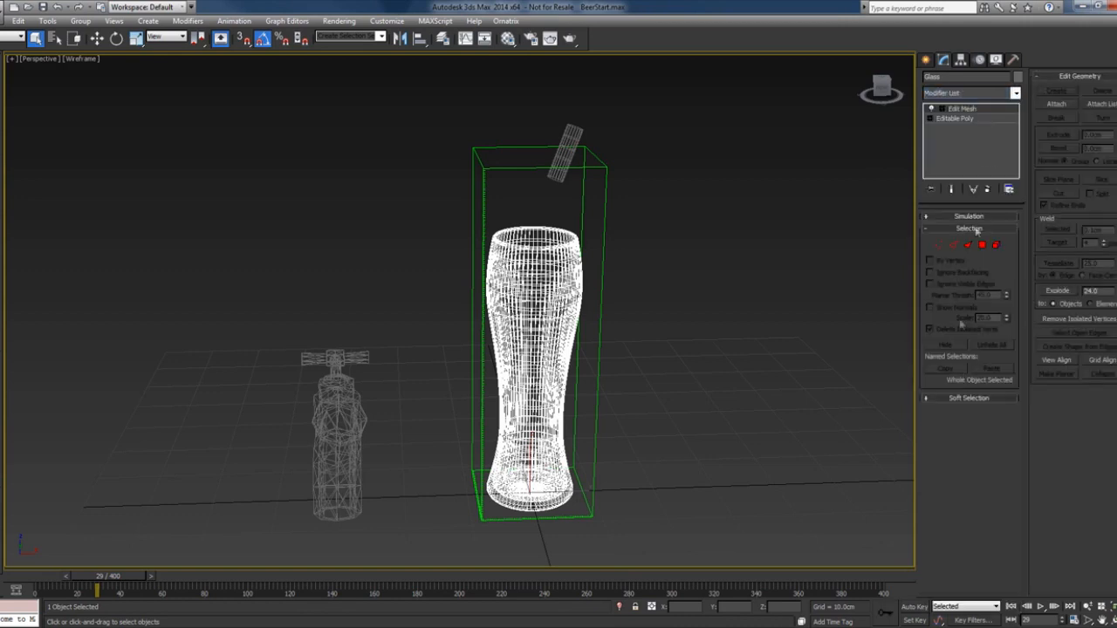
{"action": "left_click", "coordinate": [982, 245]}
{"action": "key", "text": "z"}
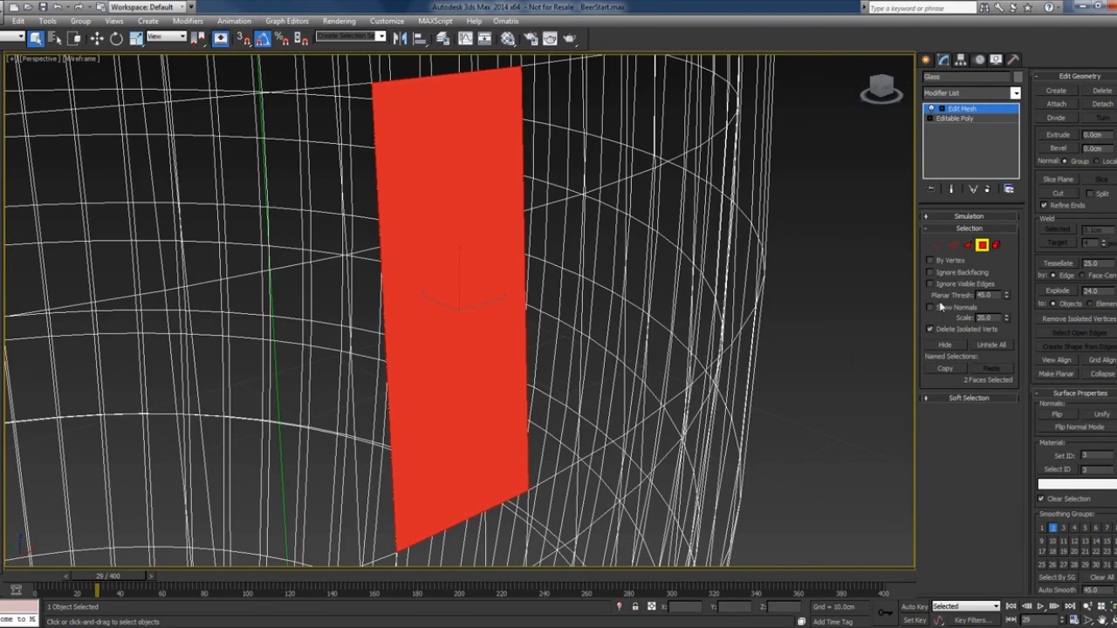
- Show the normals of the glass's selected polygon and set their display scale to 5
{"action": "left_click", "coordinate": [930, 308]}
{"action": "scroll", "coordinate": [567, 310], "scroll_direction": "down", "scroll_amount": 5}
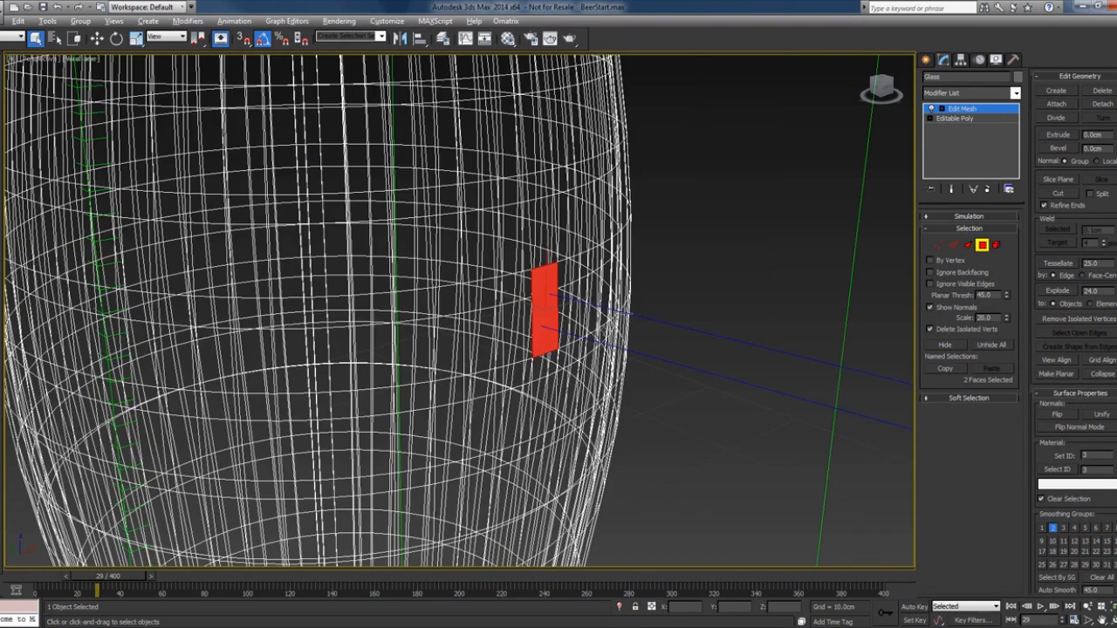
{"action": "middle_click_drag", "start_coordinate": [604, 331], "coordinate": [672, 334], "text": "alt"}
{"action": "scroll", "coordinate": [676, 336], "scroll_direction": "down", "scroll_amount": 5}
{"action": "double_click", "coordinate": [984, 318]}
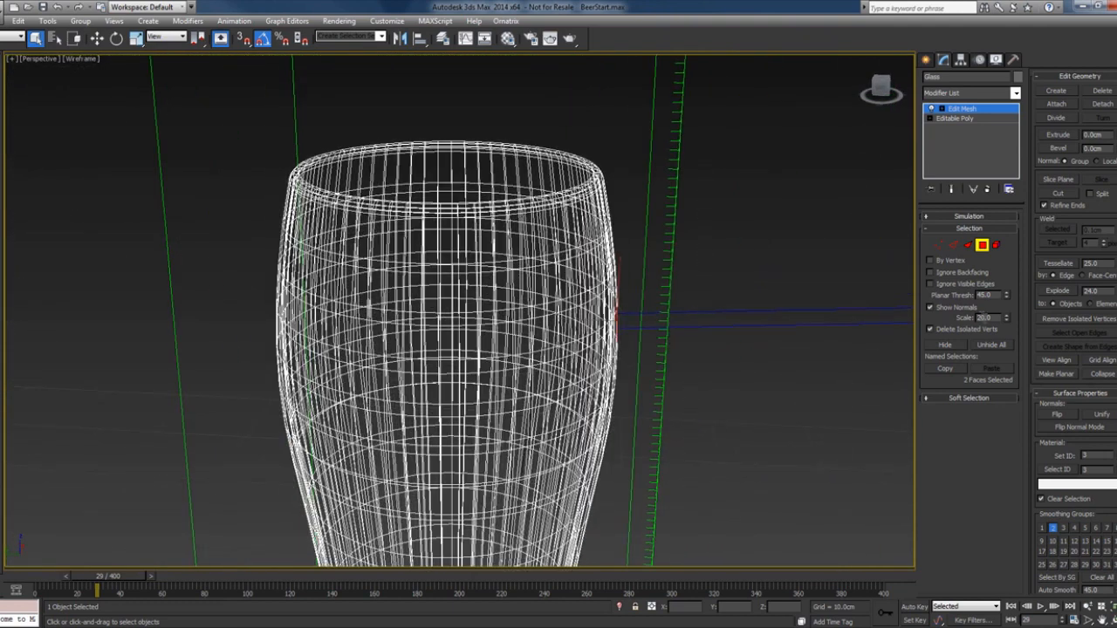
{"action": "type", "text": "5"}
{"action": "key", "text": "Return"}
- Select a polygon on the glass's inner wall and inspect its normal direction from several angles
{"action": "middle_click_drag", "start_coordinate": [635, 383], "coordinate": [594, 219], "text": "alt"}
{"action": "left_click", "coordinate": [565, 115]}
{"action": "scroll", "coordinate": [567, 118], "scroll_direction": "up", "scroll_amount": 3}
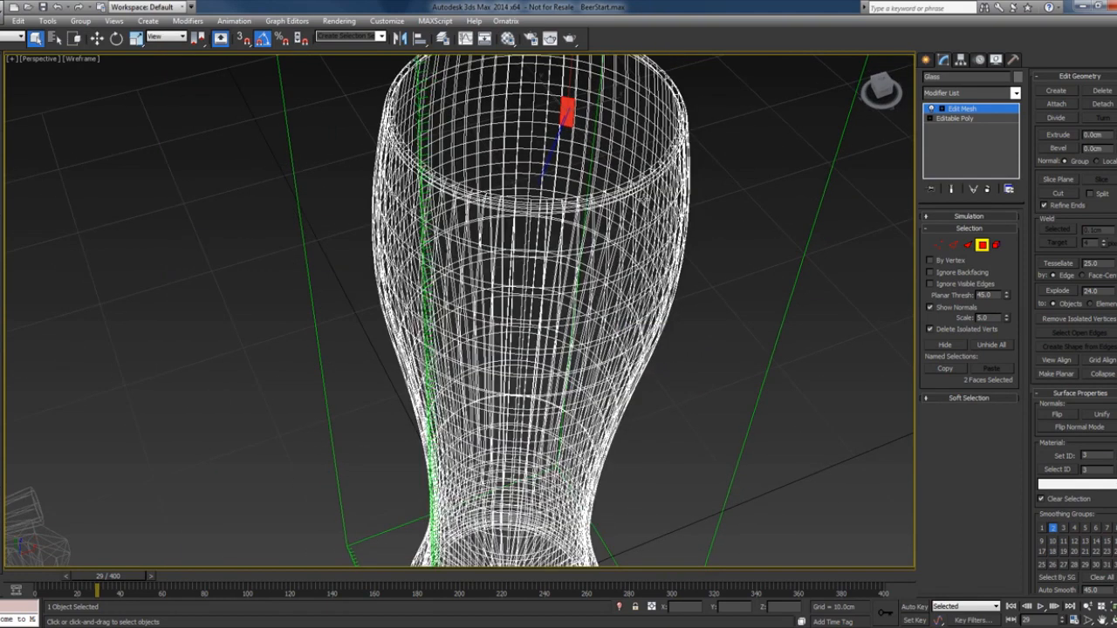
{"action": "scroll", "coordinate": [638, 195], "scroll_direction": "down", "scroll_amount": 6}
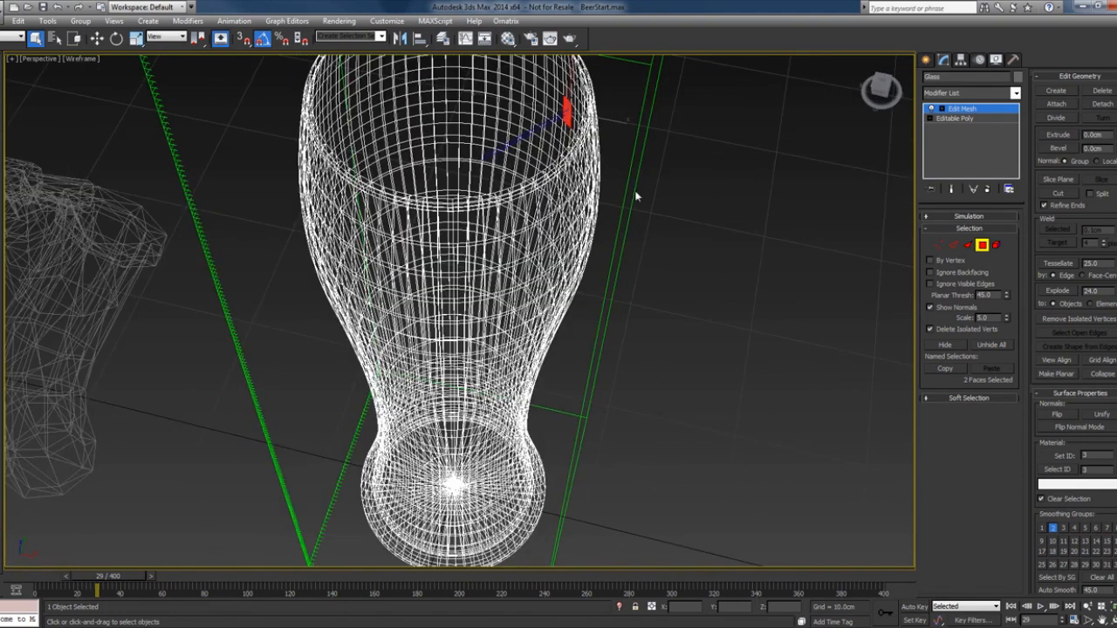
{"action": "middle_click_drag", "start_coordinate": [669, 206], "coordinate": [712, 175], "text": "alt"}
- Leave polygon selection and remove the Edit Mesh modifier from the glass
{"action": "left_click", "coordinate": [984, 248]}
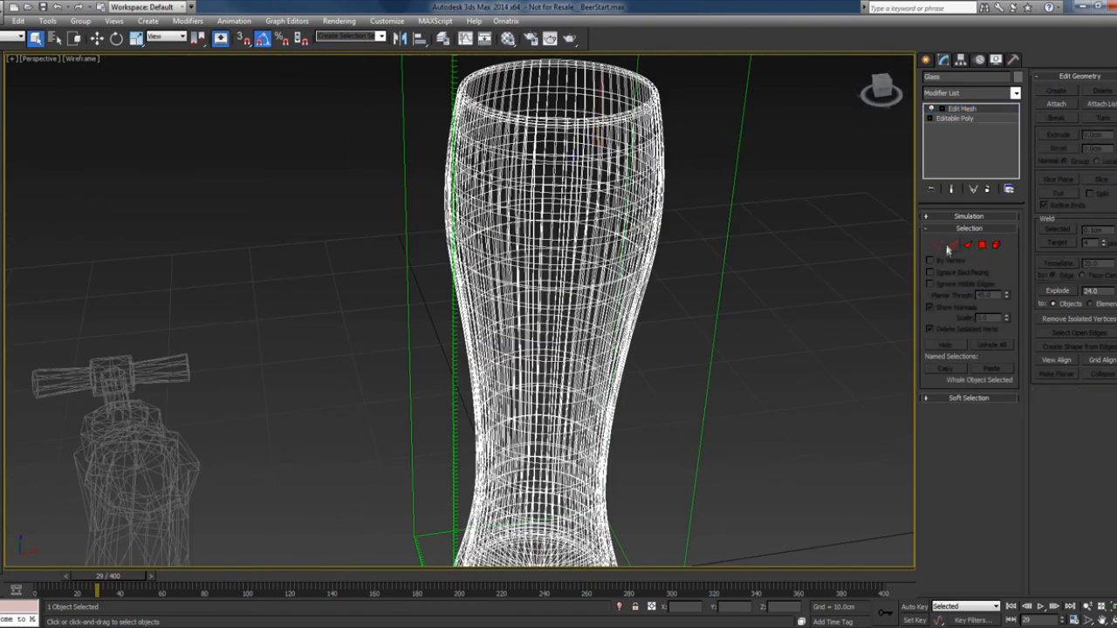
{"action": "left_click", "coordinate": [987, 190]}
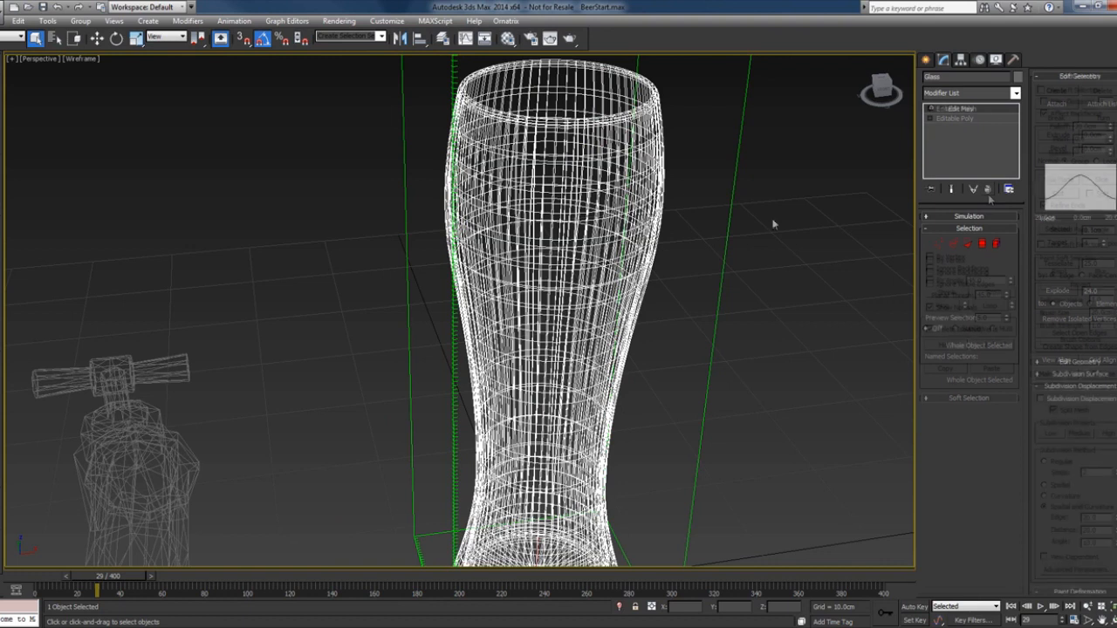
{"action": "middle_click_drag", "start_coordinate": [770, 224], "coordinate": [652, 328], "text": "alt"}
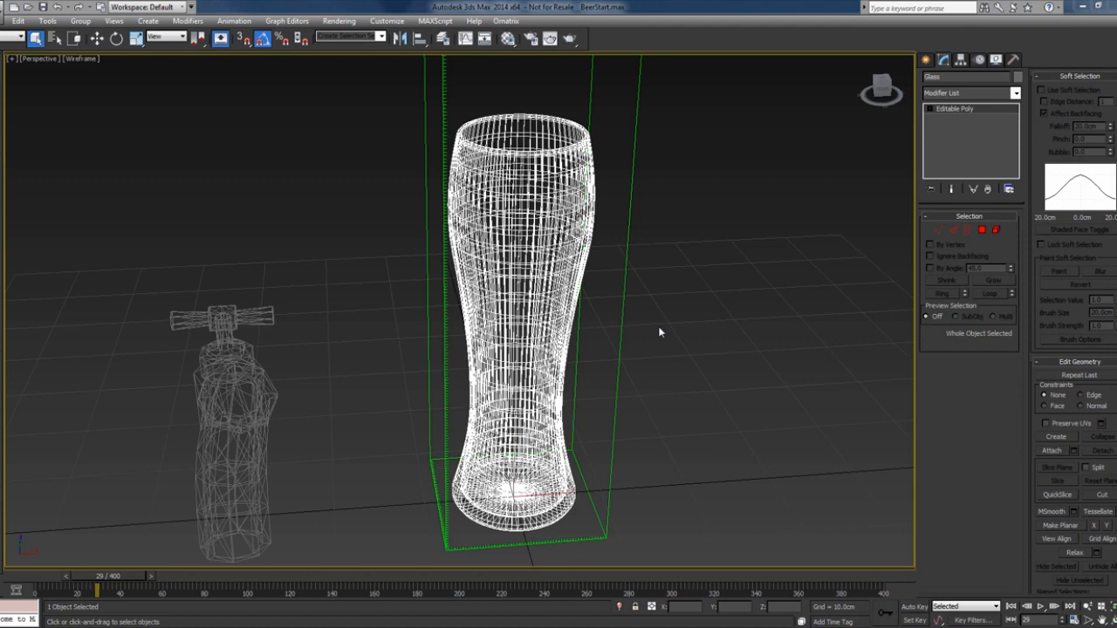
- Create a small box about 1.3 cm wide and 2 cm high on the ground beside the glass
{"action": "left_click", "coordinate": [927, 60]}
{"action": "left_click", "coordinate": [947, 137]}
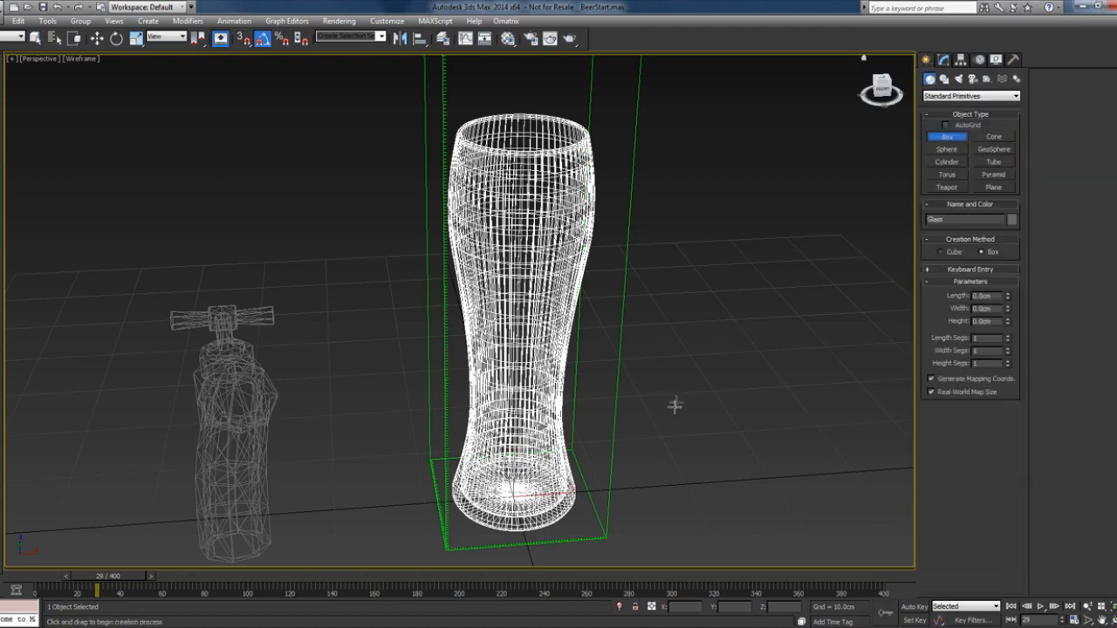
{"action": "left_click_drag", "start_coordinate": [655, 485], "coordinate": [652, 481]}
{"action": "left_click", "coordinate": [649, 485]}
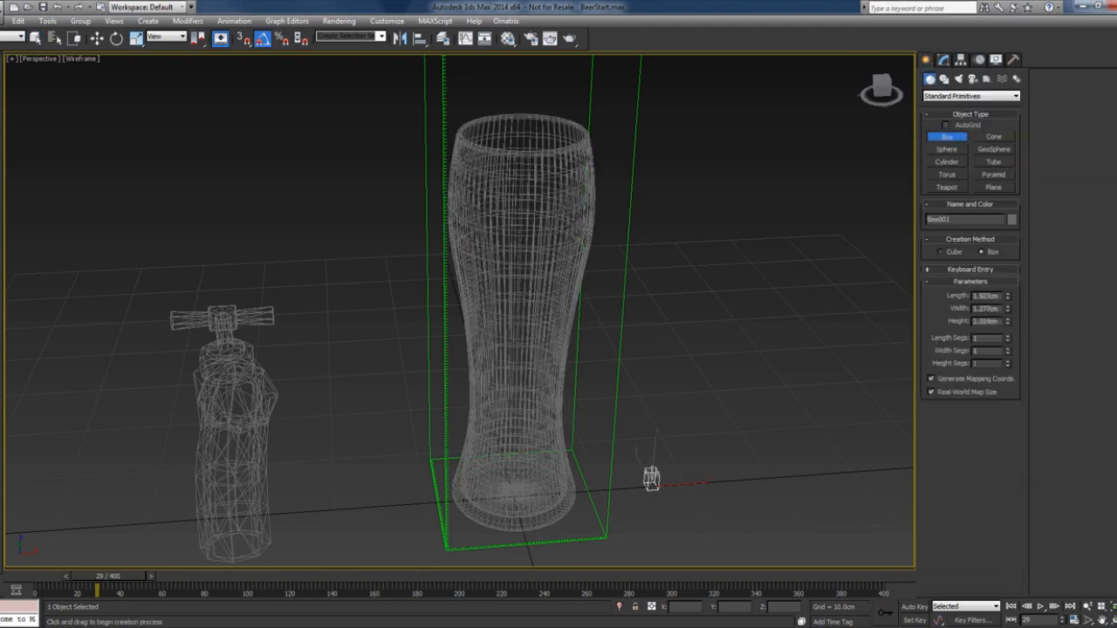
- Finish box creation and copy the cell size value of the Phoenix FD simulator's grid
{"action": "key", "text": "w"}
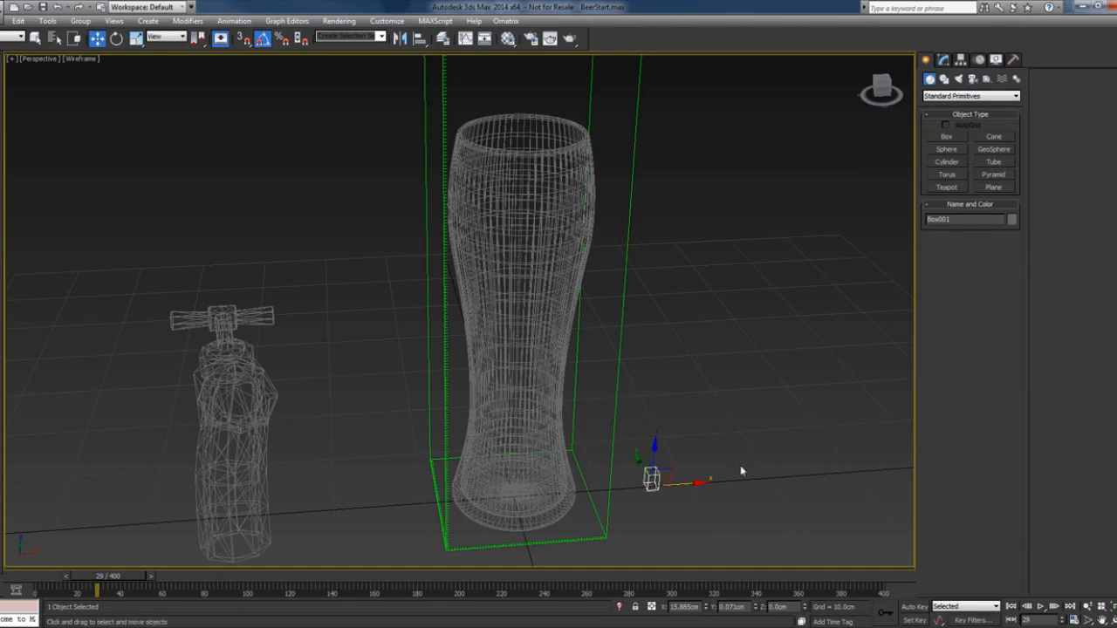
{"action": "left_click", "coordinate": [602, 538]}
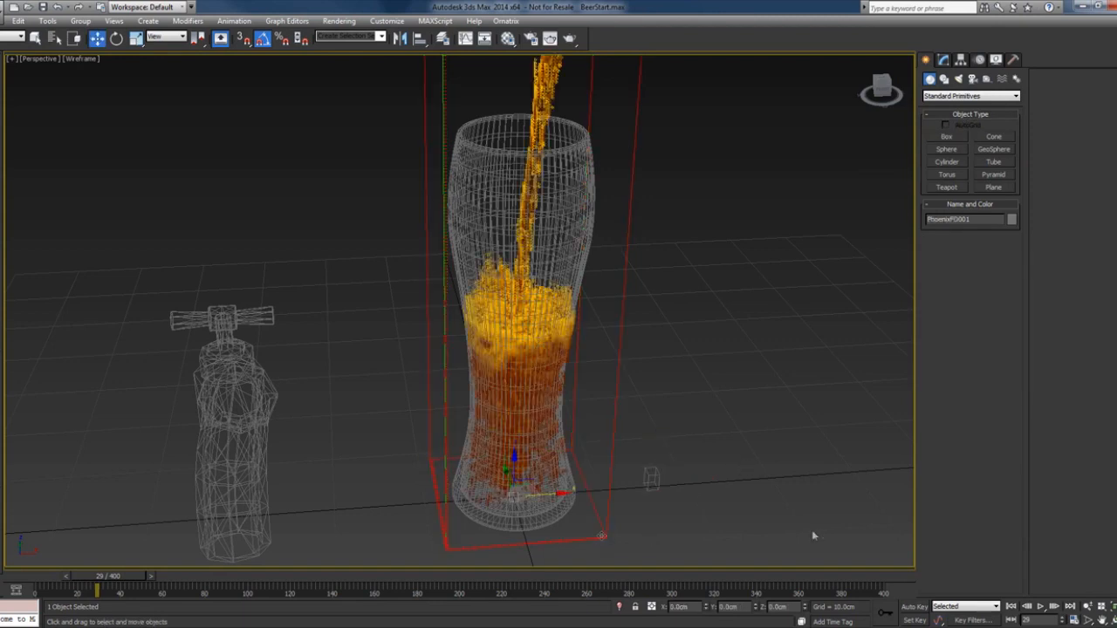
{"action": "left_click", "coordinate": [944, 59]}
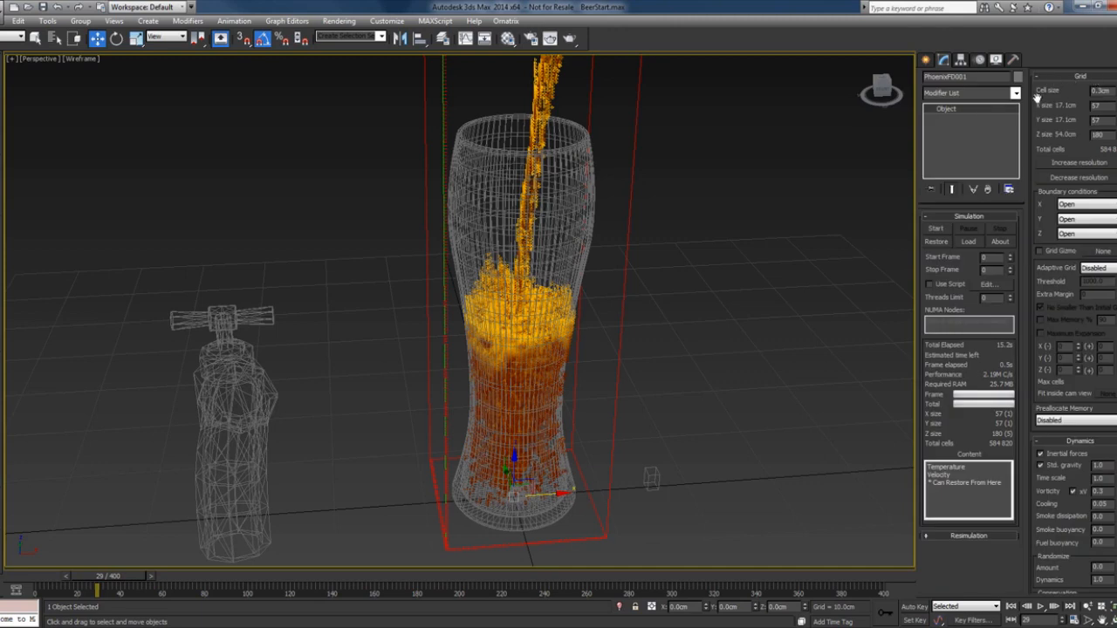
{"action": "double_click", "coordinate": [1101, 91]}
{"action": "key", "text": "ctrl+c"}
- Set the small box's length, width and height to the simulator's cell size, 0.3 cm each
{"action": "left_click", "coordinate": [650, 476]}
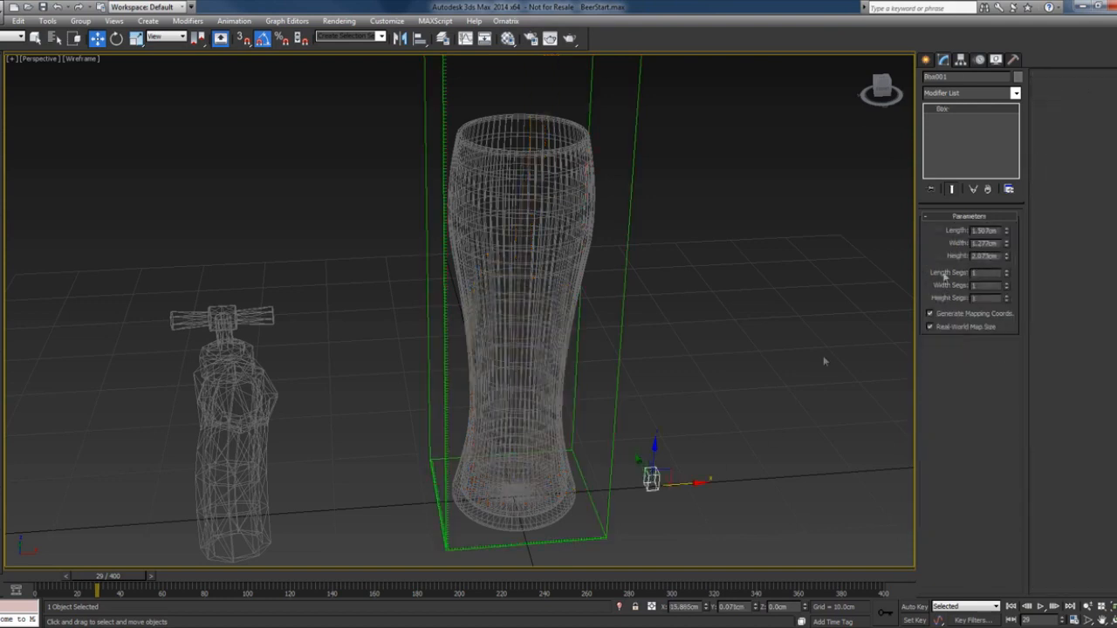
{"action": "left_click_drag", "start_coordinate": [997, 232], "coordinate": [858, 257]}
{"action": "key", "text": "ctrl+v"}
{"action": "key", "text": "Tab"}
{"action": "key", "text": "ctrl+v"}
{"action": "key", "text": "Tab"}
{"action": "key", "text": "ctrl+v"}
{"action": "key", "text": "Tab"}
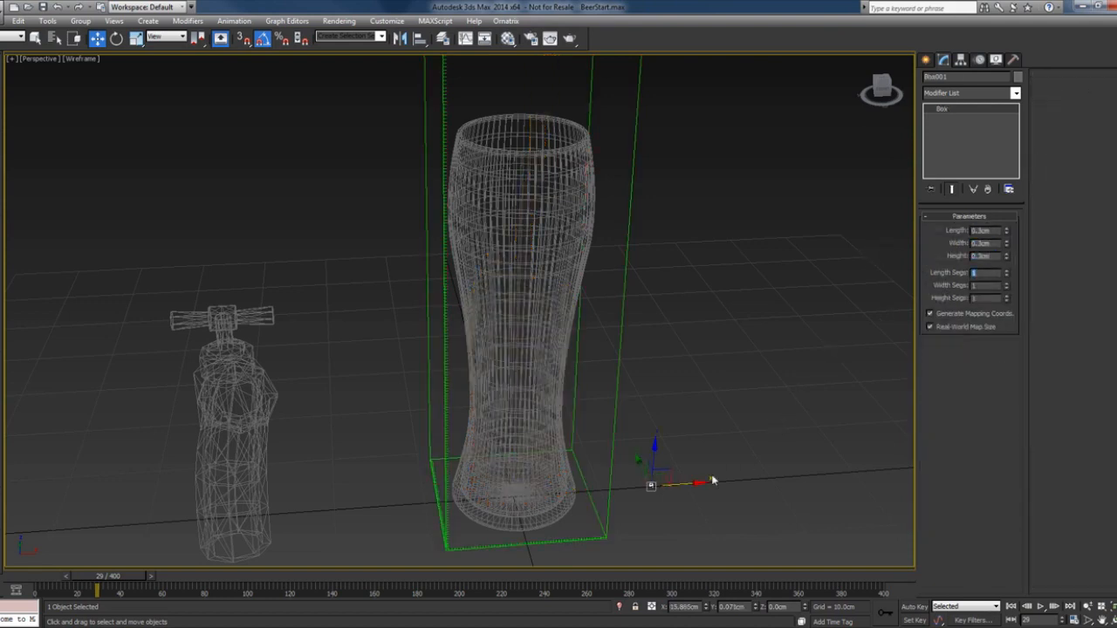
- Frame the small box in shaded display and change its object colour to dark red
{"action": "key", "text": "z"}
{"action": "key", "text": "F3"}
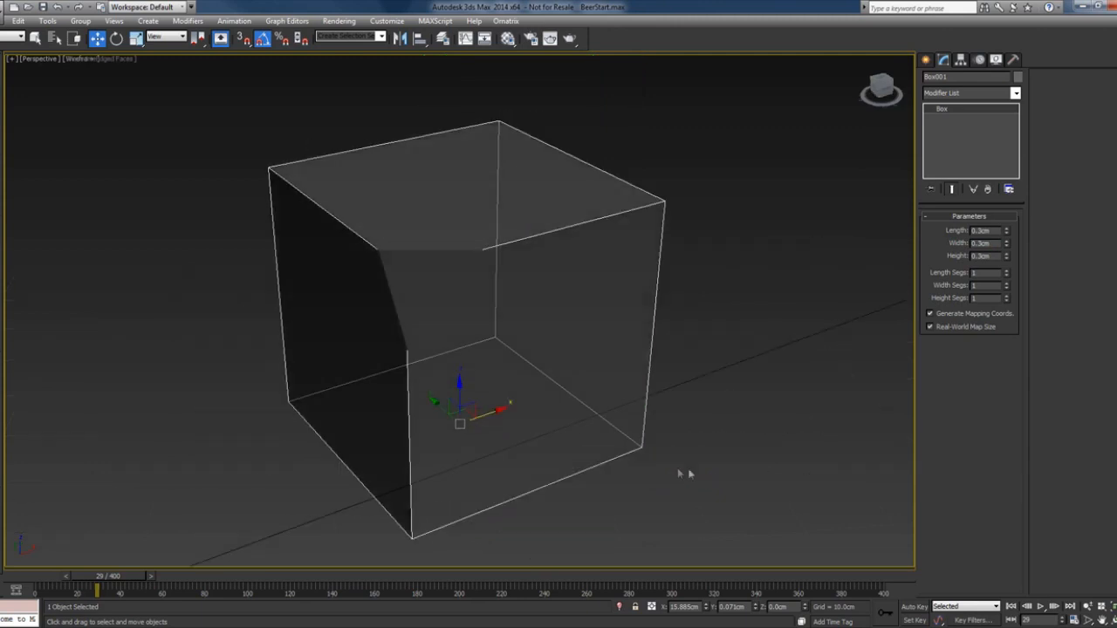
{"action": "scroll", "coordinate": [656, 431], "scroll_direction": "down", "scroll_amount": 5}
{"action": "middle_click_drag", "start_coordinate": [656, 432], "coordinate": [657, 436], "text": "alt"}
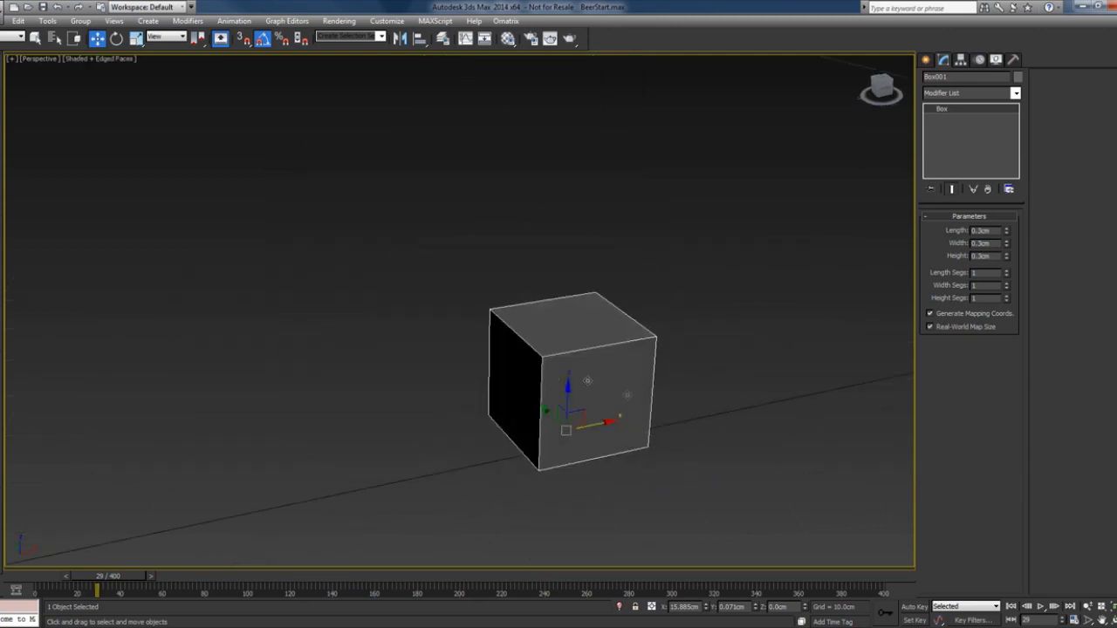
{"action": "left_click", "coordinate": [1018, 78]}
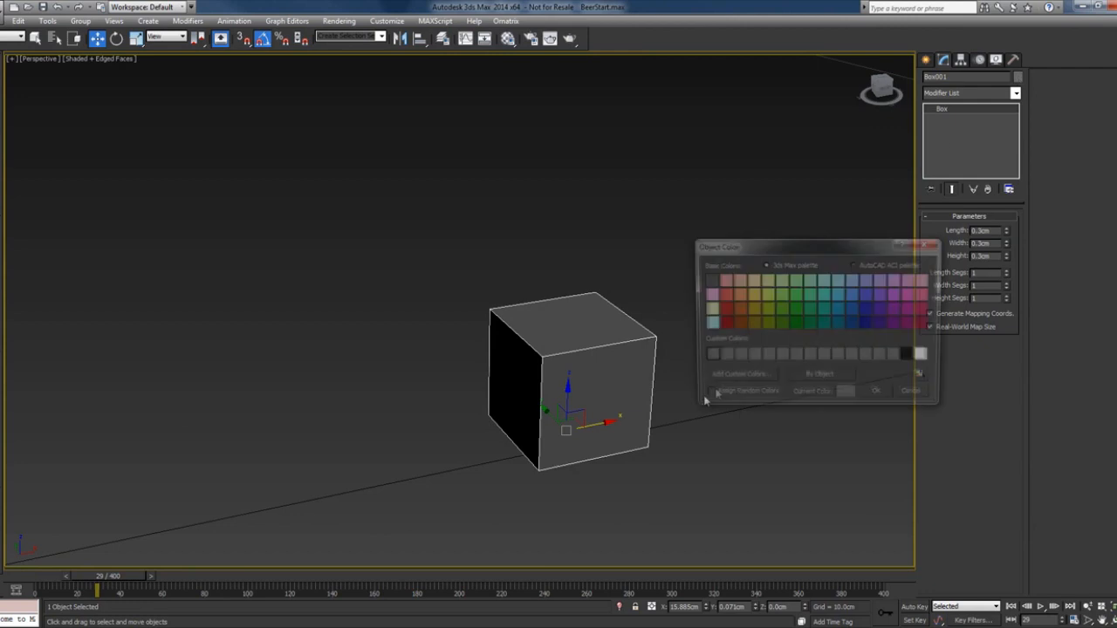
{"action": "left_click", "coordinate": [724, 309]}
{"action": "left_click", "coordinate": [879, 394]}
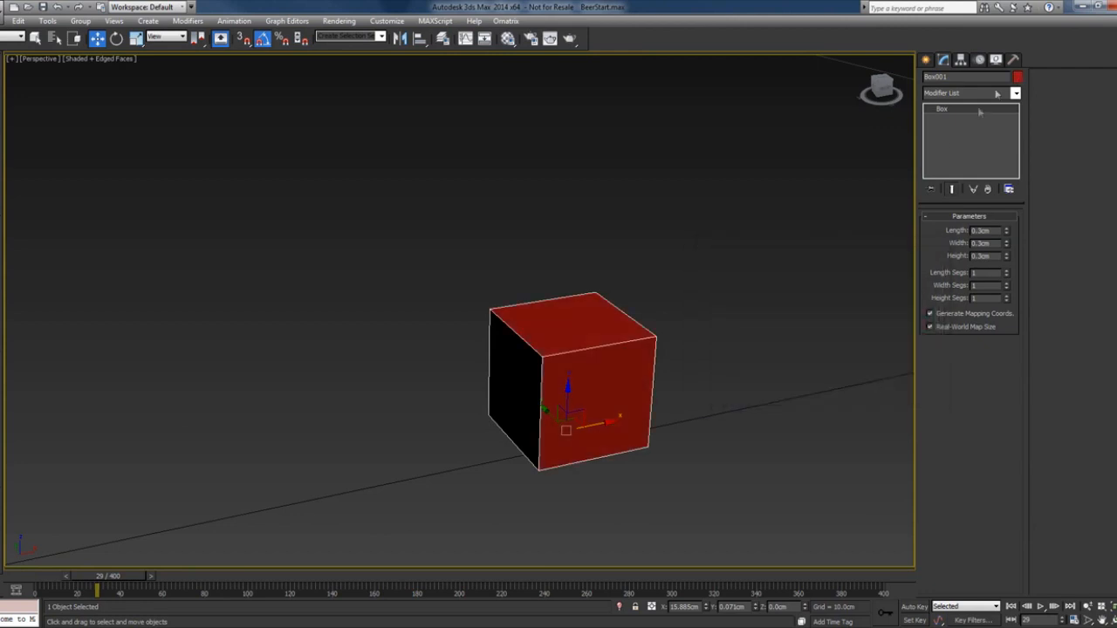
- Clear the selection and set the default object colour to grey
{"action": "left_click", "coordinate": [778, 346]}
{"action": "left_click", "coordinate": [1018, 78]}
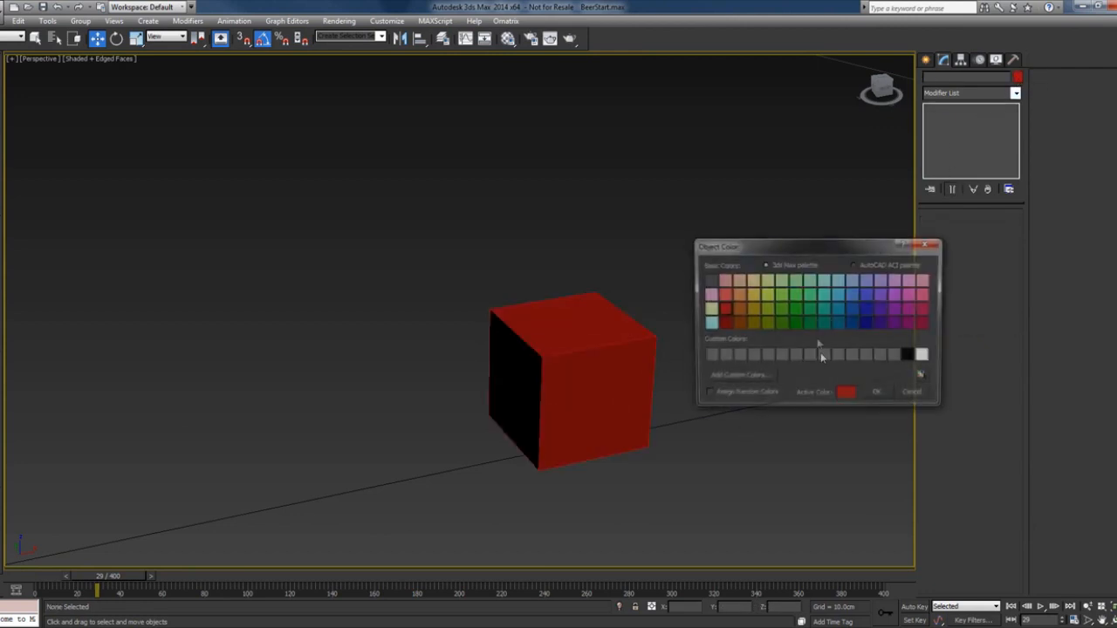
{"action": "left_click", "coordinate": [882, 356]}
{"action": "left_click", "coordinate": [879, 396]}
- In the front view, move the red cube onto the glass's wall at about X 5.25 cm, Z 20 cm, and set its Y to 0
{"action": "scroll", "coordinate": [740, 375], "scroll_direction": "down", "scroll_amount": 10}
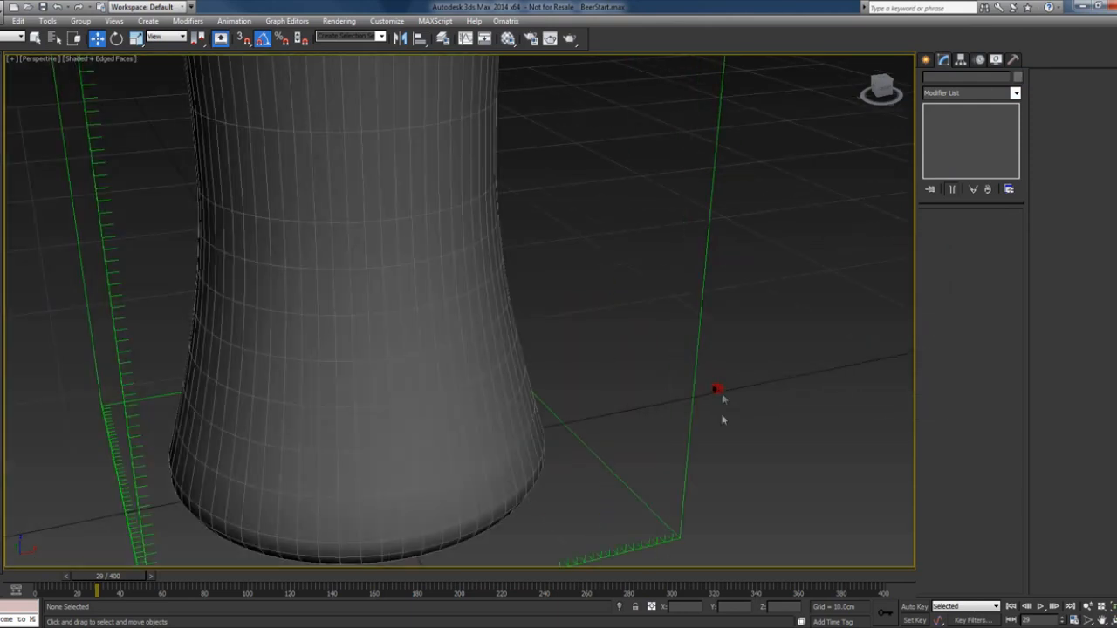
{"action": "left_click", "coordinate": [713, 426]}
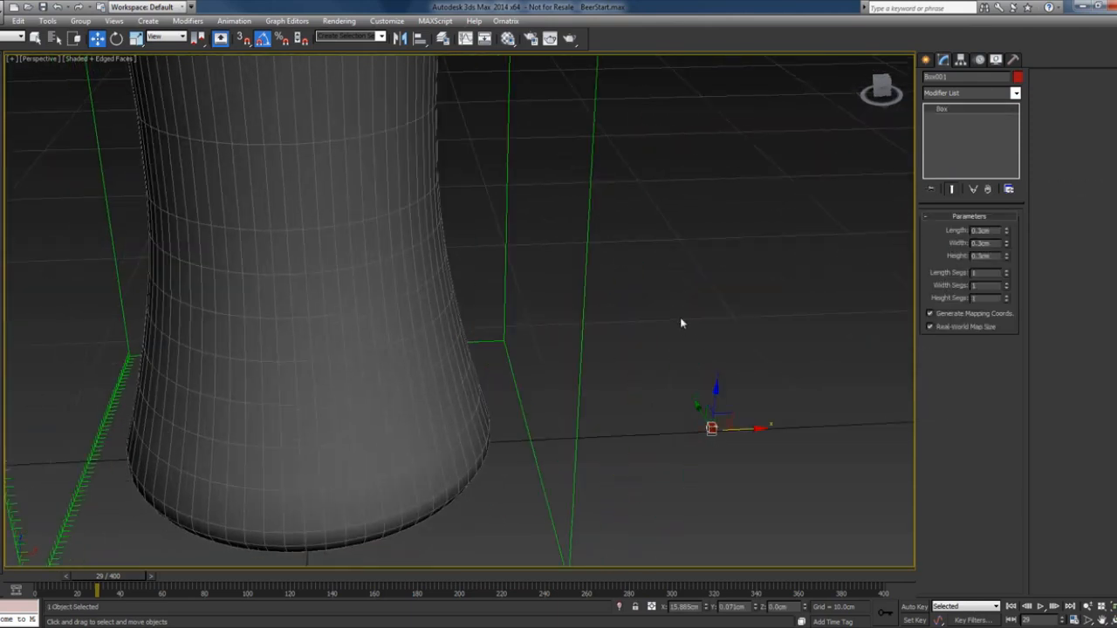
{"action": "key", "text": "f"}
{"action": "key", "text": "z"}
{"action": "key", "text": "F3"}
{"action": "scroll", "coordinate": [680, 317], "scroll_direction": "down", "scroll_amount": 10}
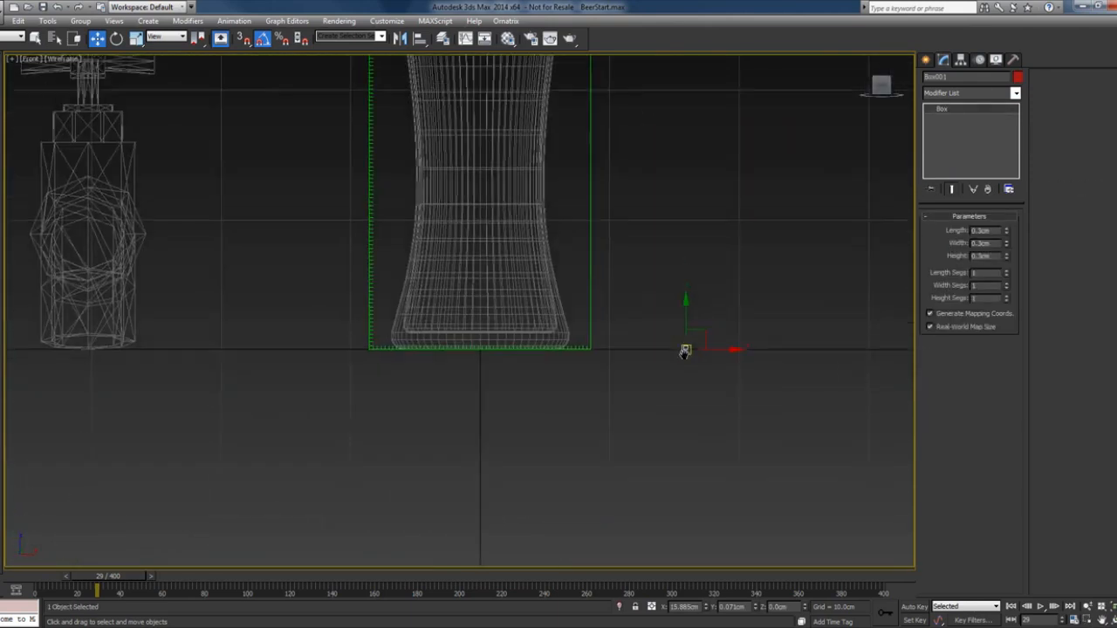
{"action": "left_click_drag", "start_coordinate": [713, 473], "coordinate": [576, 217]}
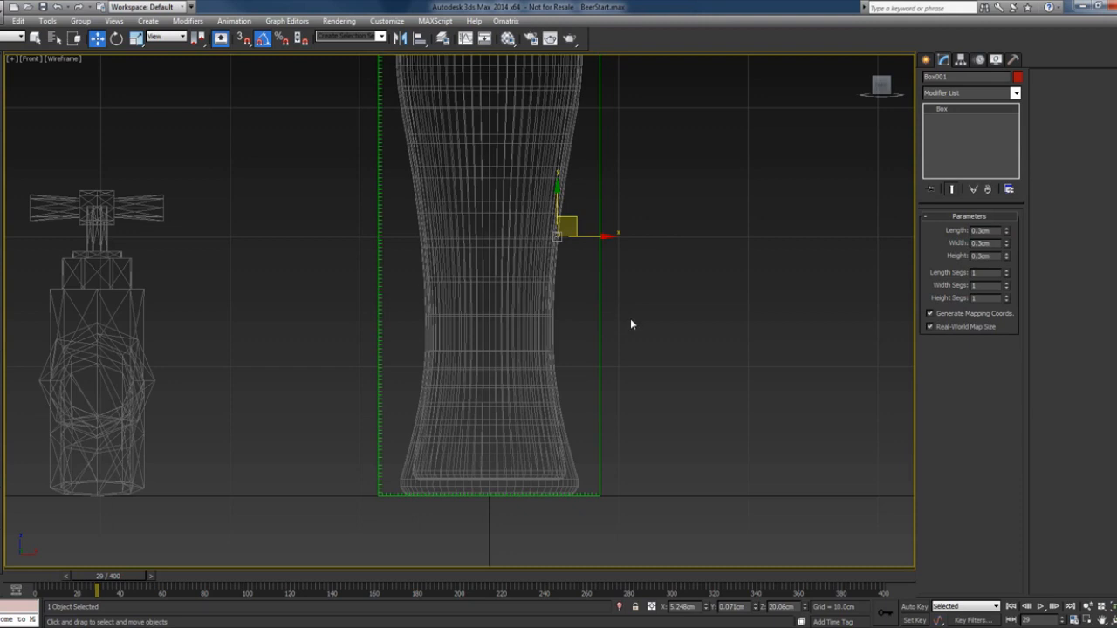
{"action": "right_click", "coordinate": [754, 609]}
- Show the cube shaded in perspective, go to frame 0 and turn on see-through display for the glass
{"action": "key", "text": "v"}
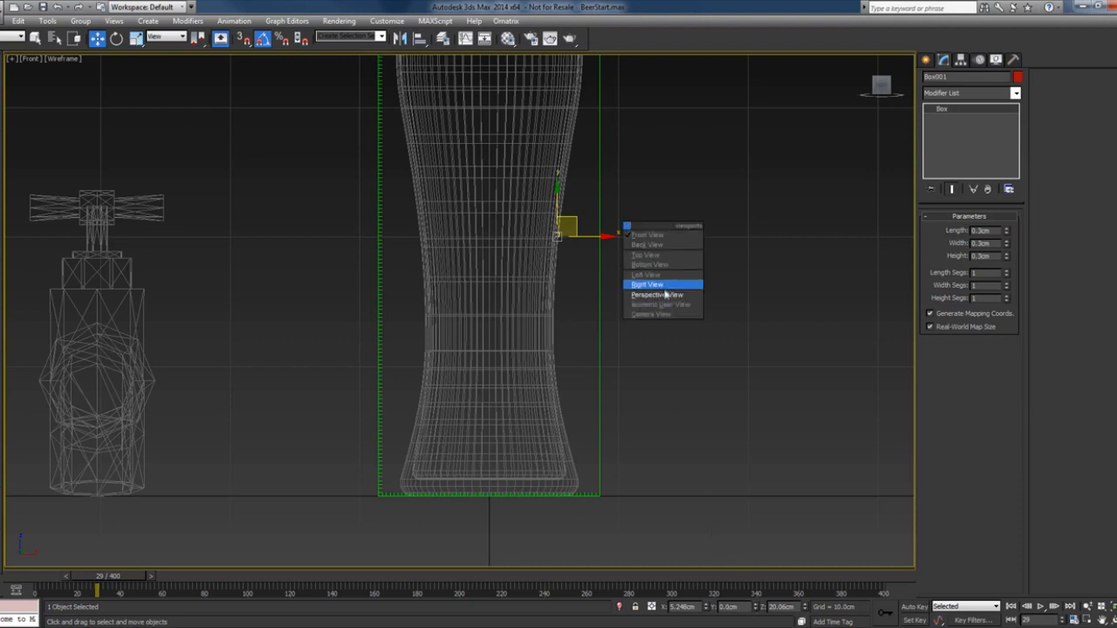
{"action": "left_click", "coordinate": [665, 295]}
{"action": "middle_click_drag", "start_coordinate": [666, 295], "coordinate": [633, 321], "text": "alt"}
{"action": "key", "text": "z"}
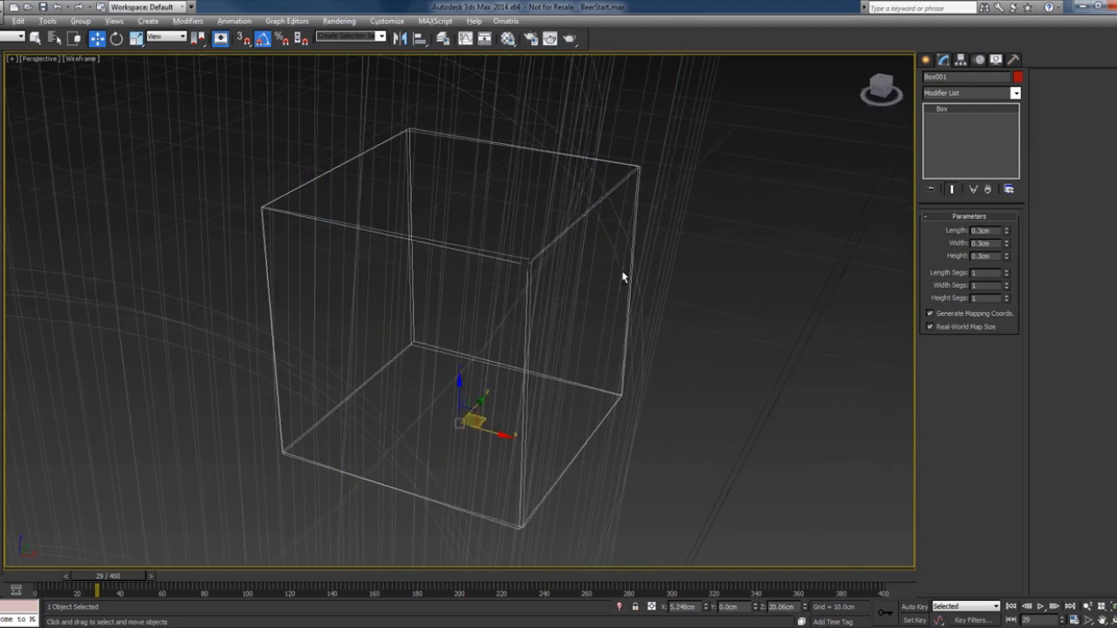
{"action": "key", "text": "F3"}
{"action": "scroll", "coordinate": [637, 254], "scroll_direction": "down", "scroll_amount": 4}
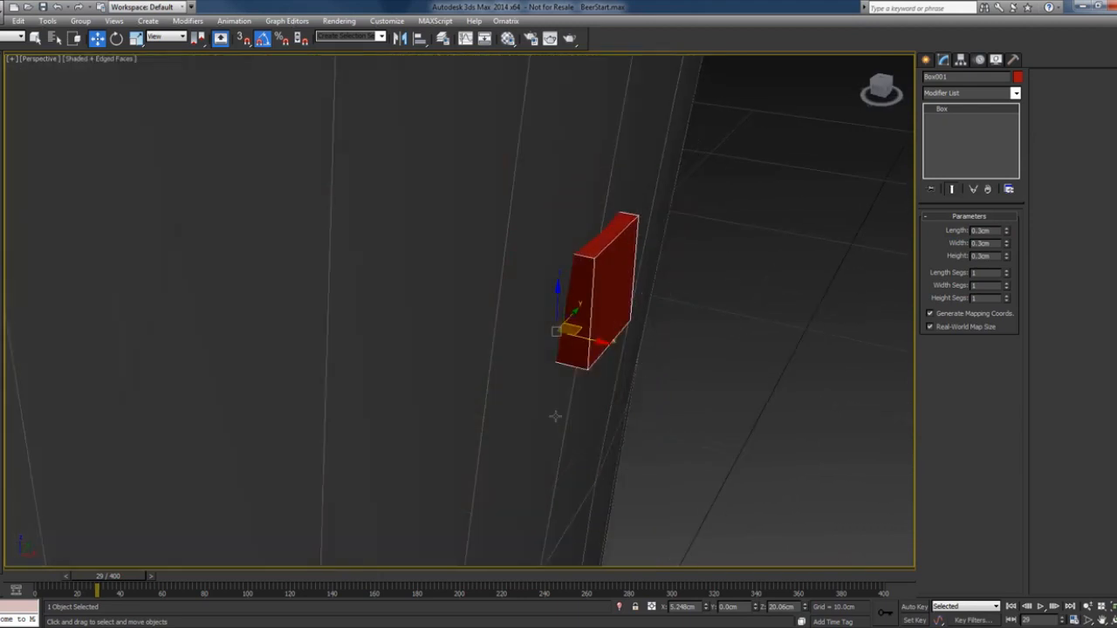
{"action": "left_click_drag", "start_coordinate": [98, 582], "coordinate": [35, 582]}
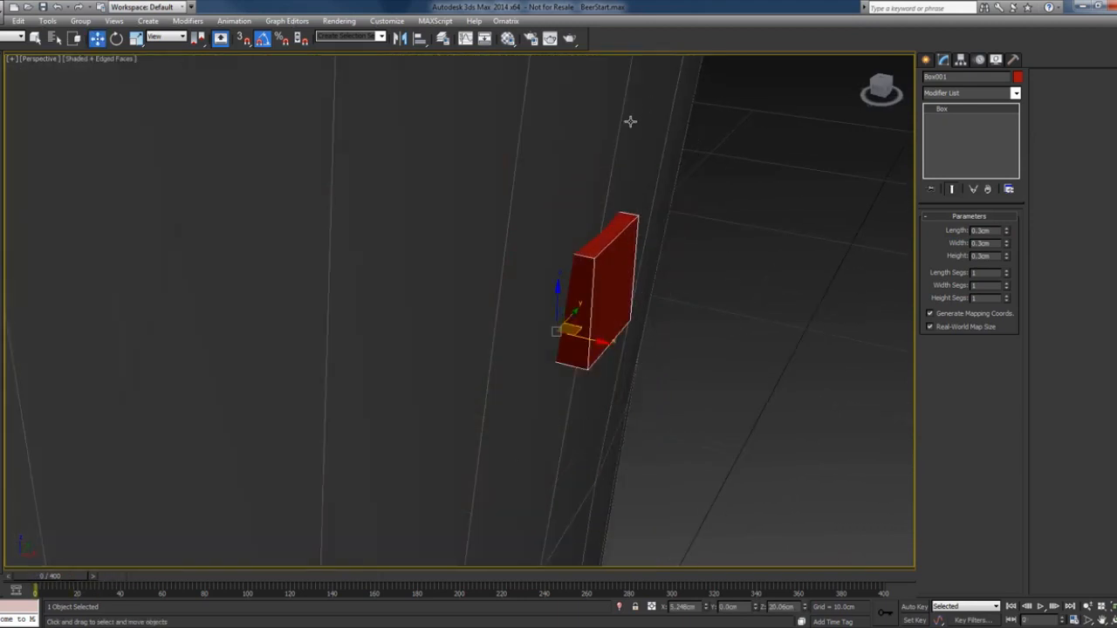
{"action": "middle_click_drag", "start_coordinate": [648, 192], "coordinate": [661, 157], "text": "alt"}
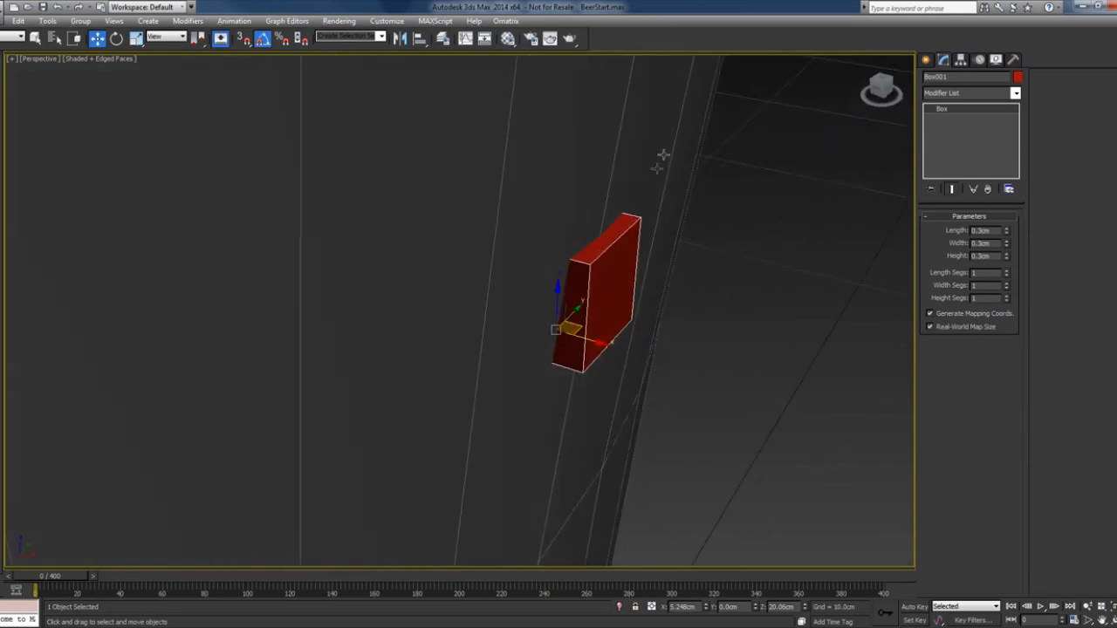
{"action": "left_click", "coordinate": [664, 153]}
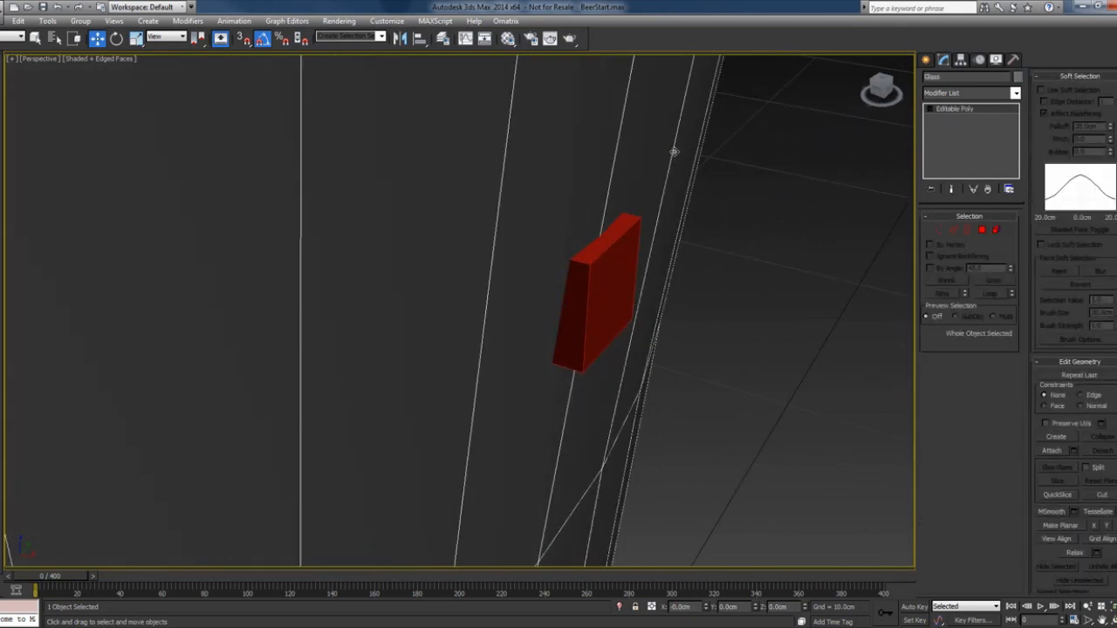
{"action": "key", "text": "alt+x"}
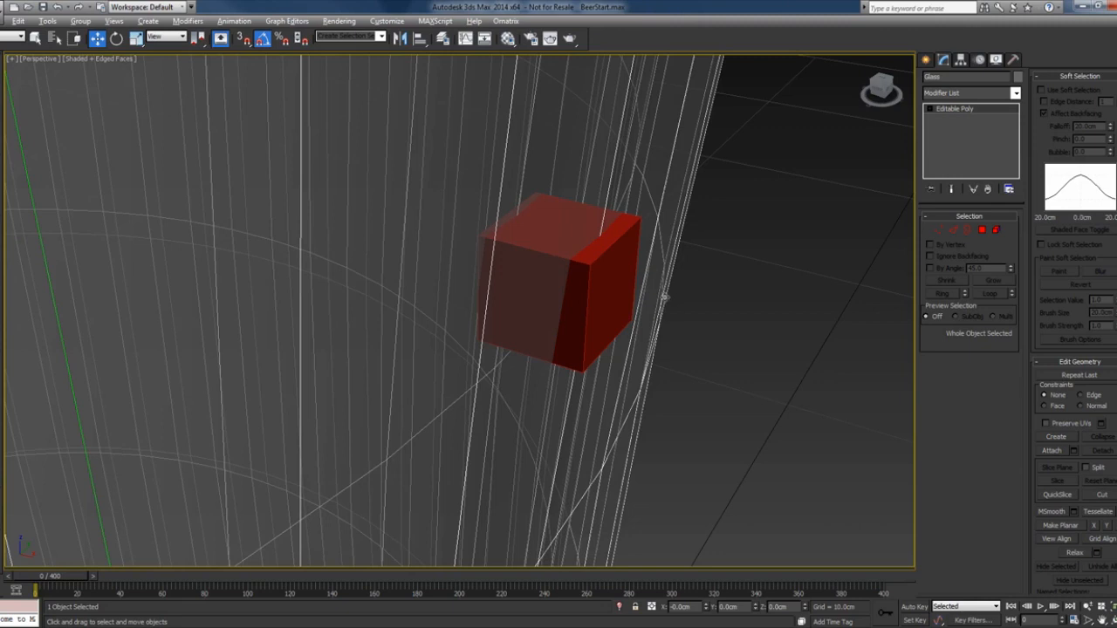
- Nudge the red cube along X and place one copy beside it outside the wall, at about X 5.58 cm
{"action": "left_click", "coordinate": [643, 294]}
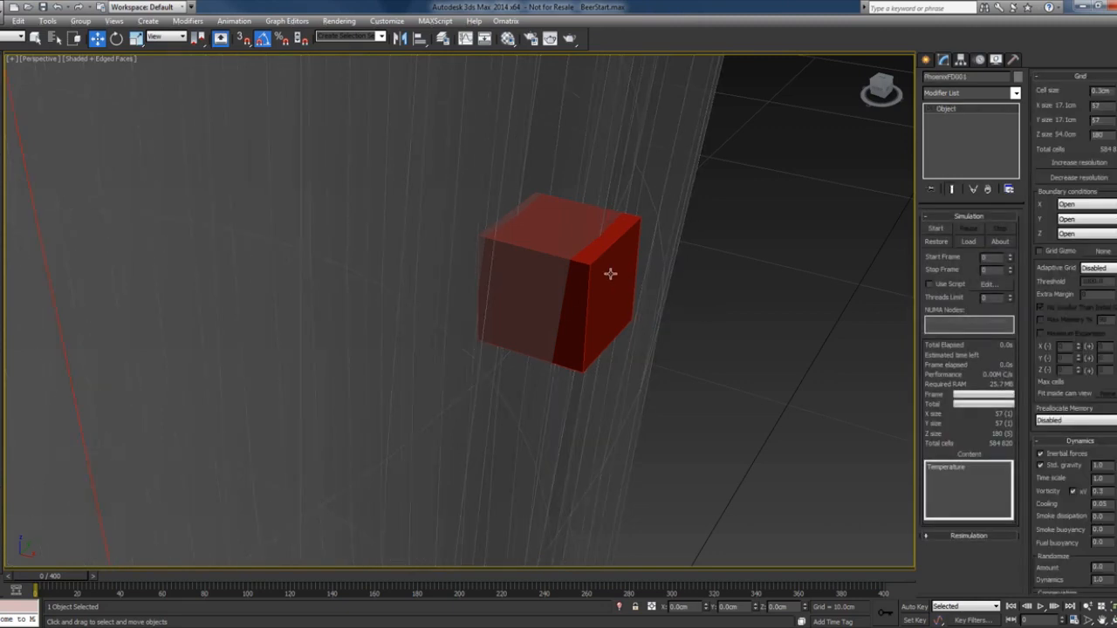
{"action": "left_click", "coordinate": [611, 274]}
{"action": "middle_click_drag", "start_coordinate": [635, 316], "coordinate": [679, 329], "text": "alt"}
{"action": "middle_click_drag", "start_coordinate": [663, 331], "coordinate": [599, 332], "text": "alt"}
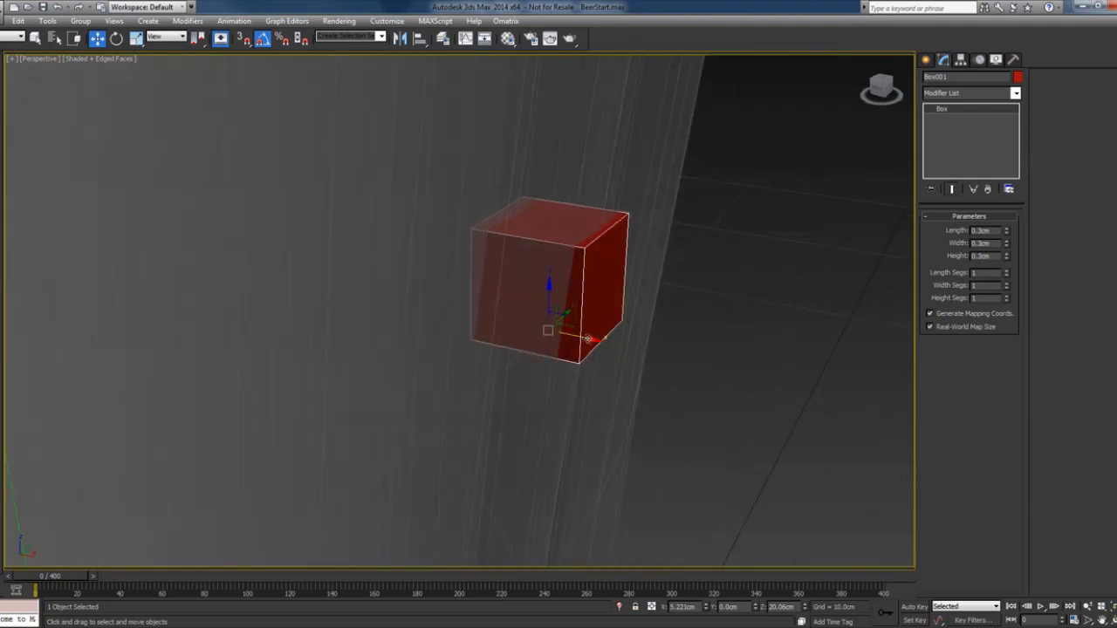
{"action": "left_click_drag", "start_coordinate": [588, 339], "coordinate": [715, 363]}
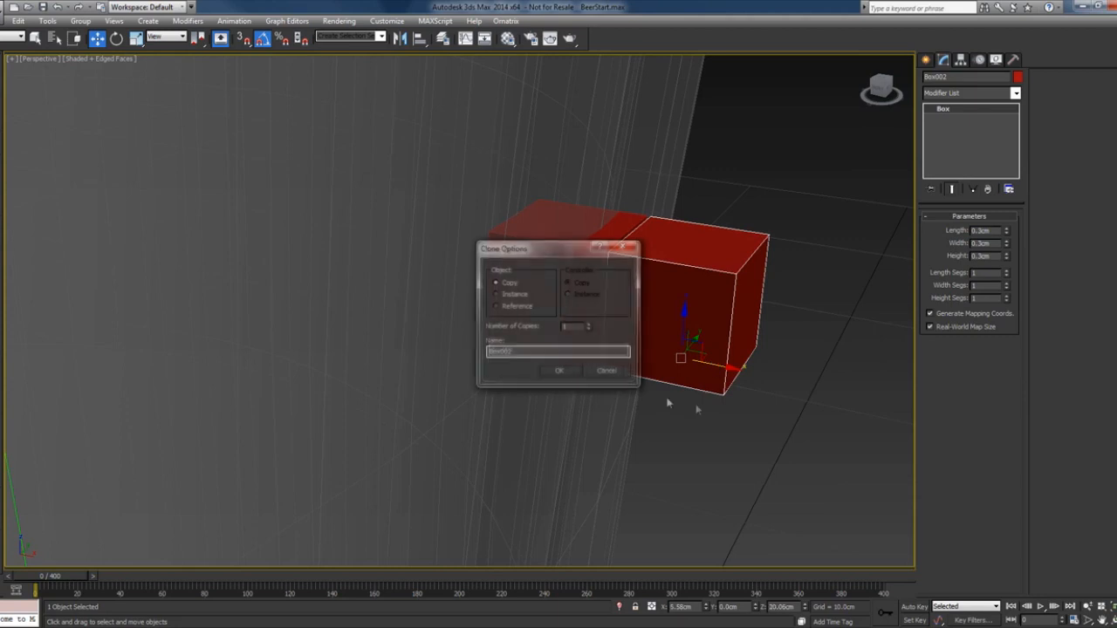
{"action": "left_click", "coordinate": [563, 370]}
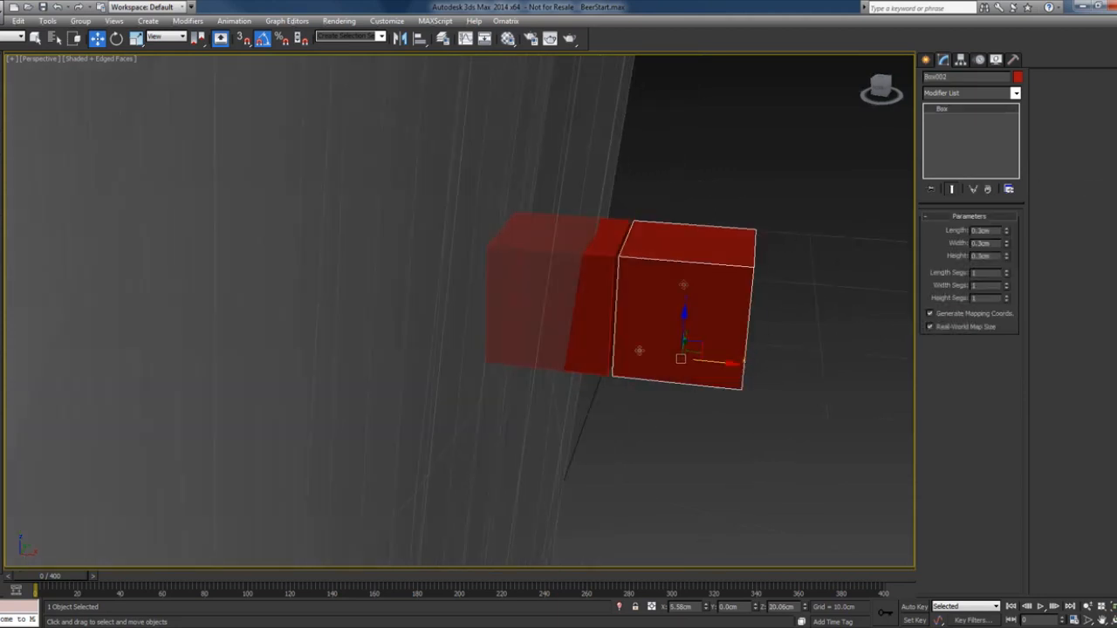
{"action": "middle_click_drag", "start_coordinate": [679, 390], "coordinate": [671, 368], "text": "alt"}
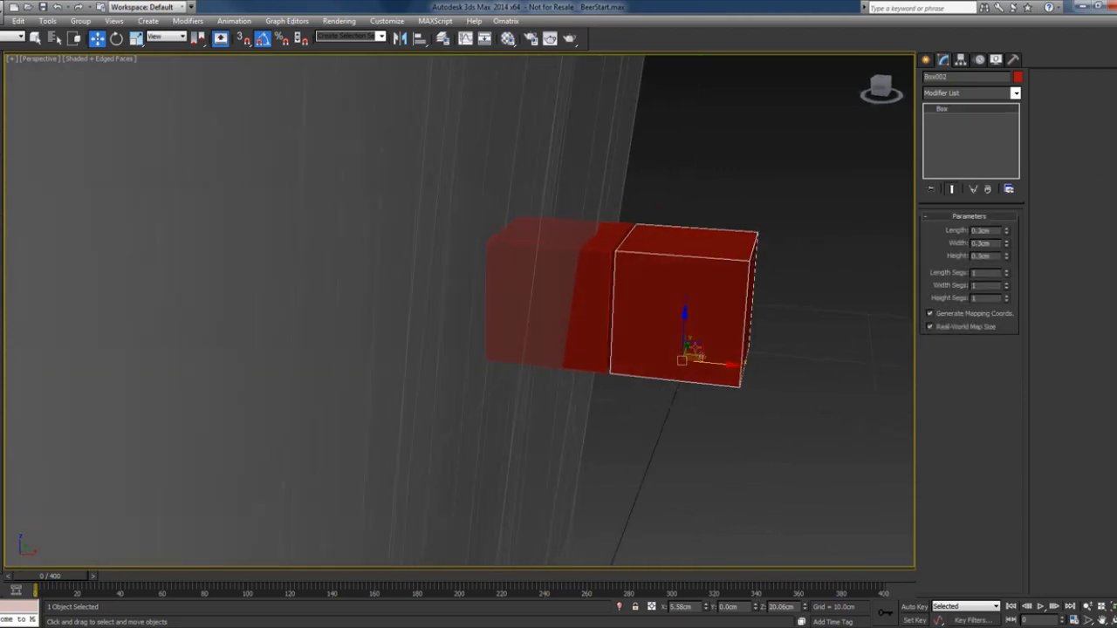
{"action": "left_click_drag", "start_coordinate": [715, 366], "coordinate": [715, 366]}
- Add an Edit Poly modifier to the glass and enter polygon selection
{"action": "scroll", "coordinate": [600, 368], "scroll_direction": "down", "scroll_amount": 10}
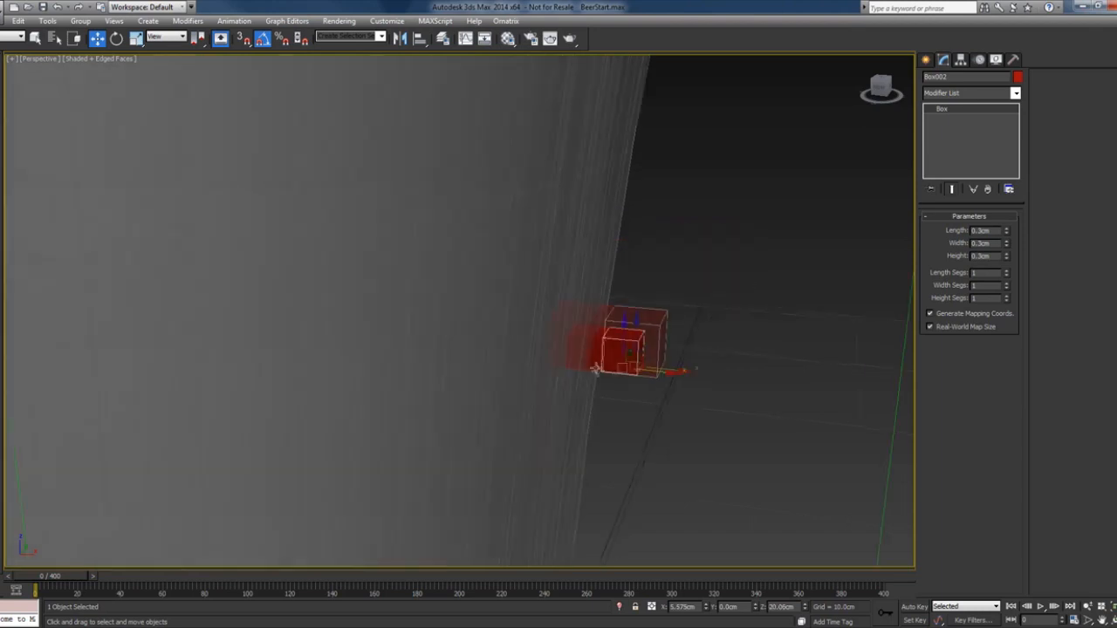
{"action": "scroll", "coordinate": [628, 384], "scroll_direction": "down", "scroll_amount": 6}
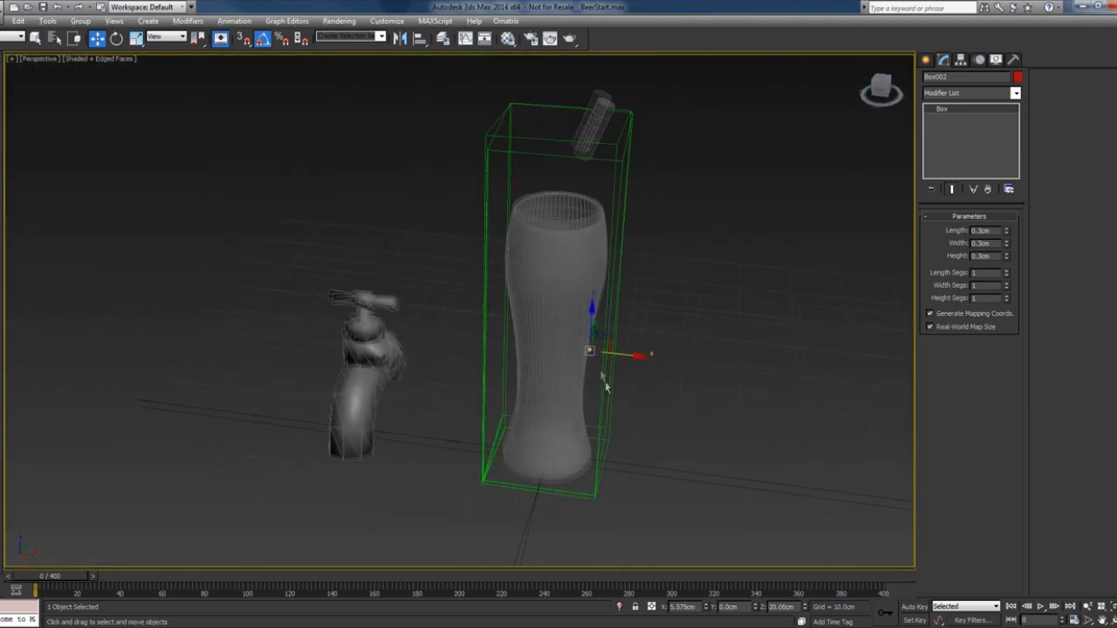
{"action": "scroll", "coordinate": [579, 243], "scroll_direction": "up", "scroll_amount": 3}
{"action": "left_click", "coordinate": [579, 243]}
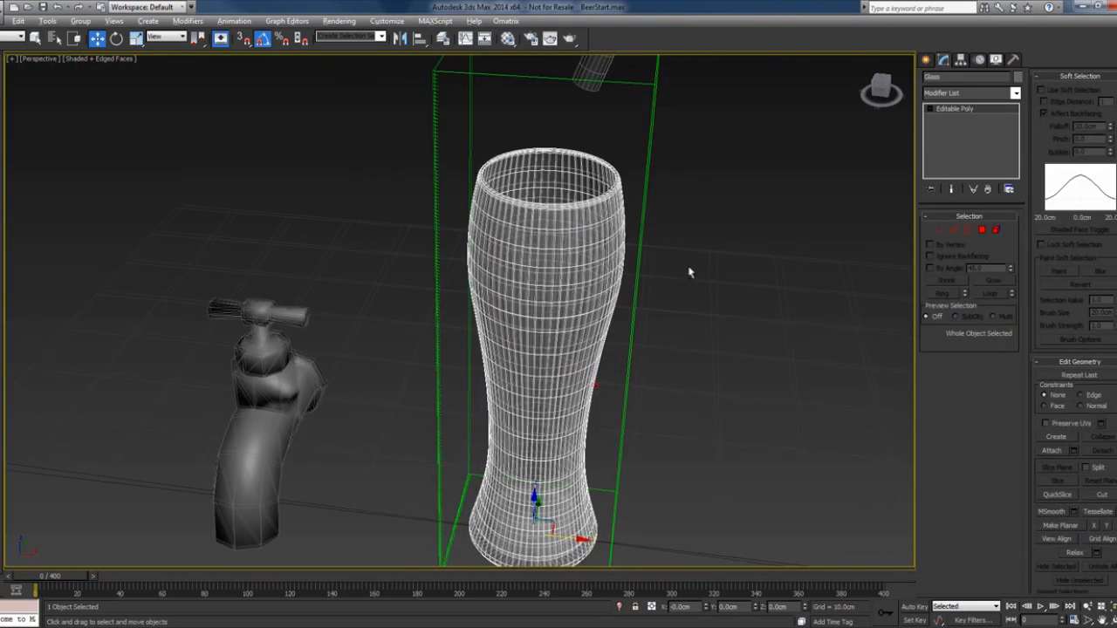
{"action": "left_click", "coordinate": [1016, 94]}
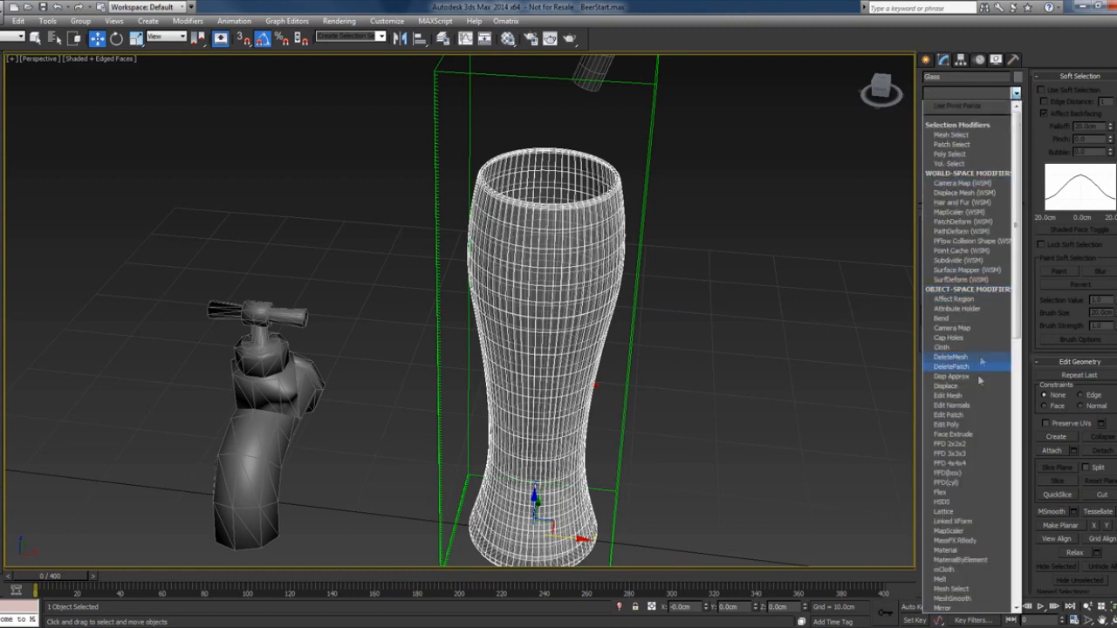
{"action": "left_click", "coordinate": [979, 422]}
{"action": "left_click", "coordinate": [983, 312]}
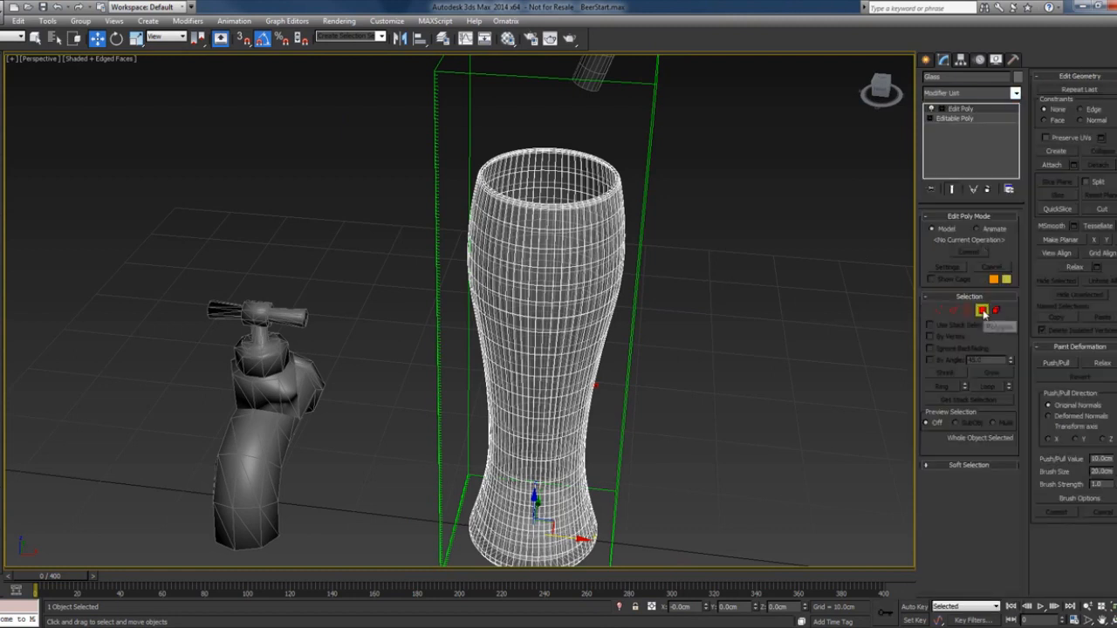
- Select the glass's outer-wall polygons with Ignore Backfacing on and selection by an angle of 45
{"action": "middle_click_drag", "start_coordinate": [668, 312], "coordinate": [679, 312], "text": "alt"}
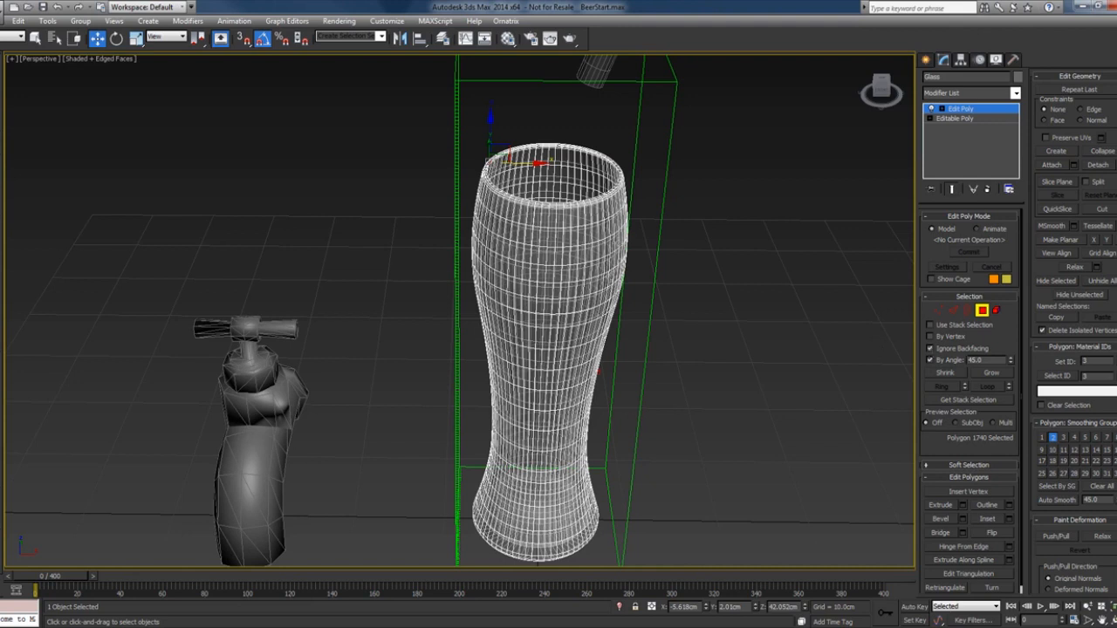
{"action": "left_click", "coordinate": [558, 256]}
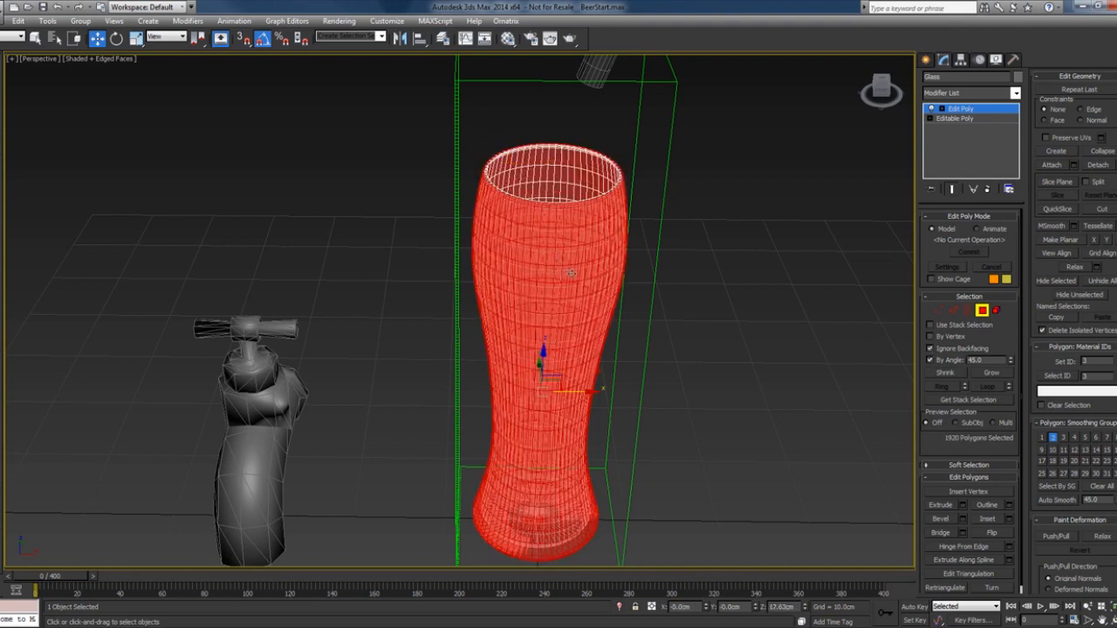
{"action": "mouse_move", "coordinate": [569, 260]}
{"action": "middle_mouse_down", "text": "alt"}
{"action": "mouse_move", "coordinate": [557, 157]}
{"action": "mouse_move", "coordinate": [550, 250]}
{"action": "middle_mouse_up", "text": "alt"}
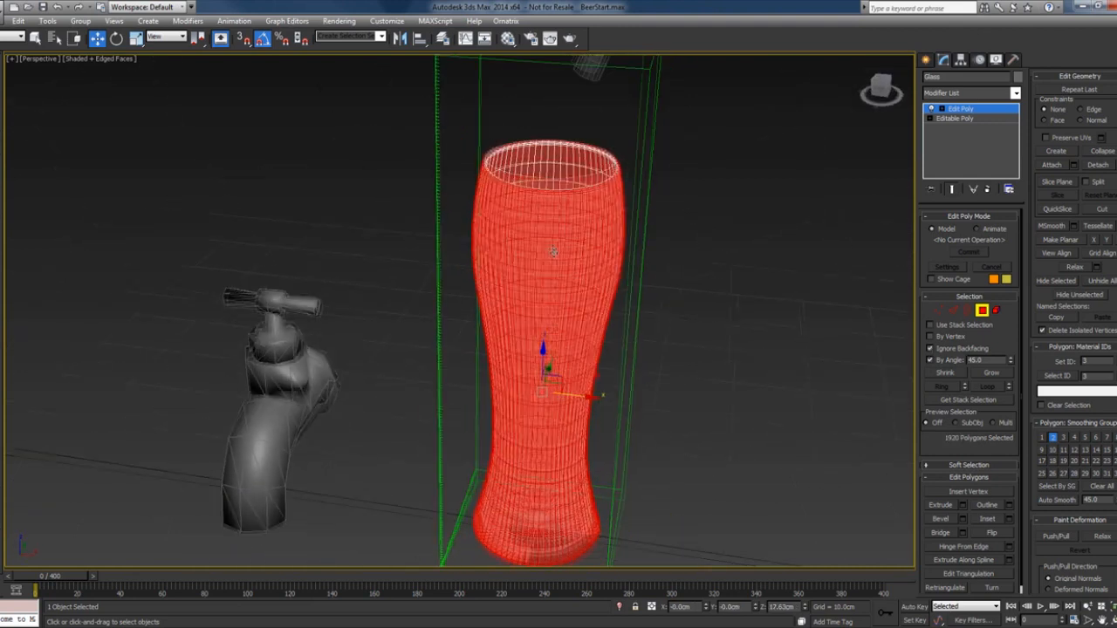
- Scale the selected outer-wall polygons slightly outward on the X and Y axes in the top view, return to perspective and leave polygon selection
{"action": "key", "text": "t"}
{"action": "key", "text": "z"}
{"action": "key", "text": "e"}
{"action": "key", "text": "r"}
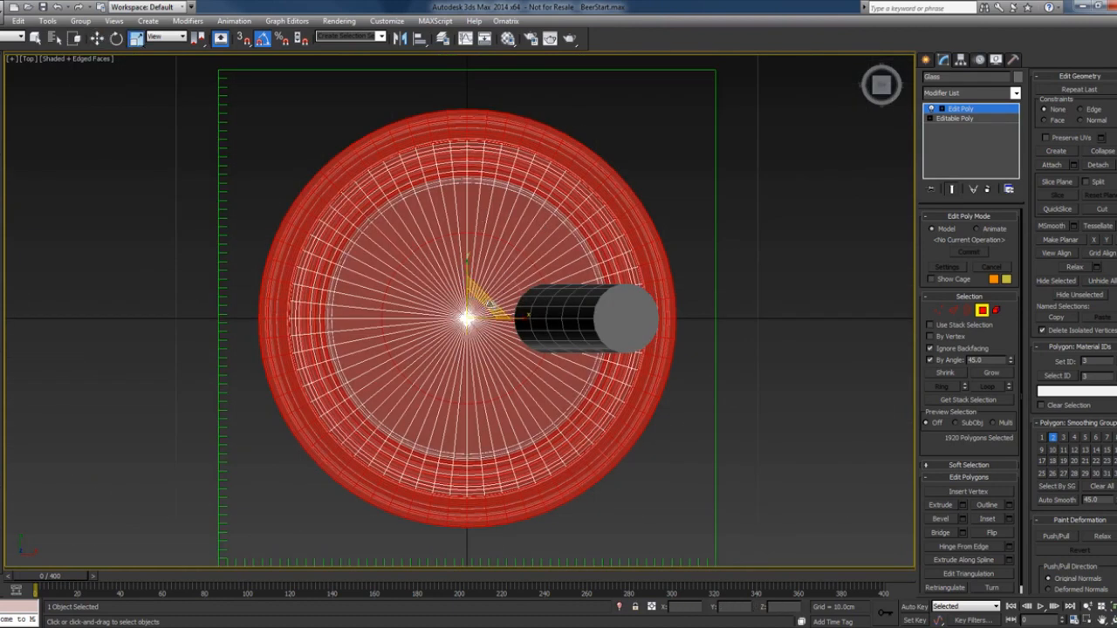
{"action": "left_click_drag", "start_coordinate": [497, 302], "coordinate": [487, 294]}
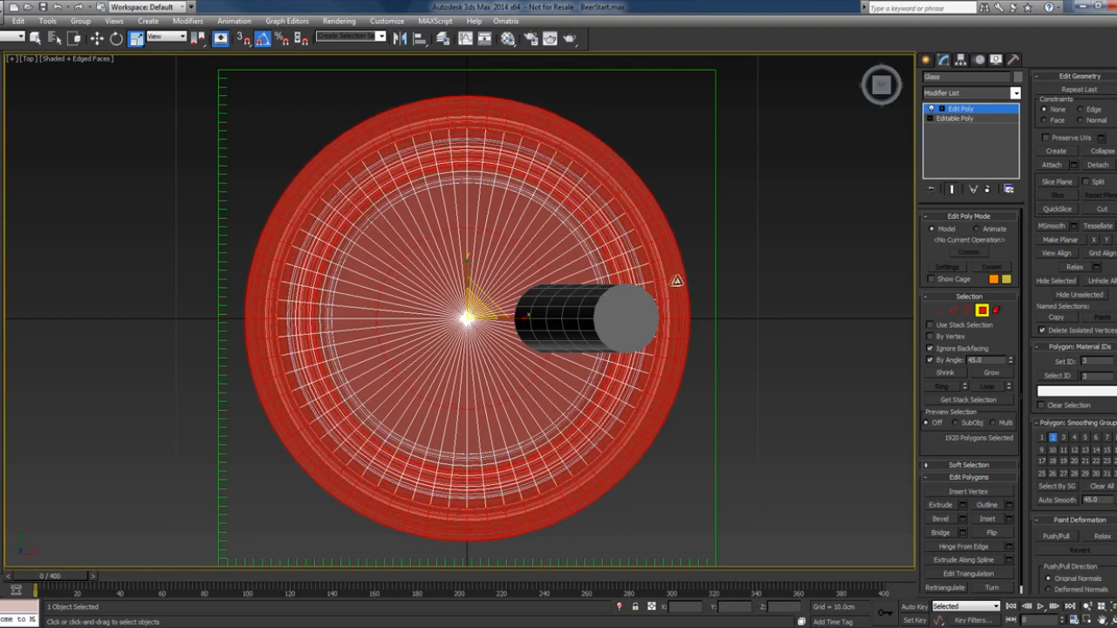
{"action": "key", "text": "v"}
{"action": "left_click", "coordinate": [707, 352]}
{"action": "middle_click_drag", "start_coordinate": [707, 354], "coordinate": [738, 282], "text": "alt"}
{"action": "scroll", "coordinate": [738, 282], "scroll_direction": "down", "scroll_amount": 5}
{"action": "left_click", "coordinate": [983, 312]}
- Select both red cubes embedded in the glass wall, using wireframe display to reach them
{"action": "middle_click_drag", "start_coordinate": [789, 315], "coordinate": [666, 249], "text": "alt"}
{"action": "scroll", "coordinate": [551, 230], "scroll_direction": "up", "scroll_amount": 7}
{"action": "middle_click_drag", "start_coordinate": [551, 269], "coordinate": [606, 265]}
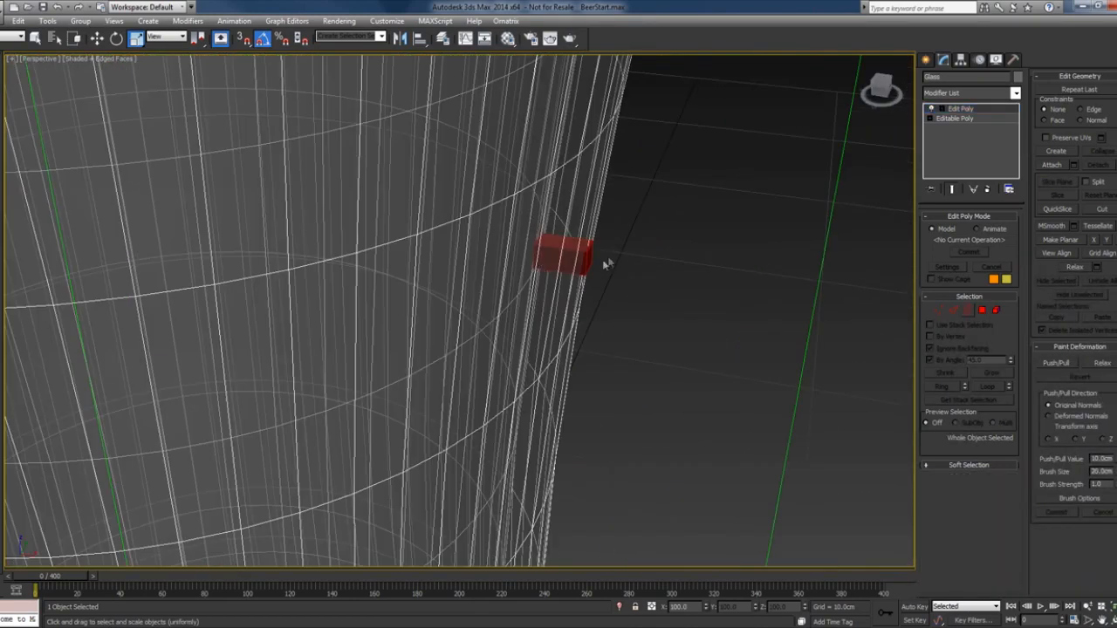
{"action": "key", "text": "F3"}
{"action": "left_click", "coordinate": [583, 258]}
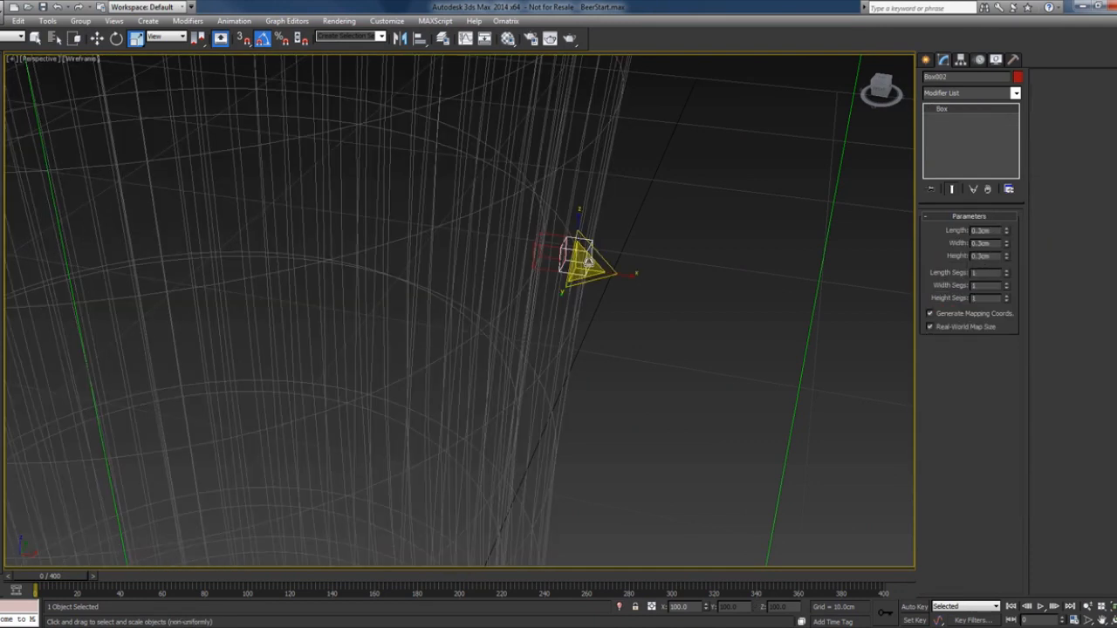
{"action": "key", "text": "w"}
{"action": "left_click", "coordinate": [555, 250], "text": "ctrl"}
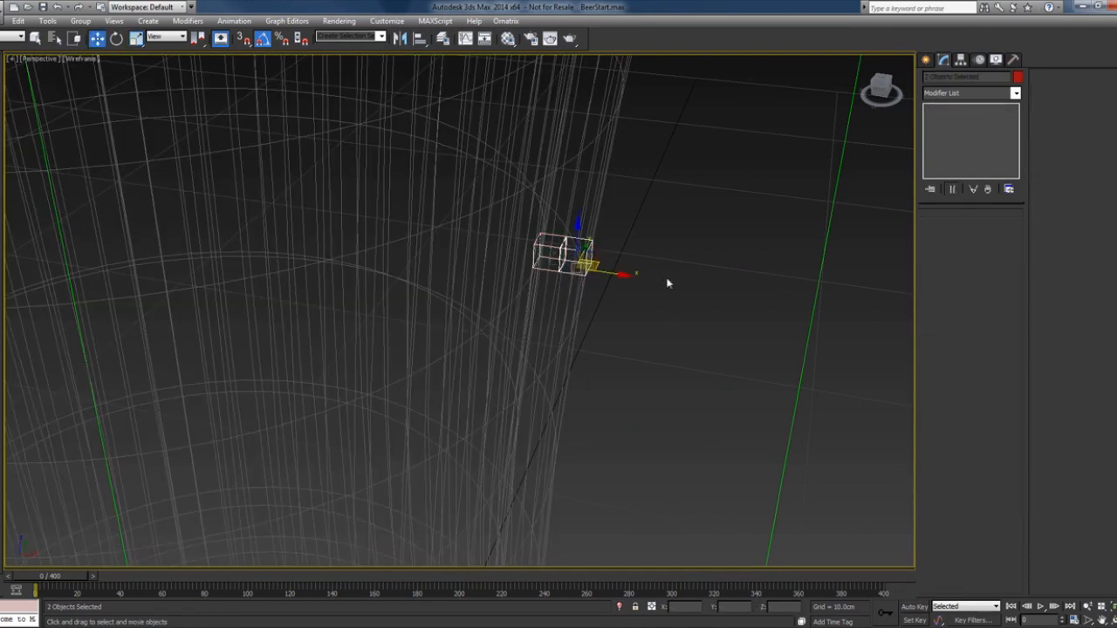
{"action": "key", "text": "F3"}
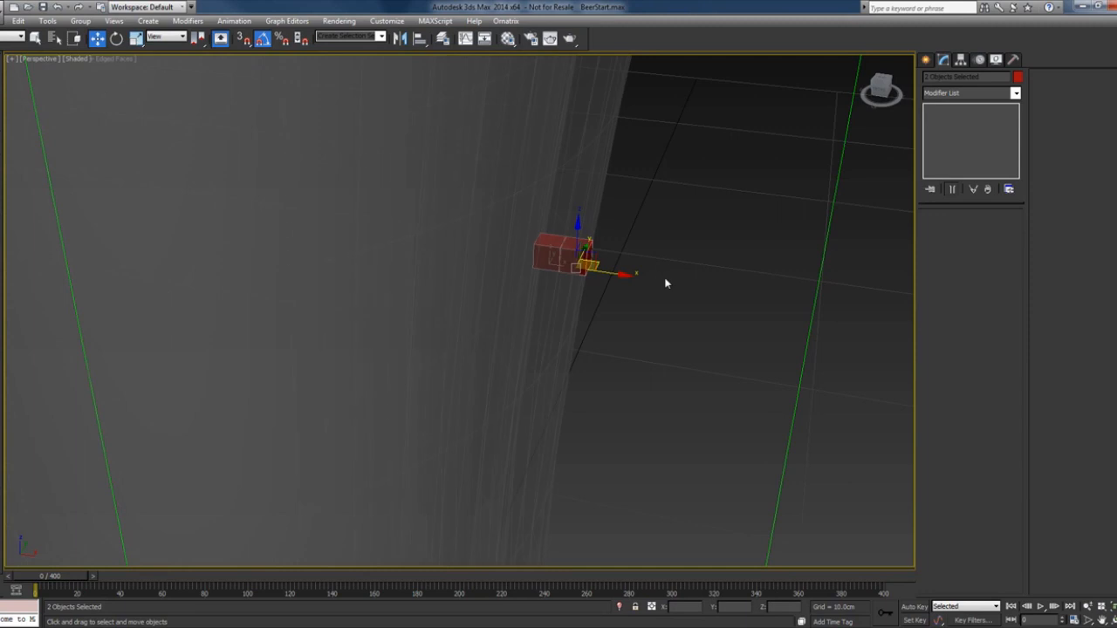
- Check the two cubes against the thickened wall without edged faces, and move them along X outside the simulation grid
{"action": "key", "text": "z"}
{"action": "scroll", "coordinate": [632, 295], "scroll_direction": "down", "scroll_amount": 6}
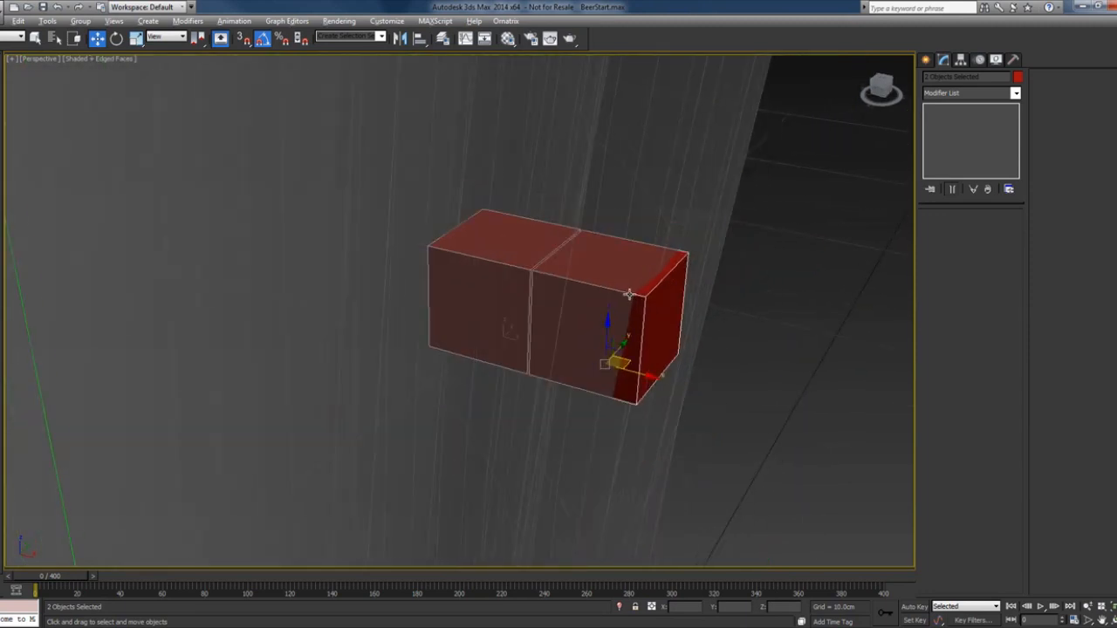
{"action": "key", "text": "F4"}
{"action": "mouse_move", "coordinate": [630, 295]}
{"action": "middle_mouse_down", "text": "alt"}
{"action": "mouse_move", "coordinate": [691, 327]}
{"action": "mouse_move", "coordinate": [649, 364]}
{"action": "mouse_move", "coordinate": [632, 346]}
{"action": "middle_mouse_up", "text": "alt"}
{"action": "mouse_move", "coordinate": [680, 317]}
{"action": "middle_mouse_down", "text": "alt"}
{"action": "mouse_move", "coordinate": [660, 319]}
{"action": "mouse_move", "coordinate": [669, 341]}
{"action": "mouse_move", "coordinate": [701, 335]}
{"action": "middle_mouse_up", "text": "alt"}
{"action": "scroll", "coordinate": [703, 330], "scroll_direction": "down", "scroll_amount": 8}
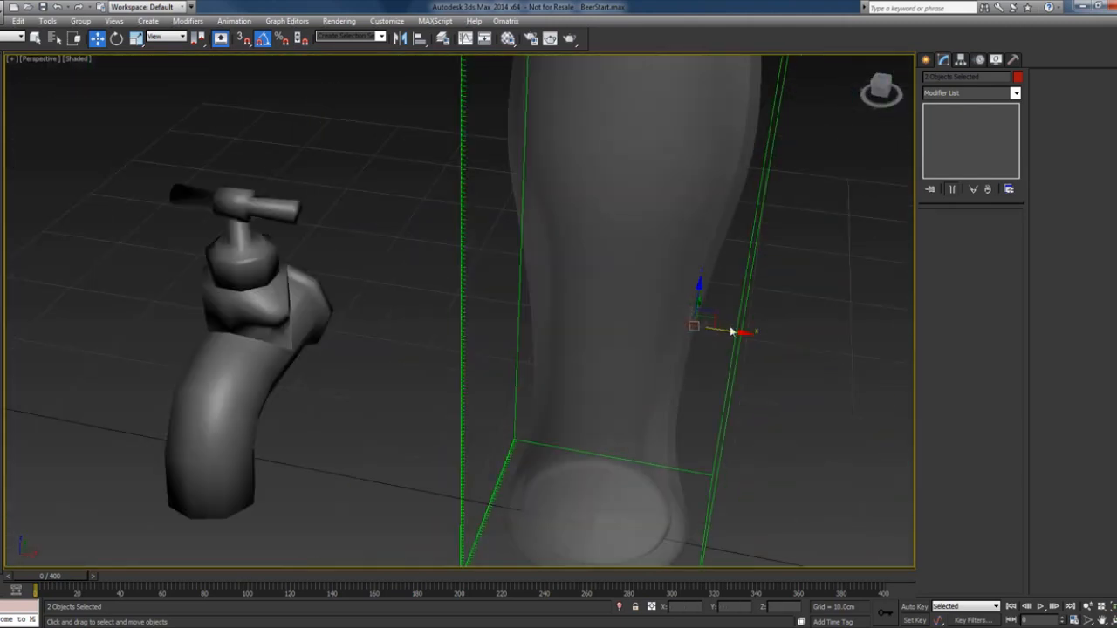
{"action": "left_click_drag", "start_coordinate": [723, 328], "coordinate": [804, 343]}
{"action": "scroll", "coordinate": [786, 342], "scroll_direction": "down", "scroll_amount": 5}
{"action": "mouse_move", "coordinate": [768, 341]}
{"action": "middle_mouse_down", "text": "alt"}
{"action": "mouse_move", "coordinate": [710, 331]}
{"action": "mouse_move", "coordinate": [724, 384]}
{"action": "mouse_move", "coordinate": [701, 457]}
{"action": "middle_mouse_up", "text": "alt"}
- Show the whole scene in a front wireframe view, select the Phoenix FD simulator grid and start the simulation
{"action": "key", "text": "F3"}
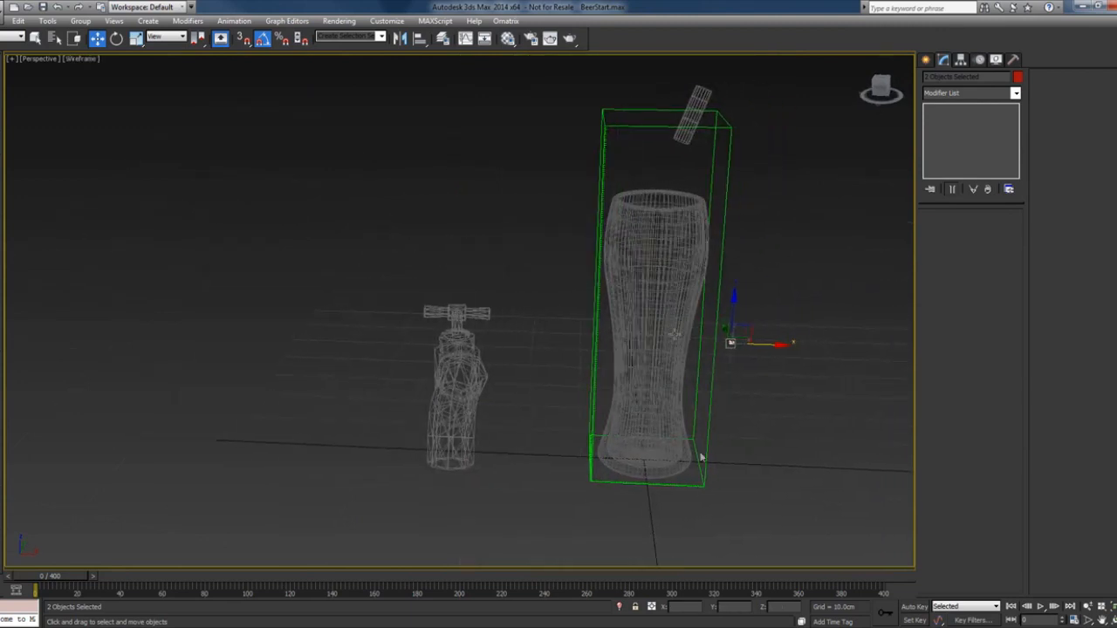
{"action": "left_click", "coordinate": [744, 440]}
{"action": "key", "text": "f"}
{"action": "key", "text": "z"}
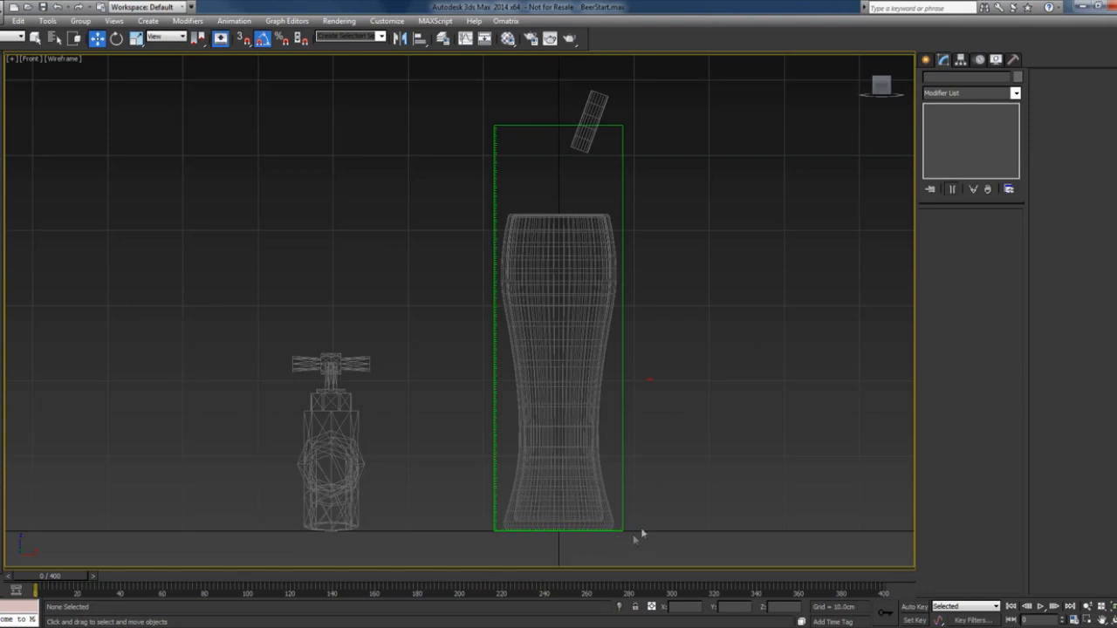
{"action": "key", "text": "q"}
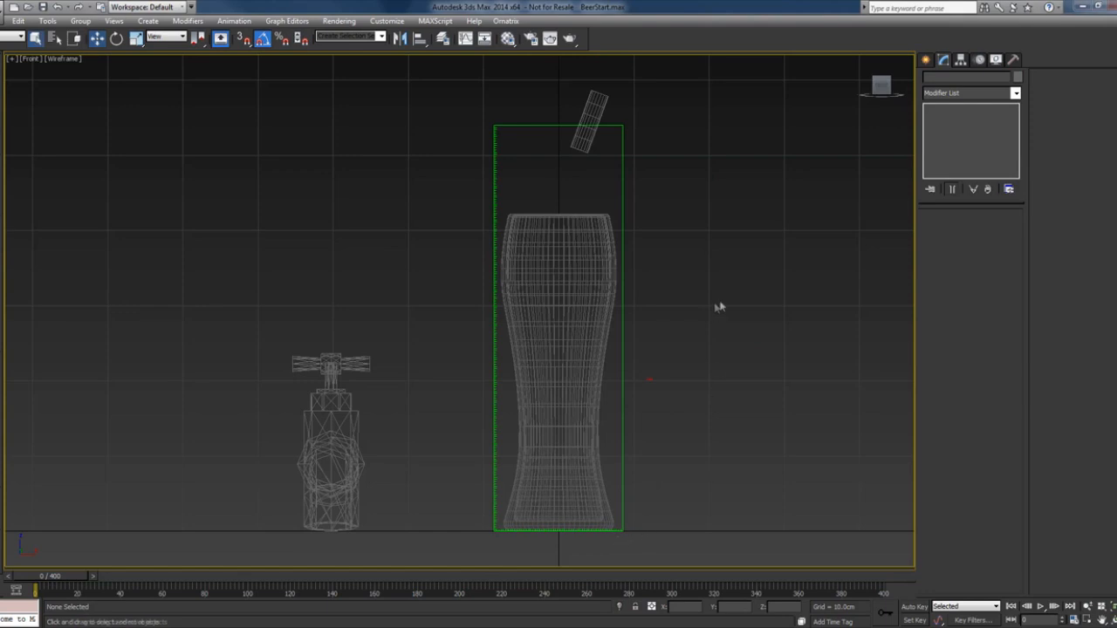
{"action": "left_click", "coordinate": [624, 332]}
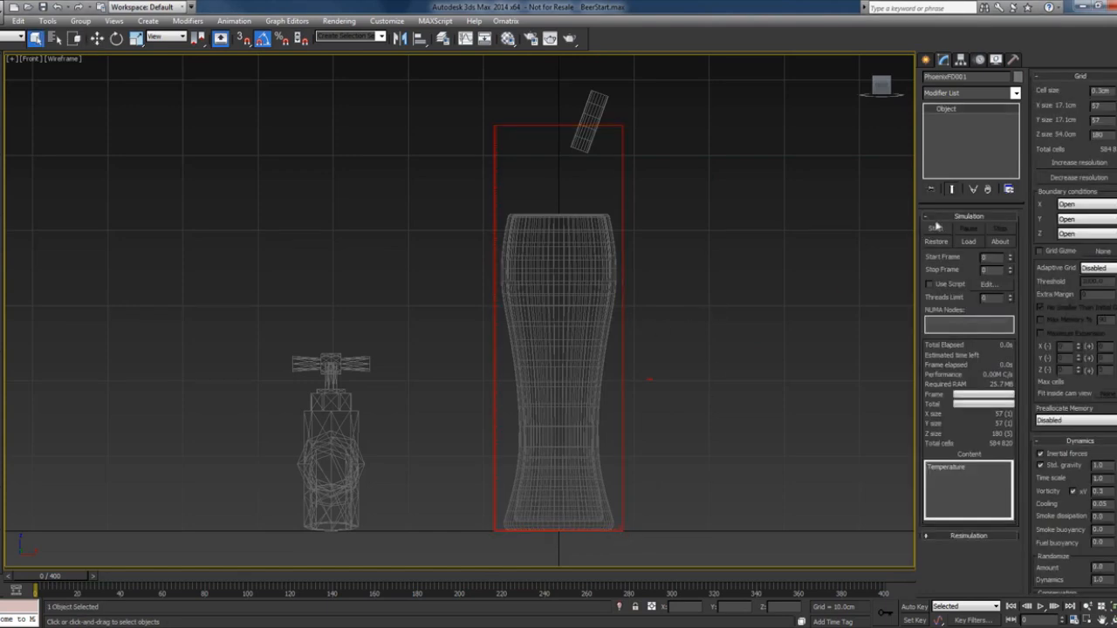
{"action": "left_click", "coordinate": [936, 229]}
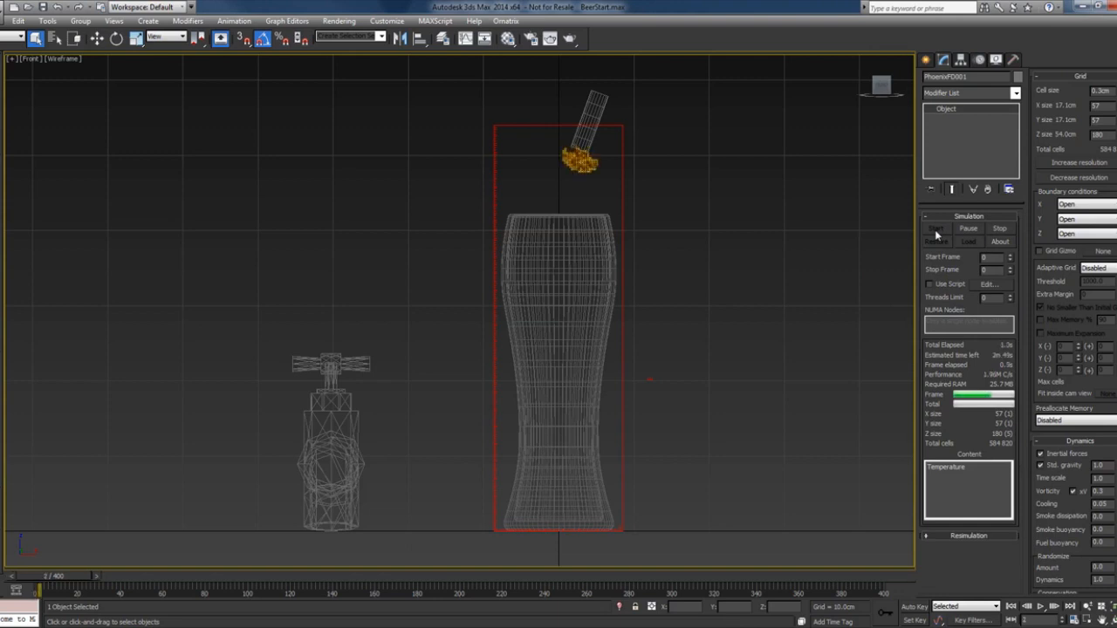
- Watch the pour fill the glass in perspective, stop the simulation at about frame 61 and deselect the grid
{"action": "right_click", "coordinate": [732, 220]}
{"action": "left_click", "coordinate": [765, 292]}
{"action": "scroll", "coordinate": [776, 316], "scroll_direction": "up", "scroll_amount": 3}
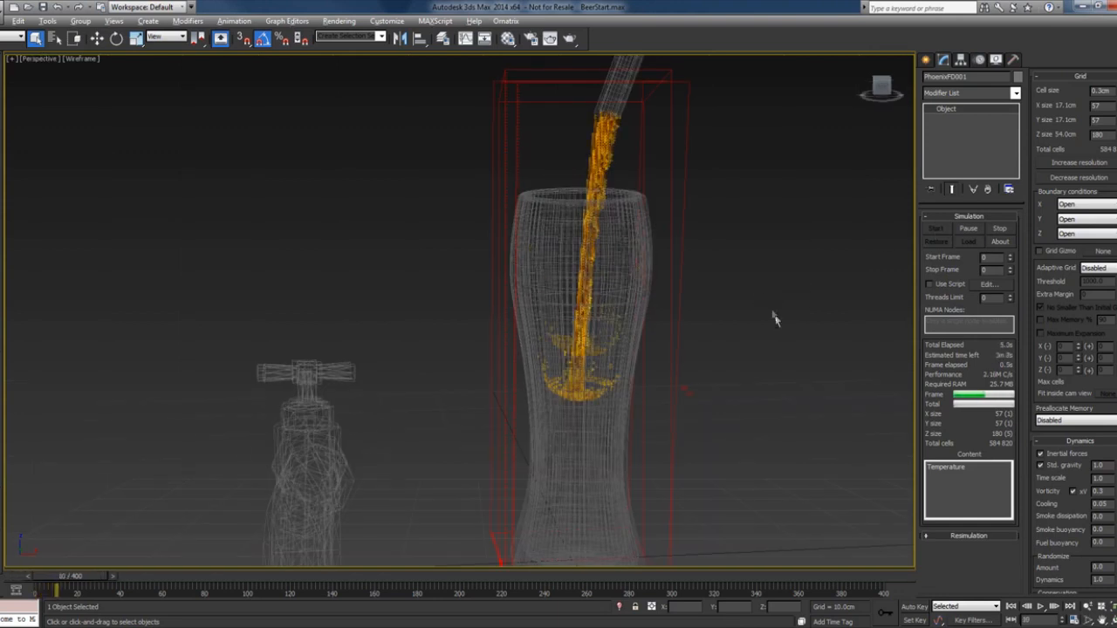
{"action": "scroll", "coordinate": [738, 302], "scroll_direction": "down", "scroll_amount": 5}
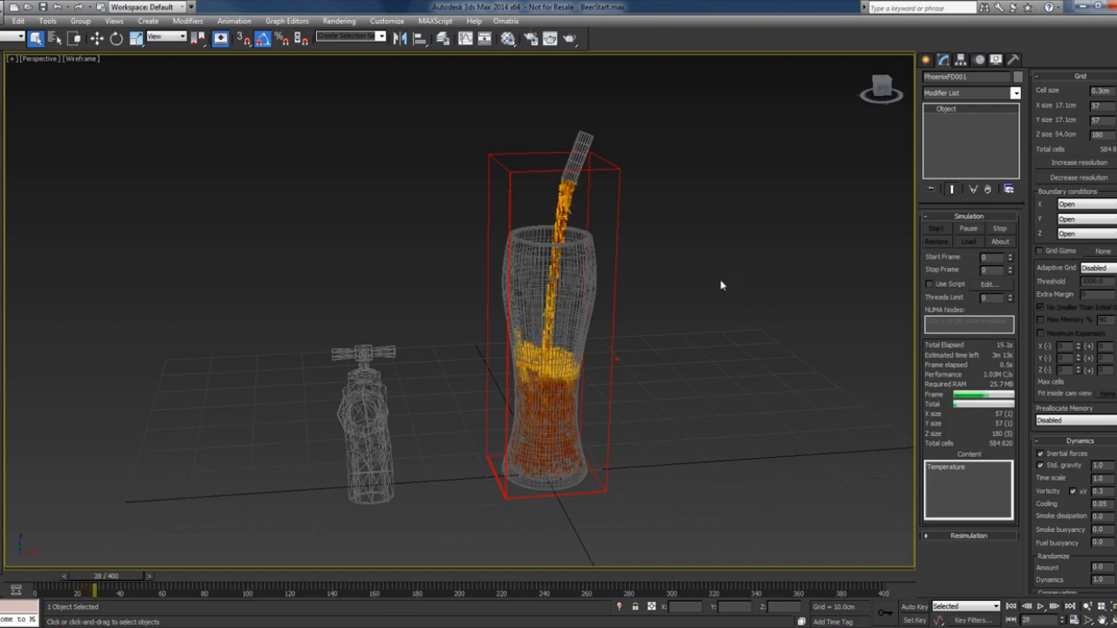
{"action": "middle_click_drag", "start_coordinate": [692, 347], "coordinate": [668, 347], "text": "alt"}
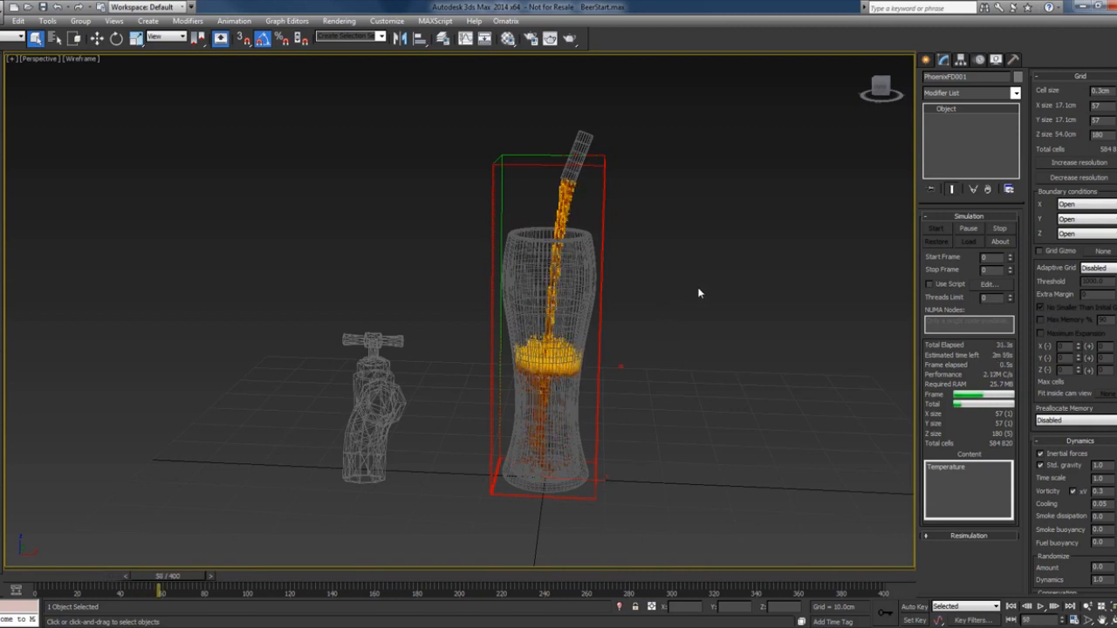
{"action": "left_click", "coordinate": [999, 234]}
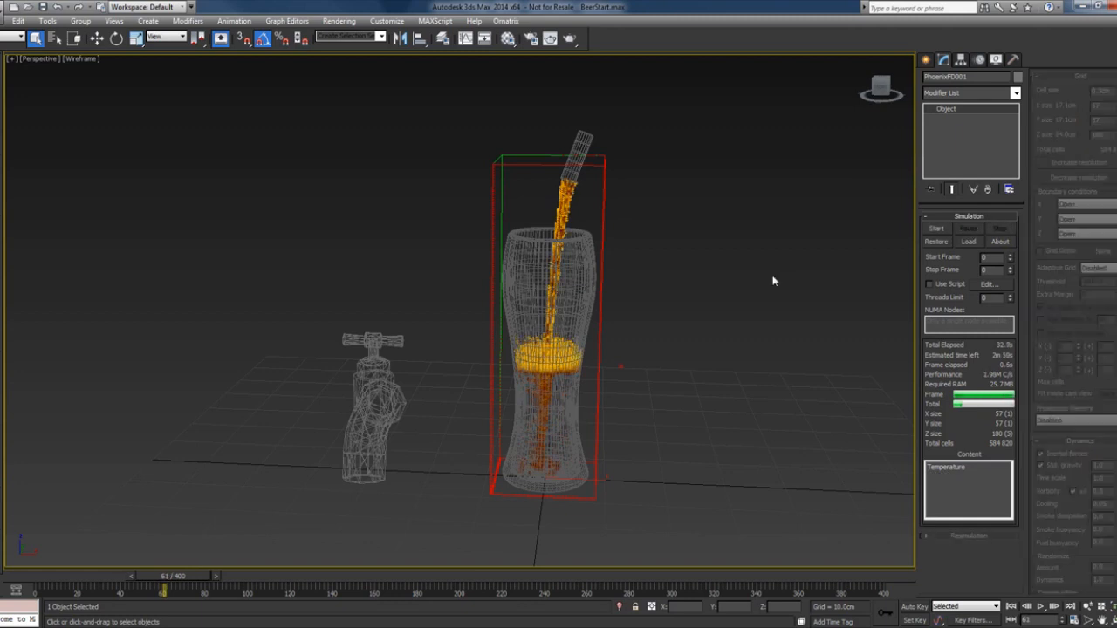
{"action": "left_click", "coordinate": [694, 276]}
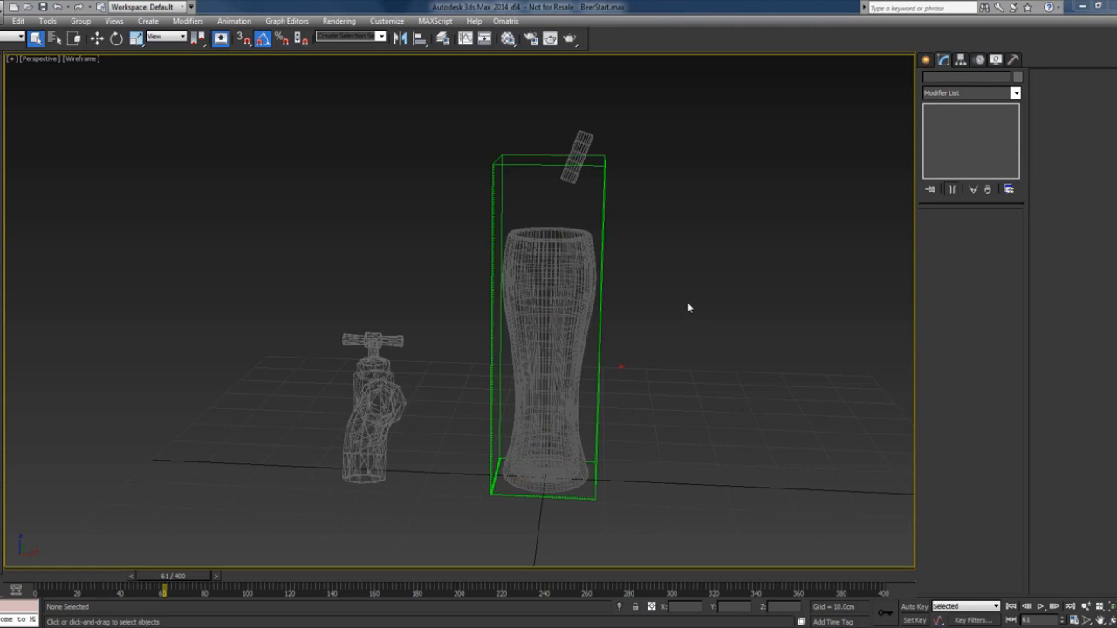
- Select the simulator, set Steps per frame to 4, rerun the simulation and pause it at about frame 61
{"action": "left_click", "coordinate": [595, 503]}
{"action": "left_click_drag", "start_coordinate": [166, 577], "coordinate": [135, 578]}
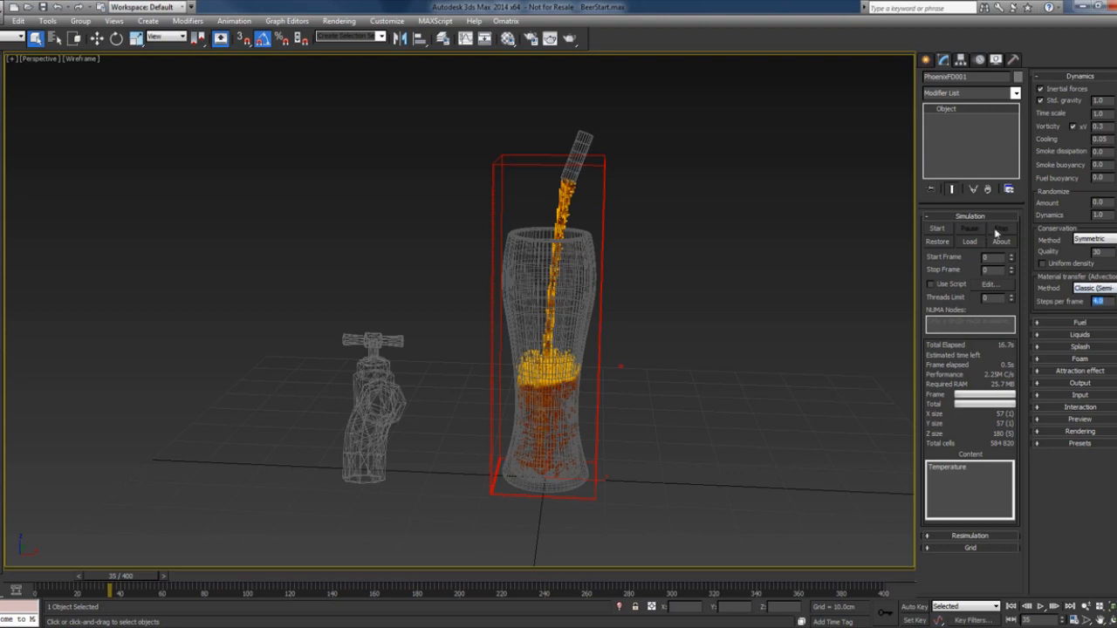
{"action": "left_click", "coordinate": [937, 228]}
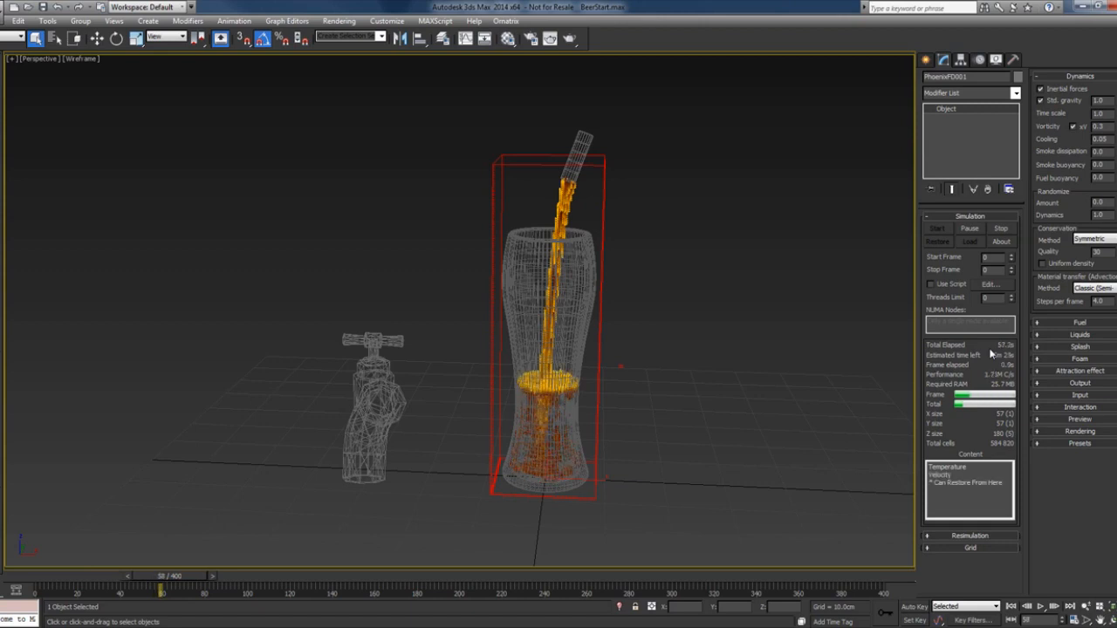
{"action": "left_click", "coordinate": [969, 226]}
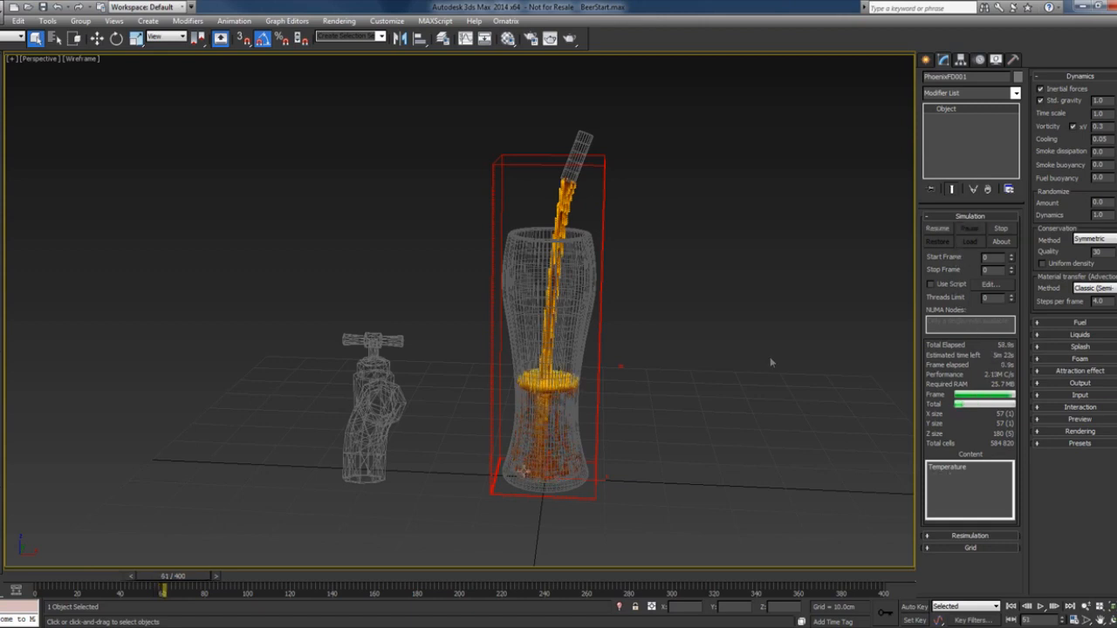
- Scrub back and forth through the simulated frames to examine the liquid level and splashing at 4 steps per frame
{"action": "left_click_drag", "start_coordinate": [171, 578], "coordinate": [82, 577]}
{"action": "left_click_drag", "start_coordinate": [90, 576], "coordinate": [126, 567]}
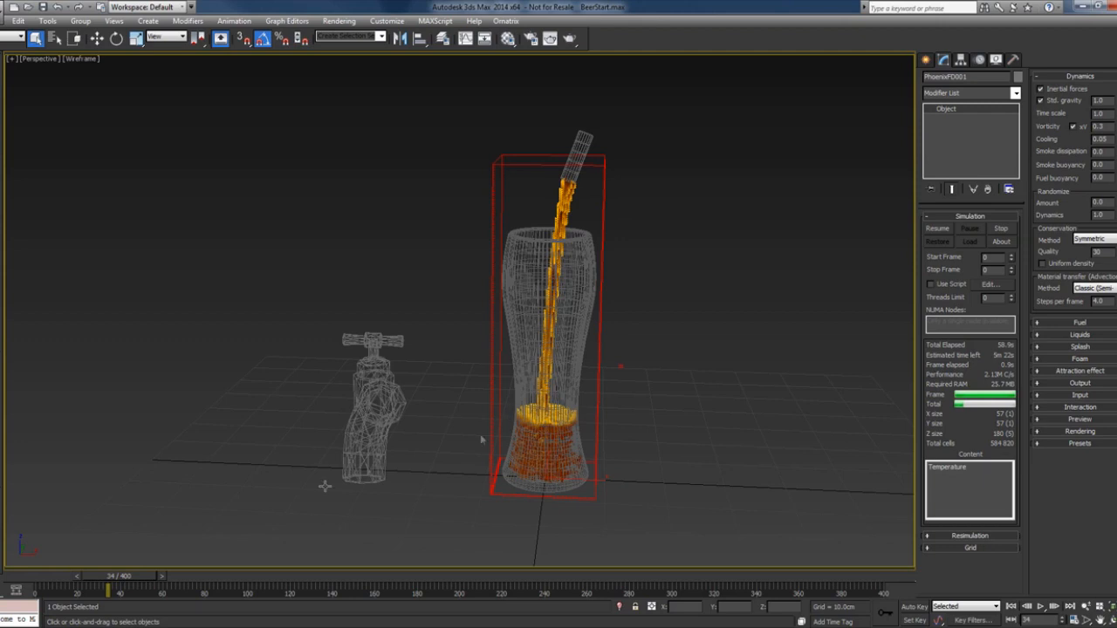
{"action": "left_click_drag", "start_coordinate": [125, 576], "coordinate": [78, 582]}
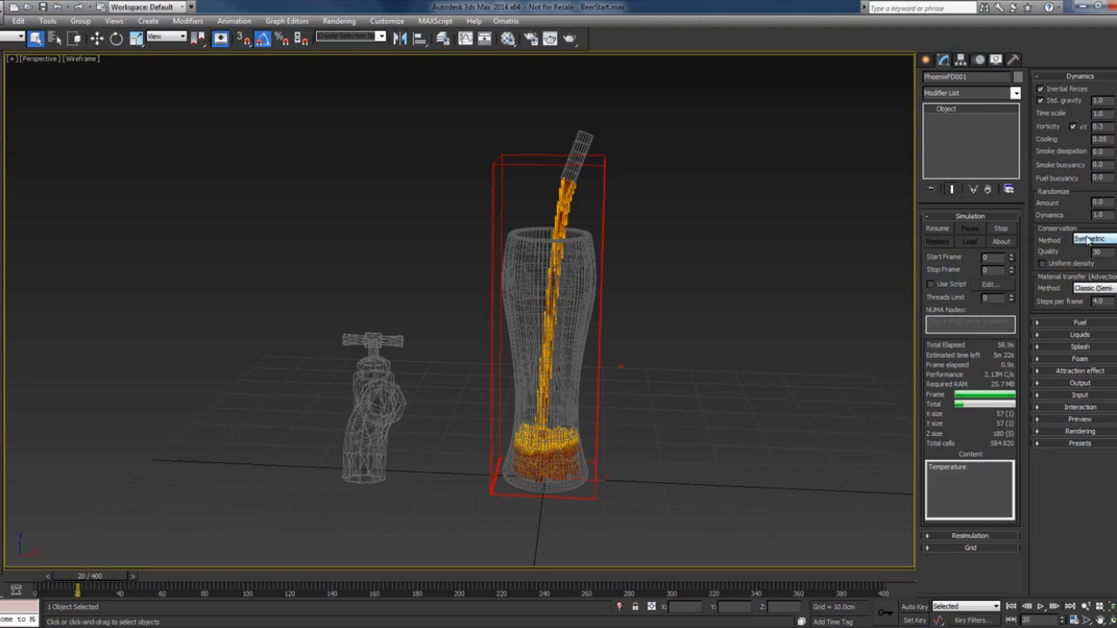
- Set the Conservation method to Smooth, restart the simulation and pause it at about frame 47
{"action": "left_click", "coordinate": [1088, 241]}
{"action": "left_click", "coordinate": [1081, 258]}
{"action": "left_click", "coordinate": [1001, 231]}
{"action": "left_click", "coordinate": [941, 228]}
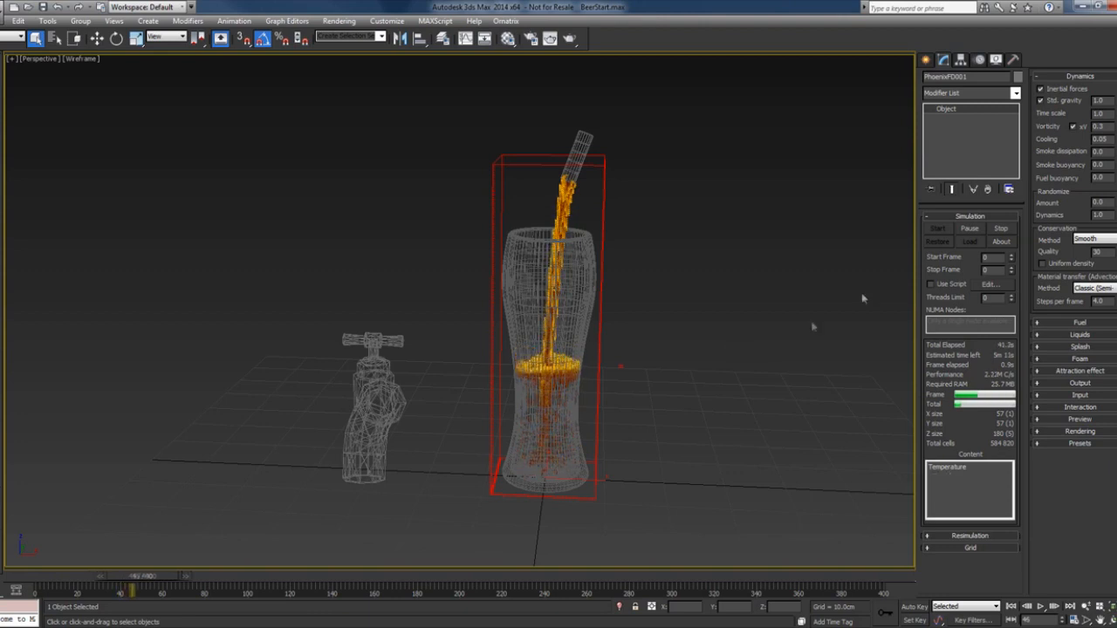
{"action": "left_click", "coordinate": [968, 230]}
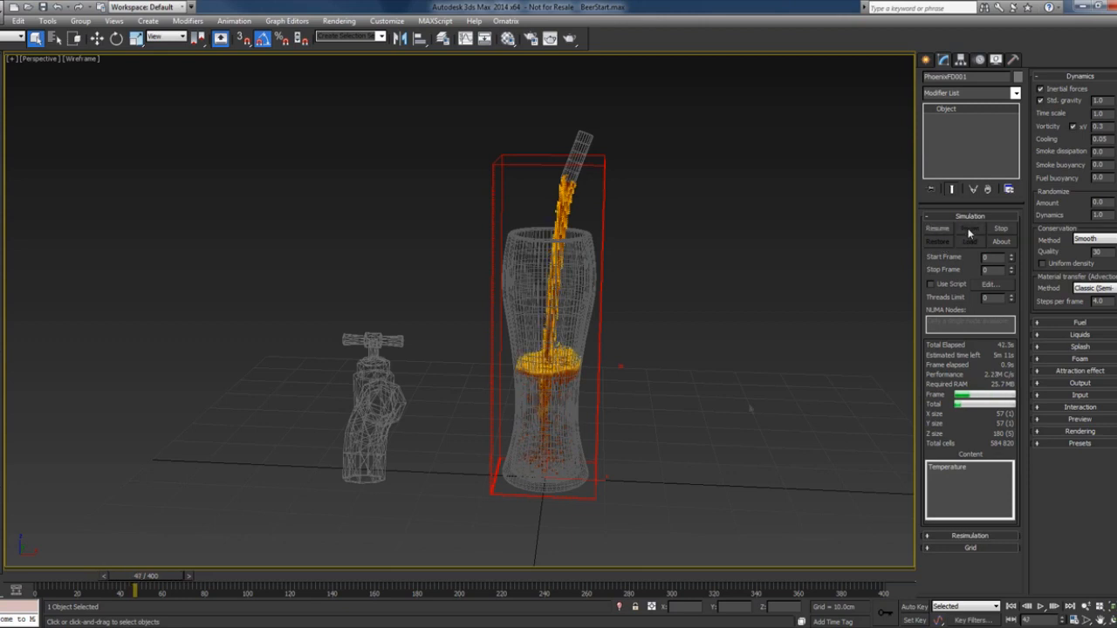
- Scrub through the early frames to examine how the liquid splashes and settles with the Smooth method
{"action": "left_click", "coordinate": [48, 580]}
{"action": "left_click_drag", "start_coordinate": [40, 583], "coordinate": [90, 578]}
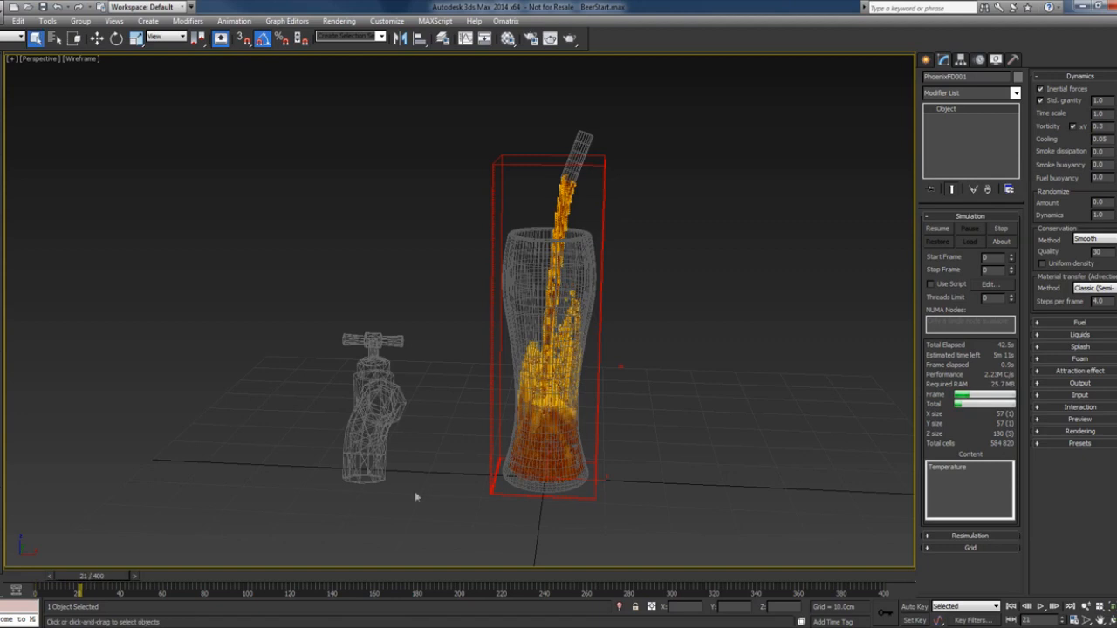
{"action": "left_click_drag", "start_coordinate": [101, 579], "coordinate": [127, 576]}
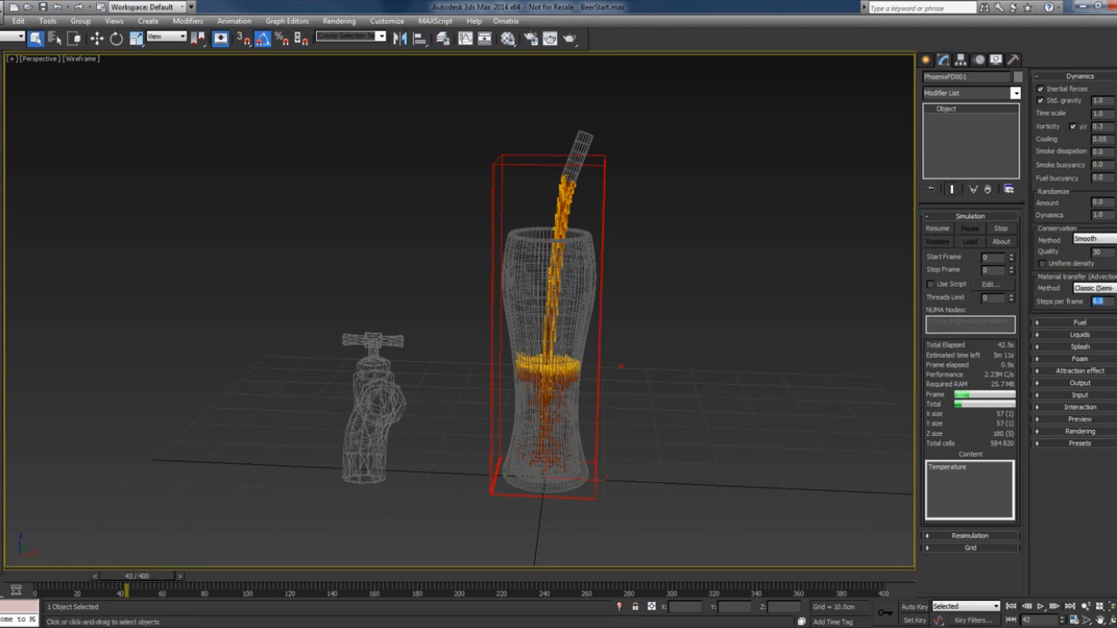
- Set Steps per frame to 6, rerun the simulation, pause it and scrub back to frame 21
{"action": "left_click", "coordinate": [937, 228]}
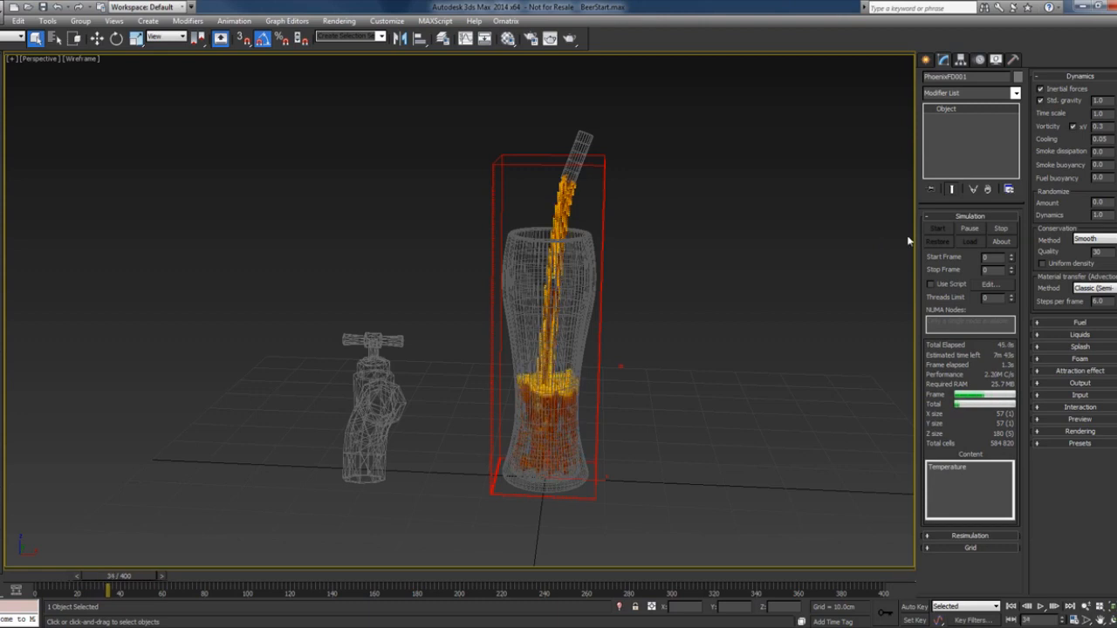
{"action": "left_click", "coordinate": [970, 228]}
{"action": "mouse_move", "coordinate": [83, 576]}
{"action": "left_mouse_down"}
{"action": "mouse_move", "coordinate": [42, 576]}
{"action": "mouse_move", "coordinate": [122, 576]}
{"action": "mouse_move", "coordinate": [54, 575]}
{"action": "mouse_move", "coordinate": [94, 576]}
{"action": "mouse_move", "coordinate": [78, 576]}
{"action": "left_mouse_up"}
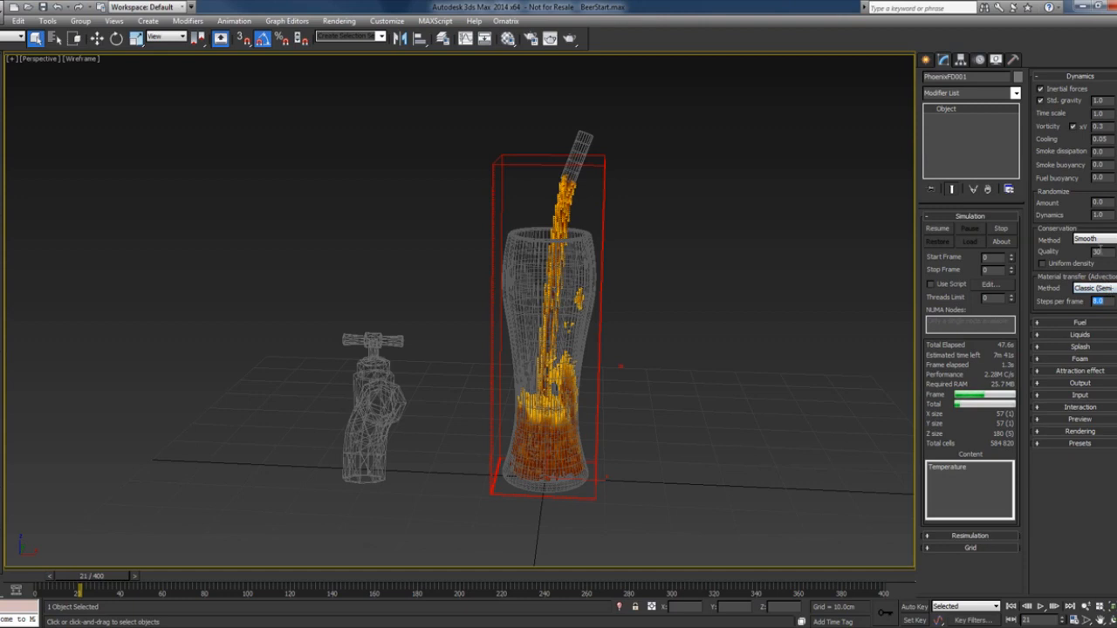
- Set Steps per frame to 8 and the Conservation Quality to 40, and restart the simulation
{"action": "double_click", "coordinate": [1102, 251]}
{"action": "left_click", "coordinate": [1000, 229]}
{"action": "left_click", "coordinate": [939, 229]}
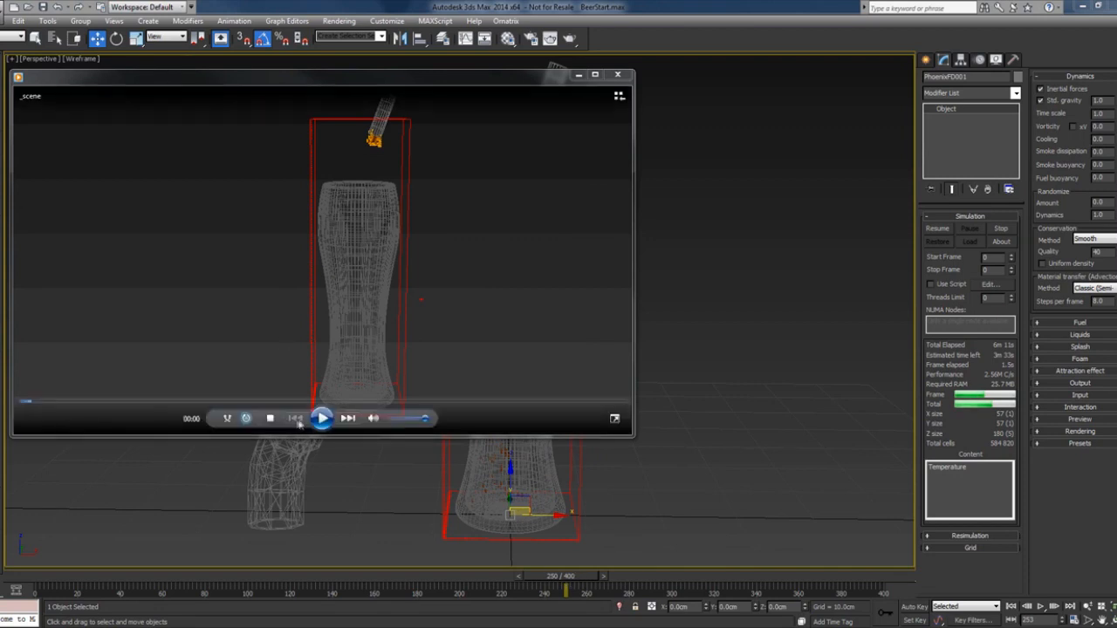
- Play the scene preview video, pausing and jumping between the filled glass and the early splash to examine the pour
{"action": "left_click", "coordinate": [321, 420]}
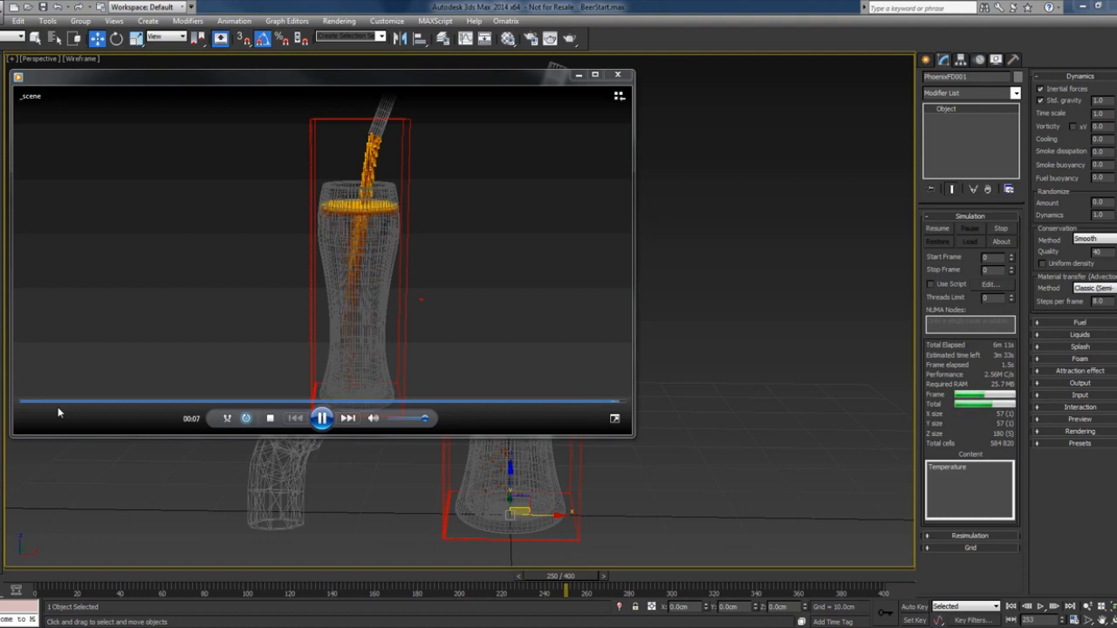
{"action": "left_click", "coordinate": [370, 403]}
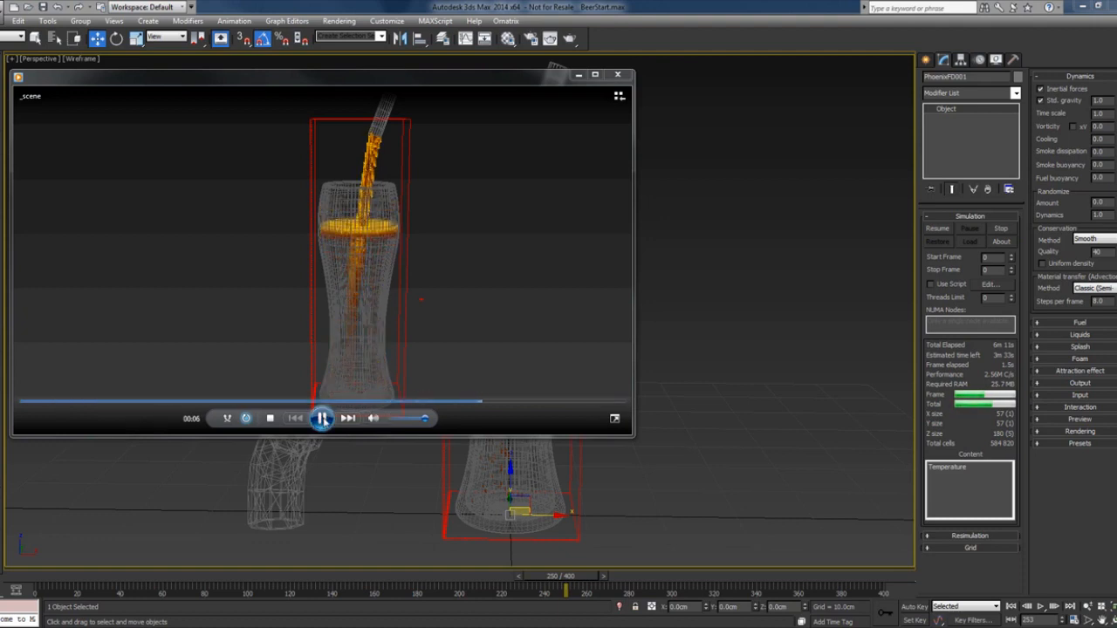
{"action": "left_click", "coordinate": [323, 419]}
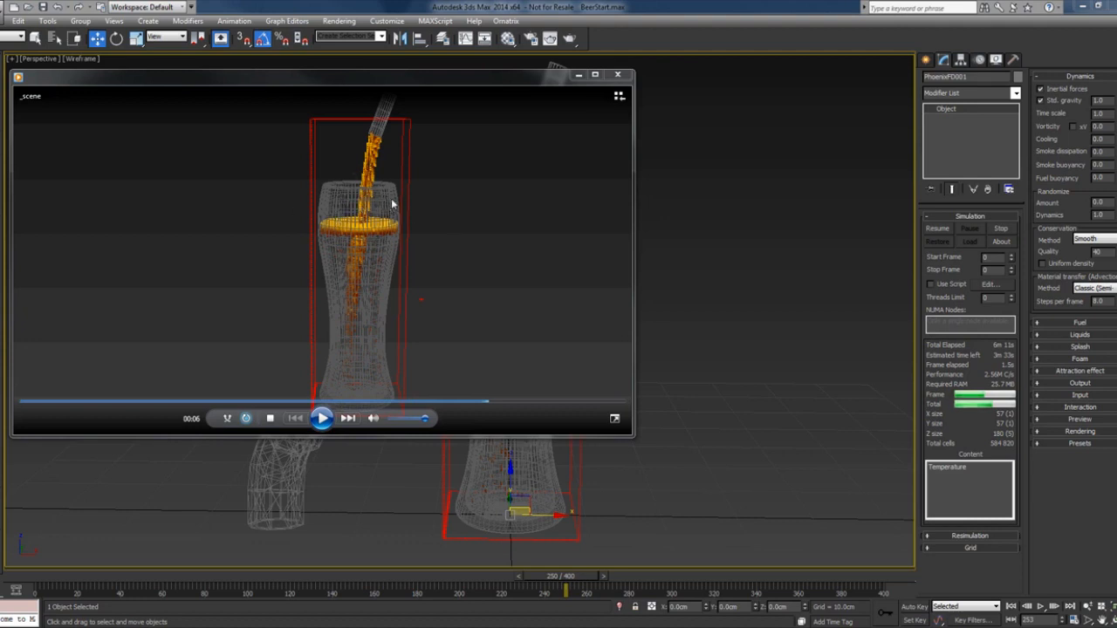
{"action": "left_click", "coordinate": [69, 402]}
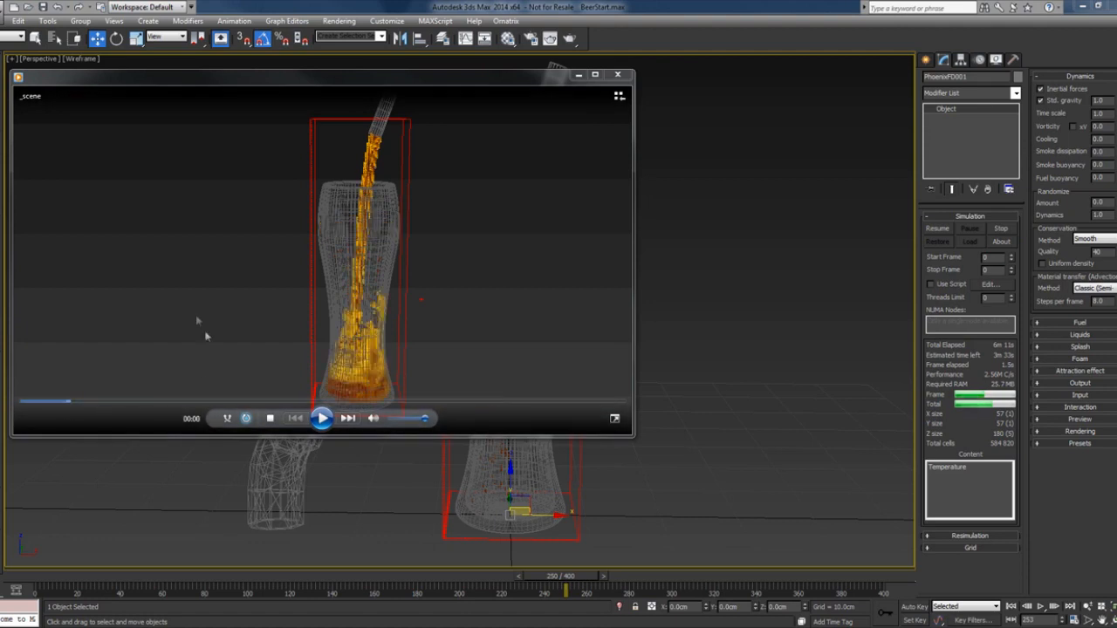
{"action": "left_click", "coordinate": [322, 419]}
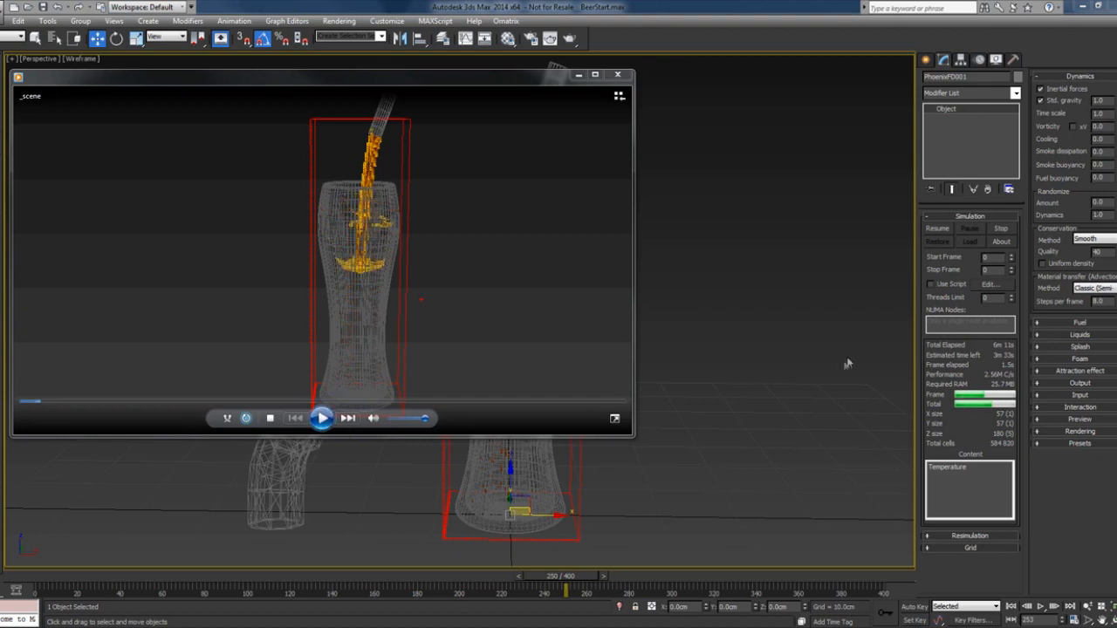
- Close the scene preview video and stop the running simulation
{"action": "left_click", "coordinate": [618, 74]}
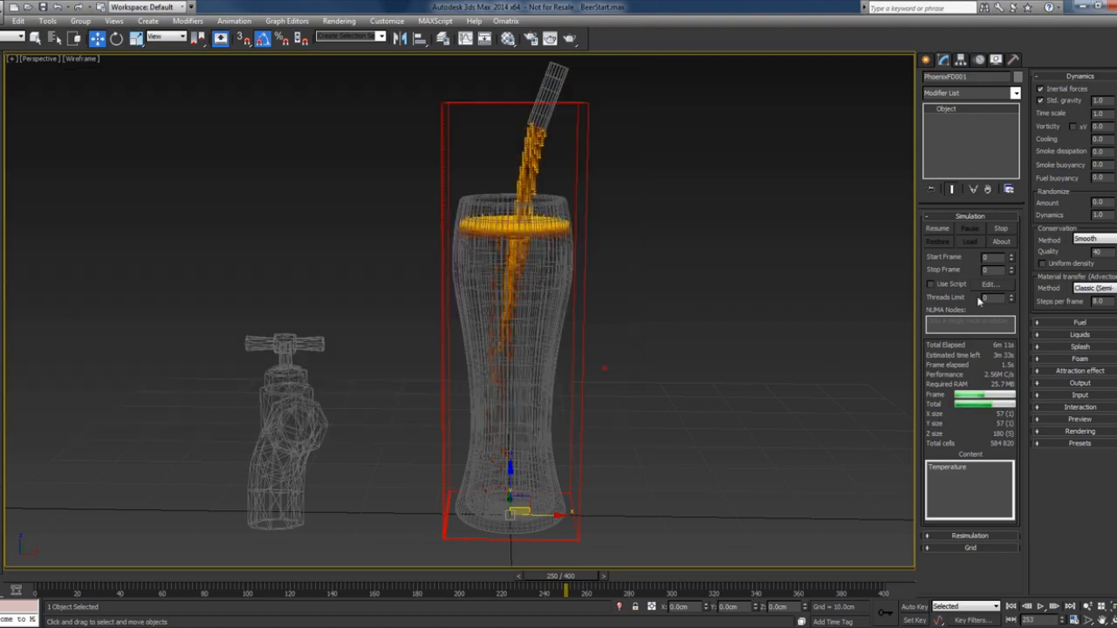
{"action": "left_click", "coordinate": [1000, 229]}
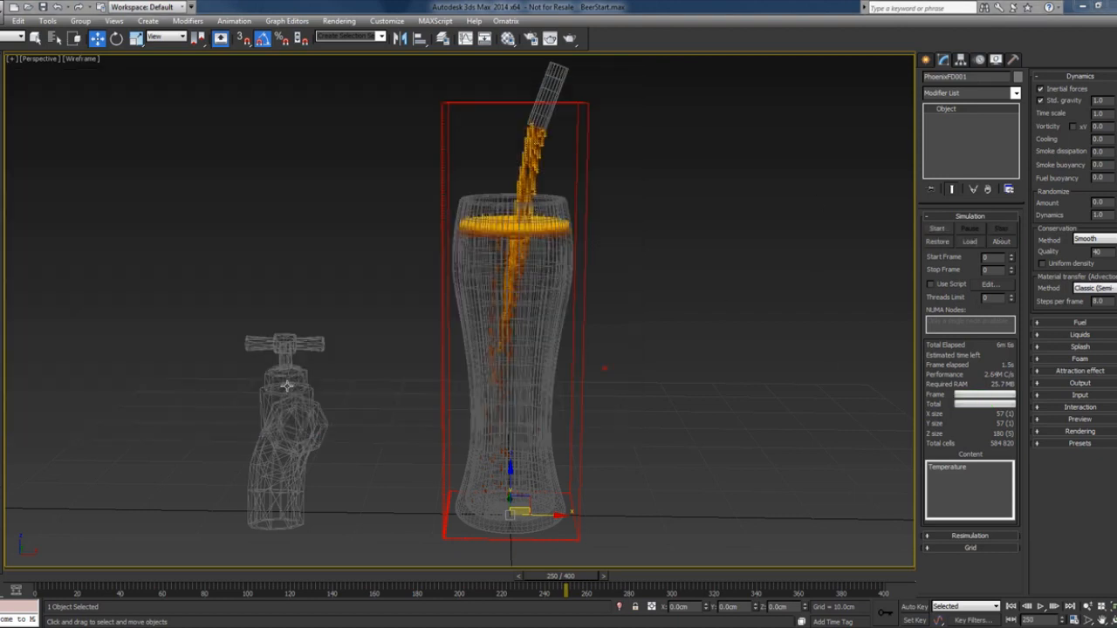
- Turn on Auto Key for the liquid source and keyframe its Discharge to 0 at frame 200
{"action": "left_click", "coordinate": [286, 386]}
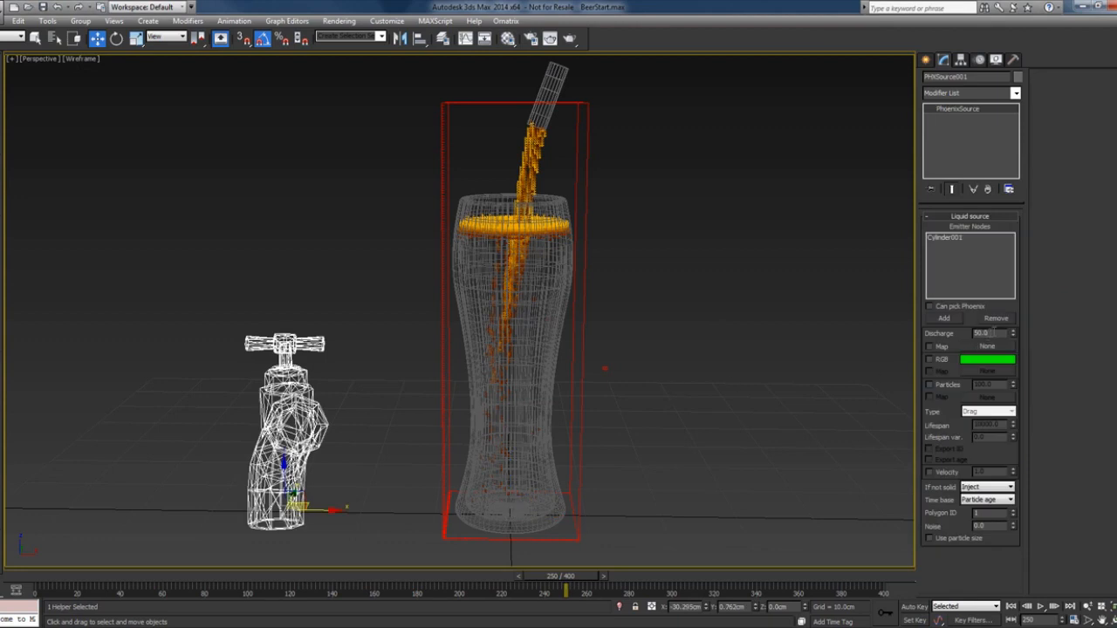
{"action": "left_click", "coordinate": [910, 609]}
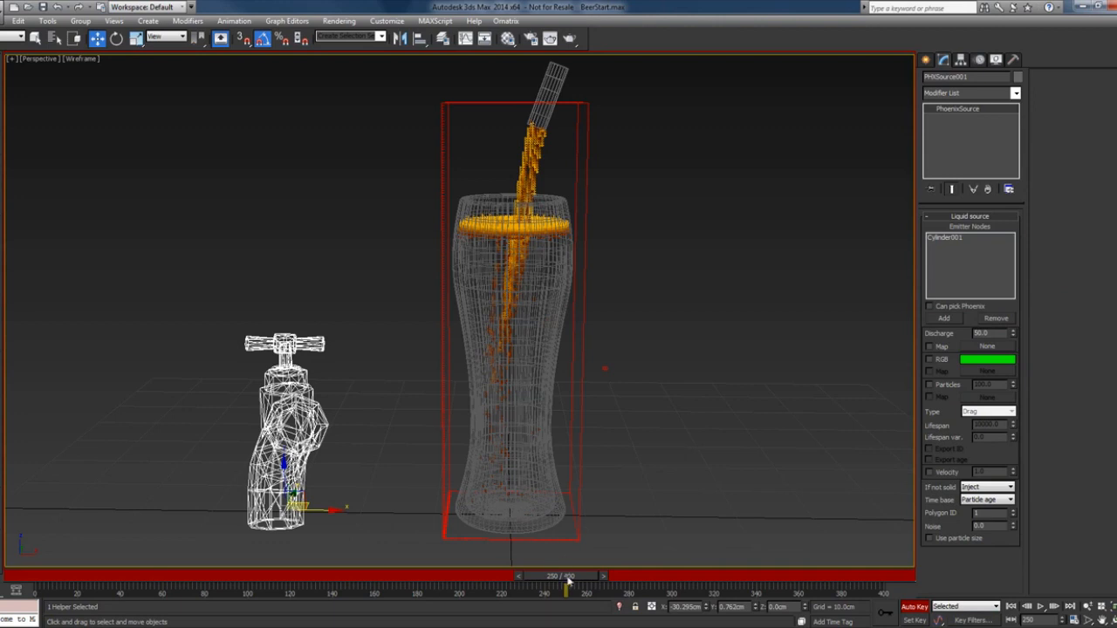
{"action": "left_click_drag", "start_coordinate": [568, 577], "coordinate": [39, 593]}
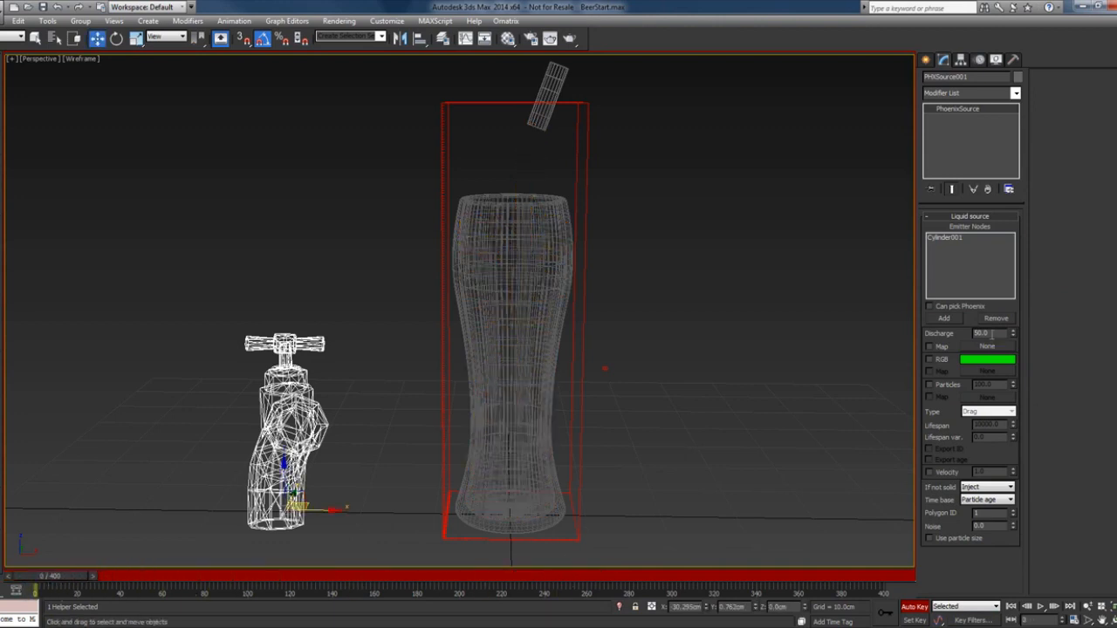
{"action": "left_click_drag", "start_coordinate": [53, 582], "coordinate": [456, 590]}
{"action": "key", "text": "w"}
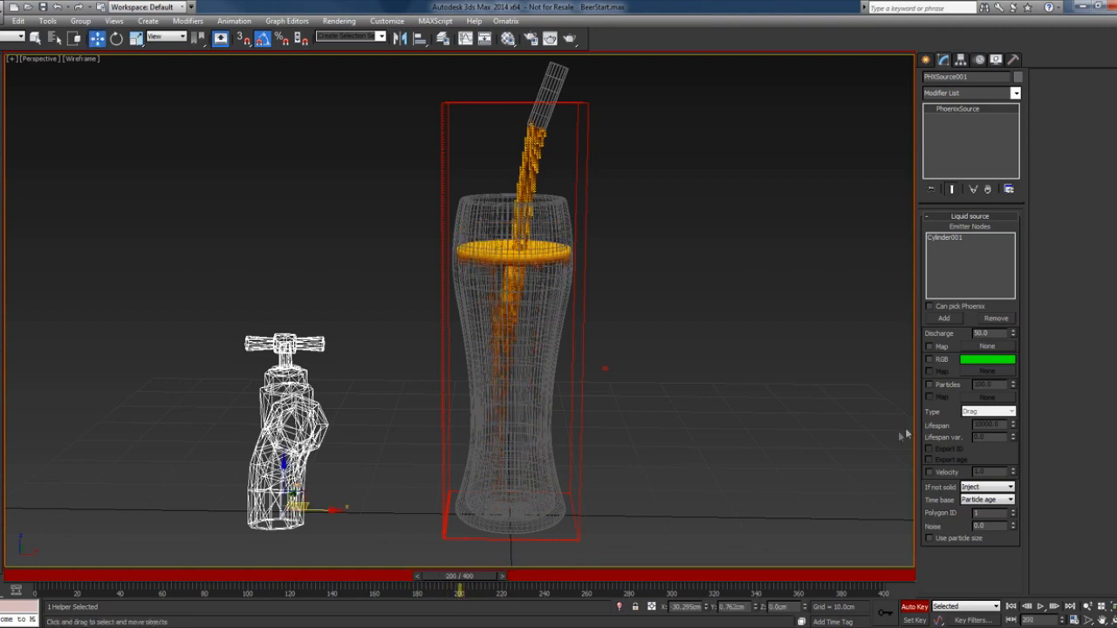
{"action": "right_click", "coordinate": [1013, 337]}
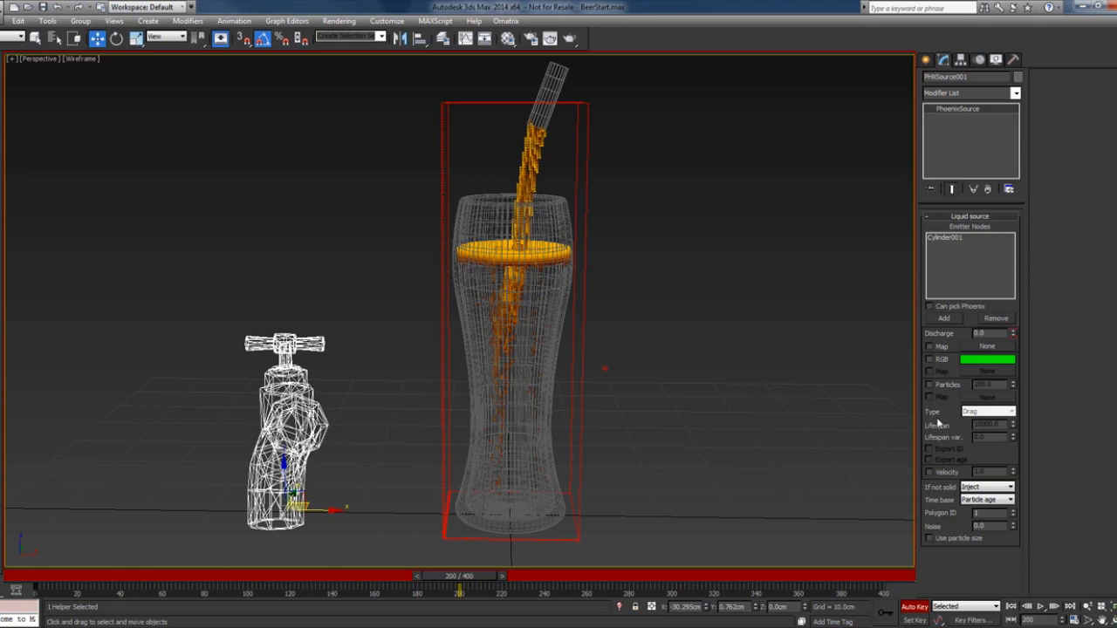
- Keyframe the liquid source's Discharge to 24 at frame 15
{"action": "right_click", "coordinate": [991, 333]}
{"action": "left_click", "coordinate": [947, 511]}
{"action": "mouse_move", "coordinate": [63, 581]}
{"action": "left_mouse_down"}
{"action": "mouse_move", "coordinate": [53, 582]}
{"action": "mouse_move", "coordinate": [83, 583]}
{"action": "left_mouse_up"}
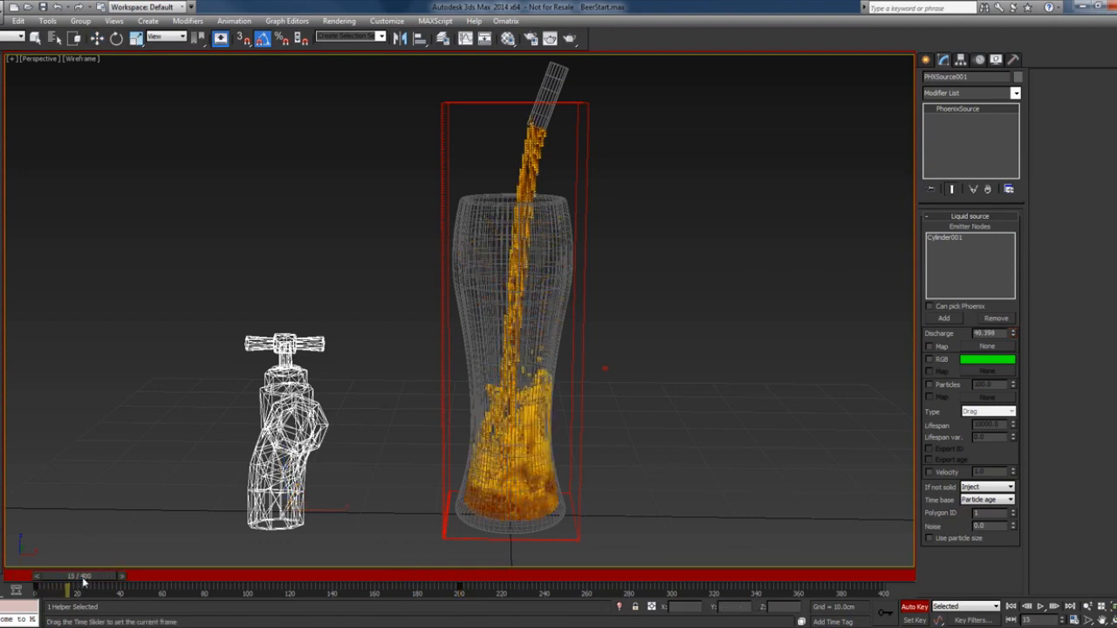
{"action": "key", "text": "w"}
{"action": "double_click", "coordinate": [1000, 334]}
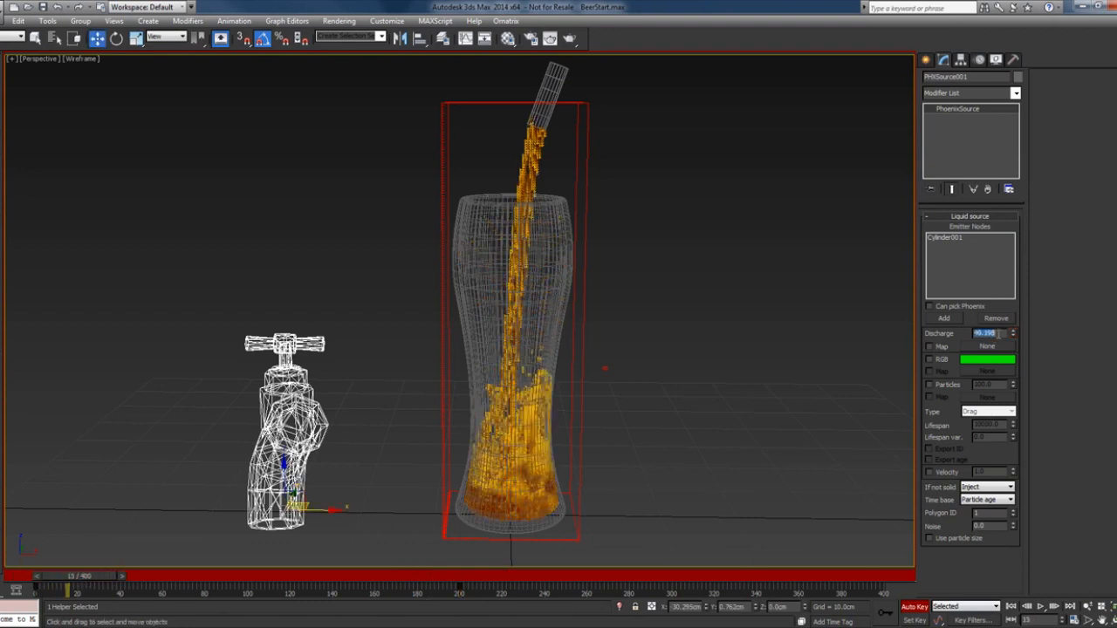
{"action": "type", "text": "24"}
{"action": "key", "text": "Return"}
- Keyframe the liquid source's Discharge to 80 at frame 33
{"action": "left_click_drag", "start_coordinate": [67, 583], "coordinate": [105, 592]}
{"action": "key", "text": "w"}
{"action": "double_click", "coordinate": [993, 334]}
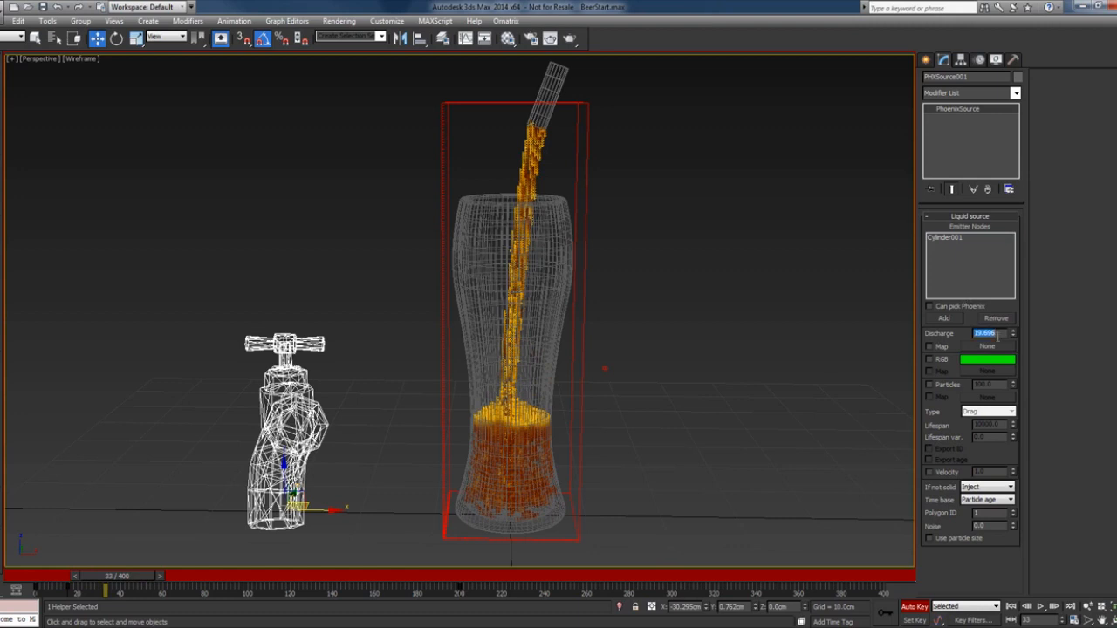
{"action": "type", "text": "80"}
{"action": "key", "text": "Return"}
- Keyframe the Discharge to 64 at frame 65 and 120 at frame 135, and turn off Auto Key
{"action": "left_click_drag", "start_coordinate": [119, 578], "coordinate": [185, 589]}
{"action": "key", "text": "w"}
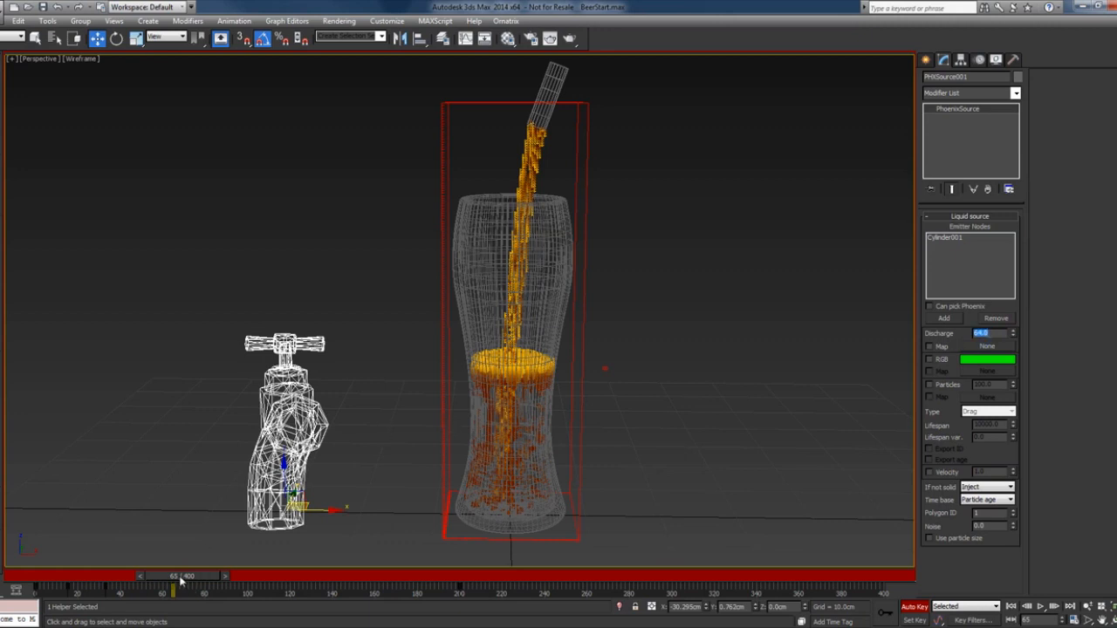
{"action": "left_click_drag", "start_coordinate": [182, 583], "coordinate": [324, 594]}
{"action": "key", "text": "w"}
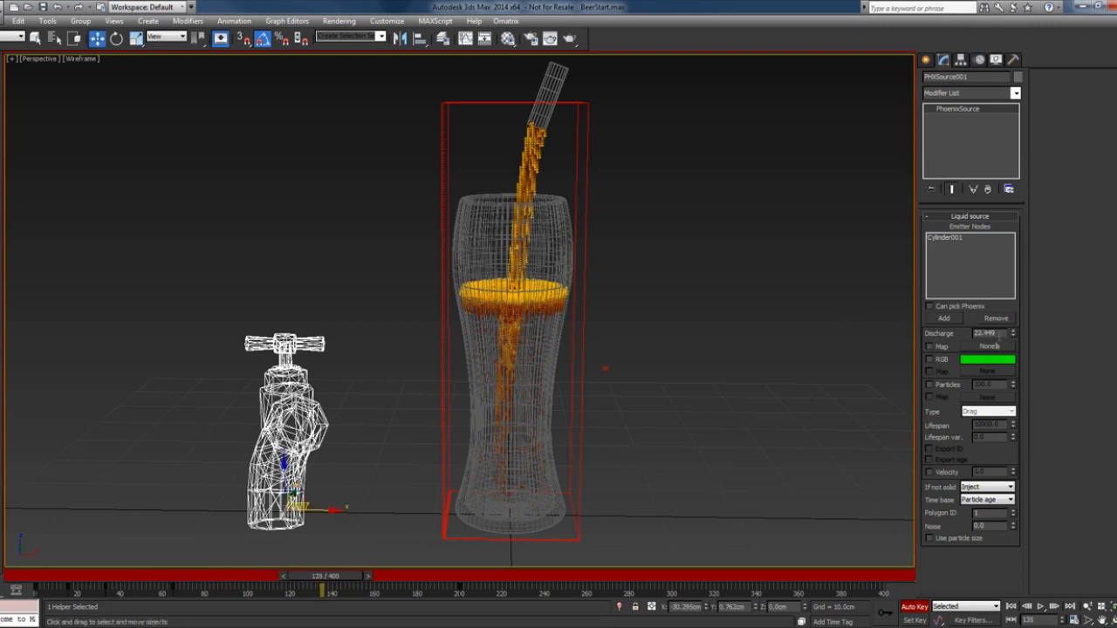
{"action": "double_click", "coordinate": [998, 334]}
{"action": "type", "text": "120"}
{"action": "key", "text": "Return"}
{"action": "left_click_drag", "start_coordinate": [324, 590], "coordinate": [459, 590]}
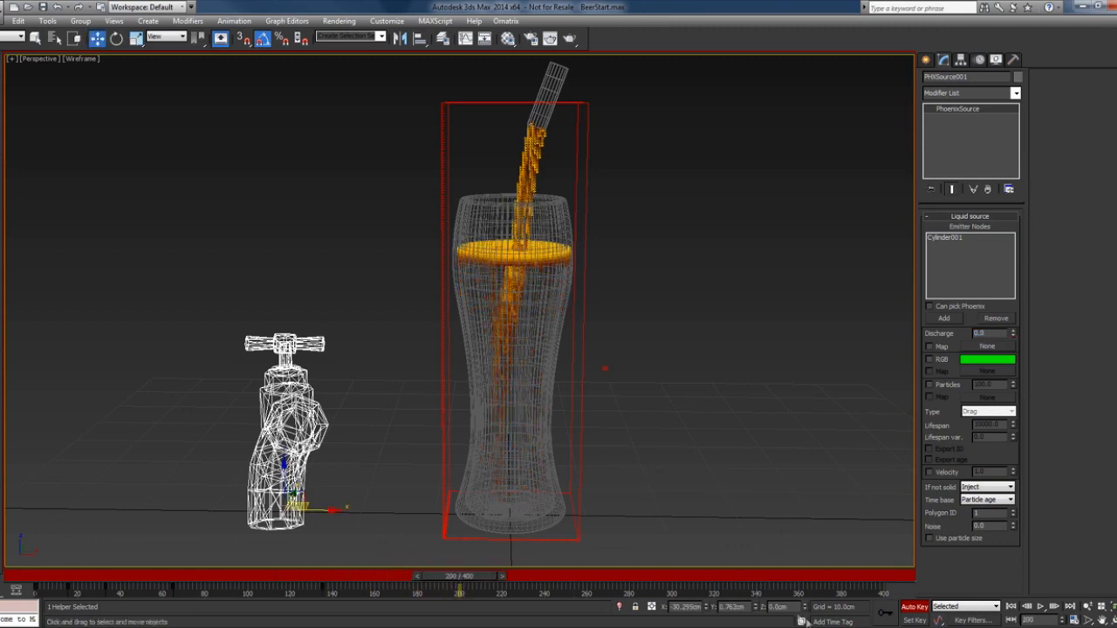
{"action": "left_click", "coordinate": [913, 607]}
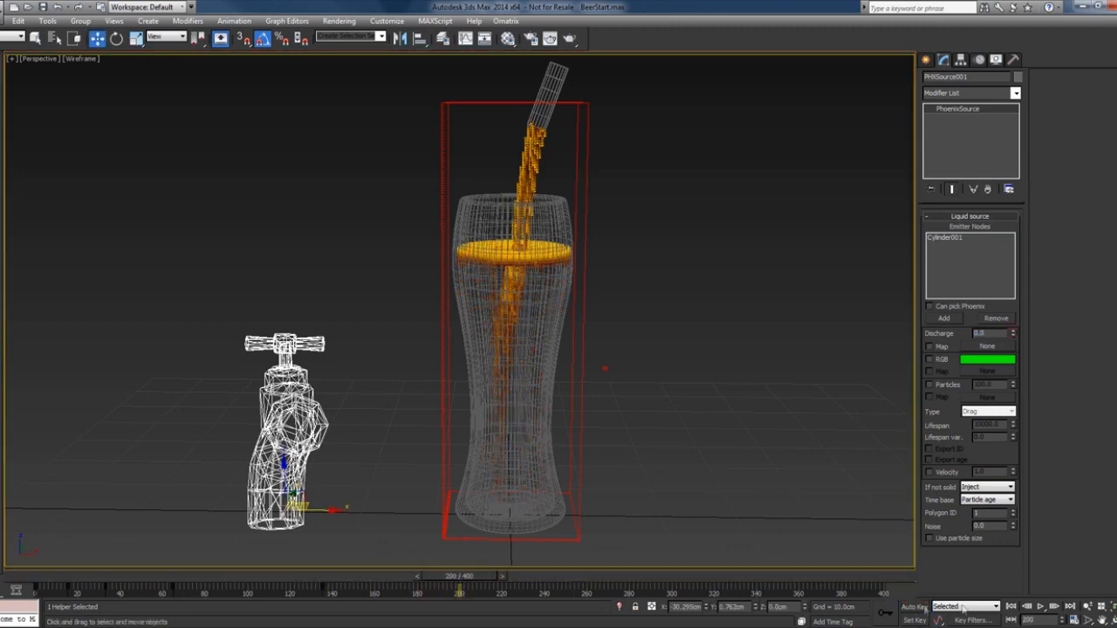
- Open the Discharge animation curve and reshape the tangents of its early keys so the flow bulges just after frame 33
{"action": "right_click", "coordinate": [993, 334]}
{"action": "left_click", "coordinate": [1000, 512]}
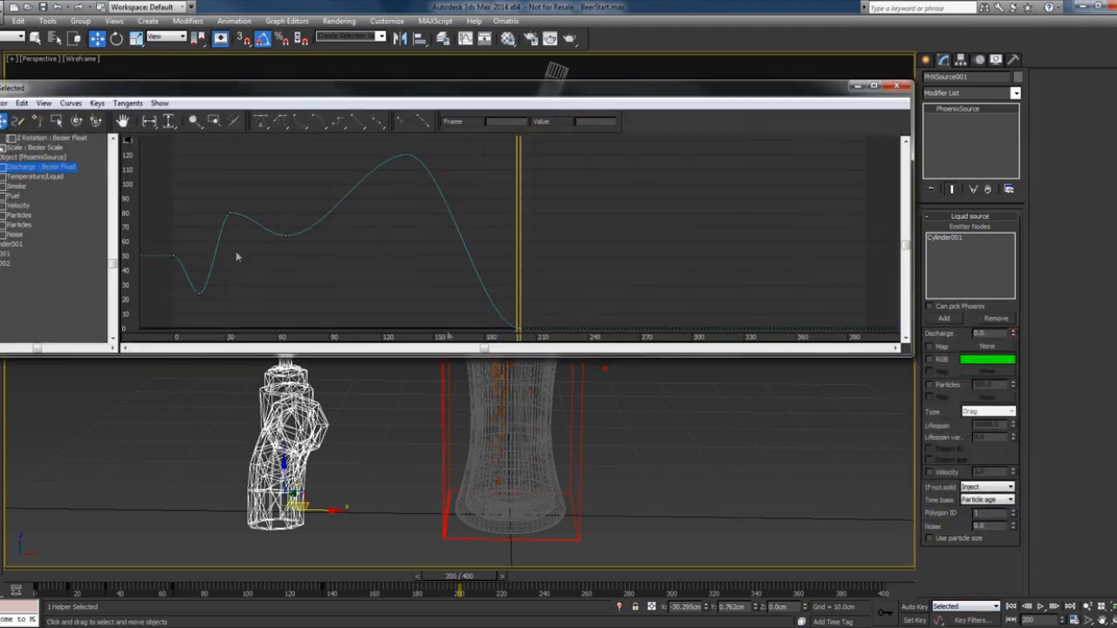
{"action": "left_click", "coordinate": [186, 250]}
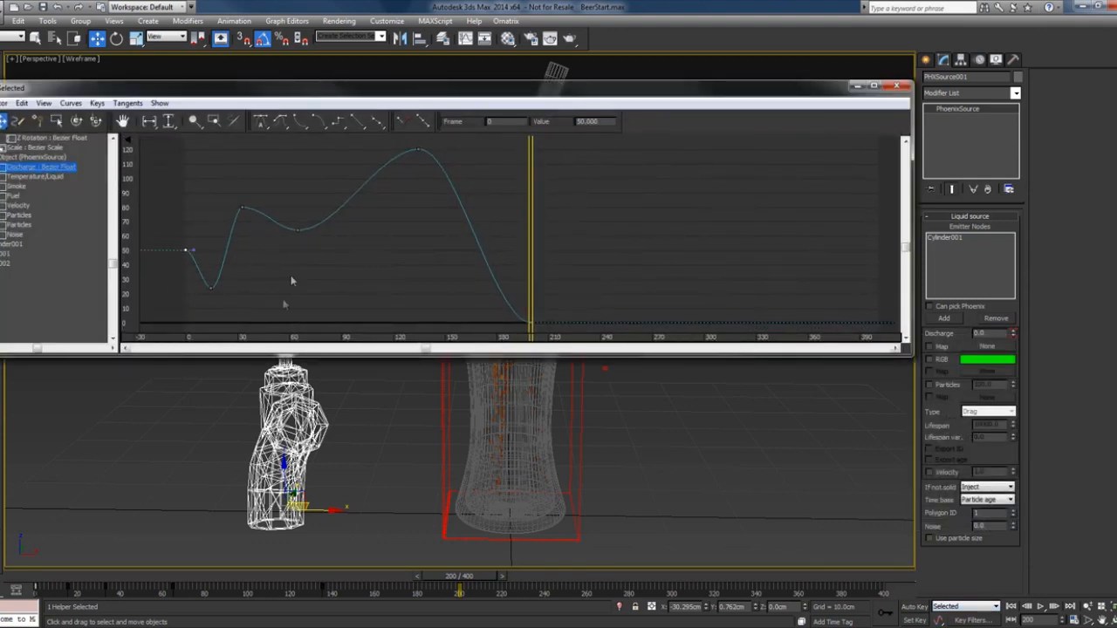
{"action": "middle_click_drag", "start_coordinate": [354, 210], "coordinate": [351, 220]}
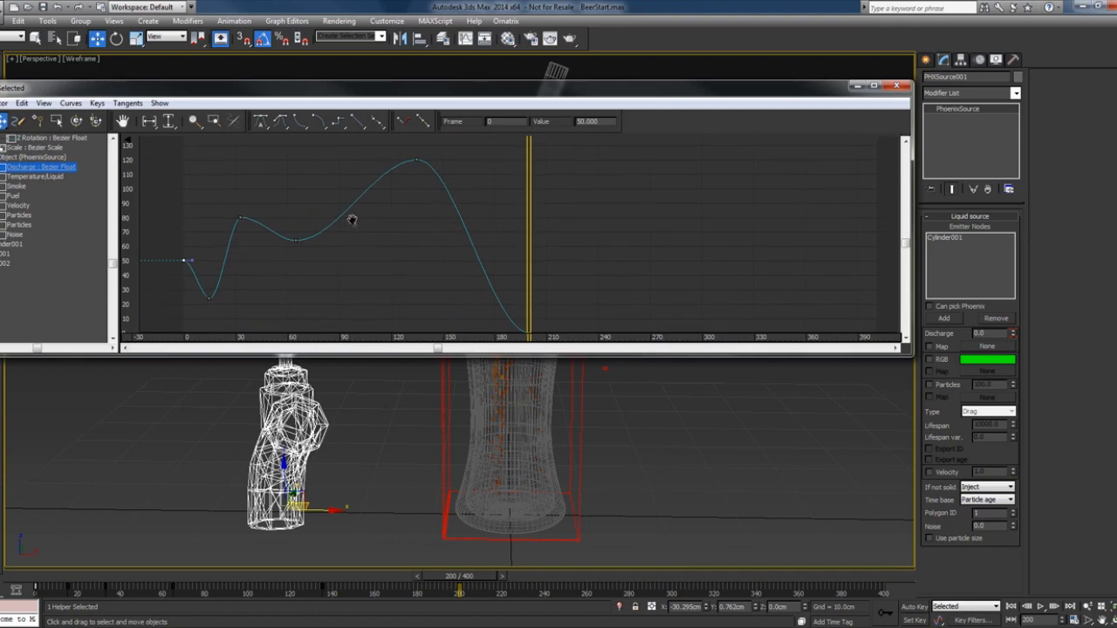
{"action": "left_click", "coordinate": [300, 124]}
{"action": "left_click", "coordinate": [210, 298]}
{"action": "left_click", "coordinate": [241, 218]}
{"action": "left_click_drag", "start_coordinate": [230, 219], "coordinate": [267, 209]}
{"action": "left_click", "coordinate": [296, 240]}
{"action": "middle_click_drag", "start_coordinate": [322, 239], "coordinate": [325, 249]}
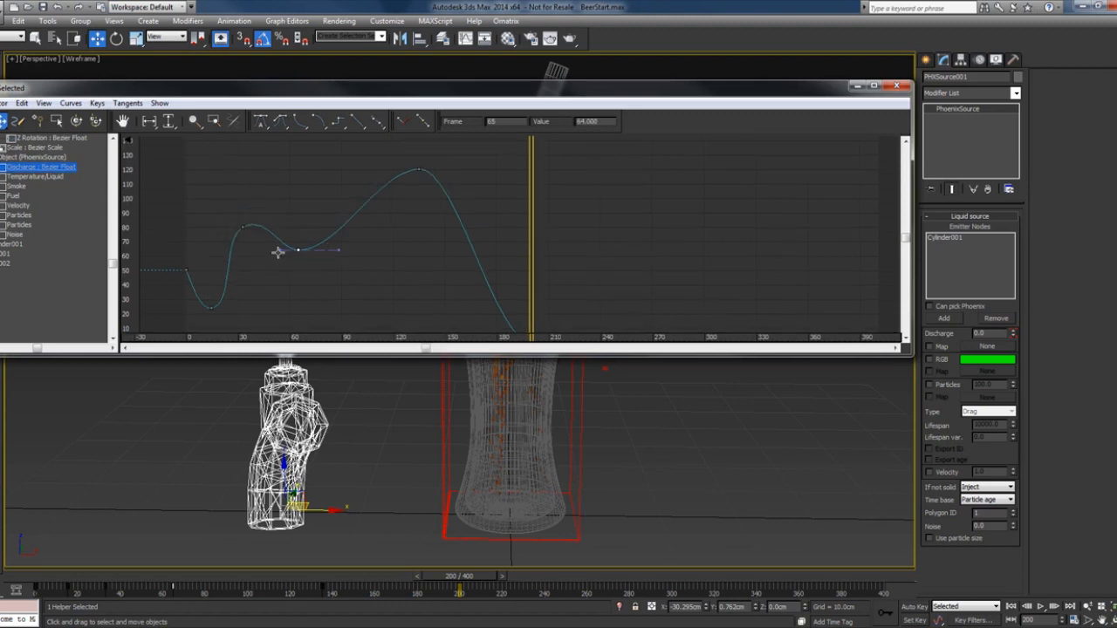
{"action": "left_click_drag", "start_coordinate": [278, 251], "coordinate": [277, 254]}
- Adjust the tangents at the frame 135 peak, make the curve drop steeply into the frame 200 key, and close the curve editor
{"action": "left_click", "coordinate": [399, 182]}
{"action": "left_click_drag", "start_coordinate": [399, 158], "coordinate": [441, 188]}
{"action": "middle_click_drag", "start_coordinate": [551, 301], "coordinate": [550, 272]}
{"action": "left_click_drag", "start_coordinate": [551, 277], "coordinate": [497, 329]}
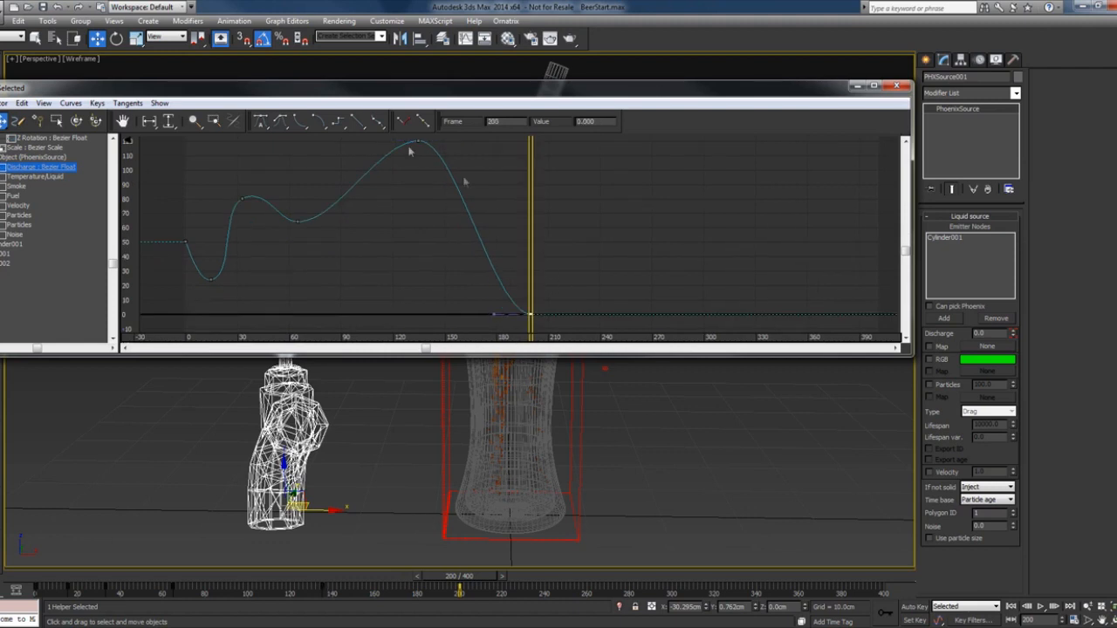
{"action": "left_click", "coordinate": [300, 121]}
{"action": "middle_click_drag", "start_coordinate": [397, 180], "coordinate": [402, 228]}
{"action": "left_click_drag", "start_coordinate": [395, 174], "coordinate": [449, 194]}
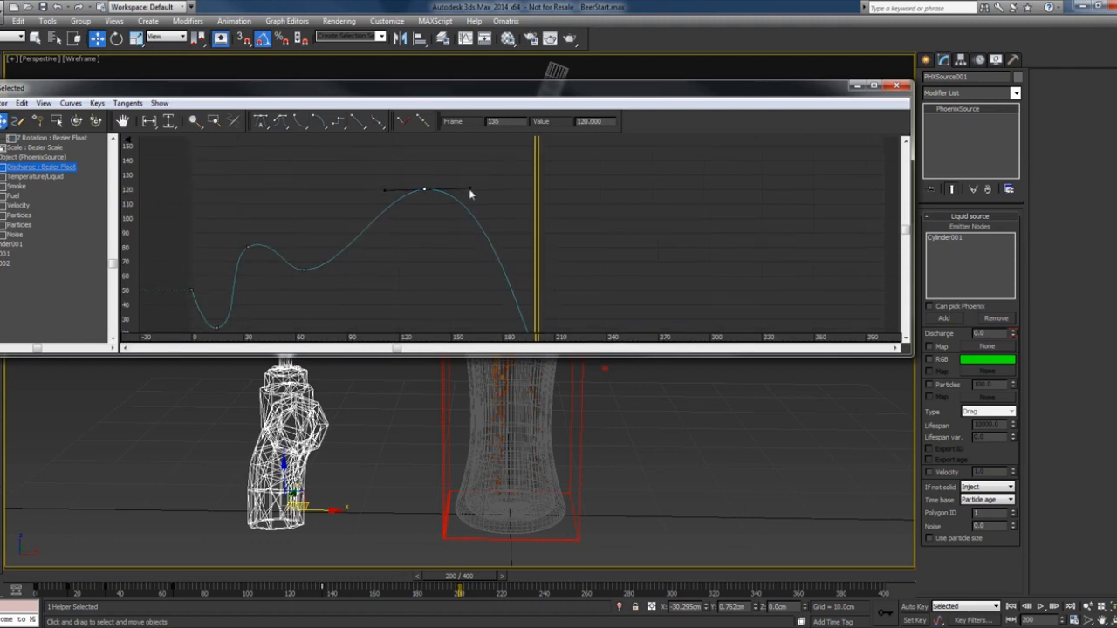
{"action": "middle_click_drag", "start_coordinate": [423, 224], "coordinate": [434, 184]}
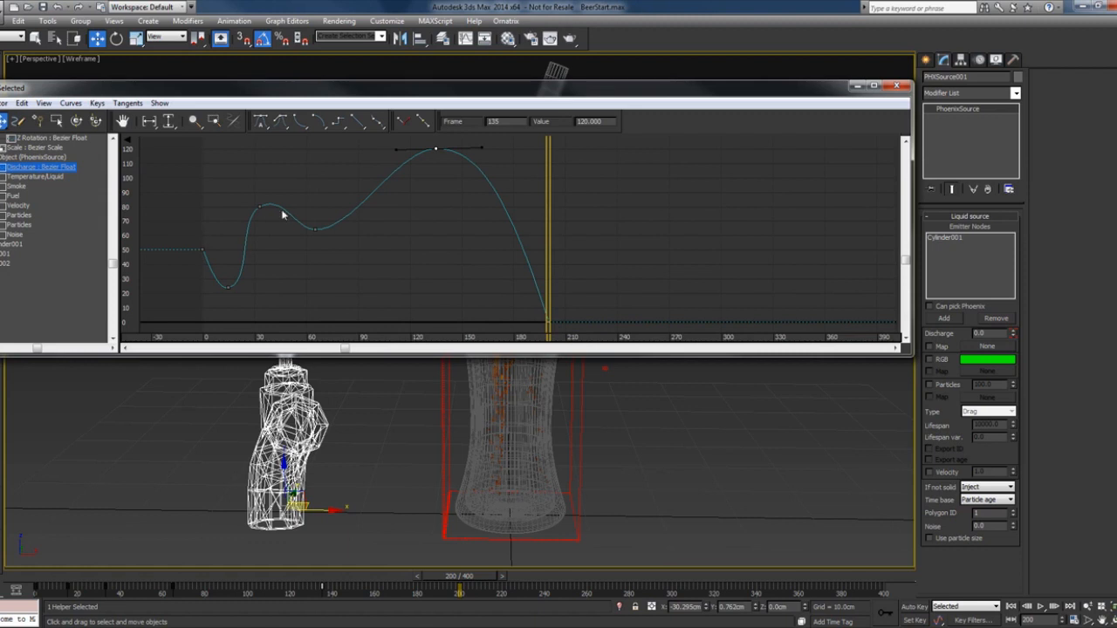
{"action": "left_click", "coordinate": [896, 85]}
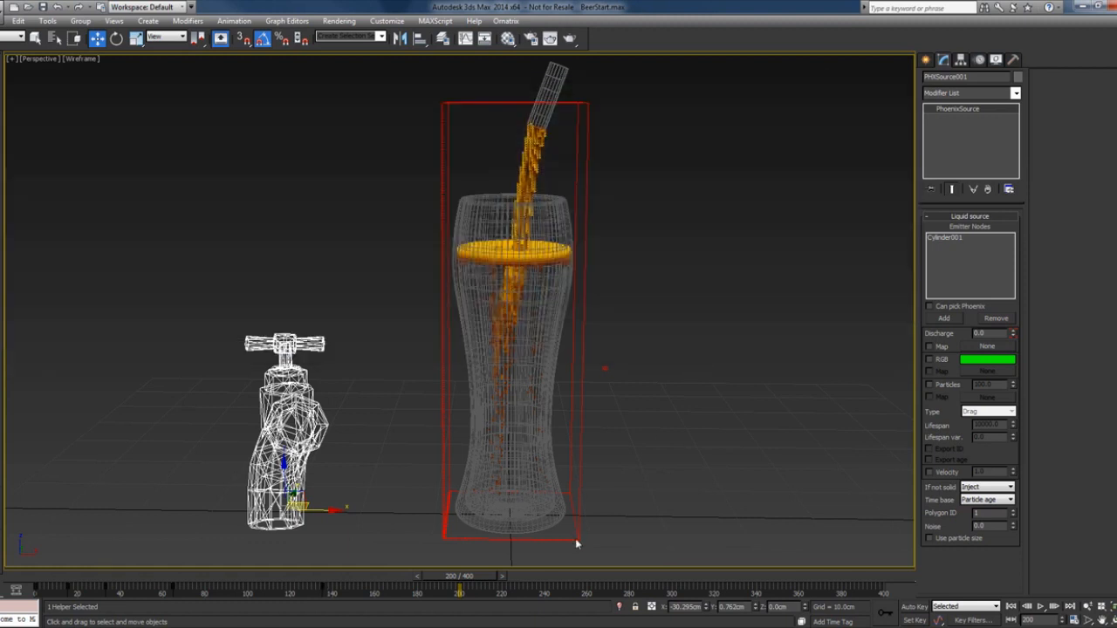
- Select the Phoenix FD simulator, reduce its grid Cell size to 0.19 cm and start the simulation
{"action": "key", "text": "q"}
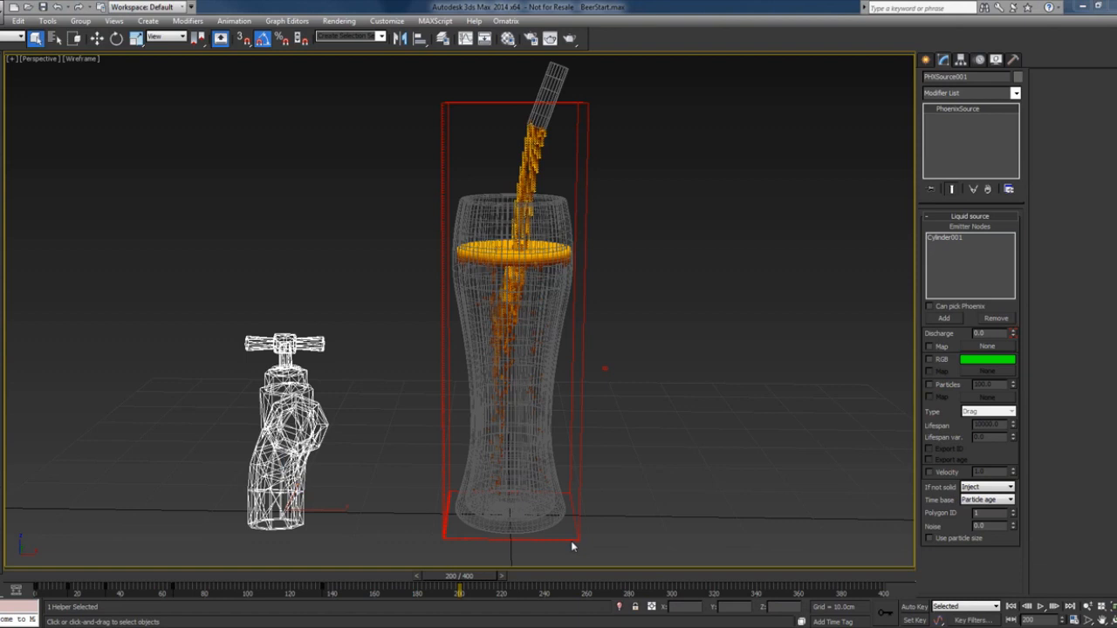
{"action": "left_click", "coordinate": [573, 546]}
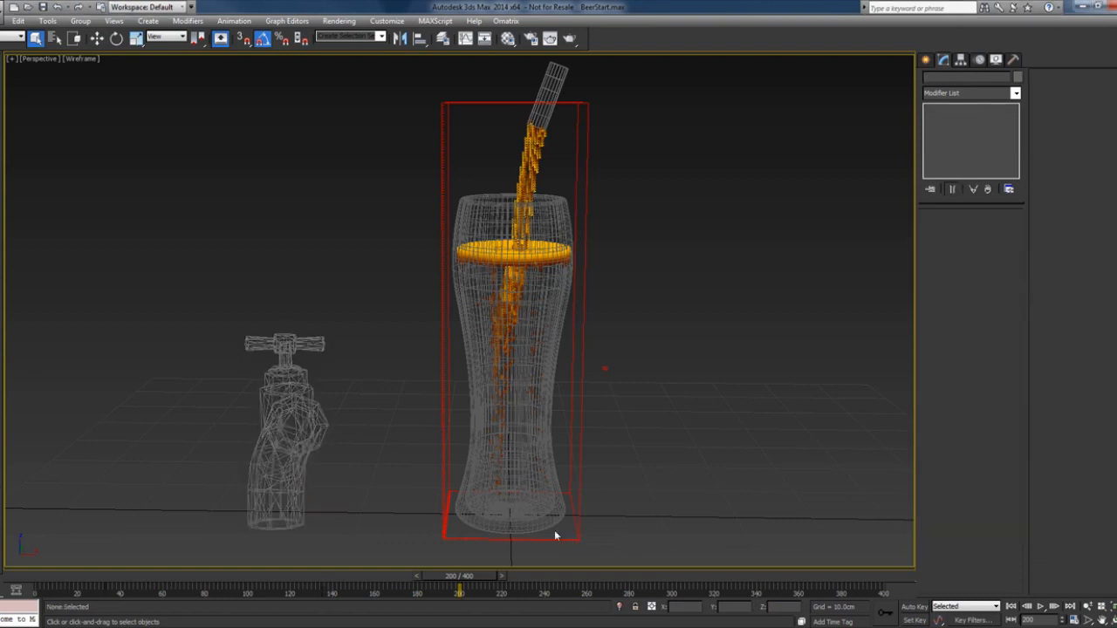
{"action": "left_click", "coordinate": [578, 539]}
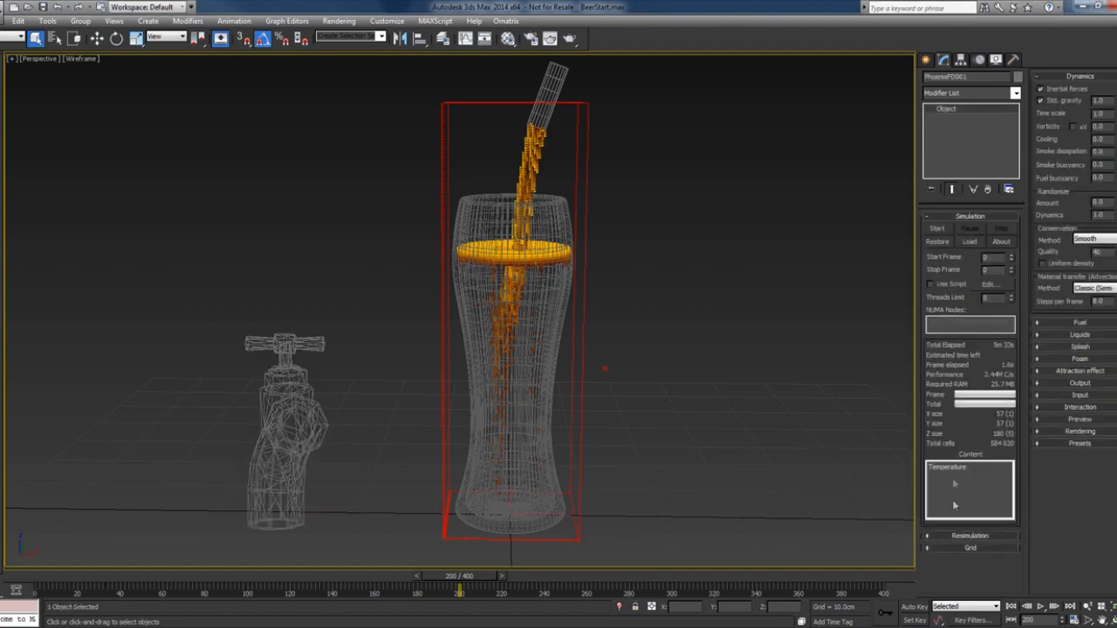
{"action": "left_click", "coordinate": [967, 548]}
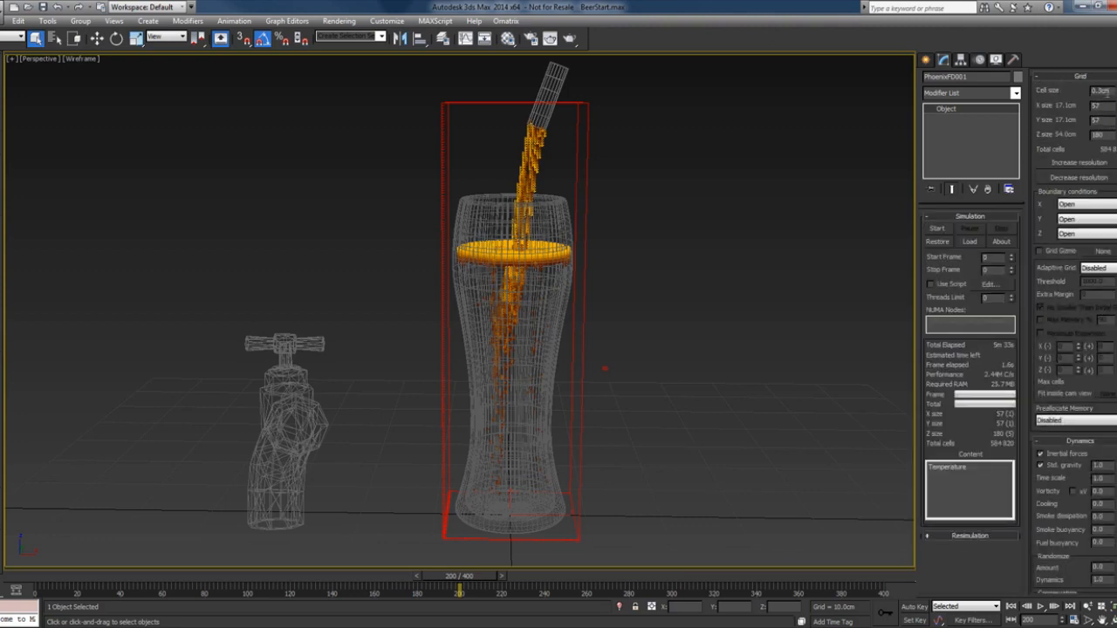
{"action": "left_click", "coordinate": [1116, 94]}
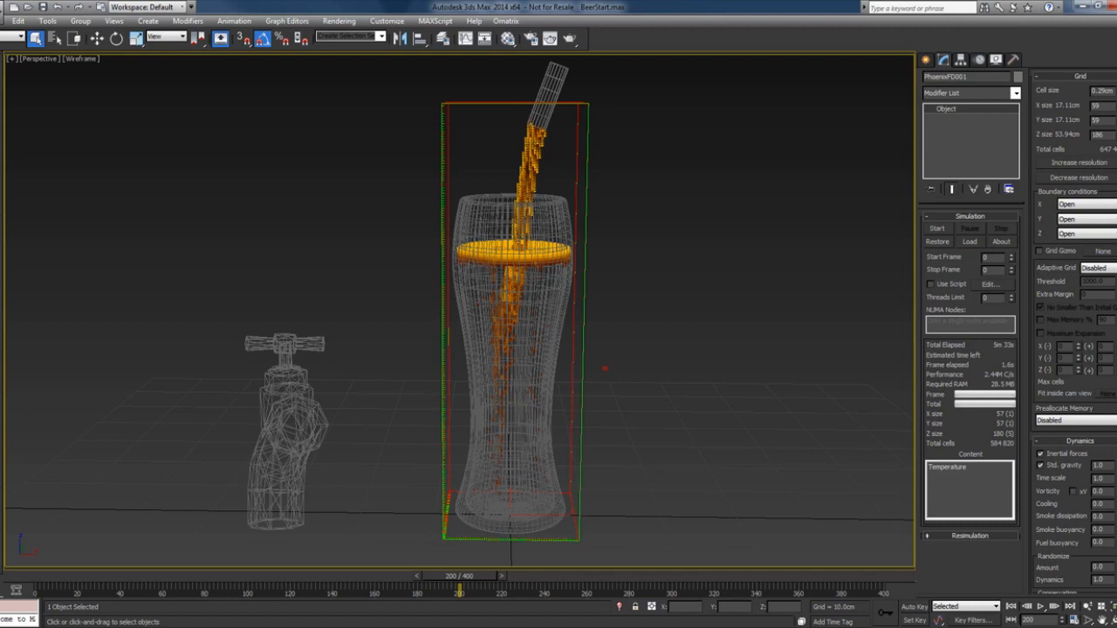
{"action": "left_click_drag", "start_coordinate": [1116, 94], "coordinate": [1116, 103]}
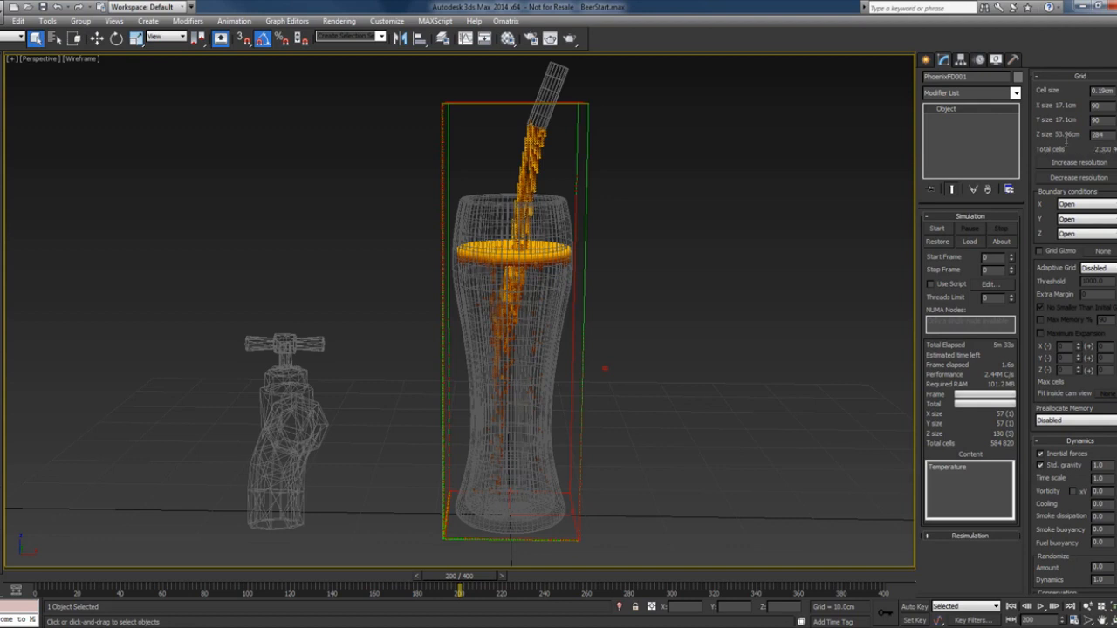
{"action": "left_click", "coordinate": [937, 229]}
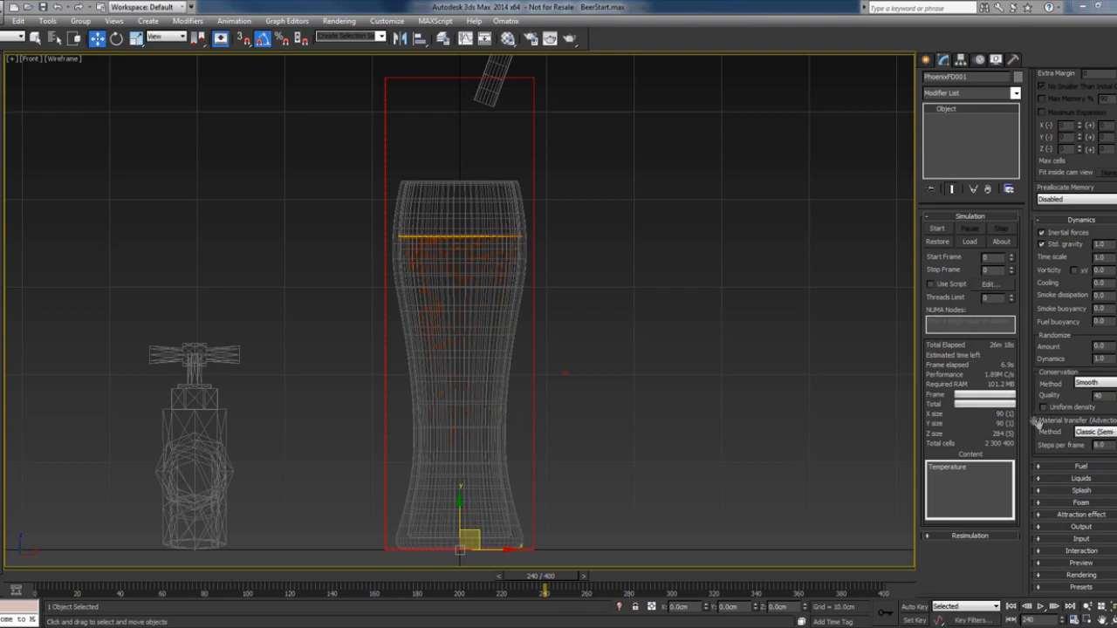
{"action": "mouse_move", "coordinate": [1050, 431]}
{"action": "left_mouse_down"}
{"action": "mouse_move", "coordinate": [1056, 445]}
{"action": "mouse_move", "coordinate": [1060, 412]}
{"action": "left_mouse_up"}
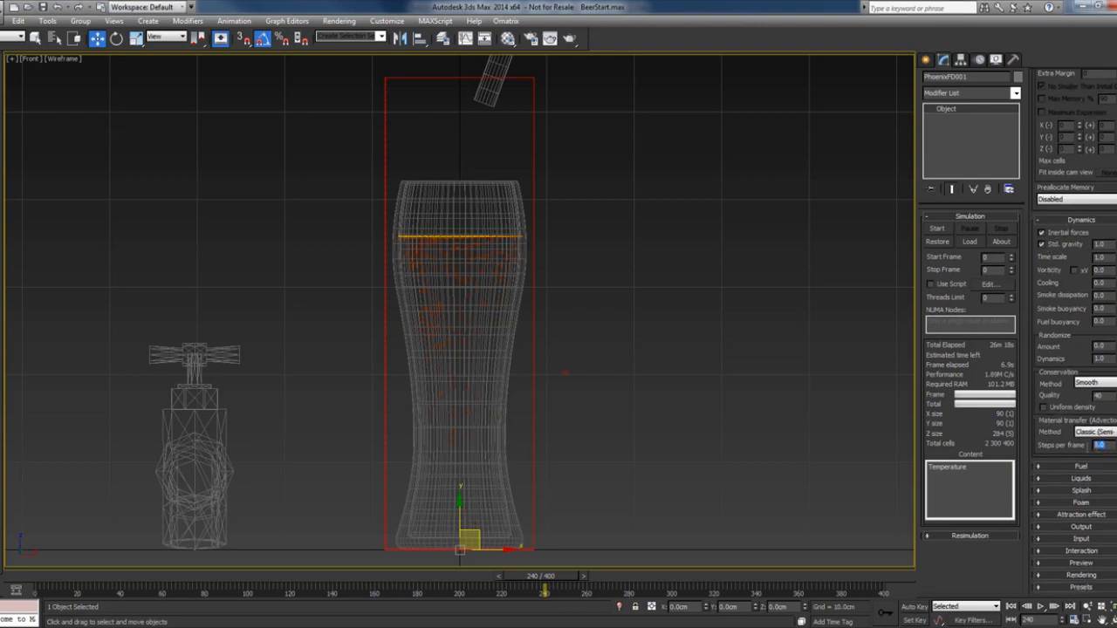
{"action": "double_click", "coordinate": [1102, 445]}
- Switch to Pdplayer and play the pour video labelled 200, scrubbing through the early frames to examine the splash
{"action": "left_click", "coordinate": [131, 627]}
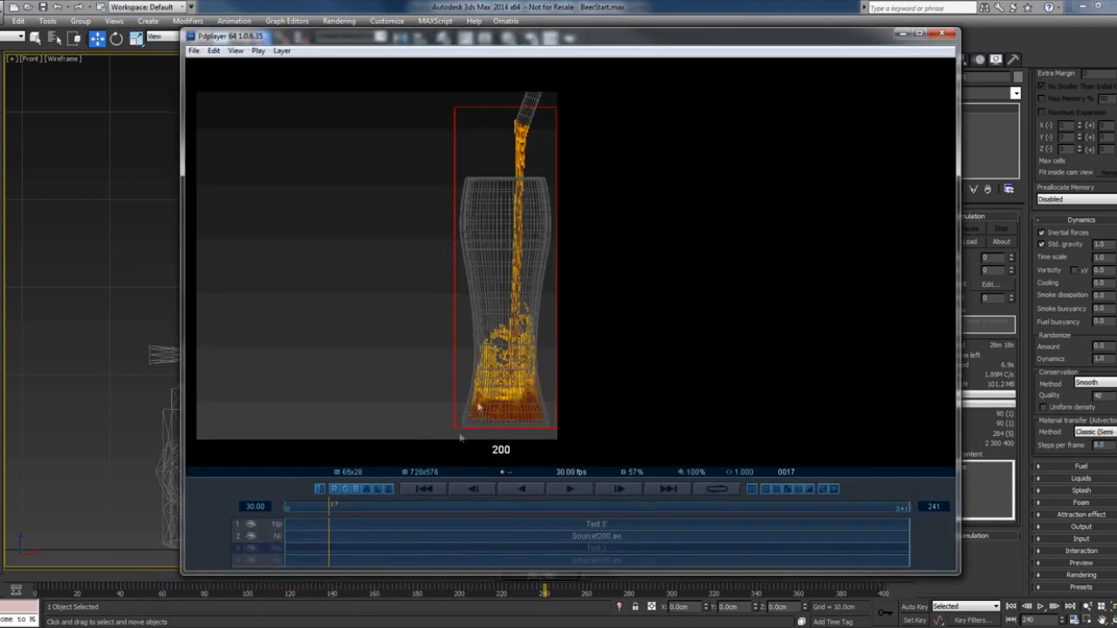
{"action": "left_click", "coordinate": [571, 489]}
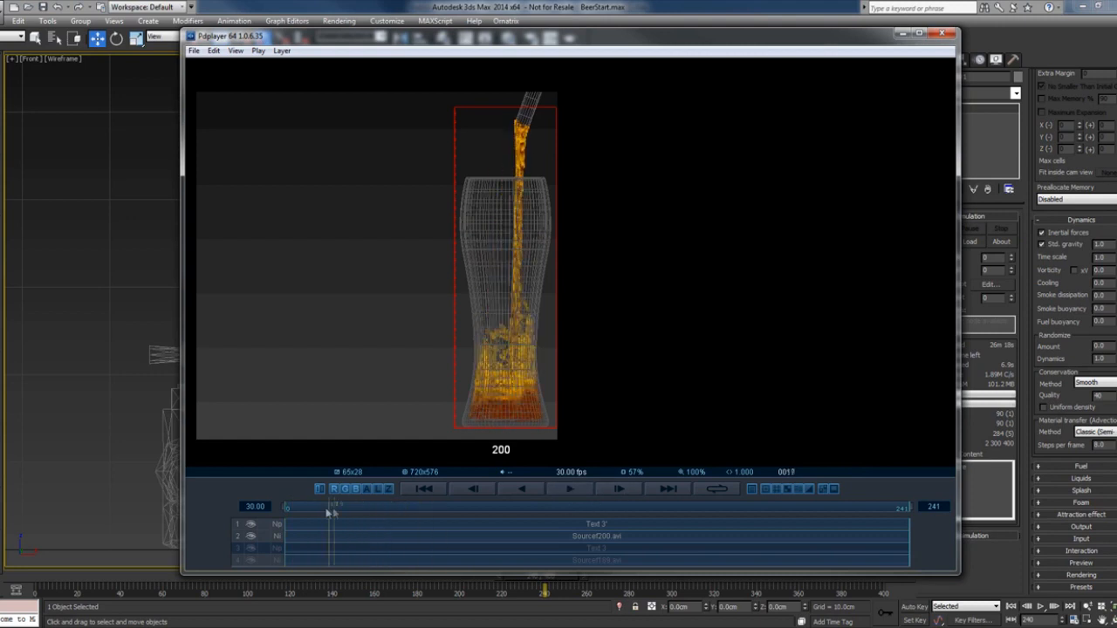
{"action": "left_click_drag", "start_coordinate": [329, 511], "coordinate": [372, 514]}
{"action": "left_click", "coordinate": [571, 488]}
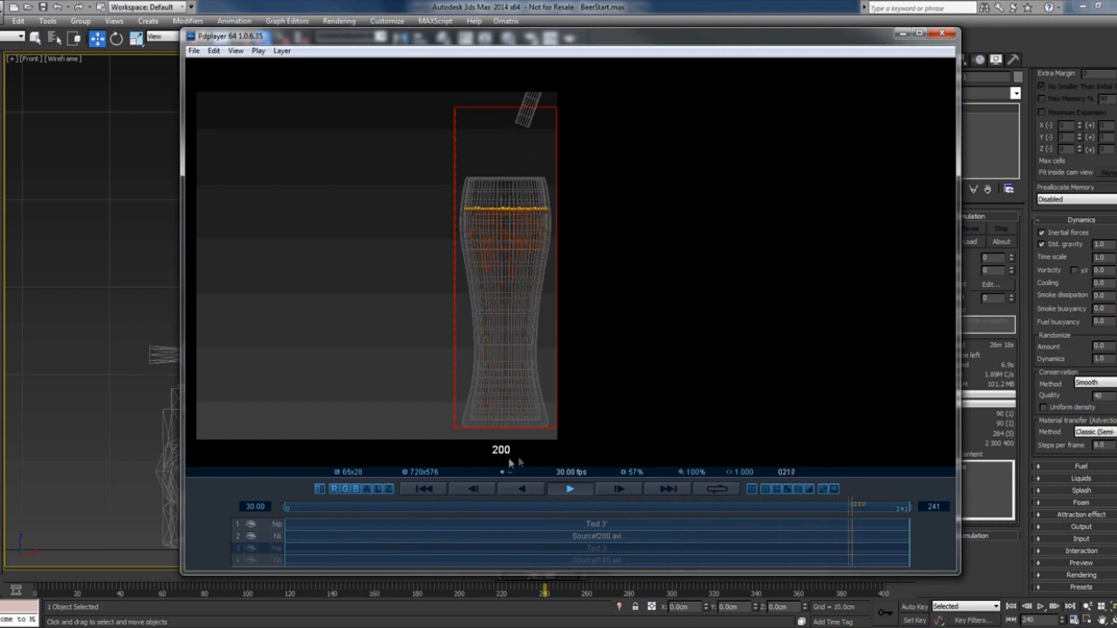
- Show the layers of the pour labelled 189 and play it beside the 200 version, pausing at frame 16 to compare them
{"action": "left_click", "coordinate": [251, 560]}
{"action": "left_click", "coordinate": [251, 548]}
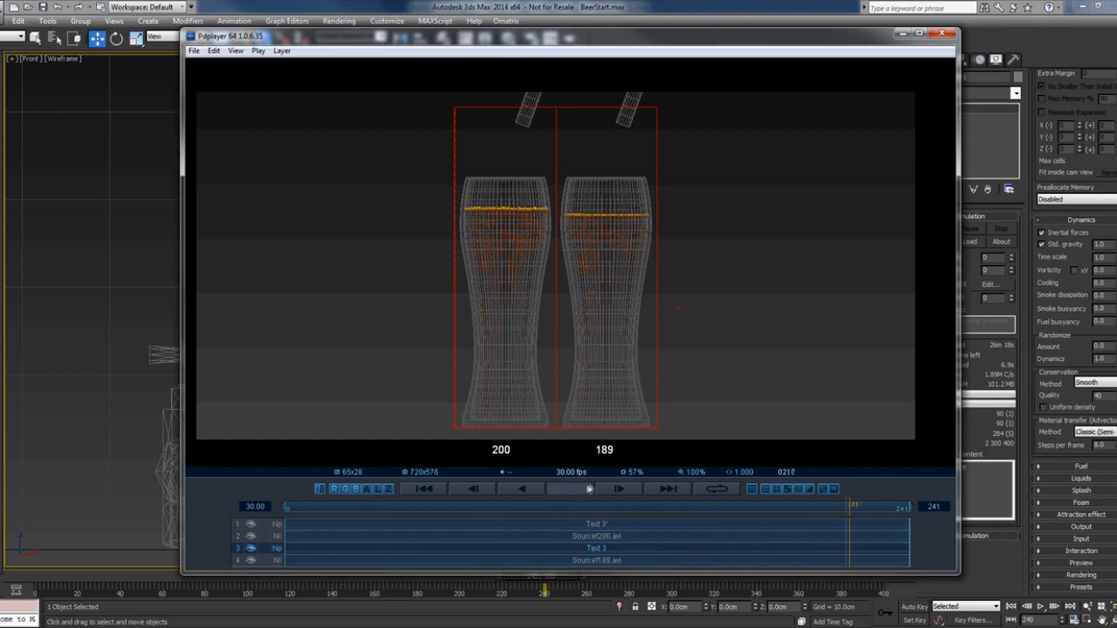
{"action": "left_click", "coordinate": [589, 489]}
{"action": "left_click", "coordinate": [574, 488]}
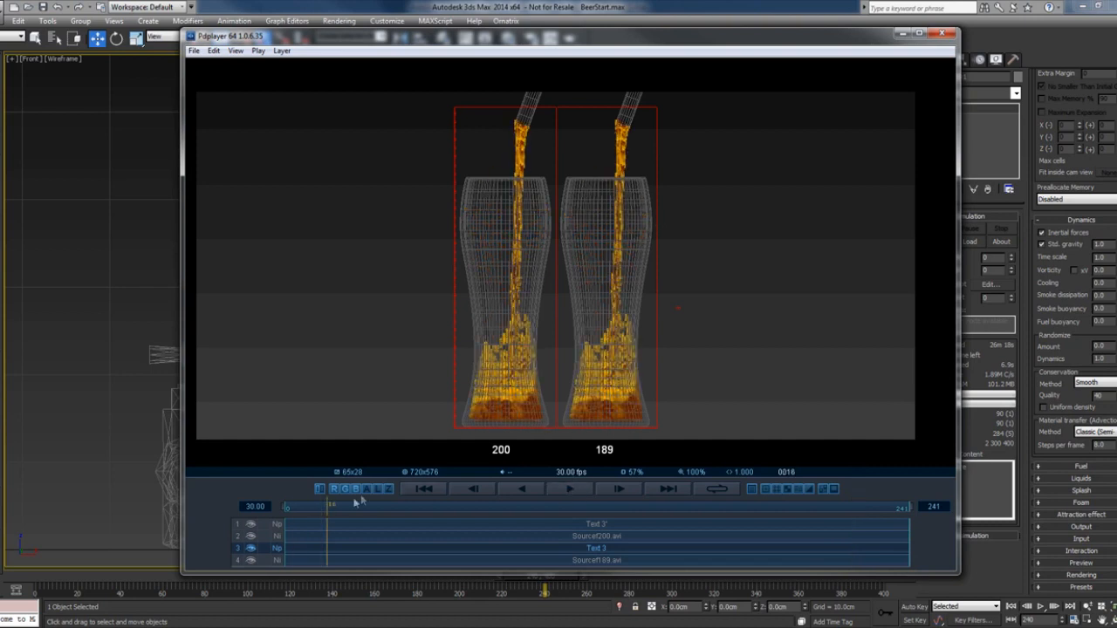
- Scrub and play the 200 and 189 pours side by side to compare how the glasses fill, and close the player
{"action": "left_click_drag", "start_coordinate": [333, 504], "coordinate": [425, 509]}
{"action": "left_click", "coordinate": [568, 490]}
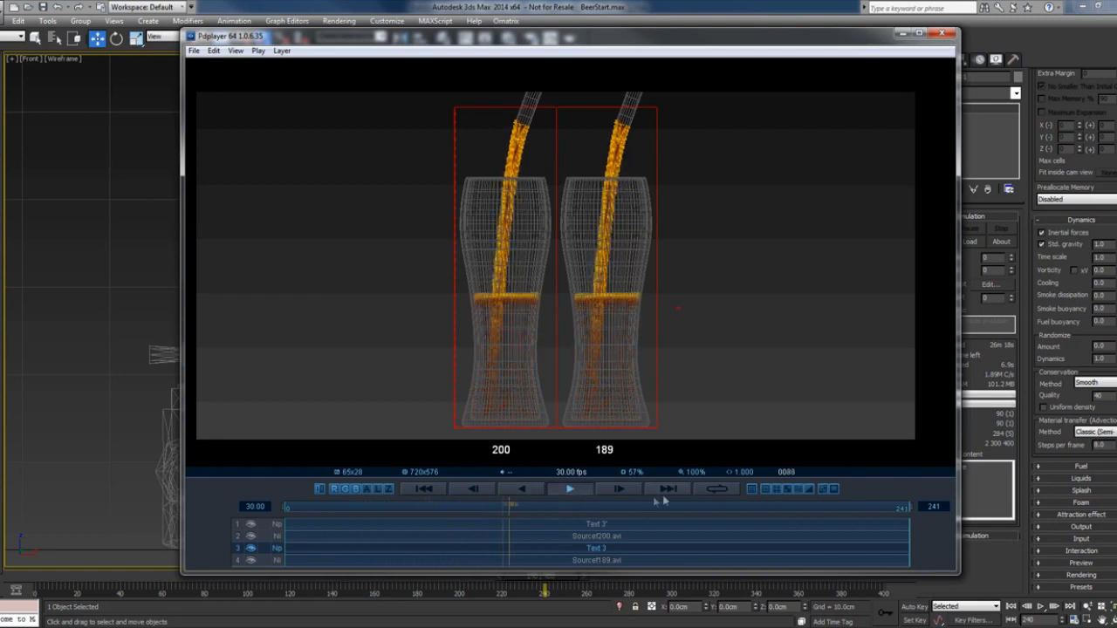
{"action": "left_click", "coordinate": [572, 492]}
{"action": "left_click", "coordinate": [941, 32]}
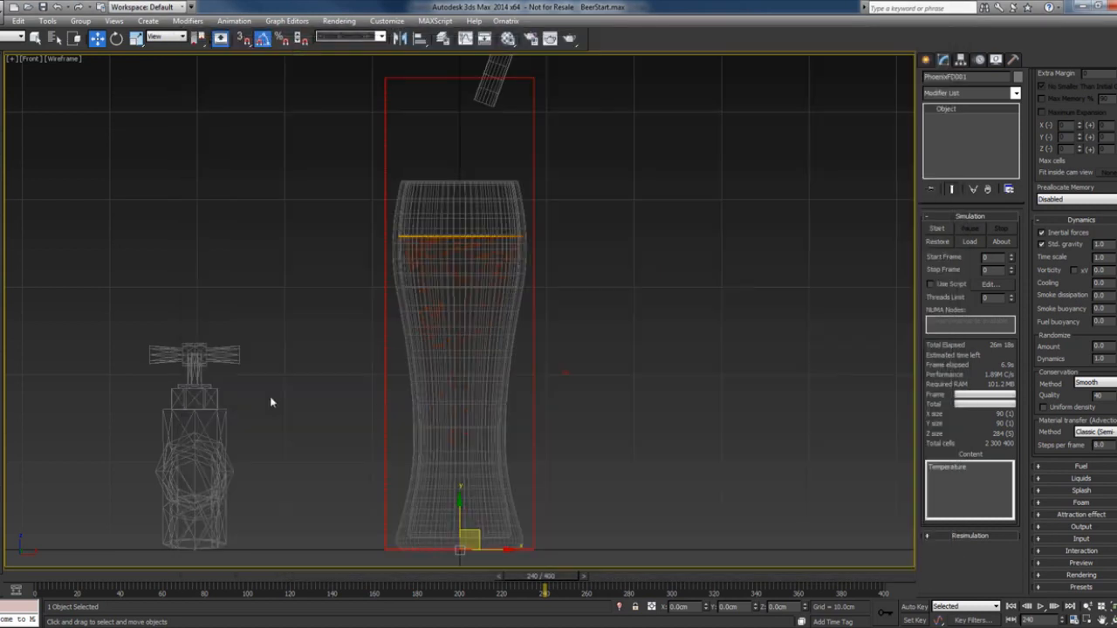
- Select the liquid source and scrub between frames 188 and 200 to examine how the discharge and pour end
{"action": "left_click", "coordinate": [205, 419]}
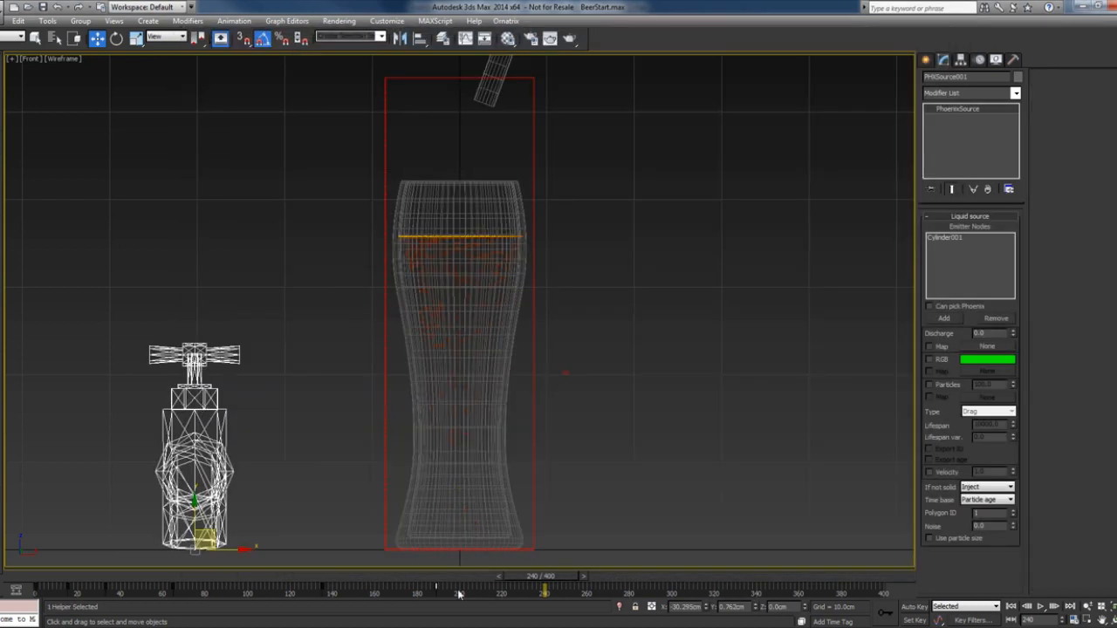
{"action": "left_click_drag", "start_coordinate": [542, 576], "coordinate": [436, 592]}
{"action": "key", "text": "w"}
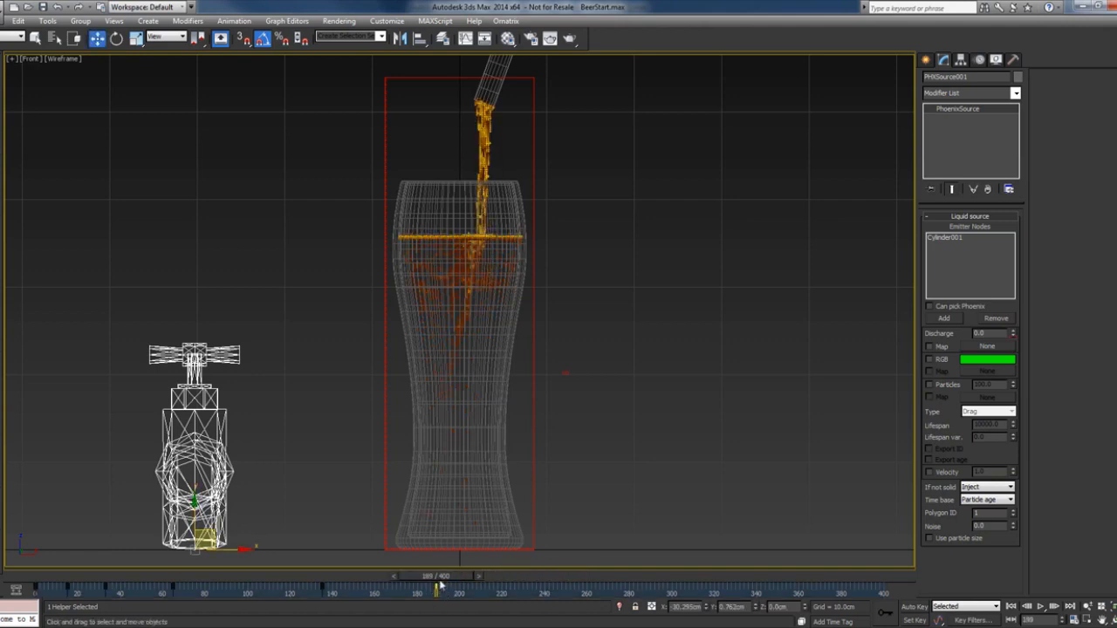
{"action": "mouse_move", "coordinate": [448, 578]}
{"action": "left_mouse_down"}
{"action": "mouse_move", "coordinate": [471, 582]}
{"action": "mouse_move", "coordinate": [439, 594]}
{"action": "mouse_move", "coordinate": [452, 583]}
{"action": "mouse_move", "coordinate": [435, 582]}
{"action": "left_mouse_up"}
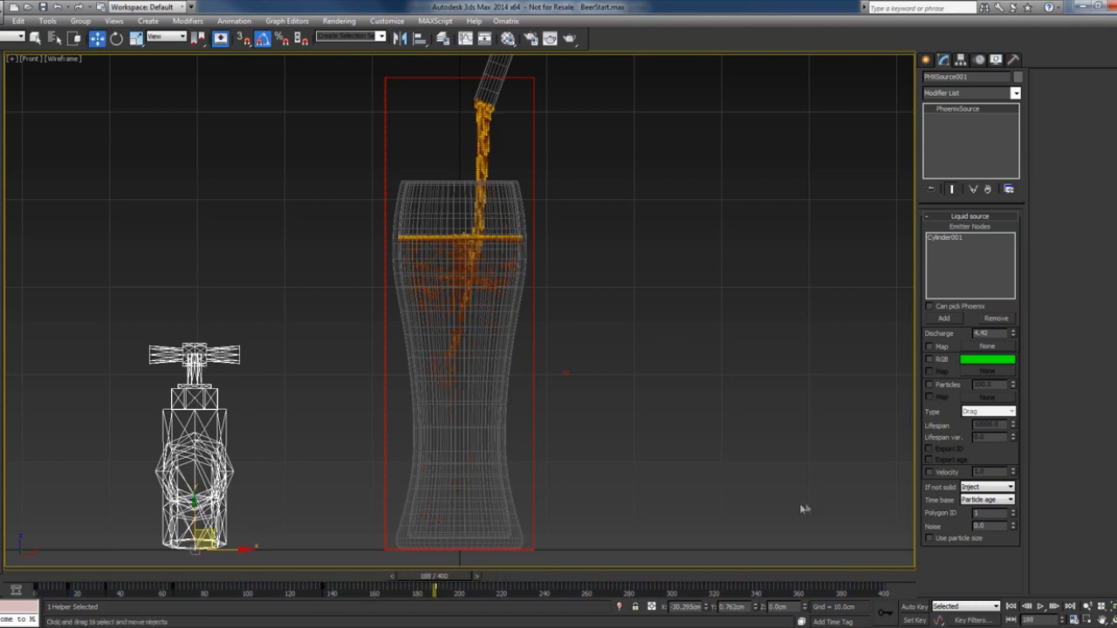
{"action": "left_click", "coordinate": [681, 377]}
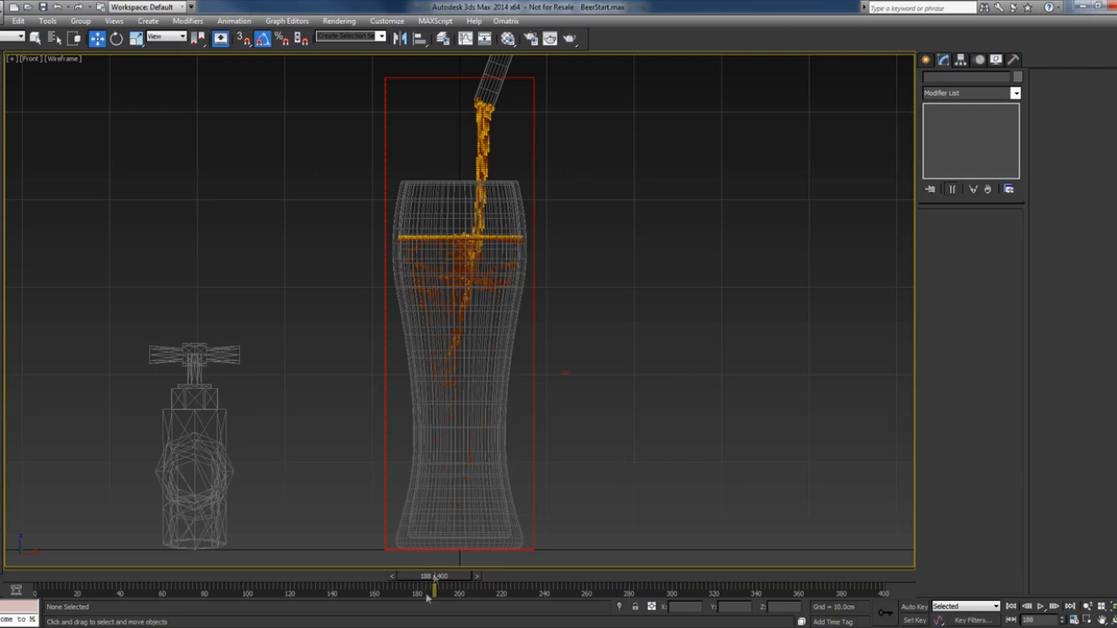
{"action": "left_click_drag", "start_coordinate": [455, 583], "coordinate": [480, 584]}
{"action": "key", "text": "w"}
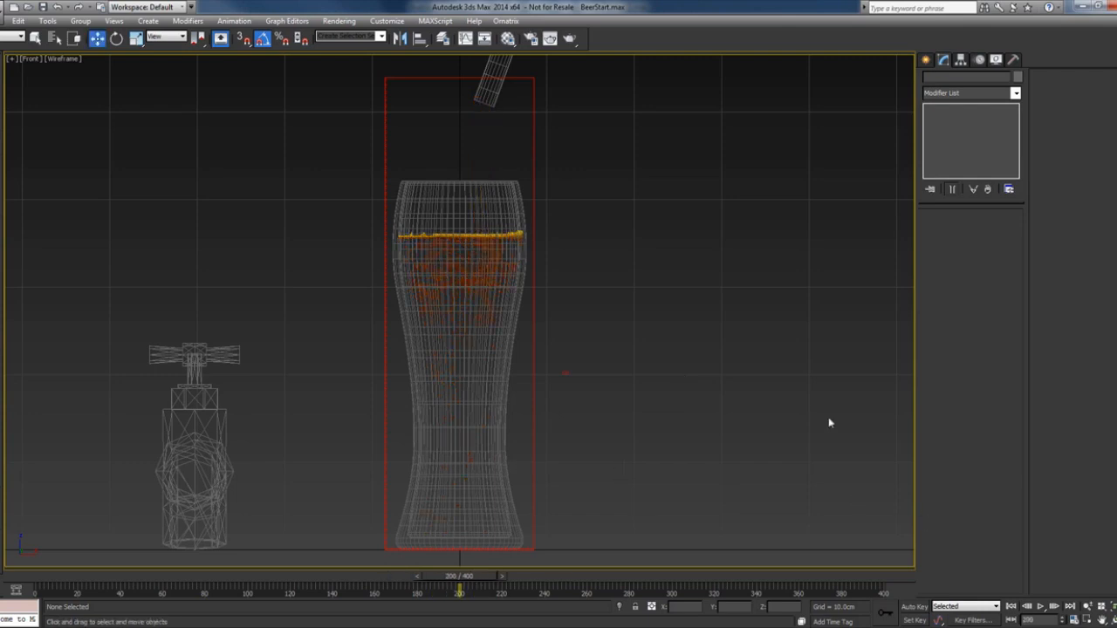
{"action": "key", "text": "q"}
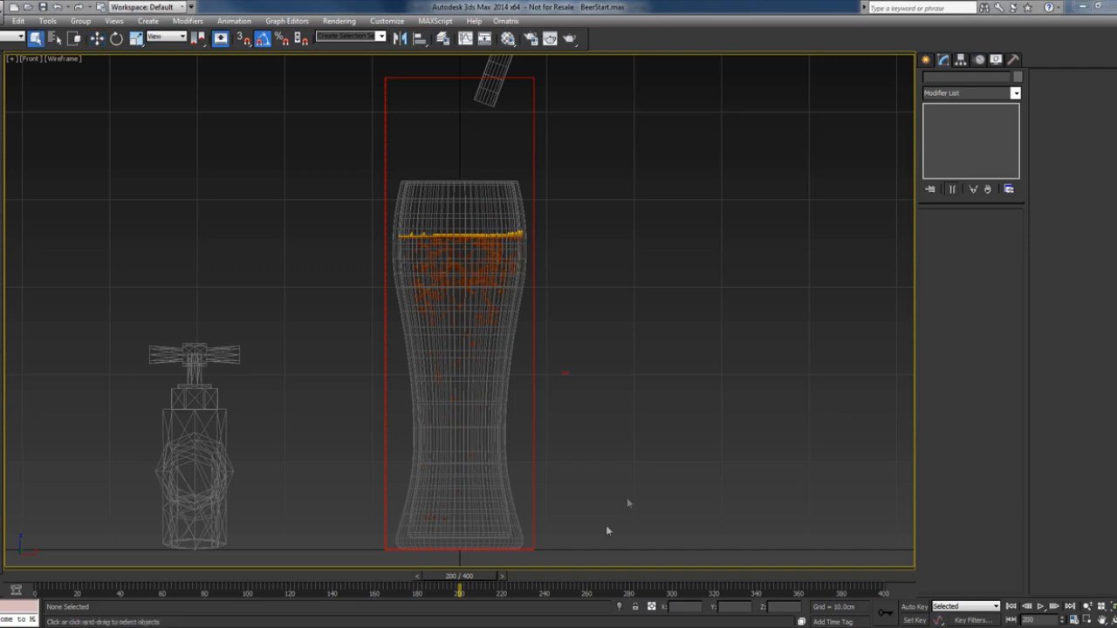
- Select the Phoenix FD simulator, enable Foam and set its birth Rate to 1
{"action": "left_click", "coordinate": [533, 548]}
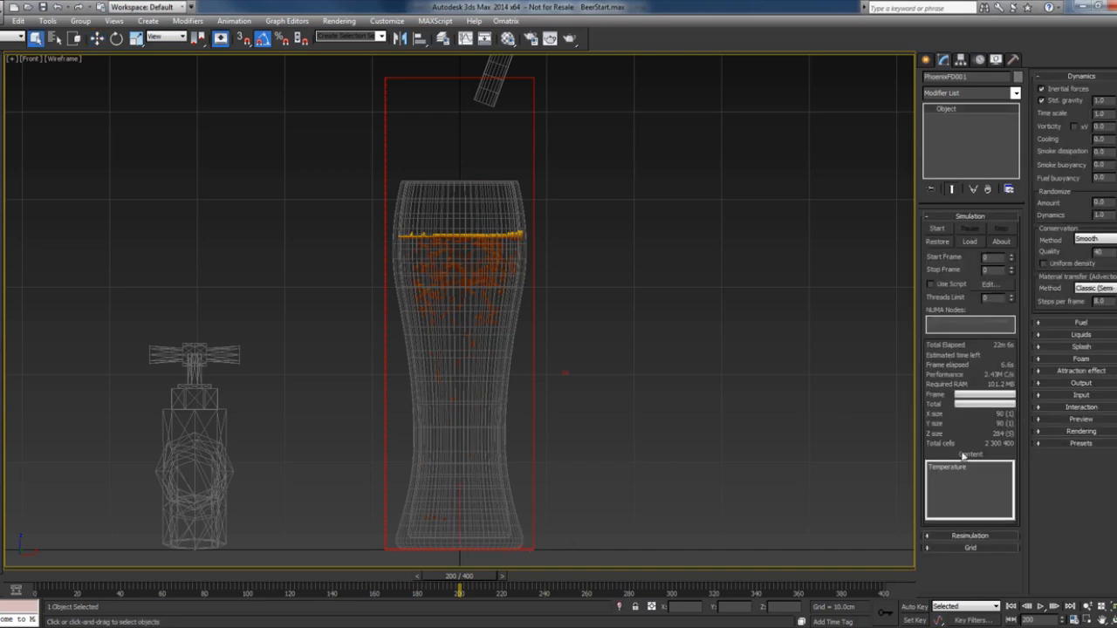
{"action": "left_click", "coordinate": [1066, 360]}
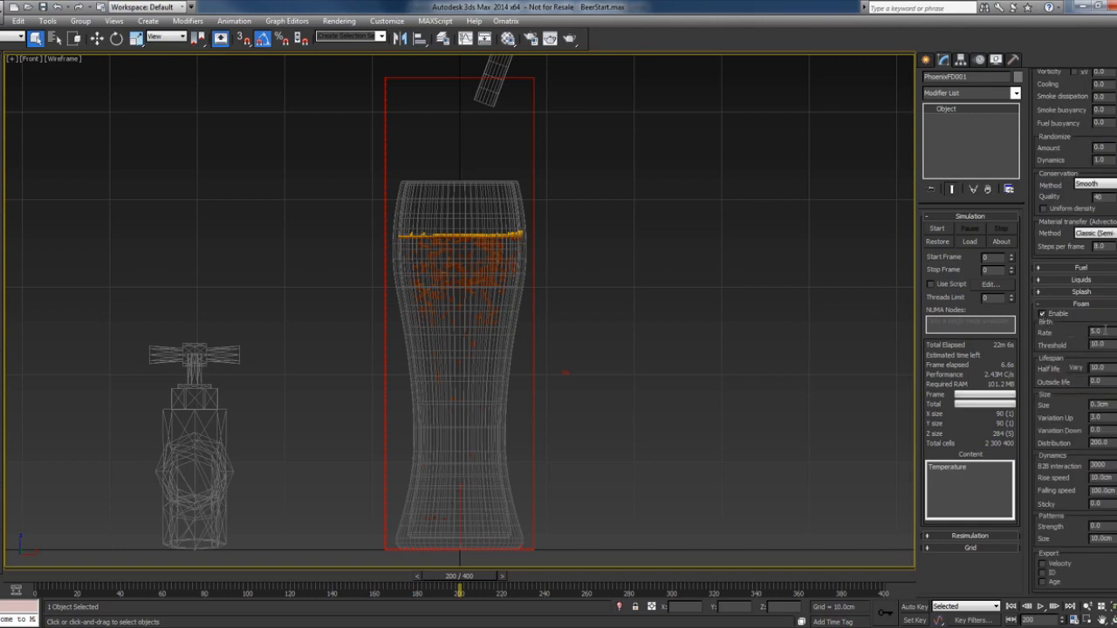
{"action": "double_click", "coordinate": [1104, 331]}
{"action": "type", "text": "1"}
{"action": "key", "text": "Return"}
- Decrease the simulator's grid resolution twice to a 0.297 cm cell size and start the simulation
{"action": "left_click", "coordinate": [989, 550]}
{"action": "left_click_drag", "start_coordinate": [1065, 95], "coordinate": [1070, 150]}
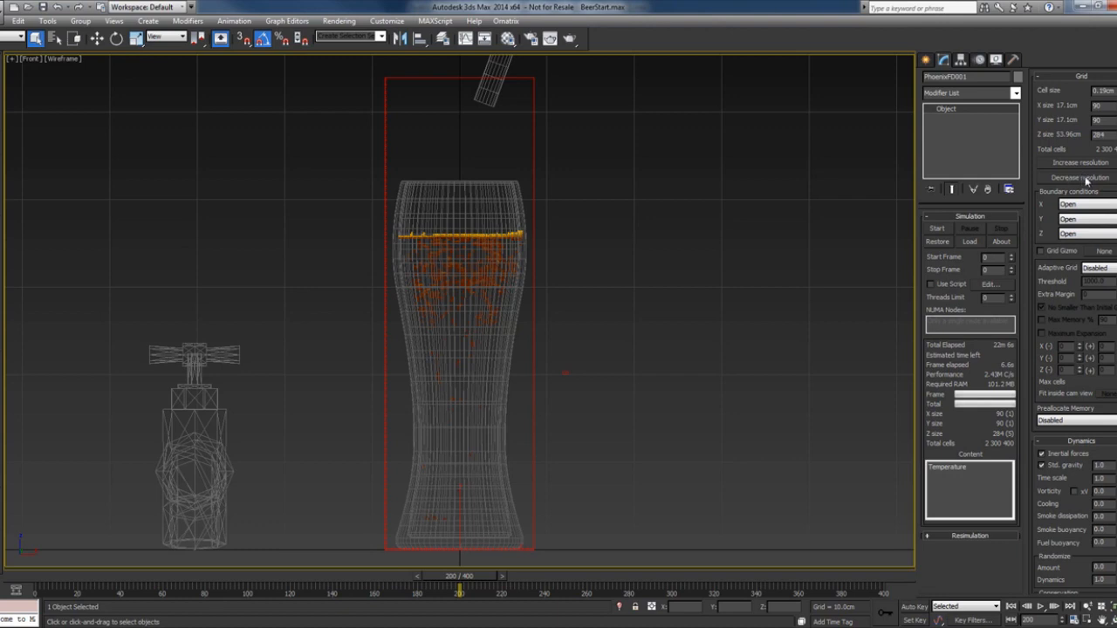
{"action": "left_click", "coordinate": [1087, 178]}
{"action": "left_click", "coordinate": [1087, 178]}
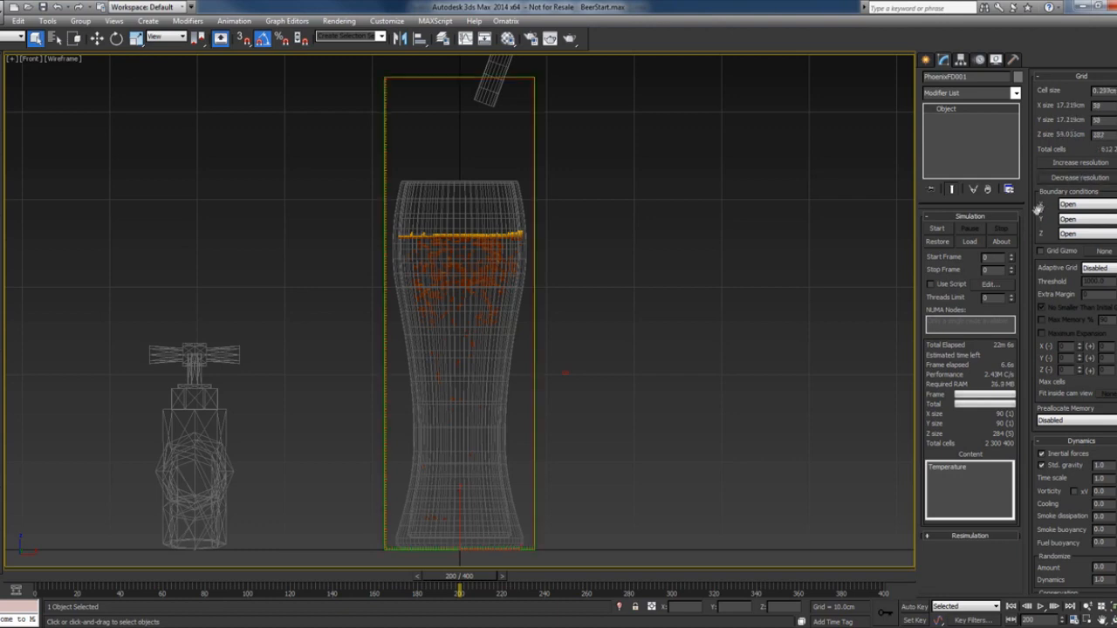
{"action": "left_click", "coordinate": [940, 229]}
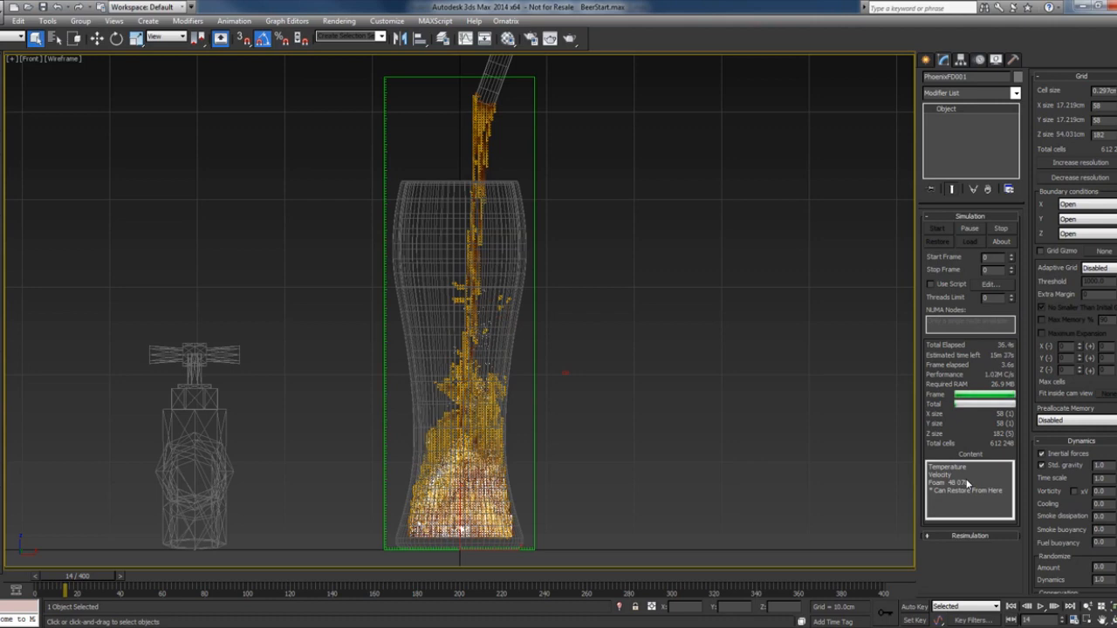
- Pause the simulation and step through frames 7 to 14 to examine how the foam builds up in the glass
{"action": "left_click", "coordinate": [970, 229]}
{"action": "key", "text": "comma"}
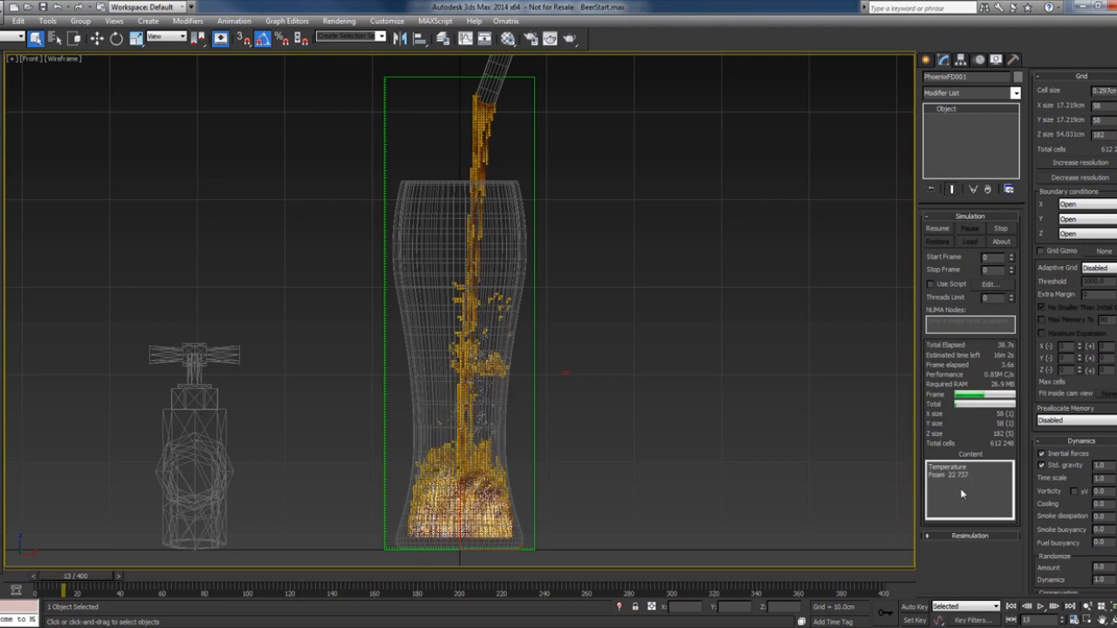
{"action": "key", "text": "period"}
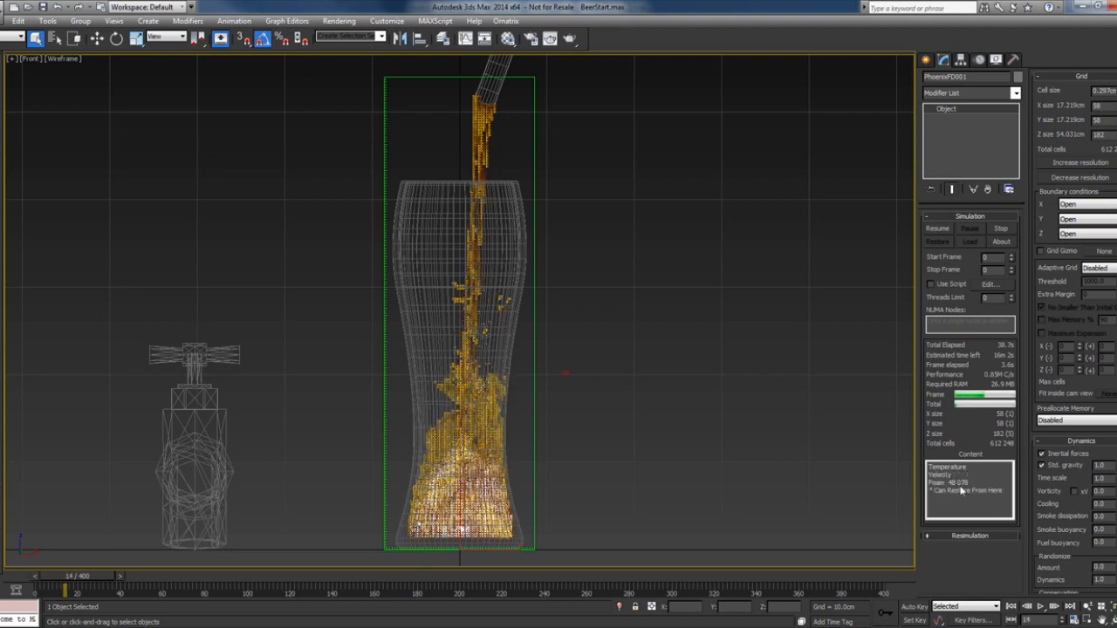
{"action": "key", "text": "comma"}
{"action": "key", "text": "period"}
{"action": "mouse_move", "coordinate": [77, 578]}
{"action": "left_mouse_down"}
{"action": "mouse_move", "coordinate": [55, 578]}
{"action": "mouse_move", "coordinate": [65, 578]}
{"action": "left_mouse_up"}
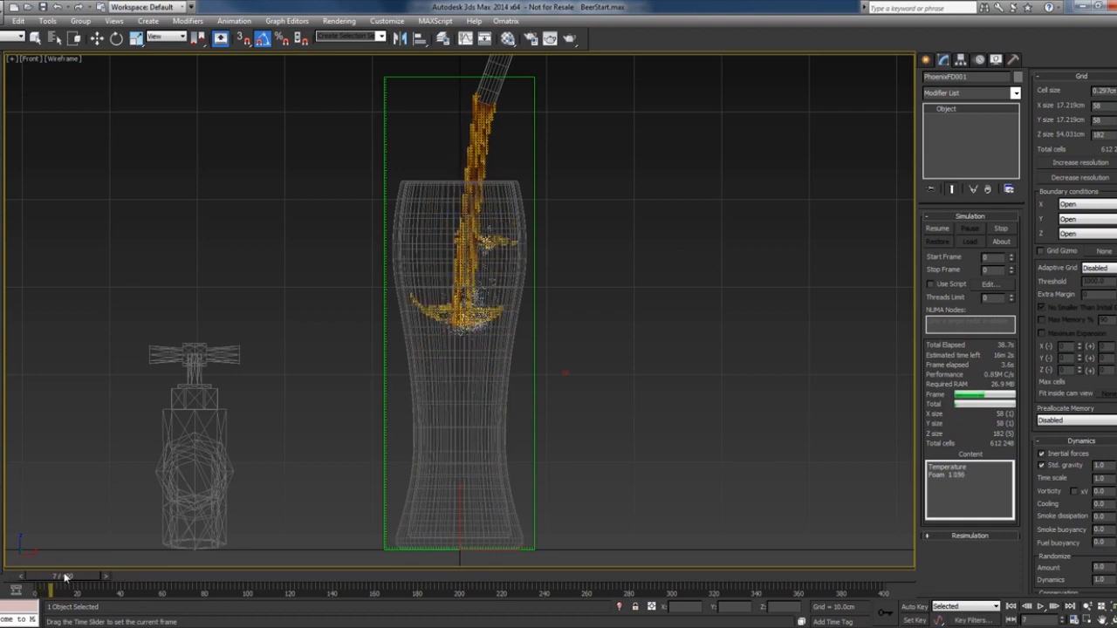
{"action": "key", "text": "q"}
{"action": "left_click_drag", "start_coordinate": [78, 576], "coordinate": [85, 576]}
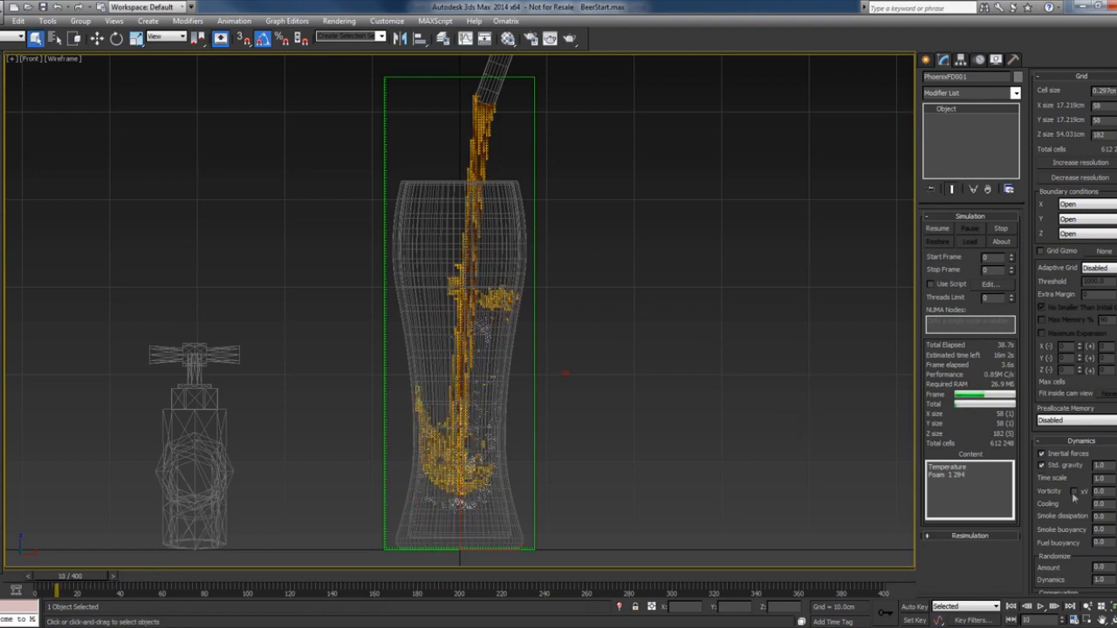
- Set the foam birth Threshold to 50 and restart the simulation
{"action": "scroll", "coordinate": [1072, 492], "scroll_direction": "down", "scroll_amount": 8}
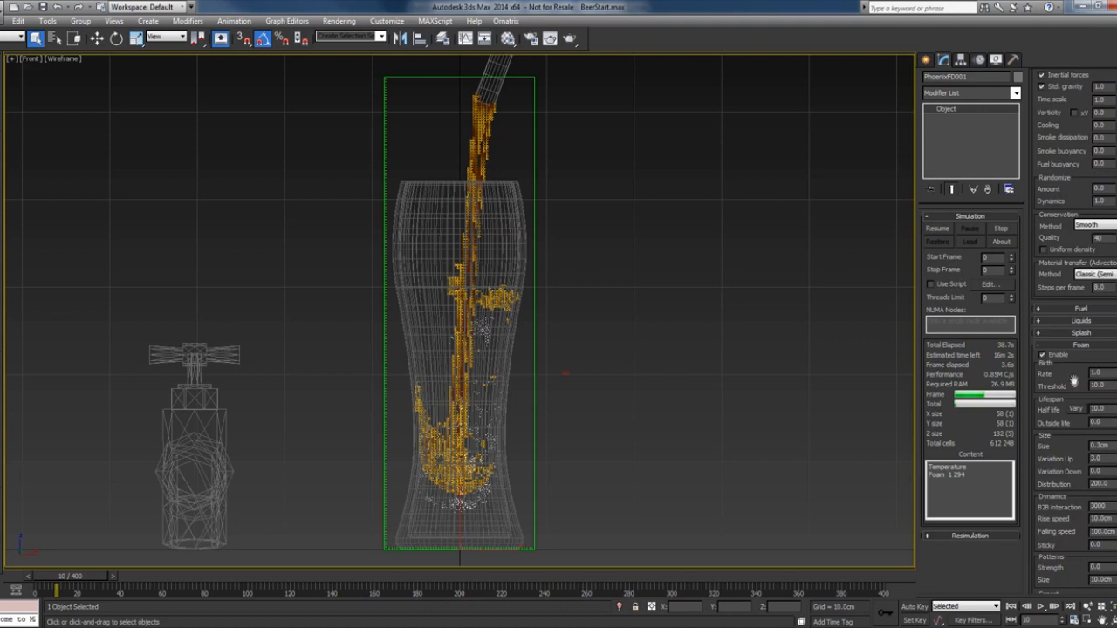
{"action": "scroll", "coordinate": [1074, 383], "scroll_direction": "down", "scroll_amount": 1}
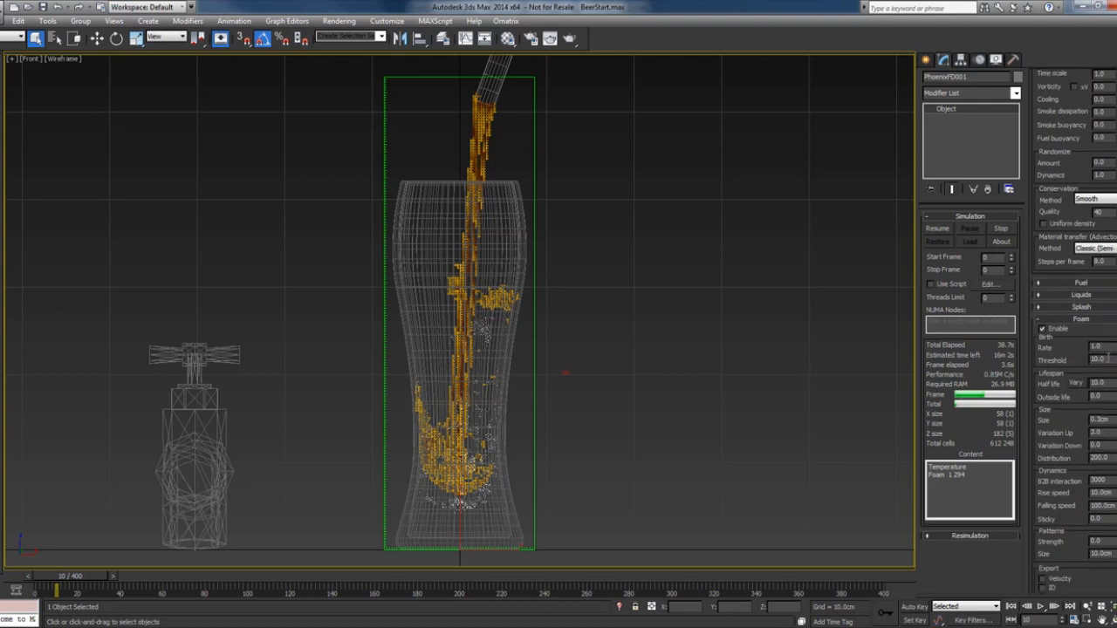
{"action": "double_click", "coordinate": [1093, 359]}
{"action": "type", "text": "50"}
{"action": "key", "text": "Return"}
{"action": "left_click", "coordinate": [938, 229]}
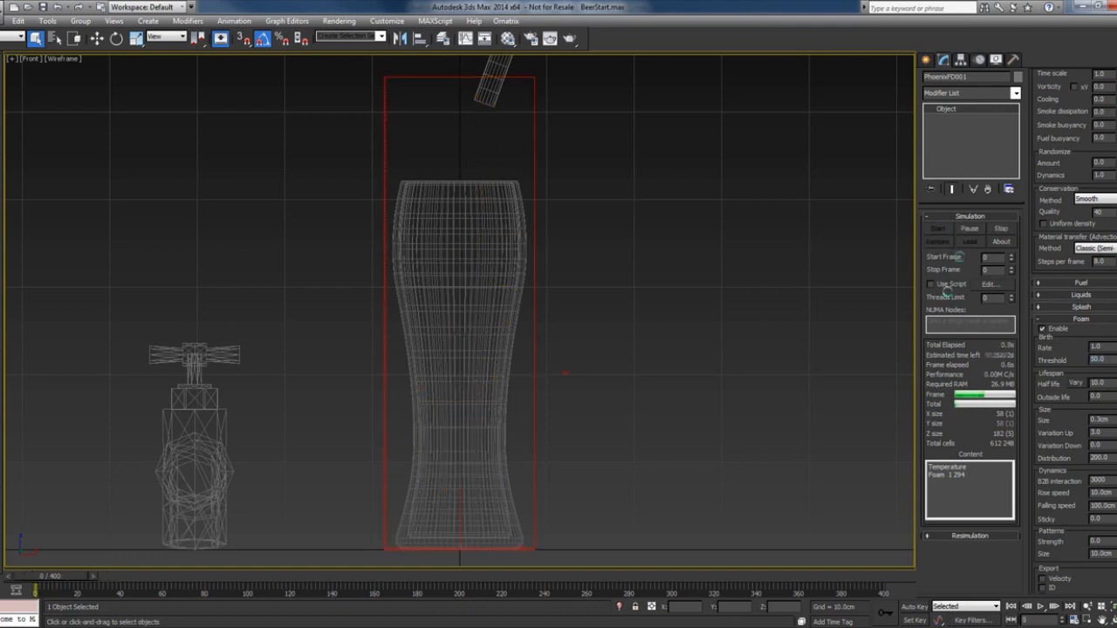
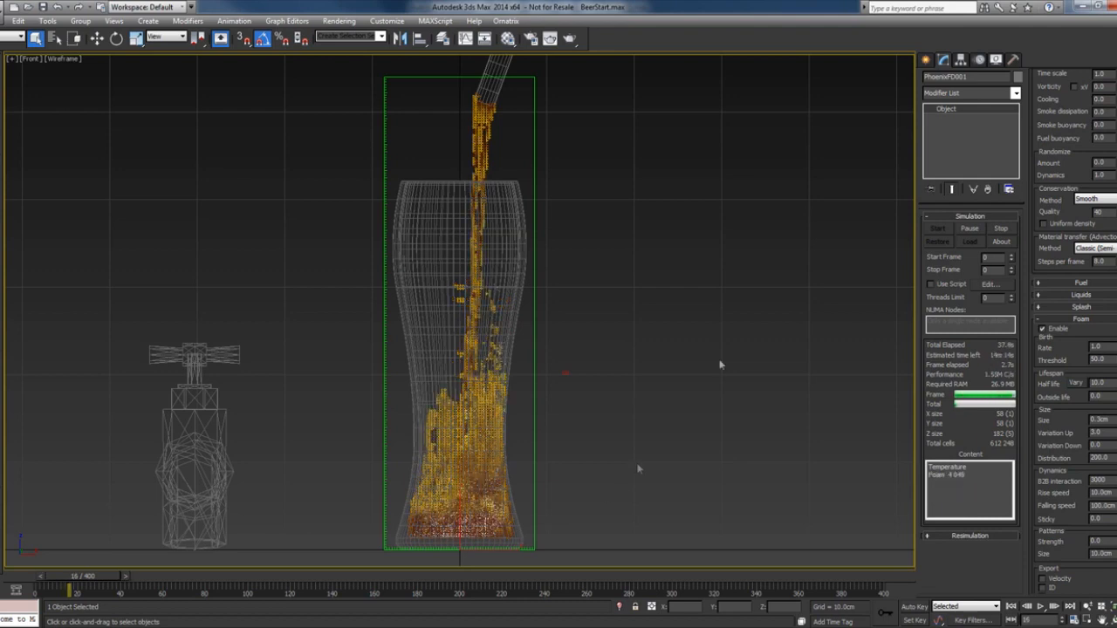
- Pause the simulation, set the foam birth Threshold to 70 and run it again from the start
{"action": "left_click", "coordinate": [969, 229]}
{"action": "double_click", "coordinate": [1097, 358]}
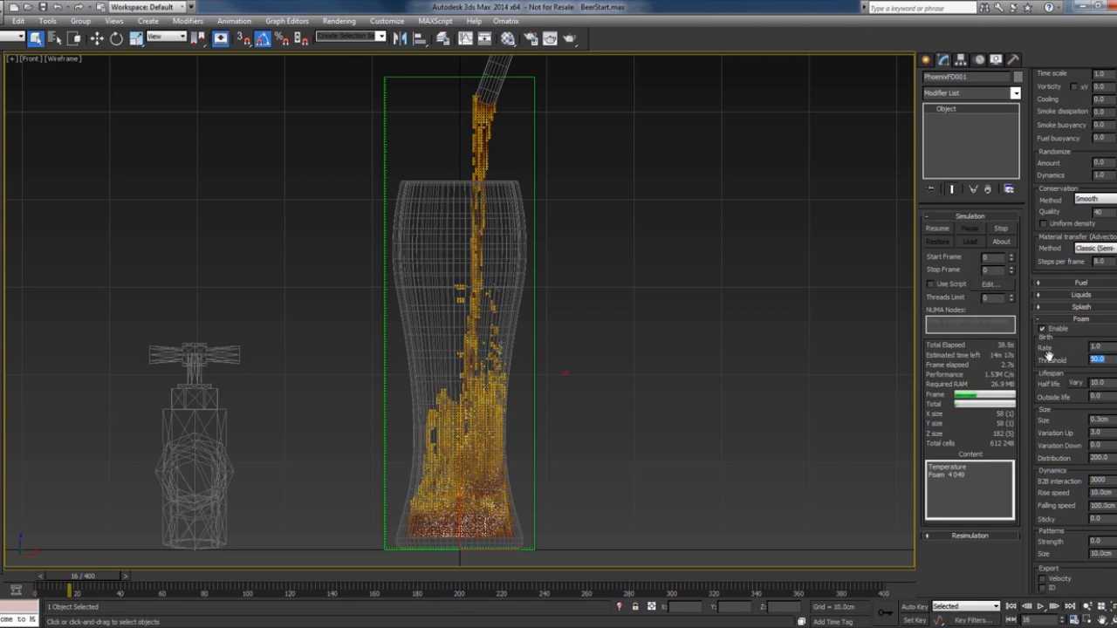
{"action": "type", "text": "70"}
{"action": "key", "text": "Return"}
{"action": "left_click", "coordinate": [1001, 228]}
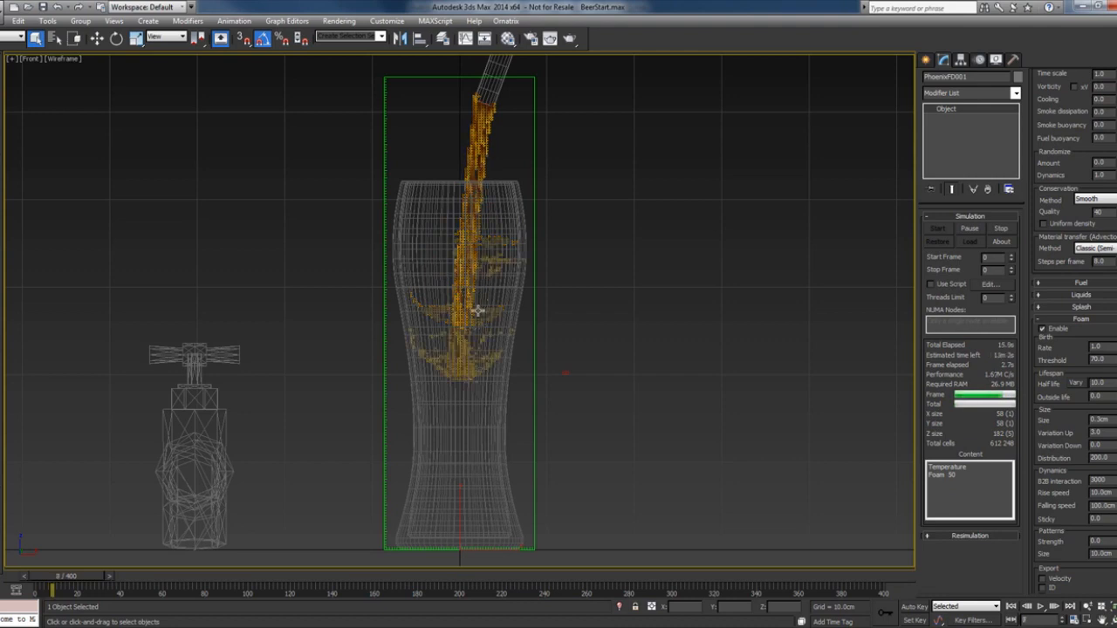
- Pause the simulation, turn on Auto Key and key the foam birth Rate at 0 from frame 0 to frame 10
{"action": "left_click", "coordinate": [971, 230]}
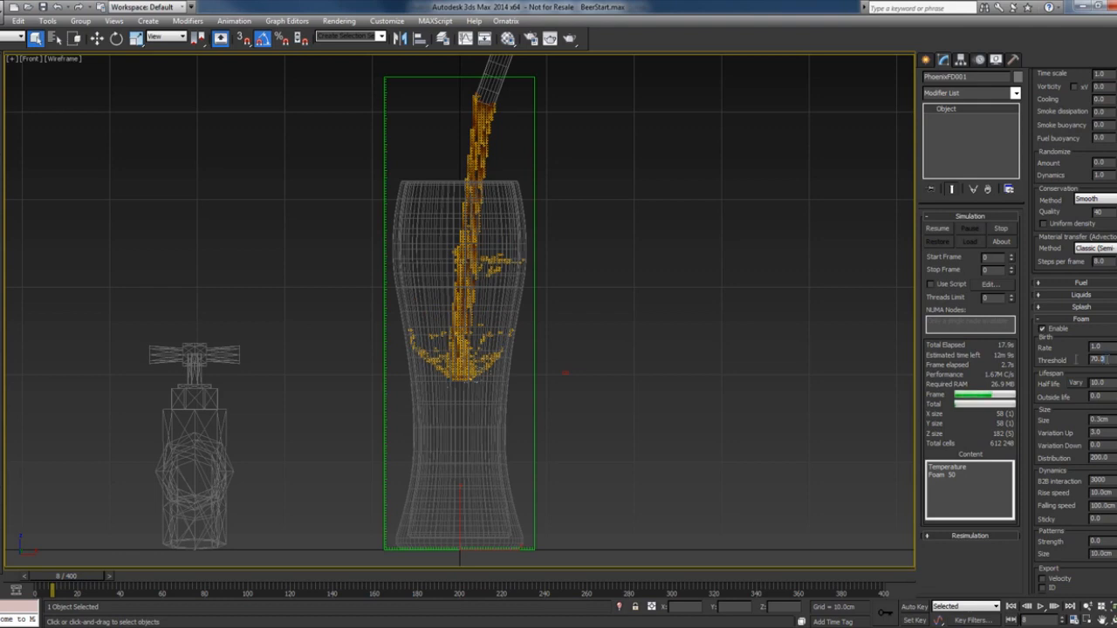
{"action": "left_click_drag", "start_coordinate": [1102, 359], "coordinate": [1078, 361]}
{"action": "left_click_drag", "start_coordinate": [1103, 347], "coordinate": [1049, 347]}
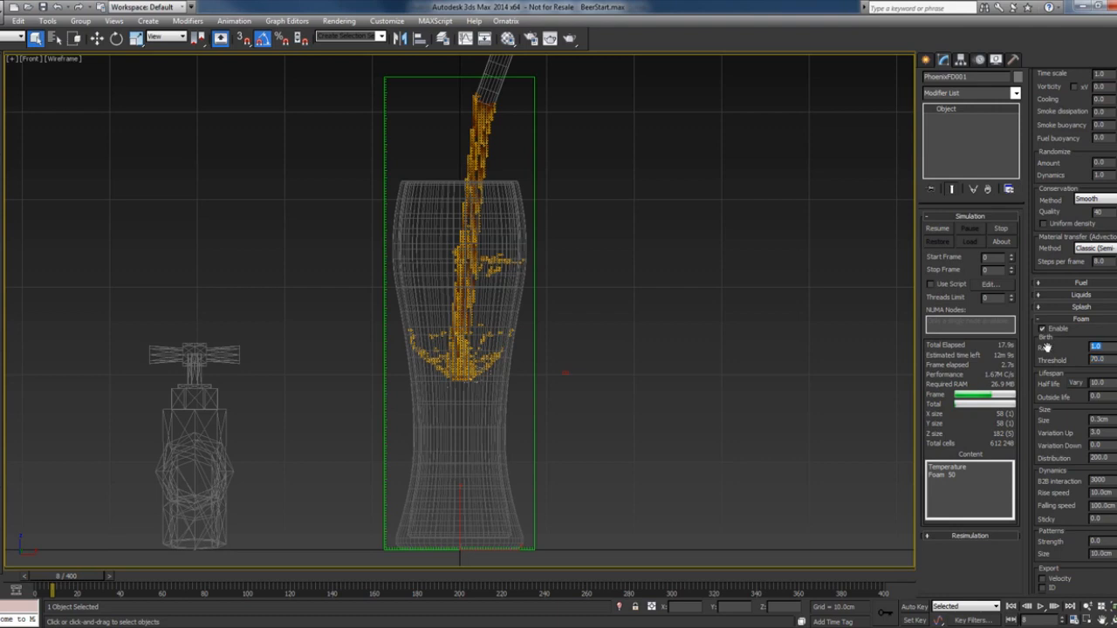
{"action": "left_click", "coordinate": [914, 609]}
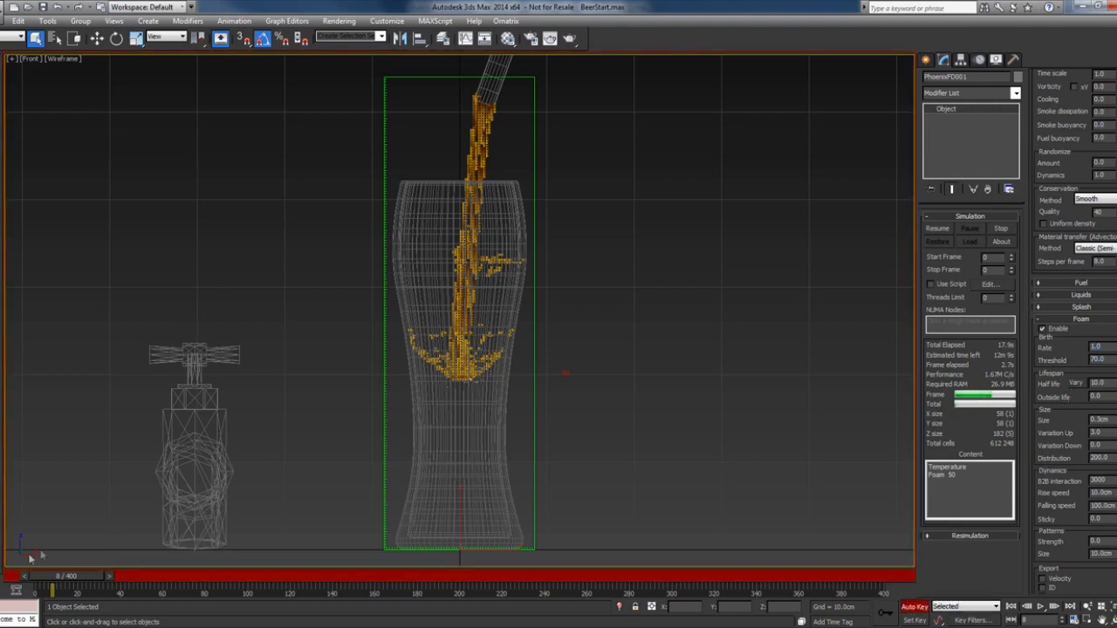
{"action": "left_click_drag", "start_coordinate": [75, 576], "coordinate": [56, 576]}
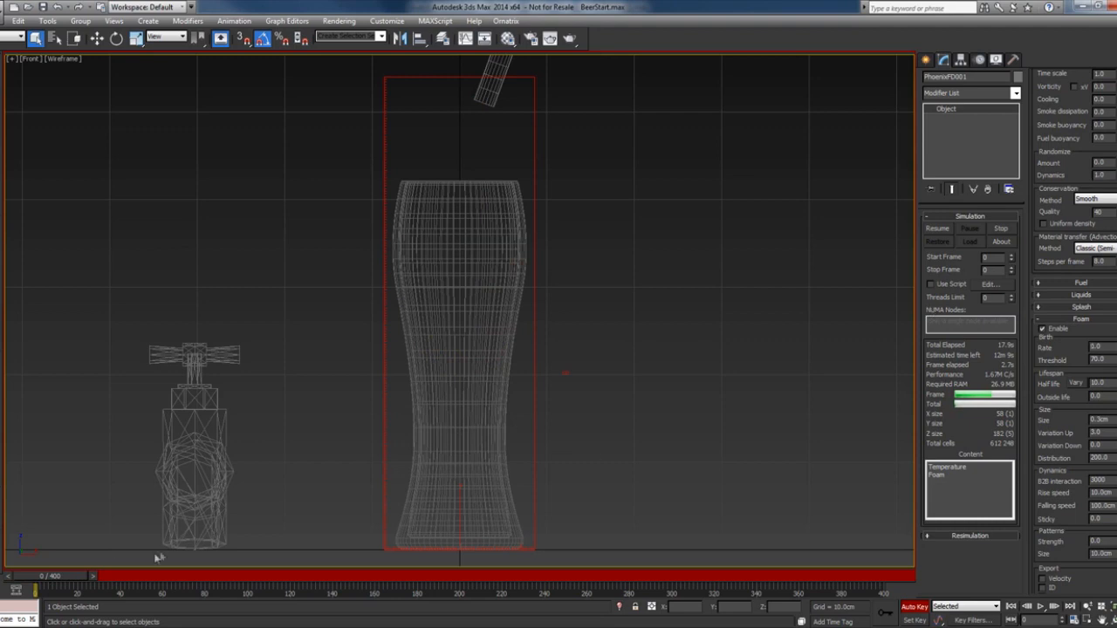
{"action": "left_click_drag", "start_coordinate": [57, 576], "coordinate": [80, 587]}
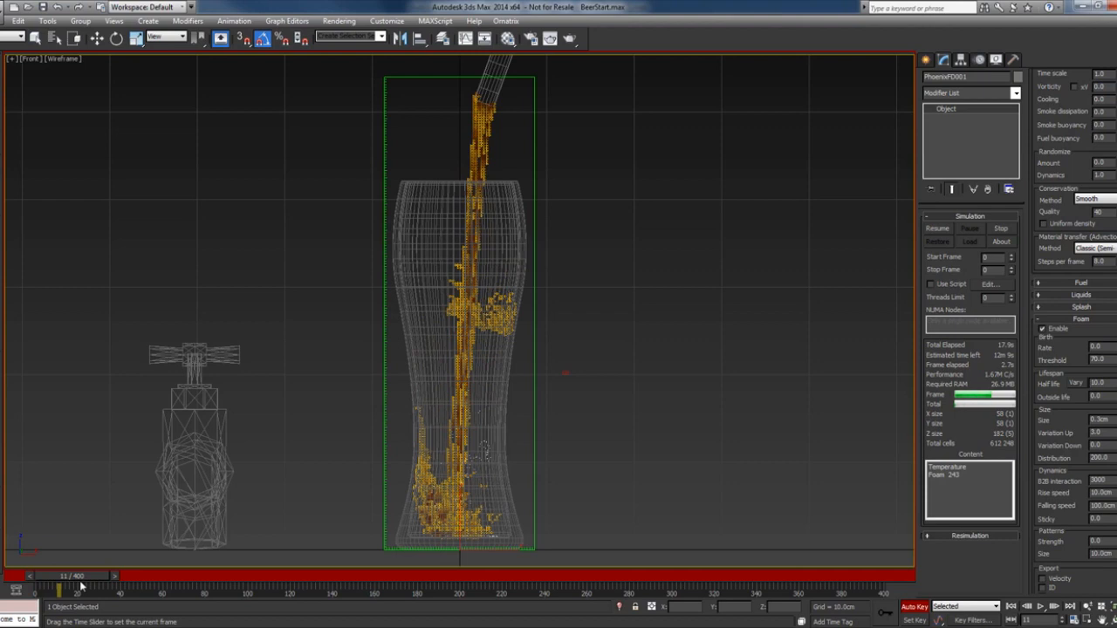
{"action": "left_click_drag", "start_coordinate": [80, 586], "coordinate": [78, 586]}
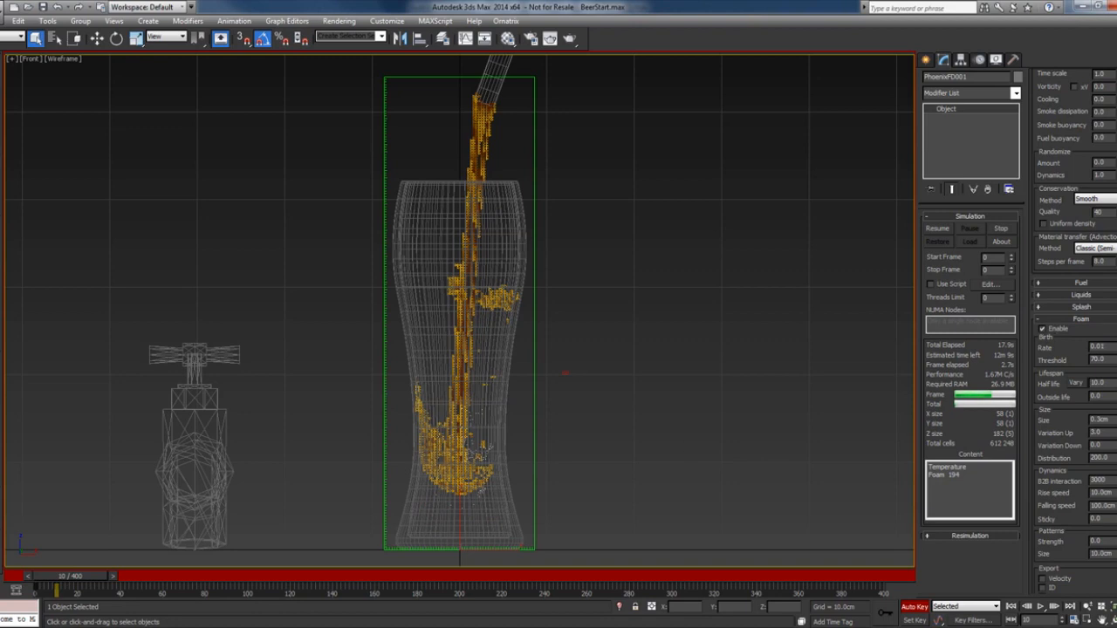
- Key the foam birth Rate at 10 on frame 11 and turn off Auto Key
{"action": "left_click", "coordinate": [114, 576]}
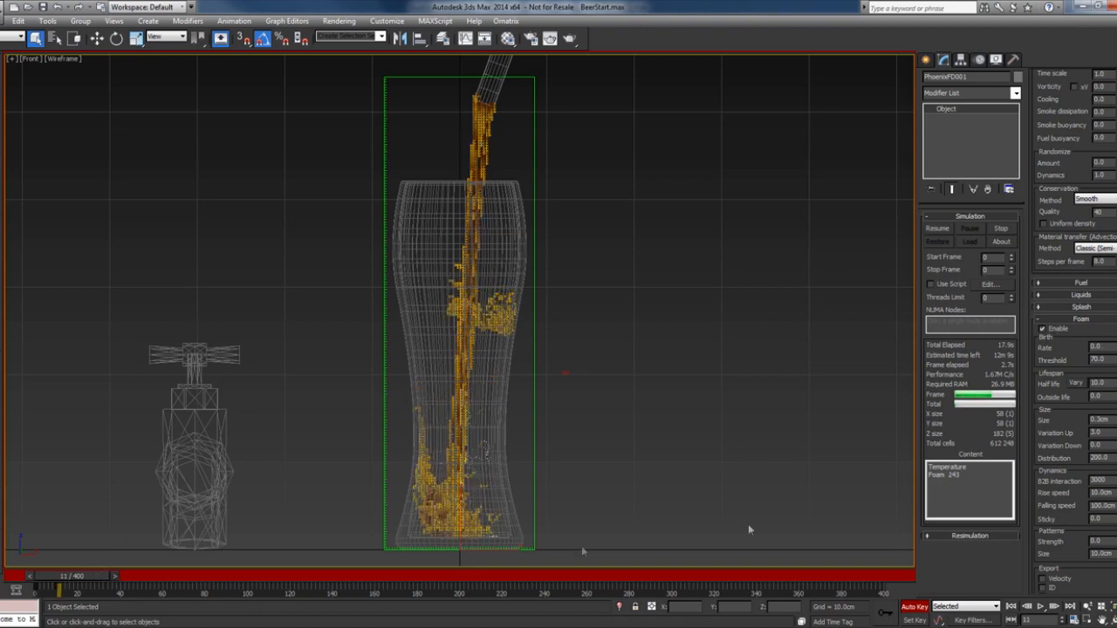
{"action": "double_click", "coordinate": [1096, 347]}
{"action": "type", "text": "10"}
{"action": "key", "text": "Return"}
{"action": "left_click", "coordinate": [915, 607]}
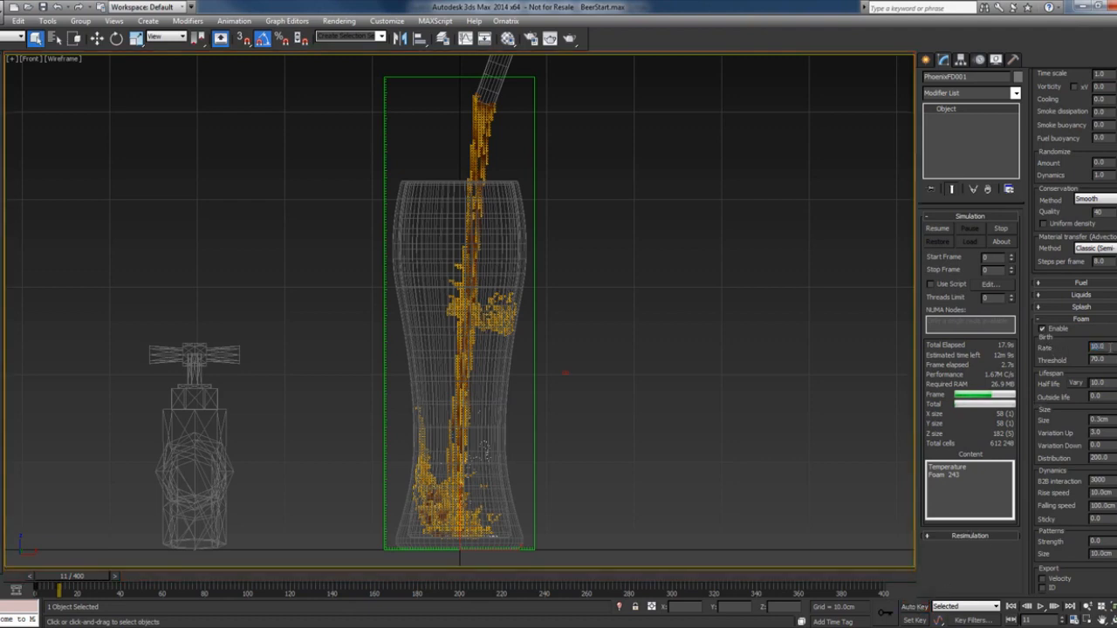
- Check the foam Rate animation in the curve editor, close it, and restart the simulation
{"action": "right_click", "coordinate": [1097, 347]}
{"action": "left_click", "coordinate": [1036, 523]}
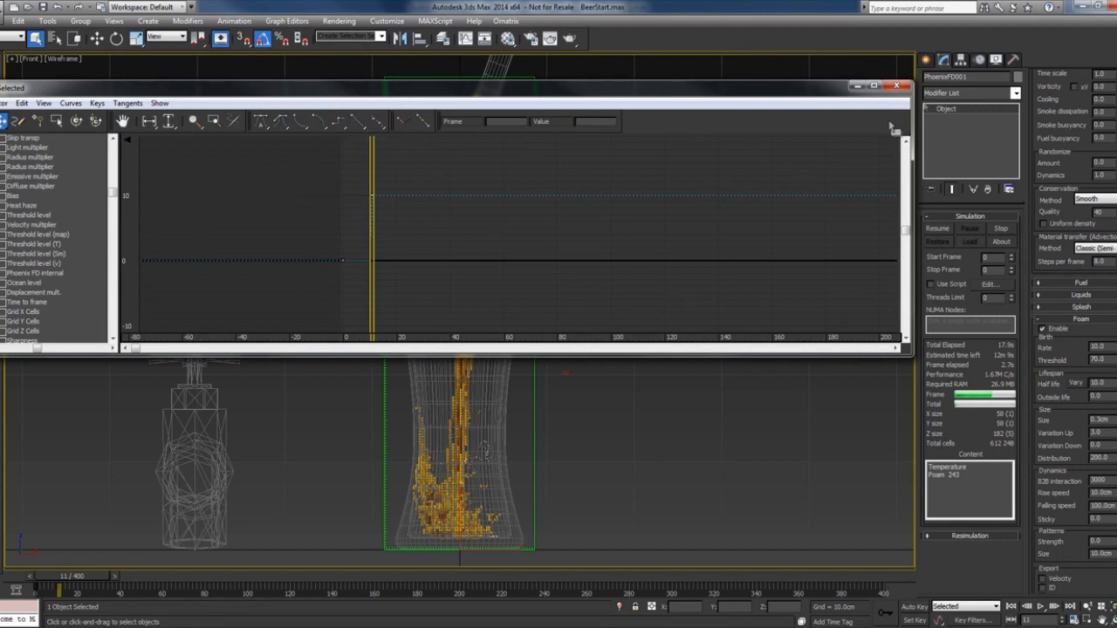
{"action": "left_click", "coordinate": [896, 85]}
{"action": "left_click", "coordinate": [1001, 228]}
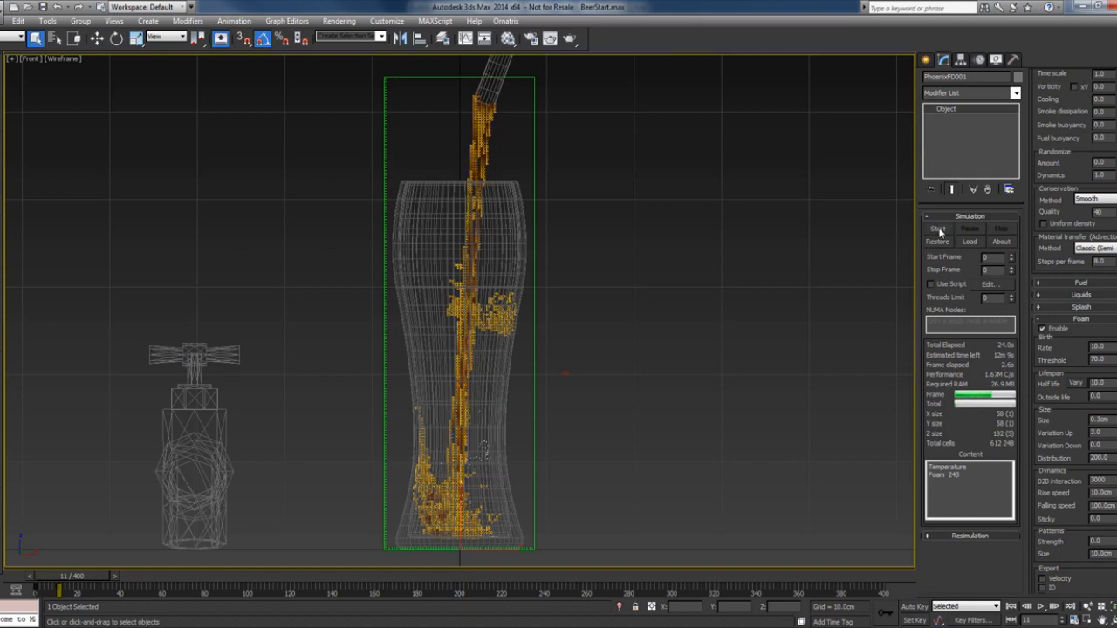
{"action": "left_click", "coordinate": [939, 229]}
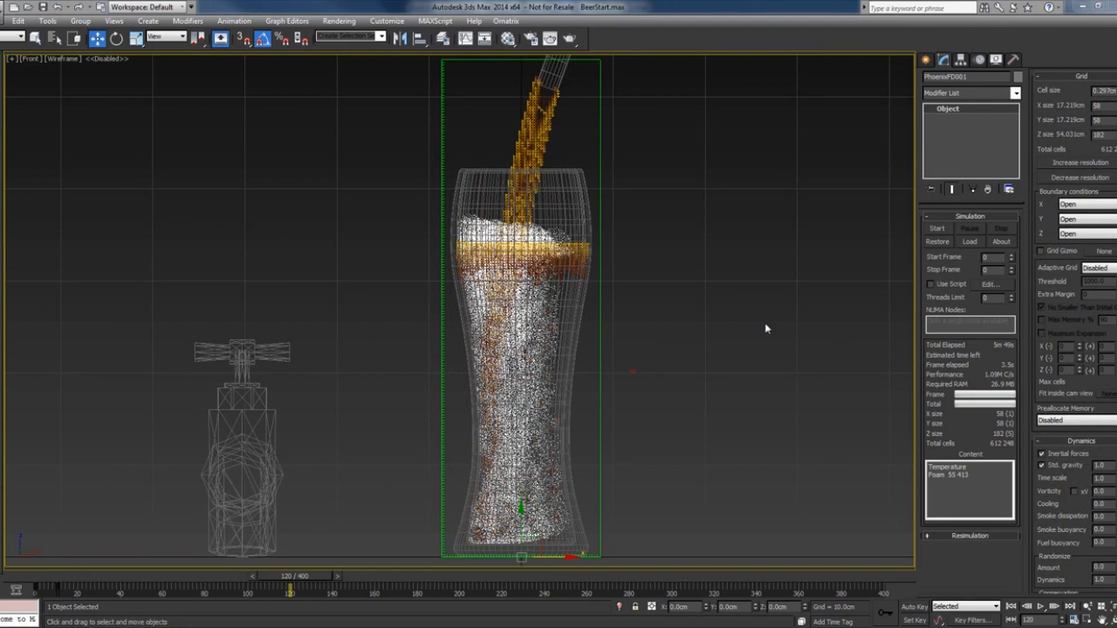
- Open the V-Ray frame buffer to view the rendered foam
{"action": "right_click", "coordinate": [766, 328]}
{"action": "left_click", "coordinate": [763, 467]}
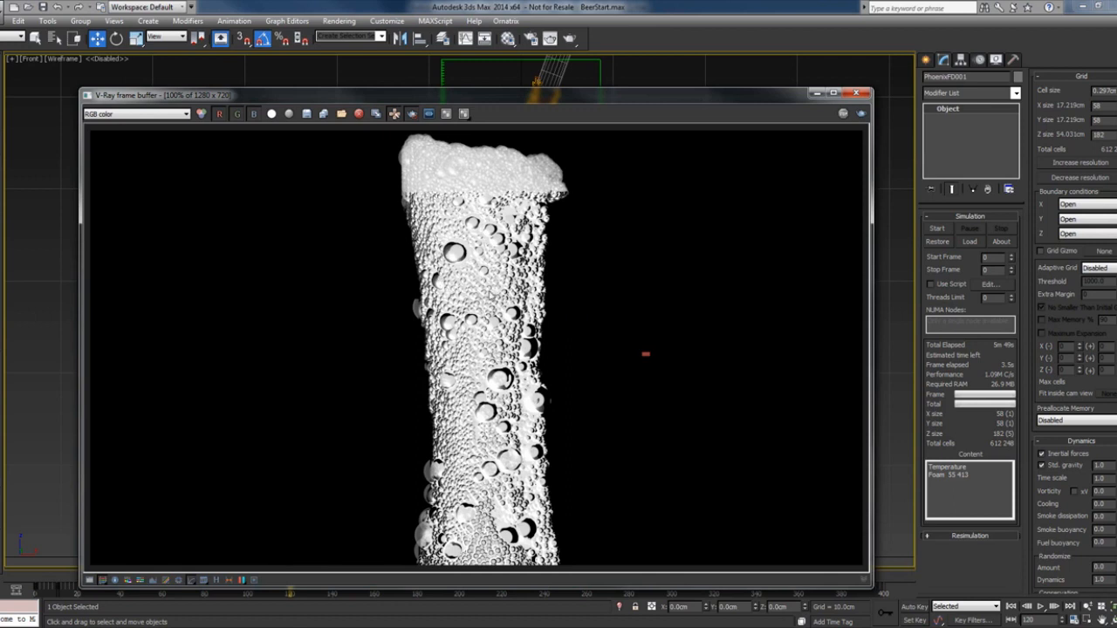
- Close the frame buffer, increase the grid resolution to a 0.19 cm cell size and start the simulation
{"action": "left_click", "coordinate": [856, 93]}
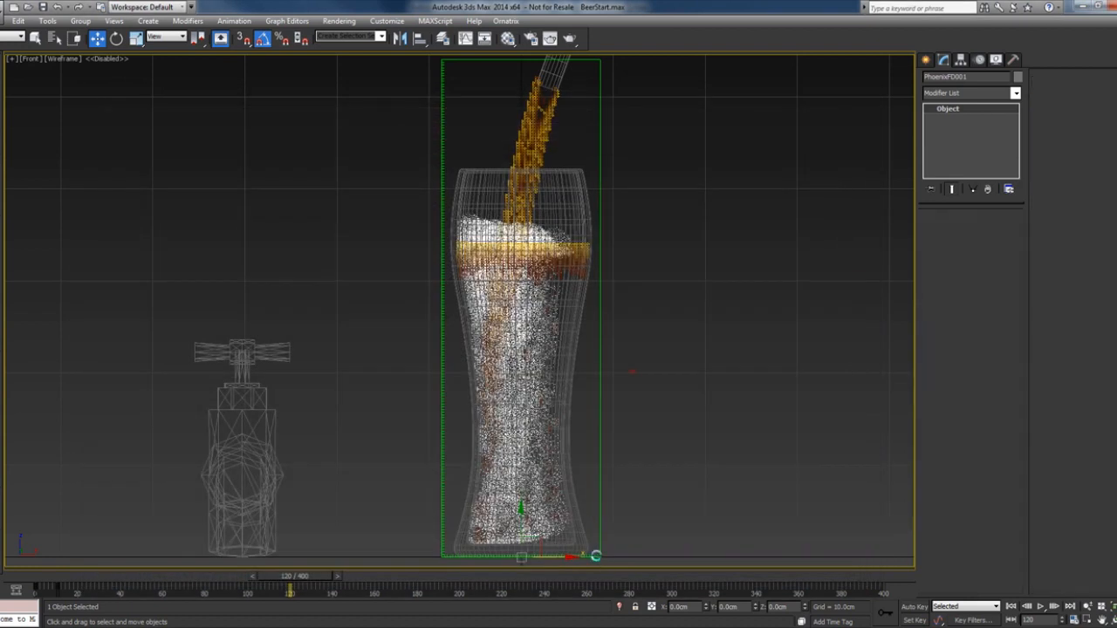
{"action": "left_click_drag", "start_coordinate": [1080, 511], "coordinate": [1073, 251]}
{"action": "scroll", "coordinate": [1080, 475], "scroll_direction": "down", "scroll_amount": 3}
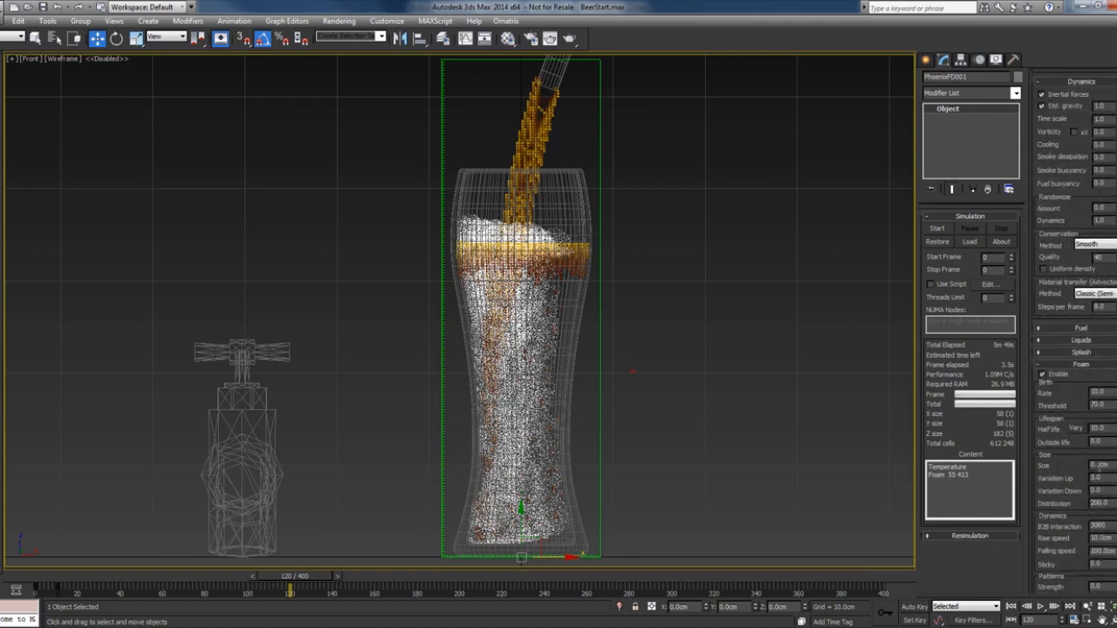
{"action": "double_click", "coordinate": [1101, 466]}
{"action": "scroll", "coordinate": [1072, 214], "scroll_direction": "up", "scroll_amount": 9}
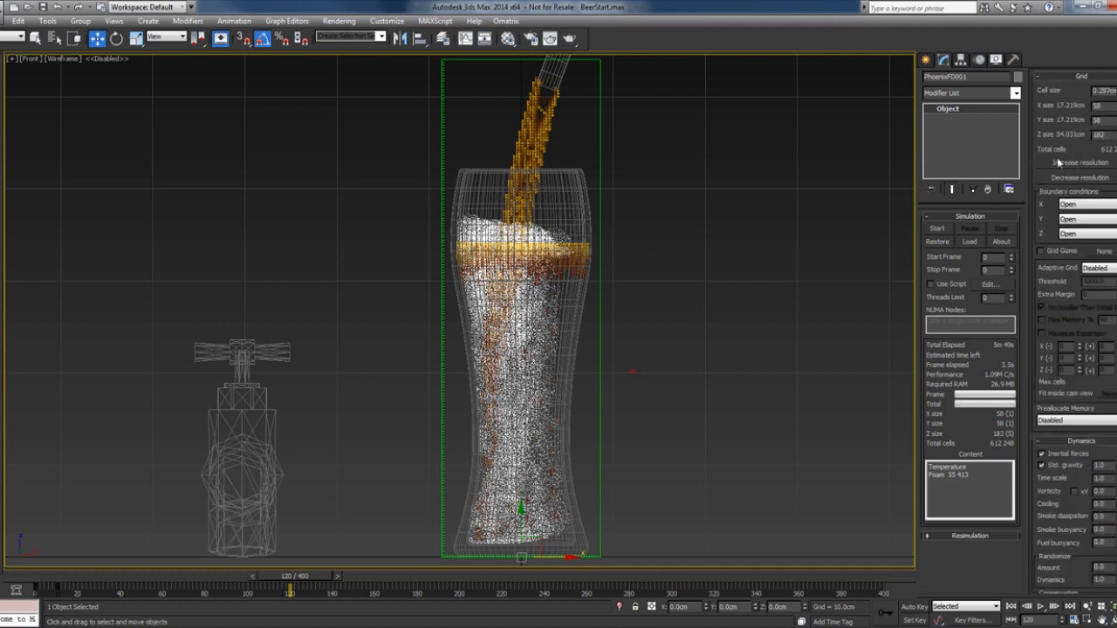
{"action": "left_click", "coordinate": [1083, 165]}
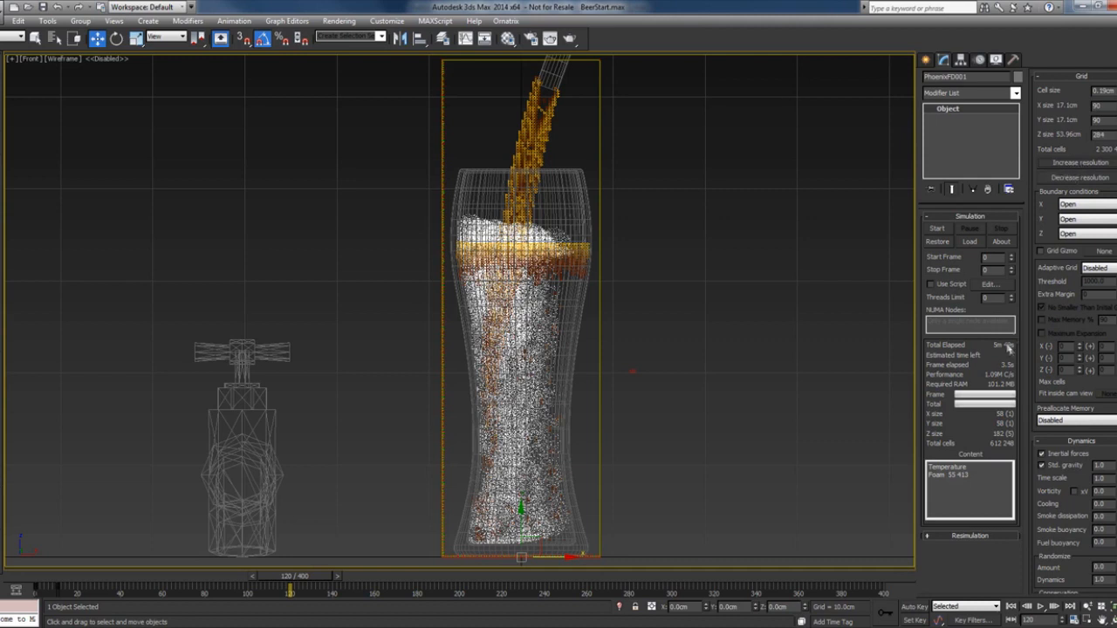
{"action": "left_click", "coordinate": [946, 232]}
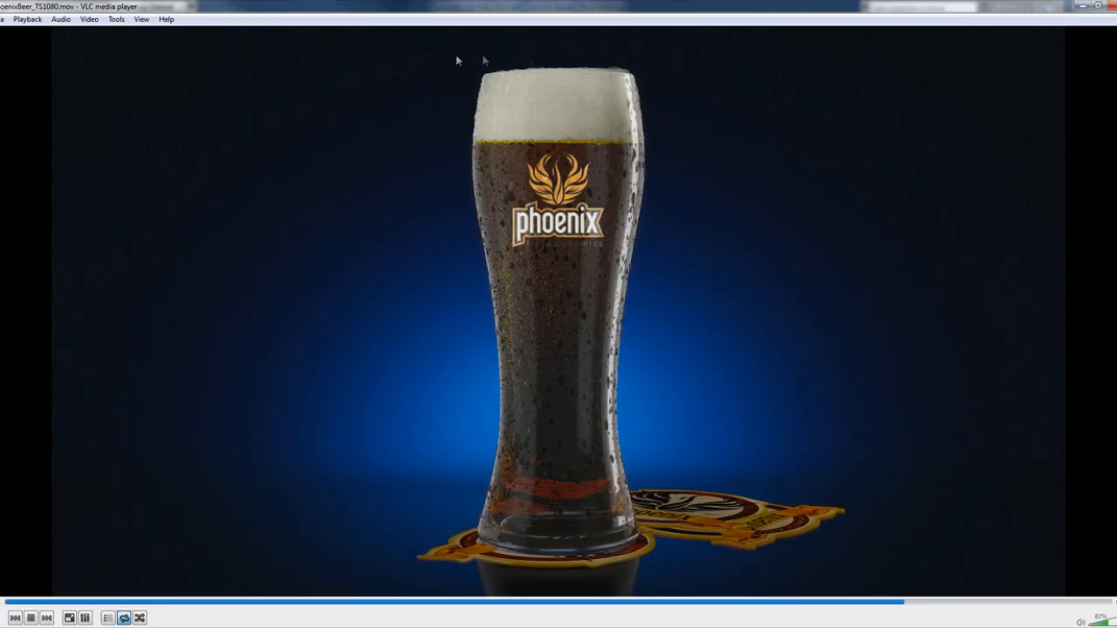
- Minimize the reference beer video, review the simulated pour preview in Pdplayer, and minimize that player too
{"action": "left_click", "coordinate": [1082, 6]}
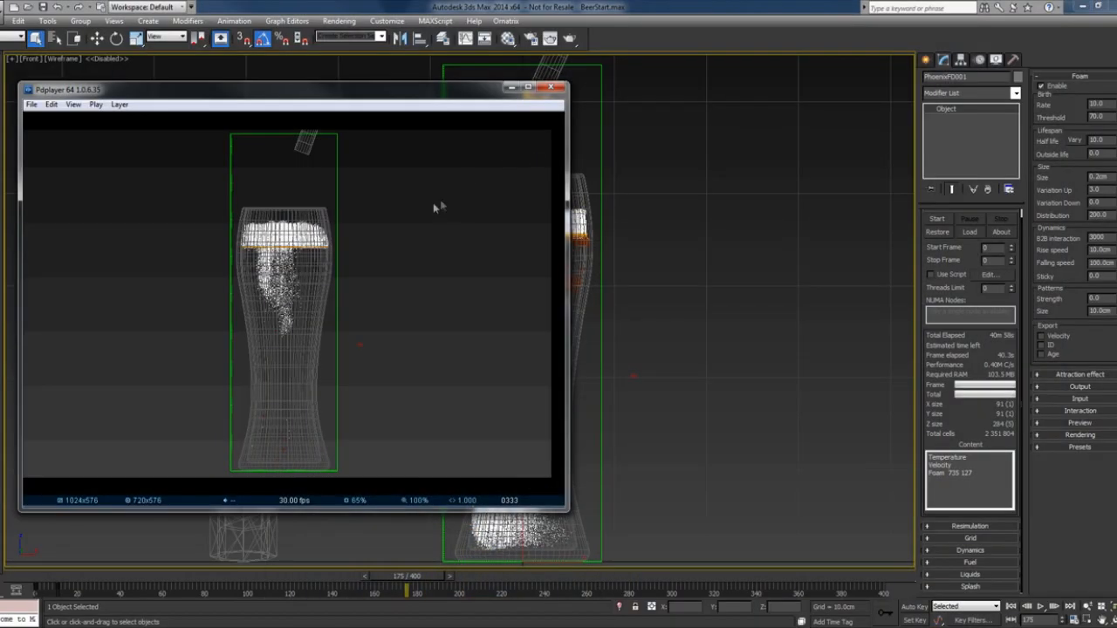
{"action": "mouse_move", "coordinate": [432, 208]}
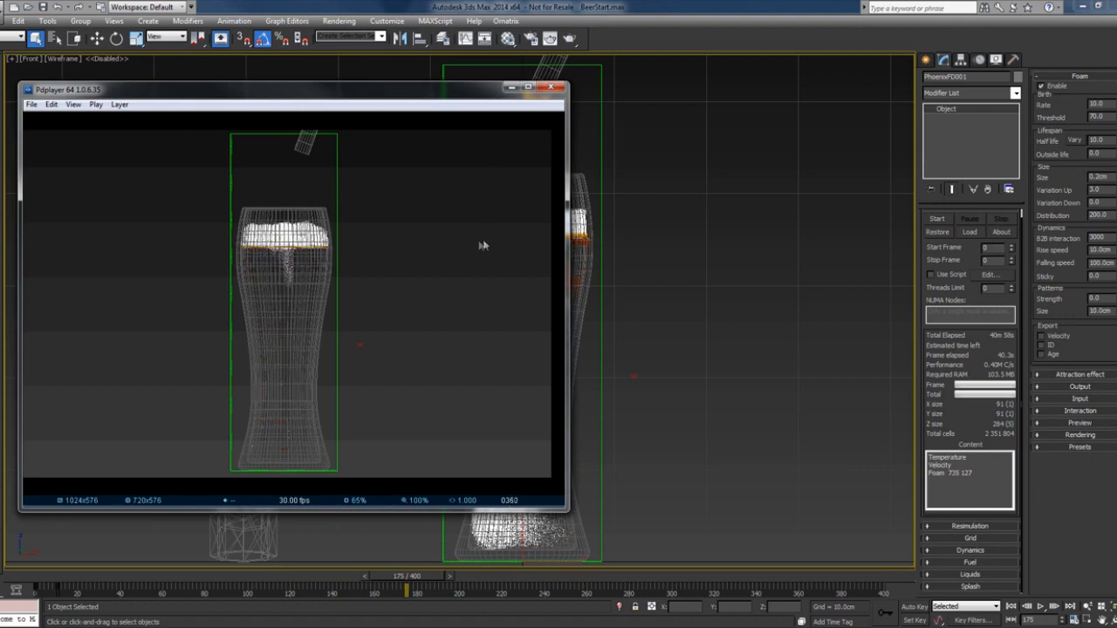
{"action": "left_click", "coordinate": [511, 89]}
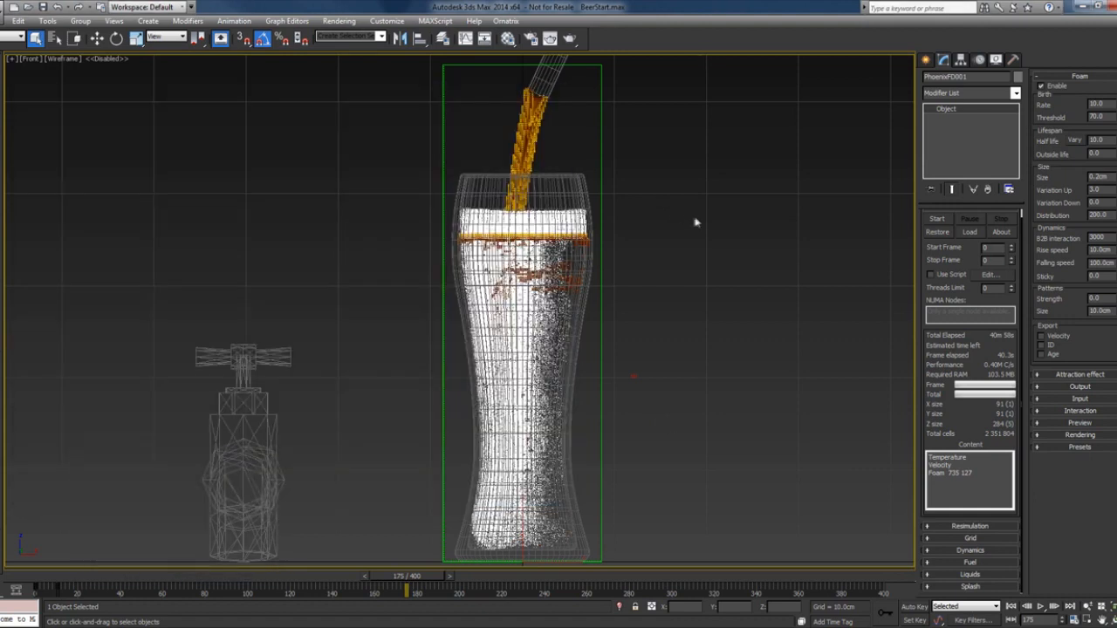
- Open the V-Ray frame buffer, examine the rendered foam bubbles up close and at full view, and close it
{"action": "right_click", "coordinate": [692, 219]}
{"action": "left_click", "coordinate": [747, 367]}
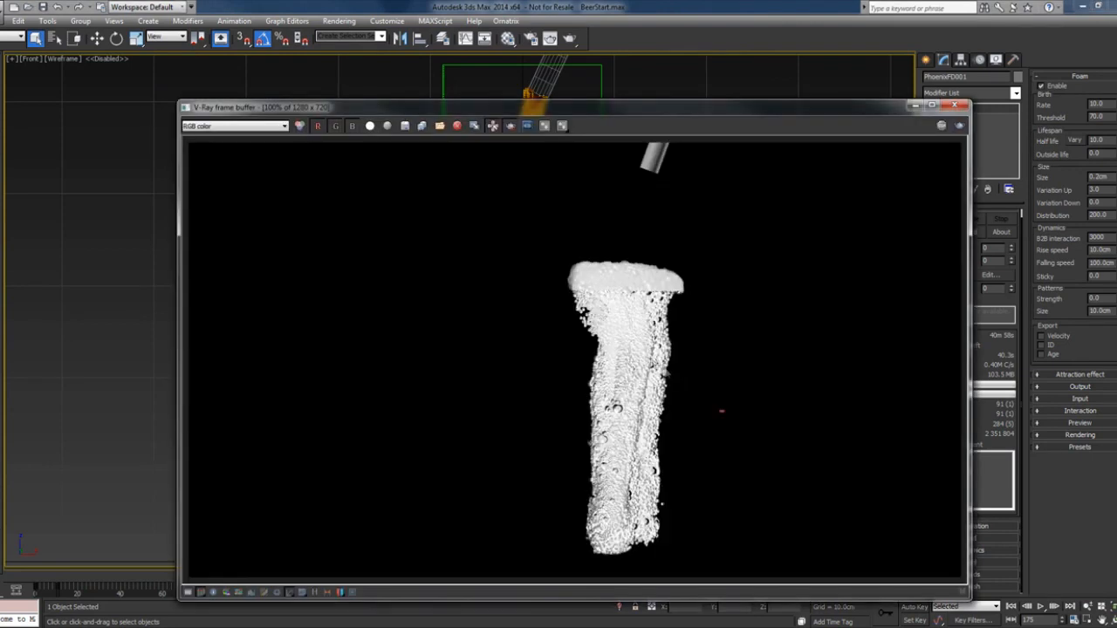
{"action": "scroll", "coordinate": [638, 397], "scroll_direction": "up", "scroll_amount": 1}
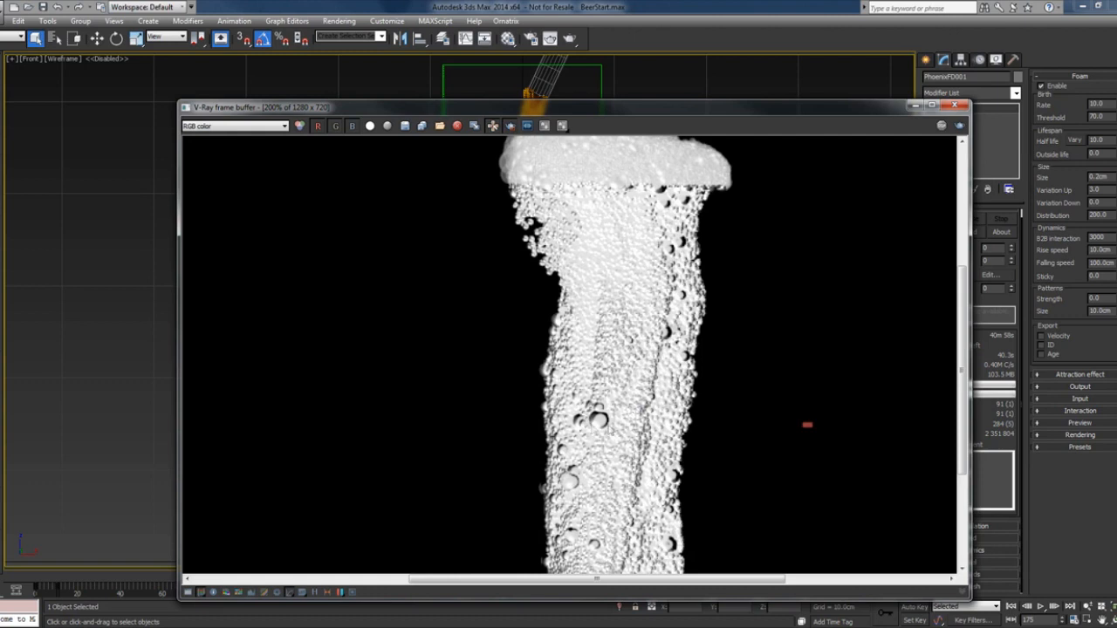
{"action": "mouse_move", "coordinate": [618, 428]}
{"action": "middle_mouse_down"}
{"action": "mouse_move", "coordinate": [604, 349]}
{"action": "mouse_move", "coordinate": [610, 292]}
{"action": "mouse_move", "coordinate": [611, 391]}
{"action": "mouse_move", "coordinate": [590, 384]}
{"action": "mouse_move", "coordinate": [589, 397]}
{"action": "middle_mouse_up"}
{"action": "scroll", "coordinate": [580, 374], "scroll_direction": "up", "scroll_amount": 1}
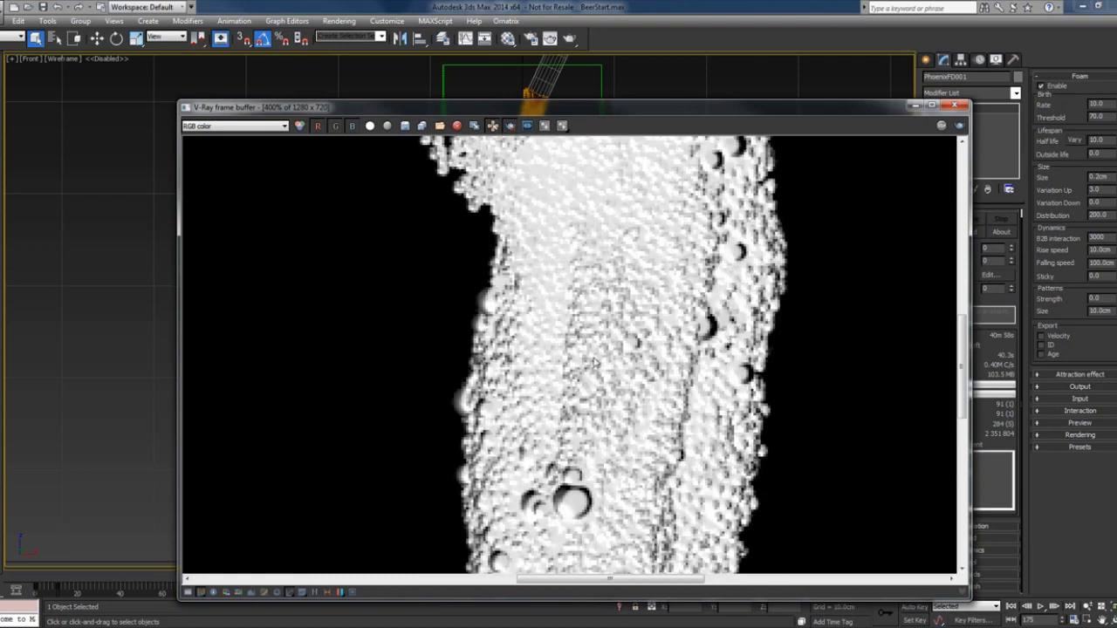
{"action": "scroll", "coordinate": [589, 272], "scroll_direction": "down", "scroll_amount": 1}
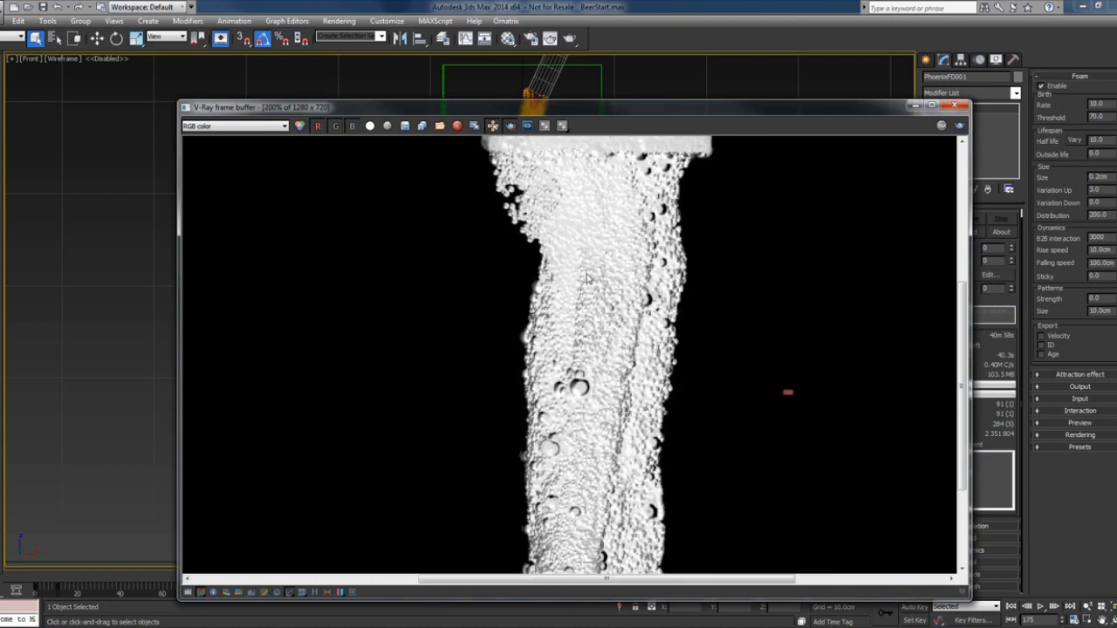
{"action": "scroll", "coordinate": [599, 297], "scroll_direction": "down", "scroll_amount": 1}
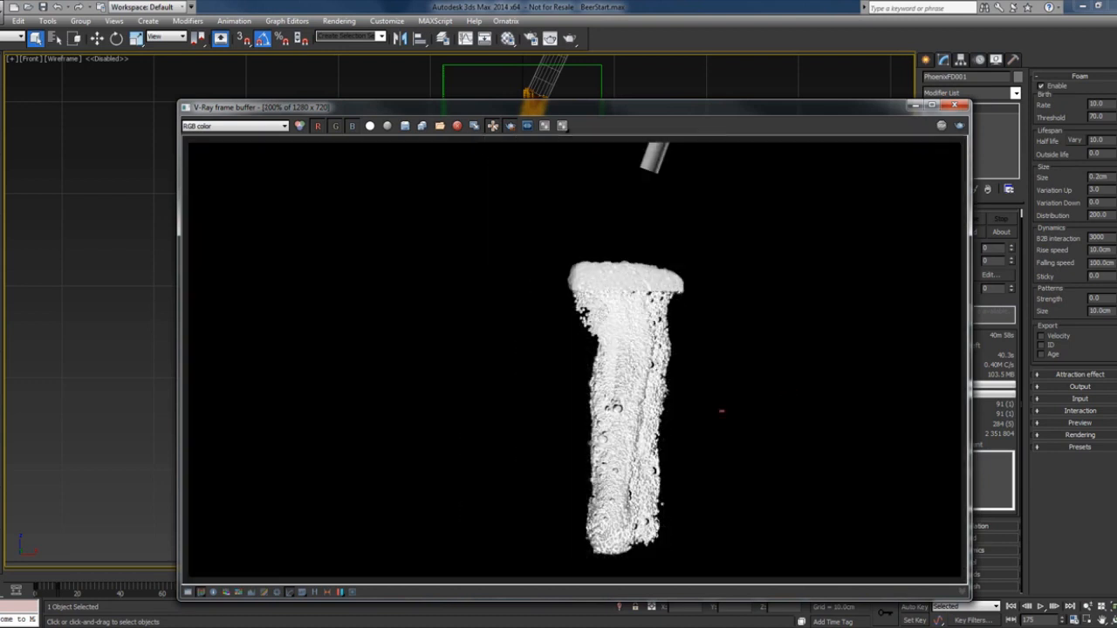
{"action": "left_click_drag", "start_coordinate": [806, 110], "coordinate": [736, 97]}
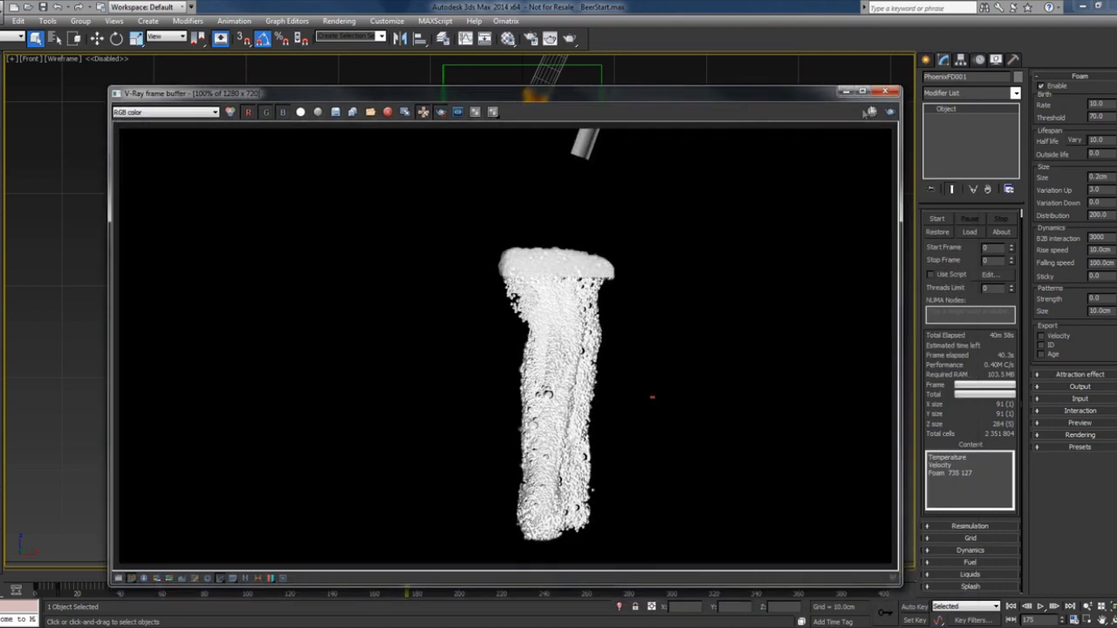
{"action": "left_click", "coordinate": [886, 90]}
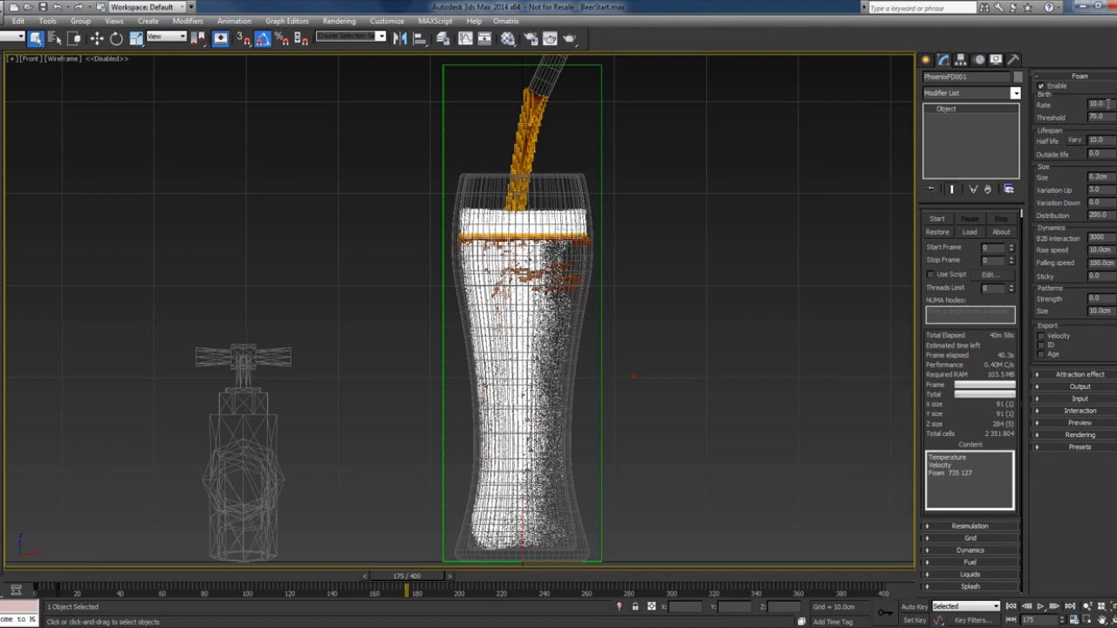
- Set the foam birth Rate key at frame 11 to 50 in the curve editor, check the curve and close the editor
{"action": "left_click_drag", "start_coordinate": [1108, 103], "coordinate": [1055, 106]}
{"action": "right_click", "coordinate": [1096, 104]}
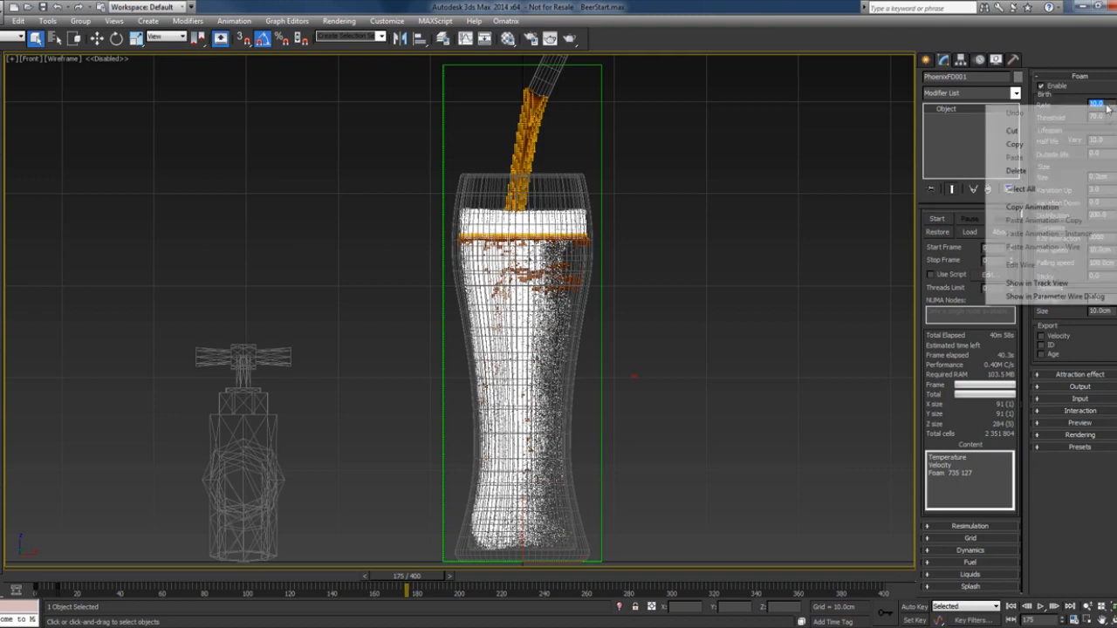
{"action": "left_click", "coordinate": [1091, 282]}
{"action": "middle_click_drag", "start_coordinate": [182, 191], "coordinate": [209, 210]}
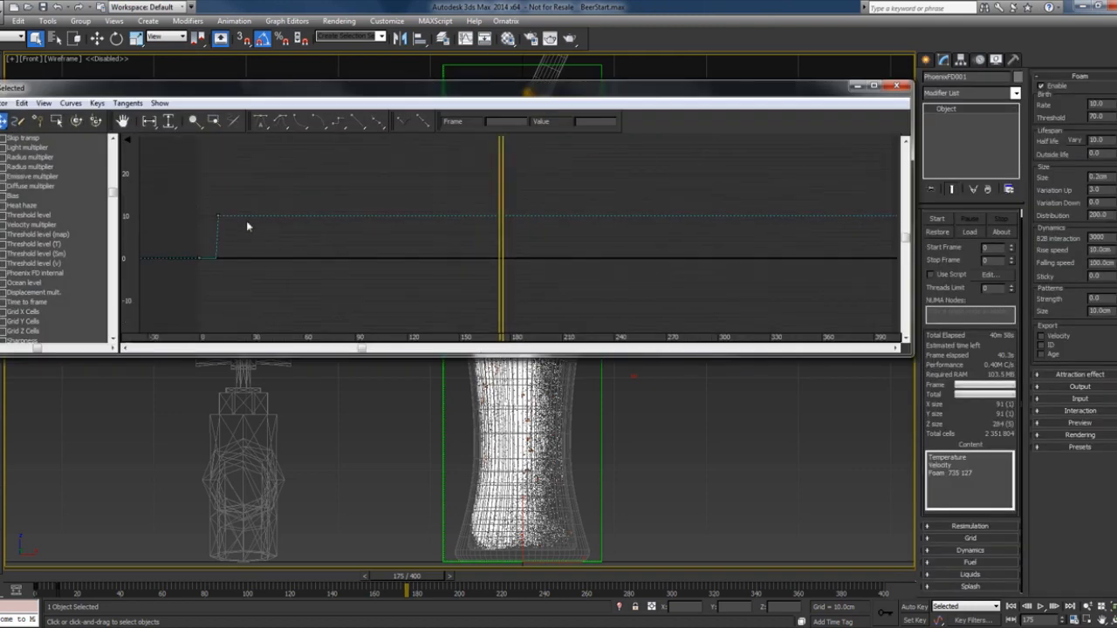
{"action": "left_click", "coordinate": [218, 217]}
{"action": "double_click", "coordinate": [606, 123]}
{"action": "type", "text": "50"}
{"action": "key", "text": "Return"}
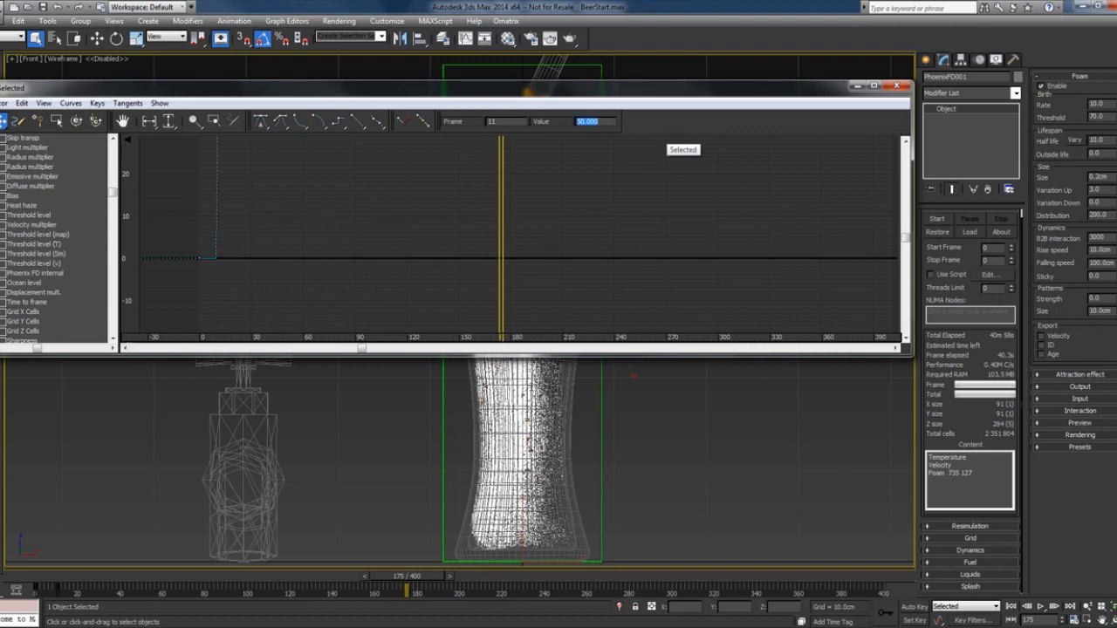
{"action": "middle_click_drag", "start_coordinate": [442, 205], "coordinate": [427, 281]}
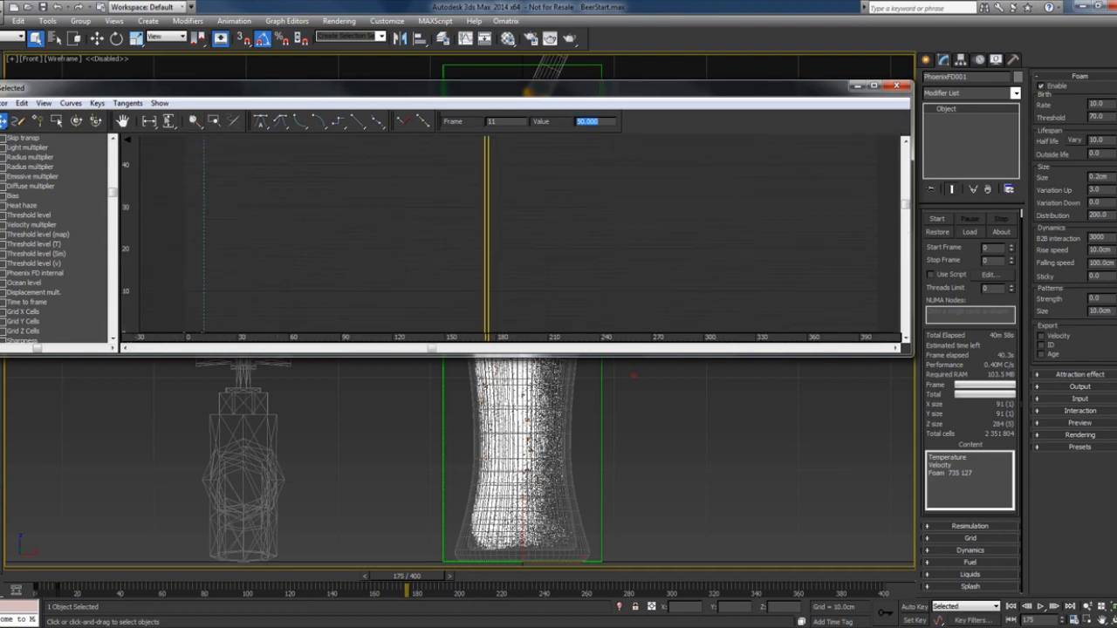
{"action": "left_click", "coordinate": [169, 121]}
{"action": "scroll", "coordinate": [312, 186], "scroll_direction": "down", "scroll_amount": 3}
{"action": "middle_click_drag", "start_coordinate": [333, 182], "coordinate": [341, 233]}
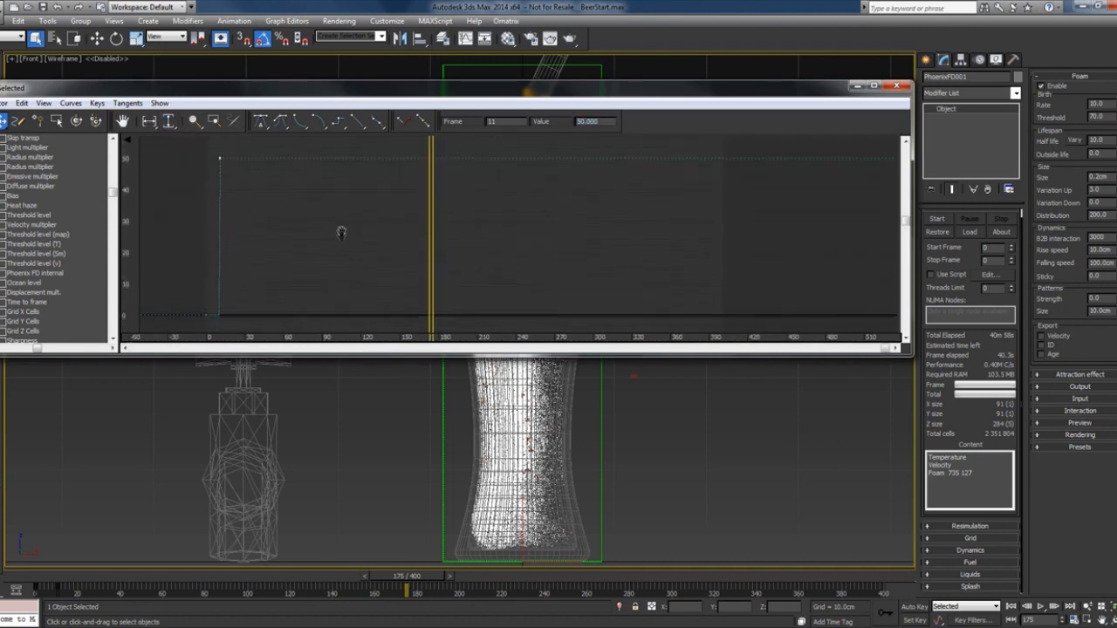
{"action": "left_click", "coordinate": [896, 85]}
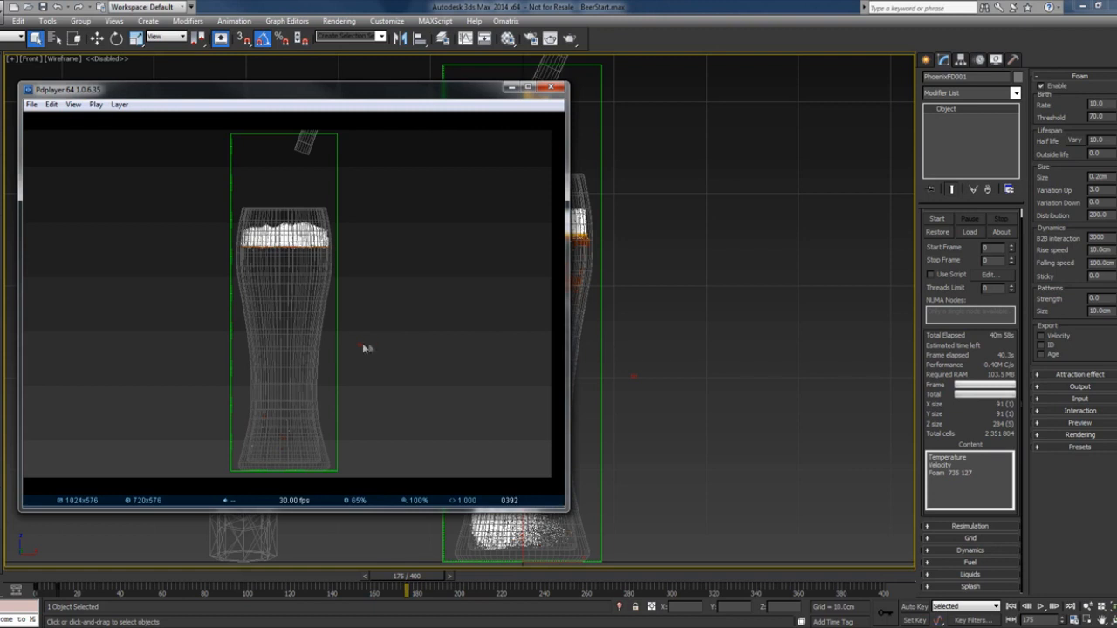
- Minimize the Pdplayer preview and set the foam Half life to 100000
{"action": "left_click", "coordinate": [510, 88]}
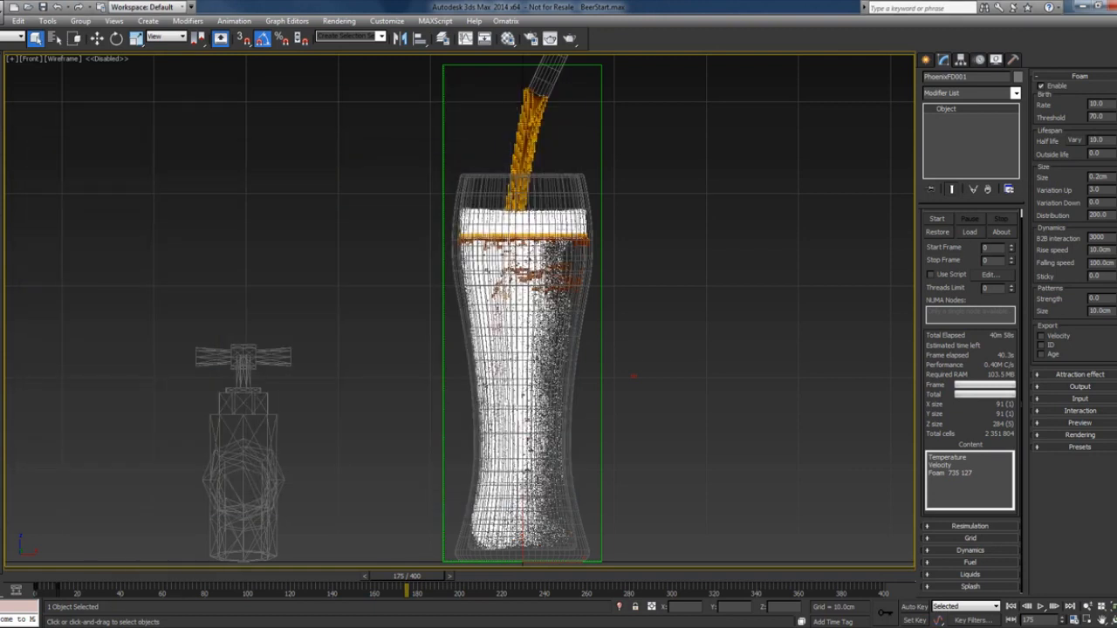
{"action": "double_click", "coordinate": [1111, 140]}
{"action": "left_click", "coordinate": [1064, 171]}
- Open the V-Ray frame buffer to view the rendered bubbles and set the foam Size to 0.215 cm
{"action": "double_click", "coordinate": [1110, 177]}
{"action": "right_click", "coordinate": [733, 267]}
{"action": "left_click", "coordinate": [763, 410]}
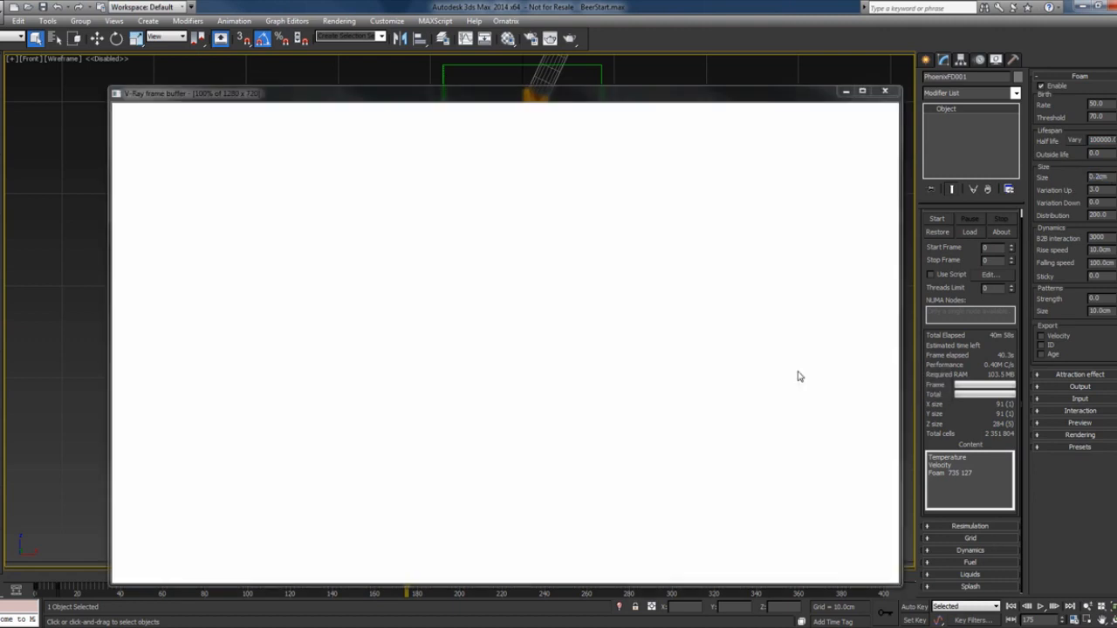
{"action": "scroll", "coordinate": [555, 341], "scroll_direction": "up", "scroll_amount": 1}
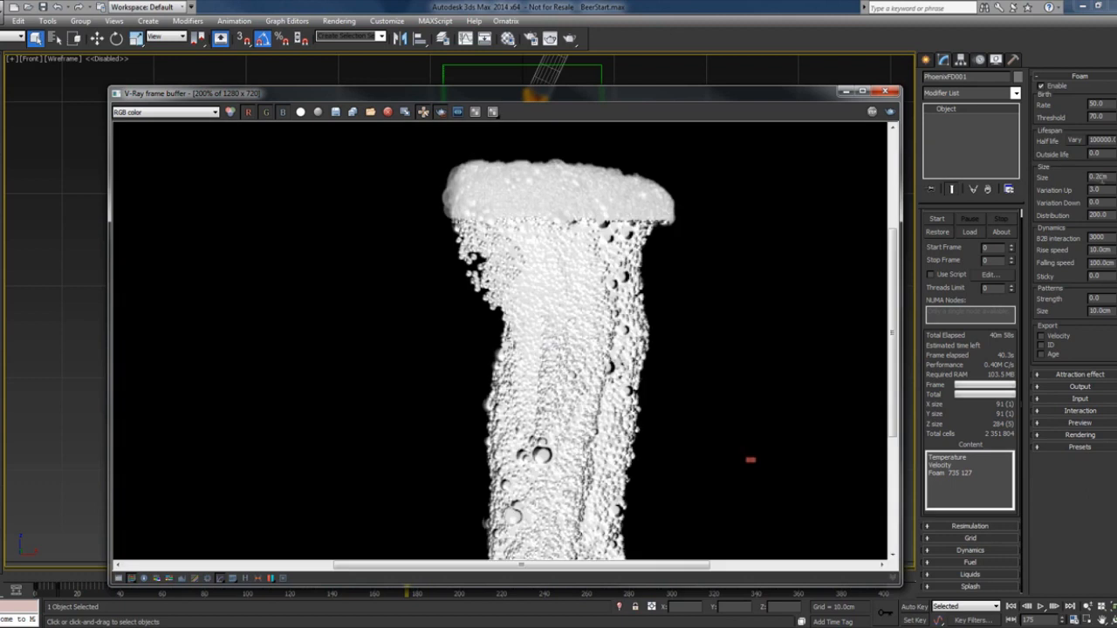
{"action": "left_click", "coordinate": [1103, 179]}
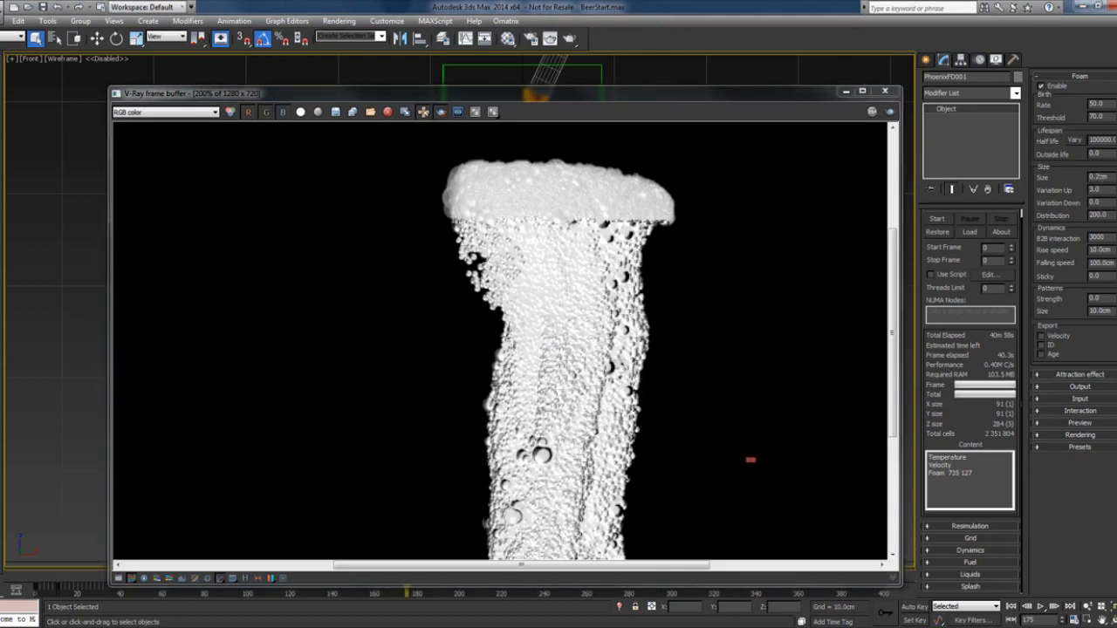
{"action": "type", "text": "15"}
{"action": "key", "text": "Return"}
{"action": "middle_click_drag", "start_coordinate": [554, 468], "coordinate": [543, 410]}
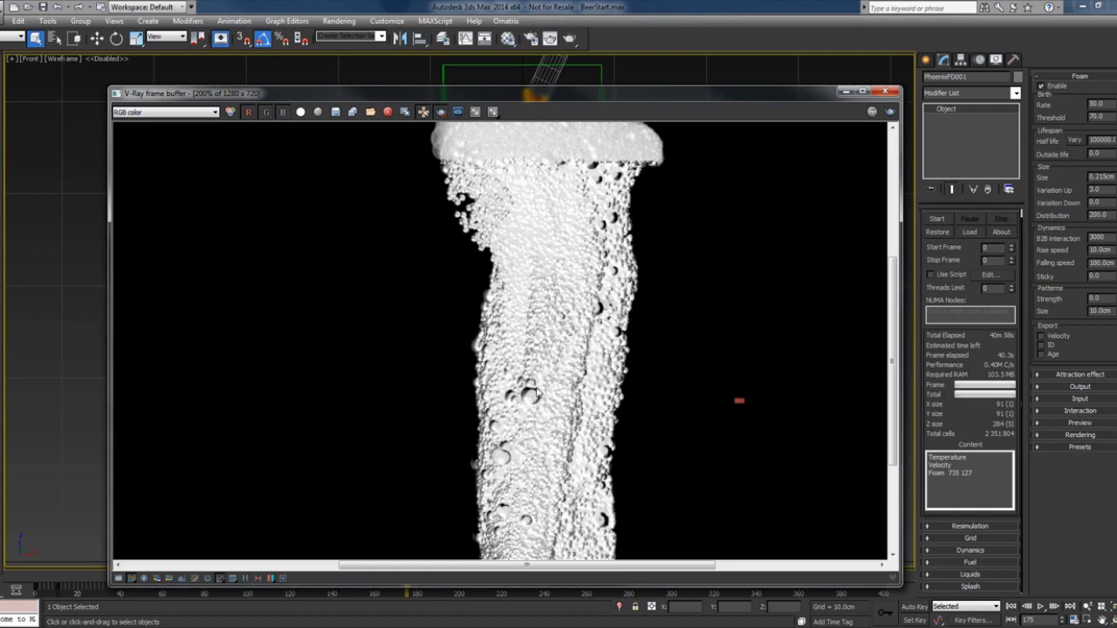
- Set the foam size Variation Up to 2 and Variation Down to 10
{"action": "double_click", "coordinate": [1095, 189]}
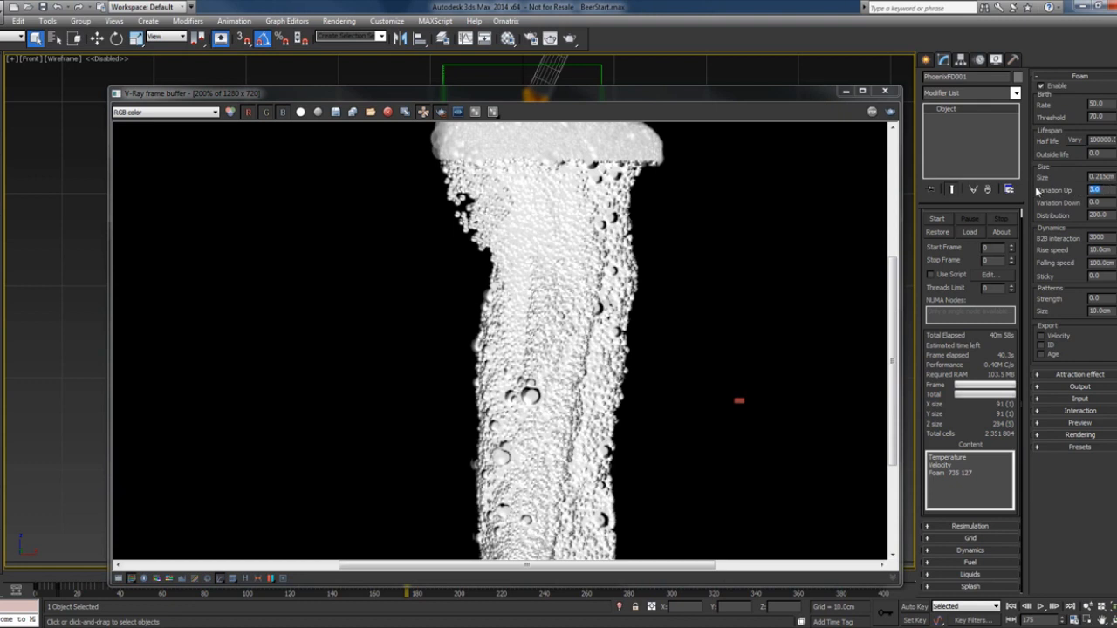
{"action": "type", "text": "2"}
{"action": "key", "text": "Return"}
{"action": "double_click", "coordinate": [1100, 203]}
{"action": "type", "text": "10"}
{"action": "key", "text": "Return"}
{"action": "left_click", "coordinate": [1062, 211]}
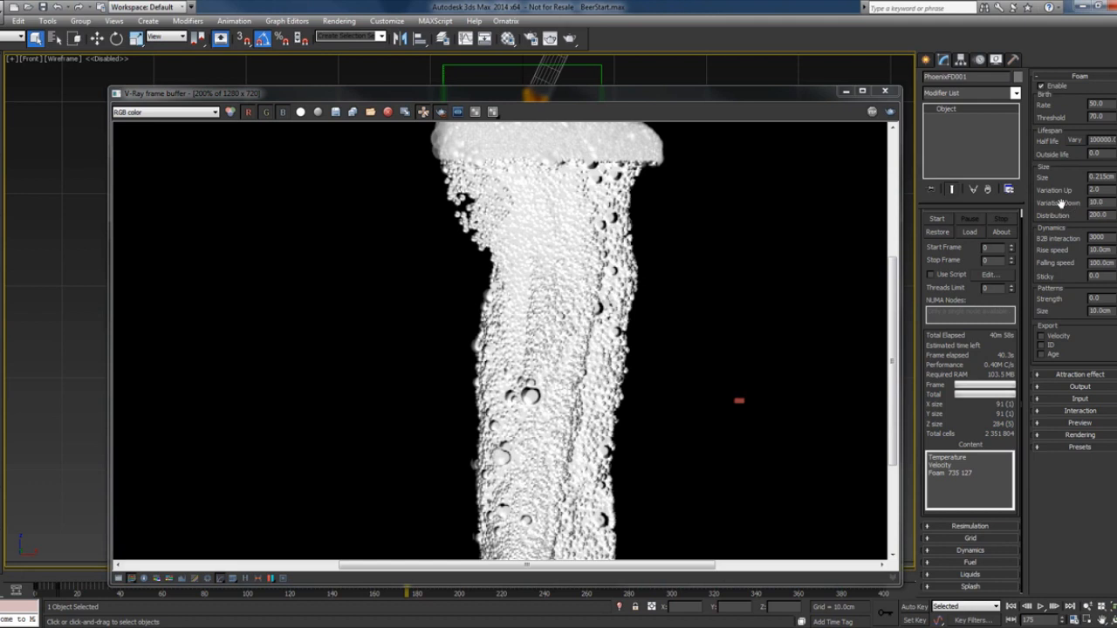
{"action": "left_click", "coordinate": [693, 264]}
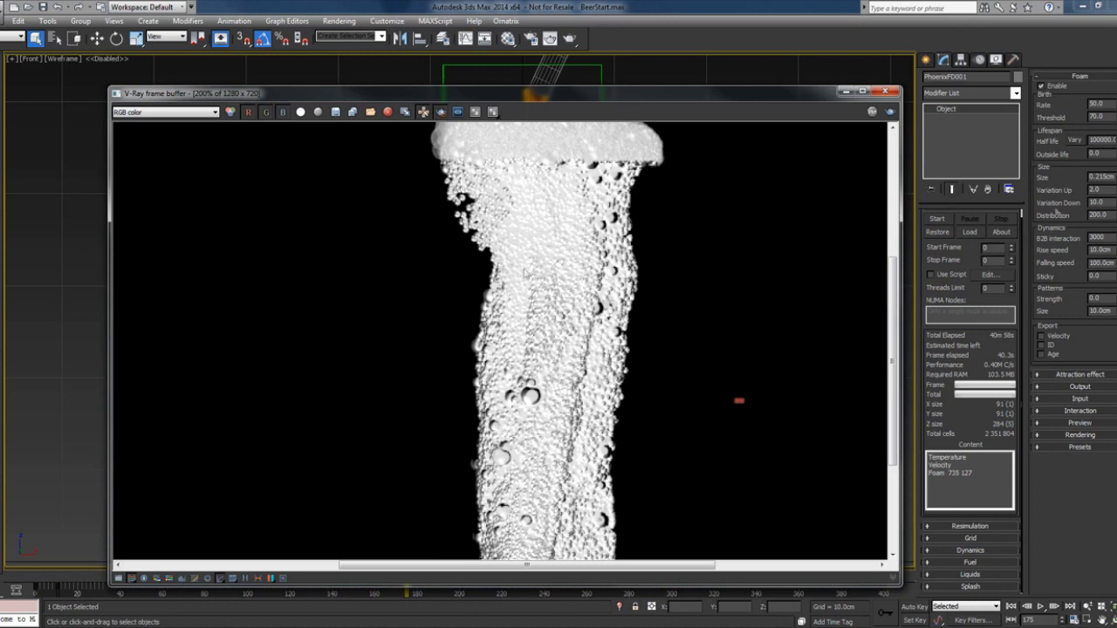
- Switch to Pdplayer and scrub through the pour preview to examine how the foam bubbles rise through the glass
{"action": "key", "text": "alt+Tab"}
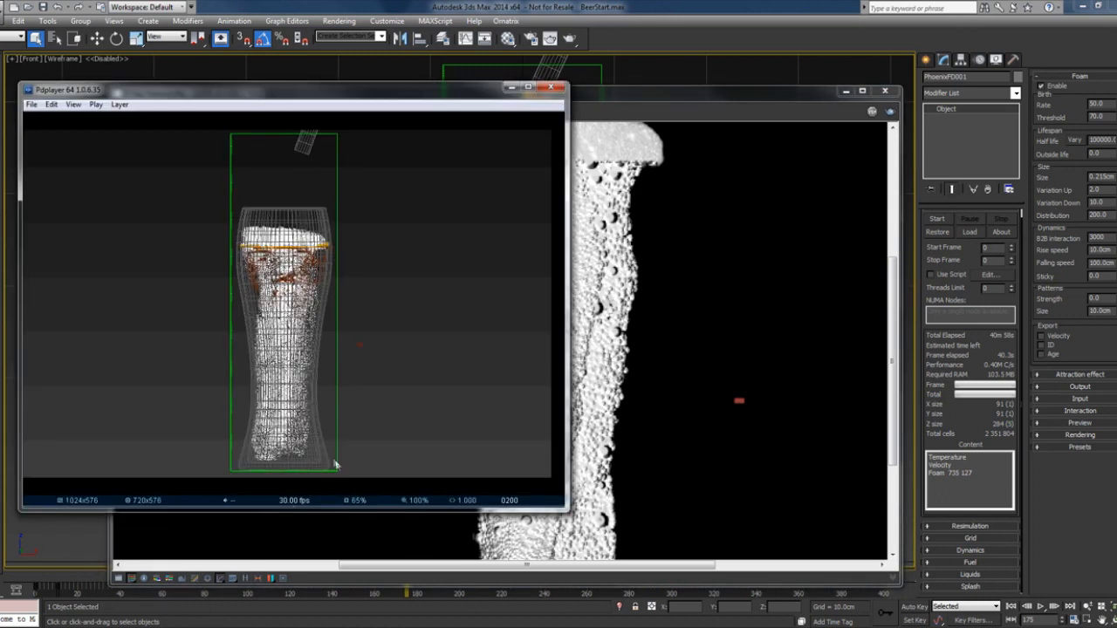
{"action": "left_click_drag", "start_coordinate": [358, 459], "coordinate": [471, 434]}
{"action": "left_click_drag", "start_coordinate": [350, 437], "coordinate": [373, 435]}
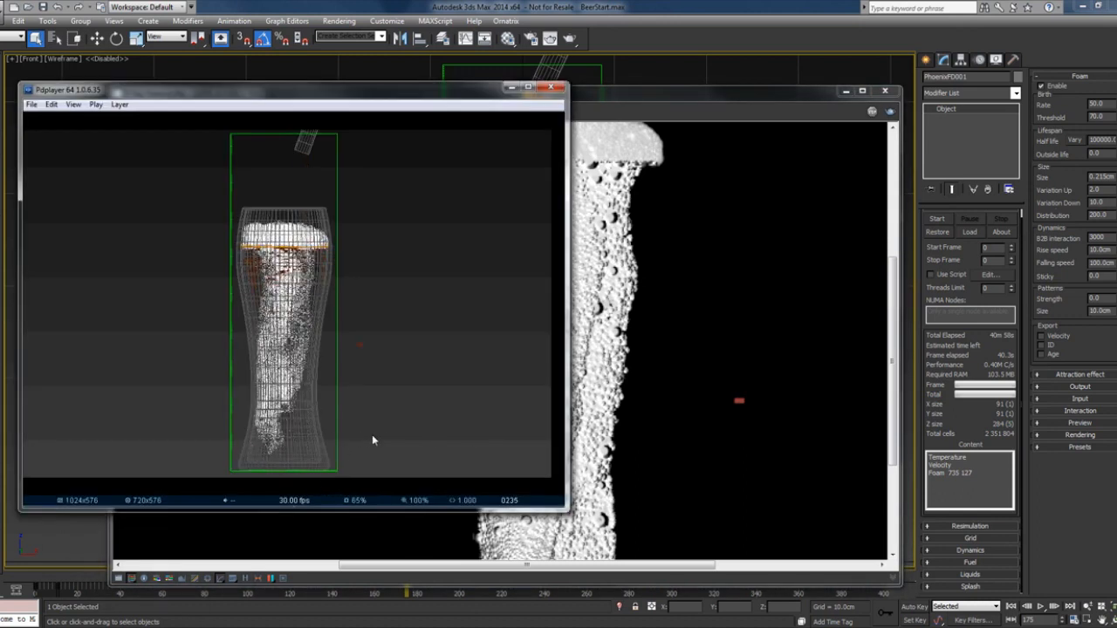
{"action": "mouse_move", "coordinate": [265, 422]}
{"action": "left_mouse_down"}
{"action": "mouse_move", "coordinate": [252, 440]}
{"action": "mouse_move", "coordinate": [265, 423]}
{"action": "left_mouse_up"}
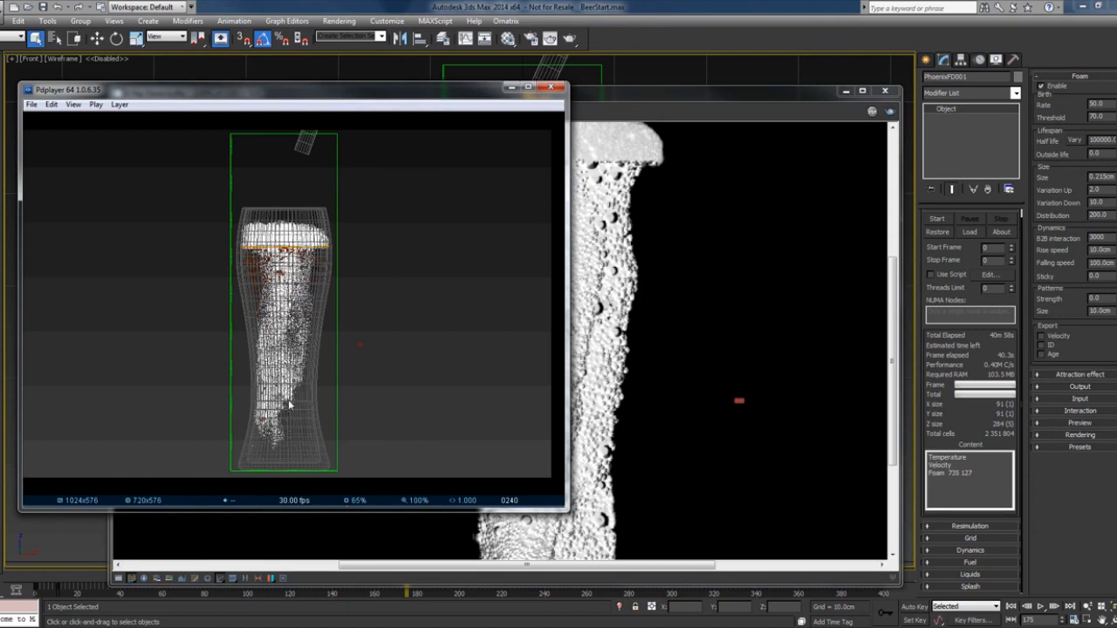
{"action": "key", "text": "space"}
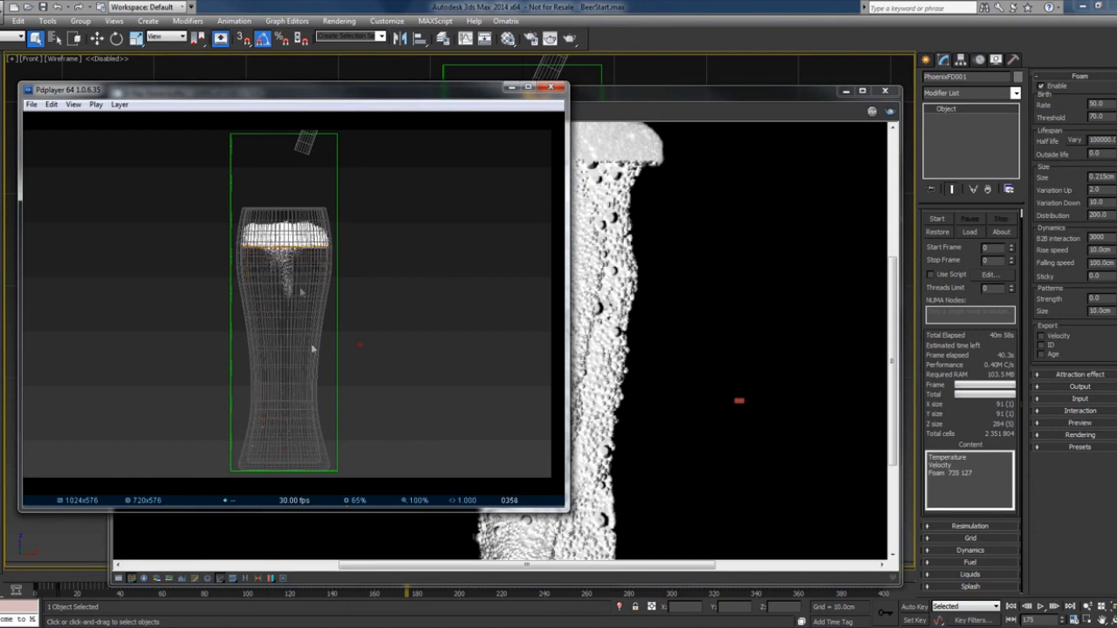
{"action": "left_click_drag", "start_coordinate": [275, 432], "coordinate": [303, 397]}
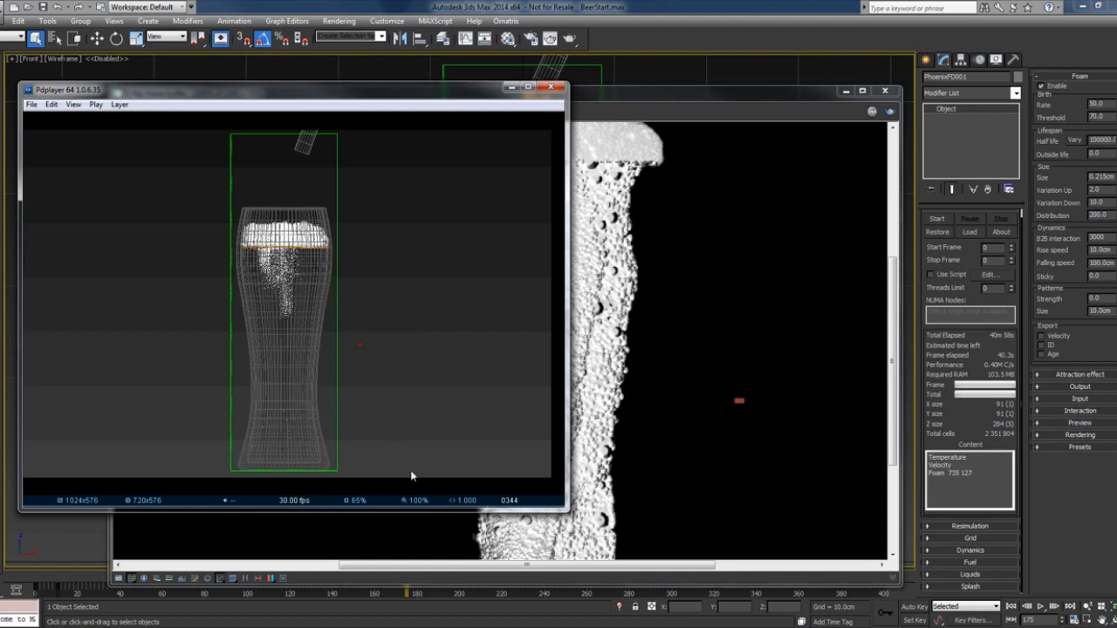
{"action": "left_click_drag", "start_coordinate": [412, 476], "coordinate": [419, 452]}
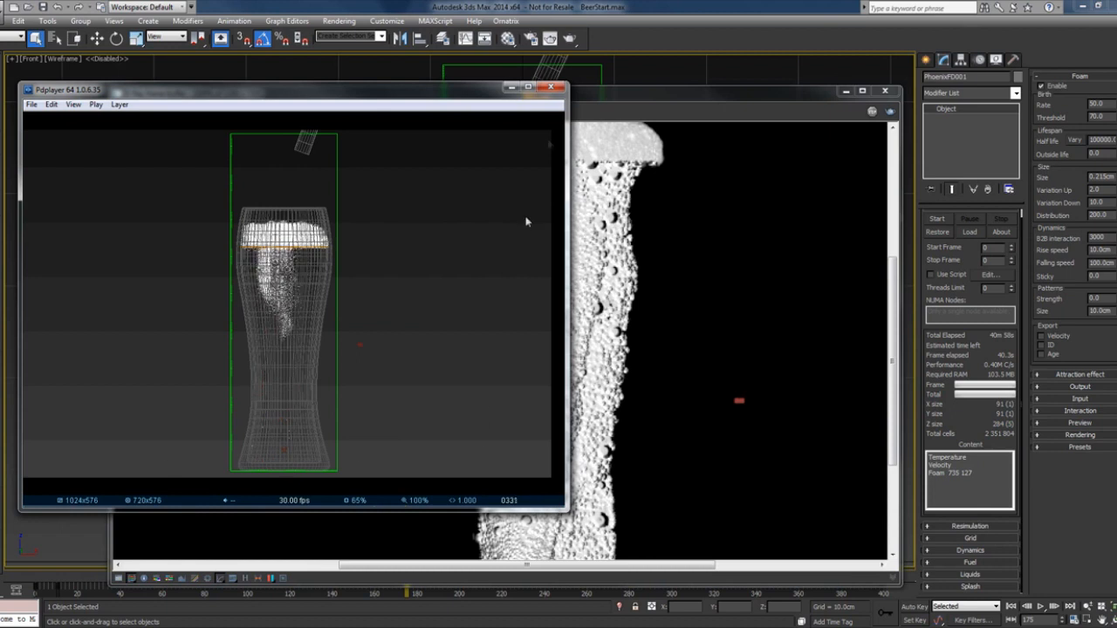
- Set the foam size Distribution to 1200, check the rendered bubbles against it and close the V-Ray frame buffer
{"action": "left_click", "coordinate": [512, 88]}
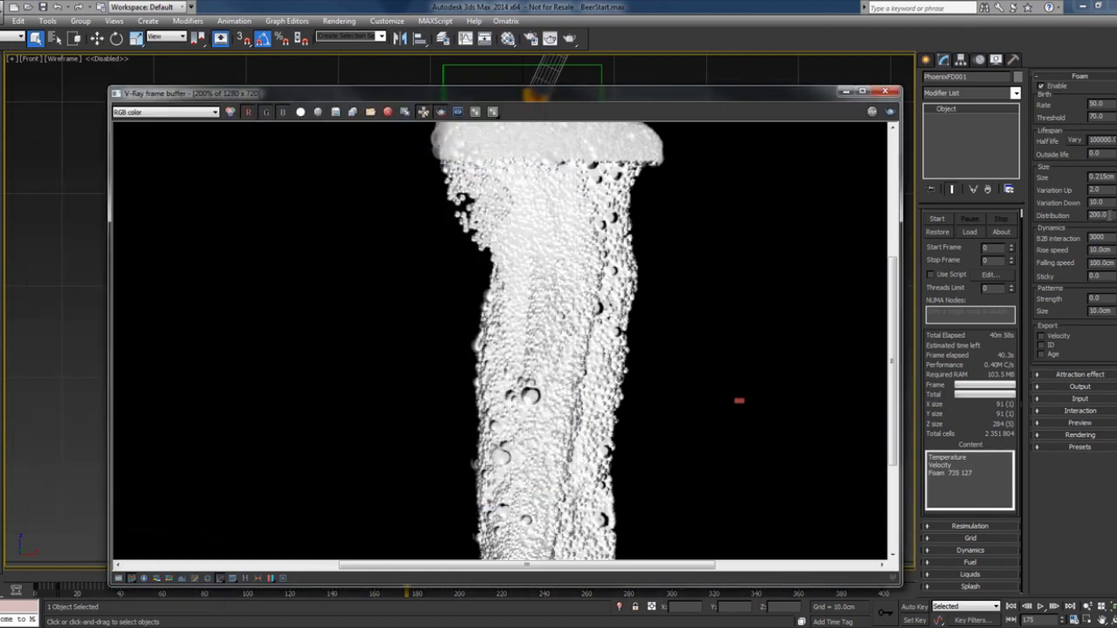
{"action": "double_click", "coordinate": [1096, 214]}
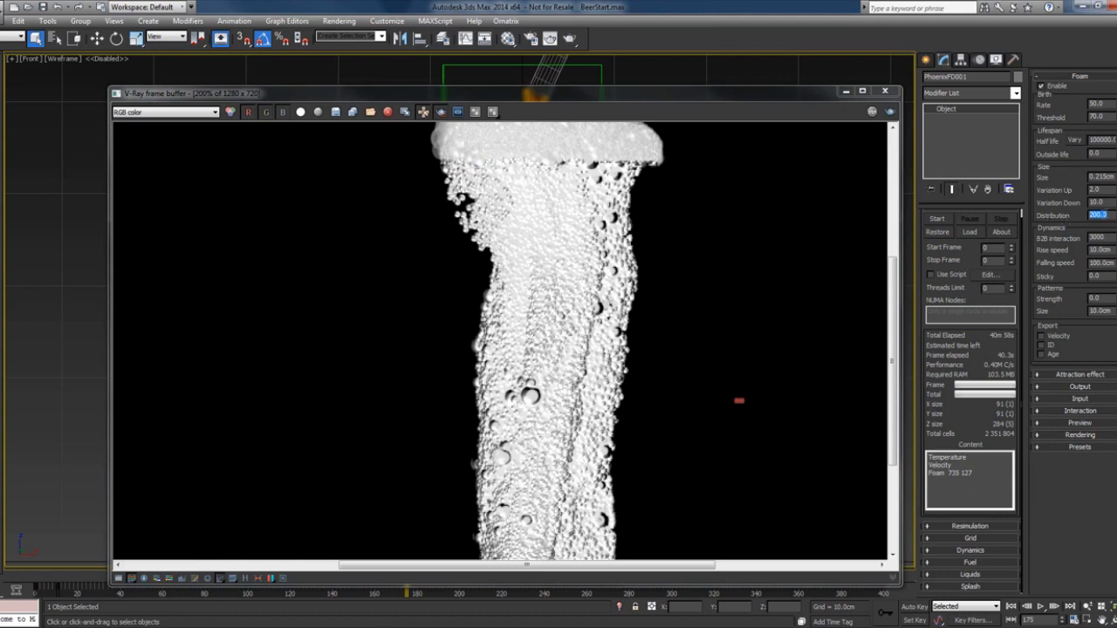
{"action": "left_click", "coordinate": [1109, 216]}
{"action": "double_click", "coordinate": [1110, 216]}
{"action": "type", "text": "1200"}
{"action": "key", "text": "Return"}
{"action": "middle_click_drag", "start_coordinate": [561, 400], "coordinate": [554, 325]}
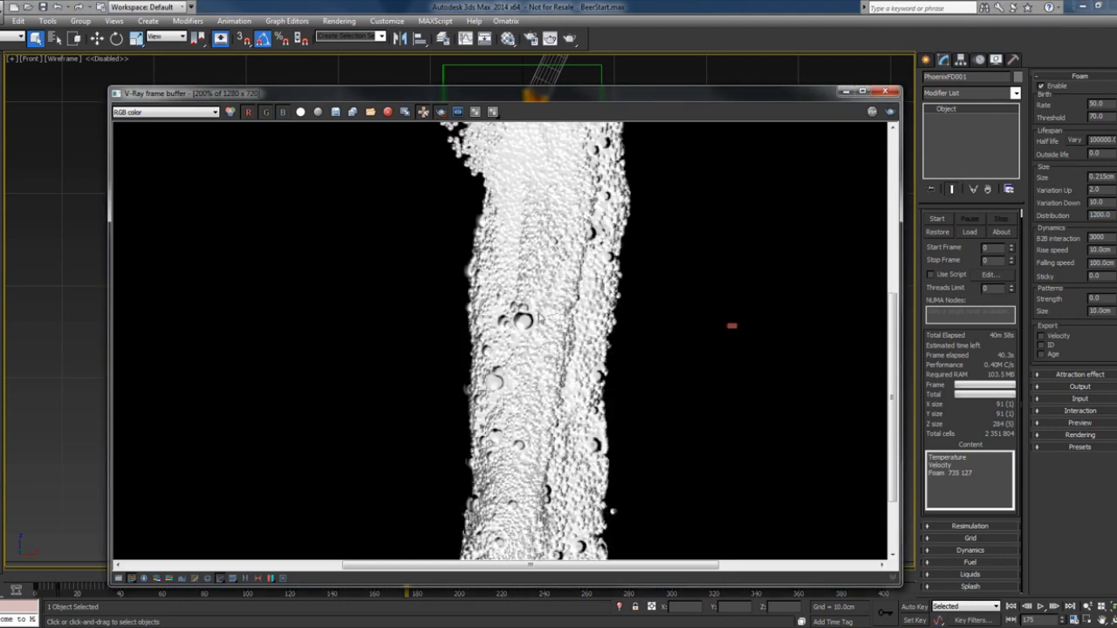
{"action": "scroll", "coordinate": [541, 329], "scroll_direction": "down", "scroll_amount": 1}
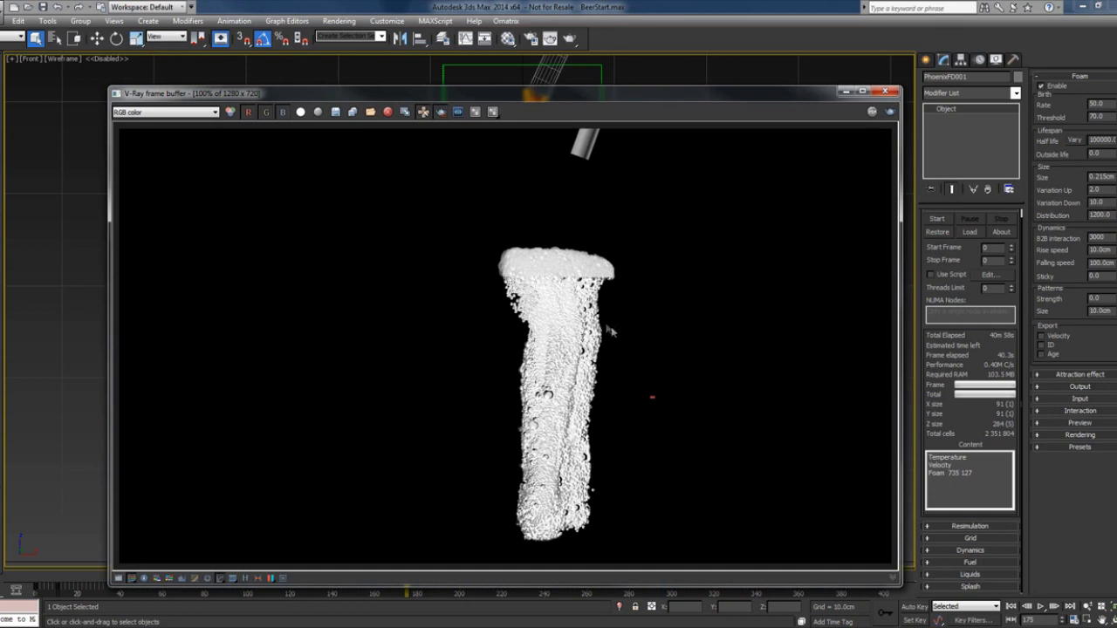
{"action": "left_click", "coordinate": [886, 91]}
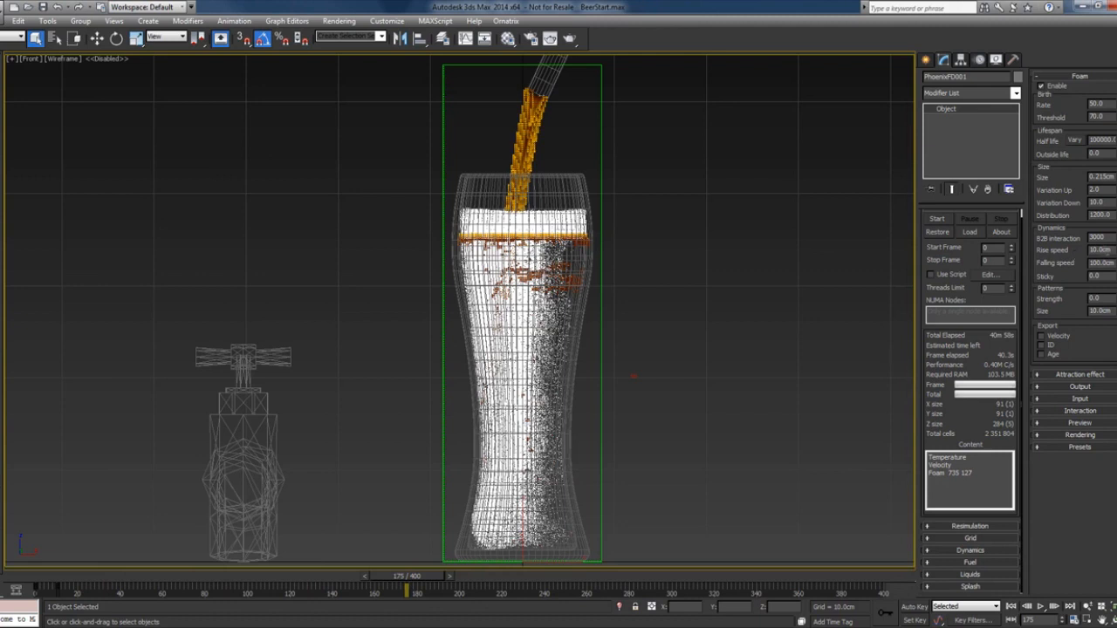
- Switch to Pdplayer and scrub through the end of the pour preview to examine how fast the bubbles rise
{"action": "double_click", "coordinate": [1100, 250]}
{"action": "double_click", "coordinate": [1112, 202]}
{"action": "left_click", "coordinate": [288, 627]}
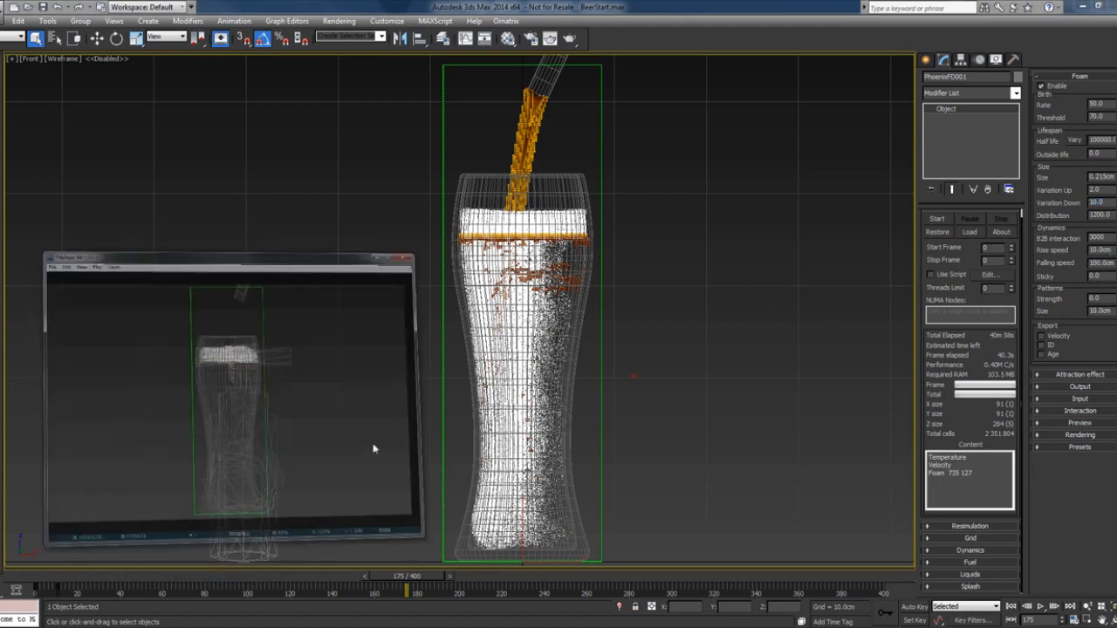
{"action": "left_click_drag", "start_coordinate": [367, 477], "coordinate": [296, 253]}
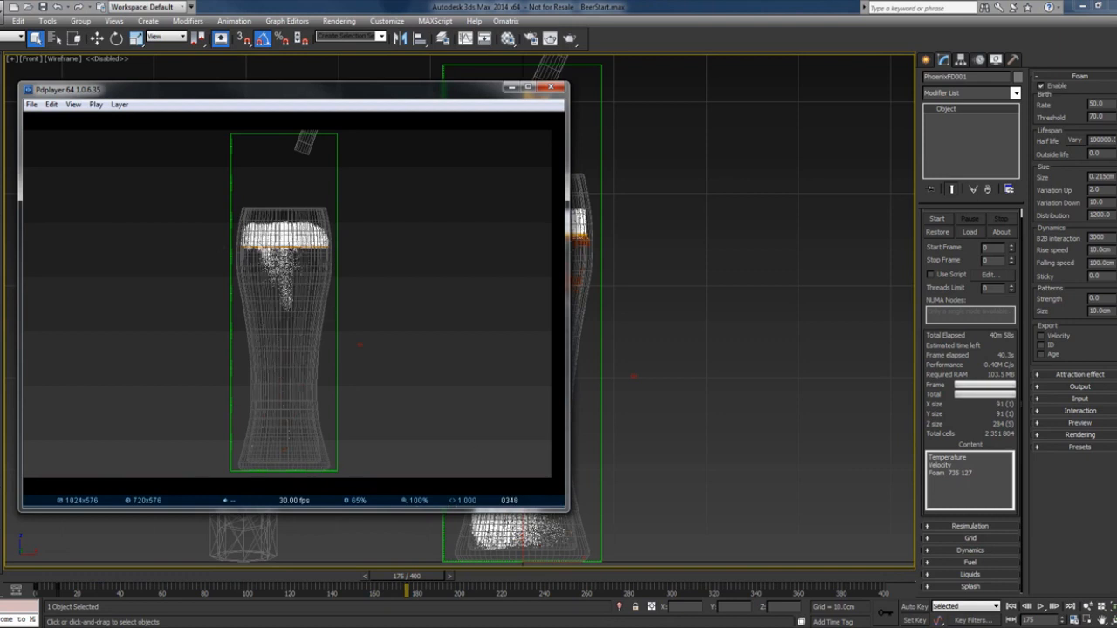
{"action": "left_click_drag", "start_coordinate": [347, 428], "coordinate": [527, 405]}
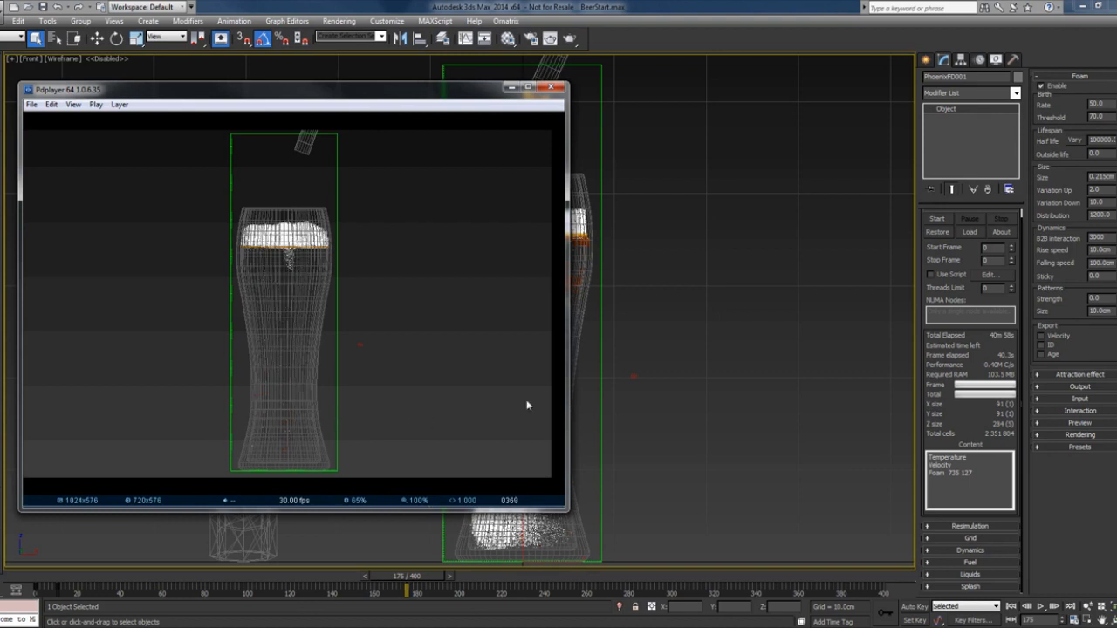
- Set the foam Rise speed to 55 cm and B2B interaction to 3200
{"action": "left_click", "coordinate": [1101, 250]}
{"action": "type", "text": "55"}
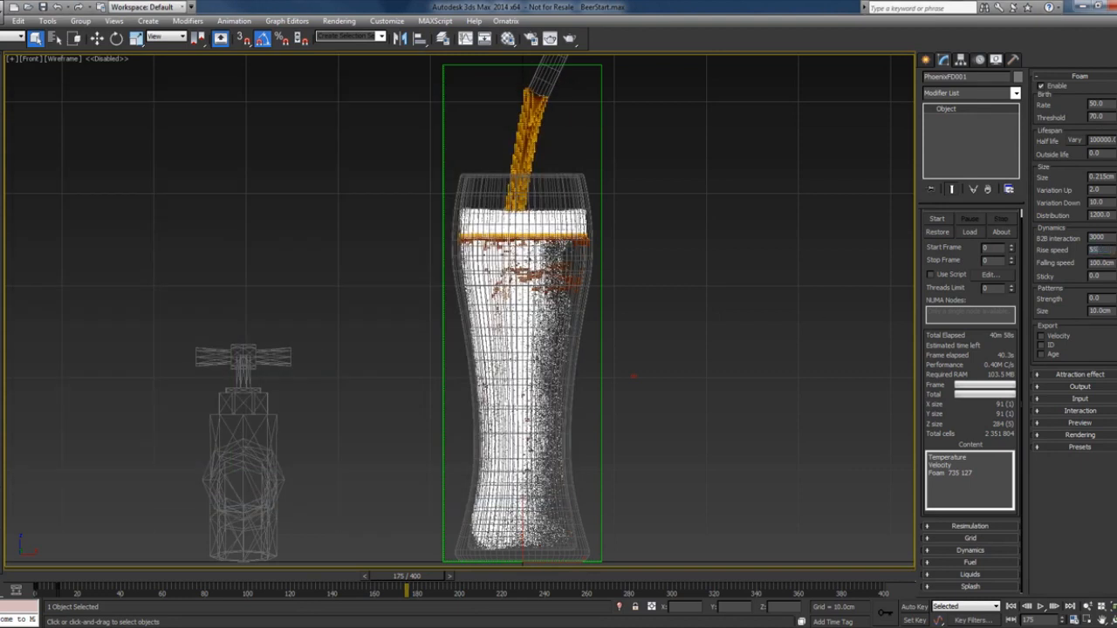
{"action": "key", "text": "Return"}
{"action": "left_click", "coordinate": [1096, 236]}
{"action": "left_click_drag", "start_coordinate": [1096, 237], "coordinate": [1112, 236]}
{"action": "double_click", "coordinate": [1102, 236]}
{"action": "left_click", "coordinate": [1065, 192]}
- Start the simulation and scrub the timeline to frame 319 to view the simulated foam
{"action": "scroll", "coordinate": [939, 229], "scroll_direction": "up", "scroll_amount": 1}
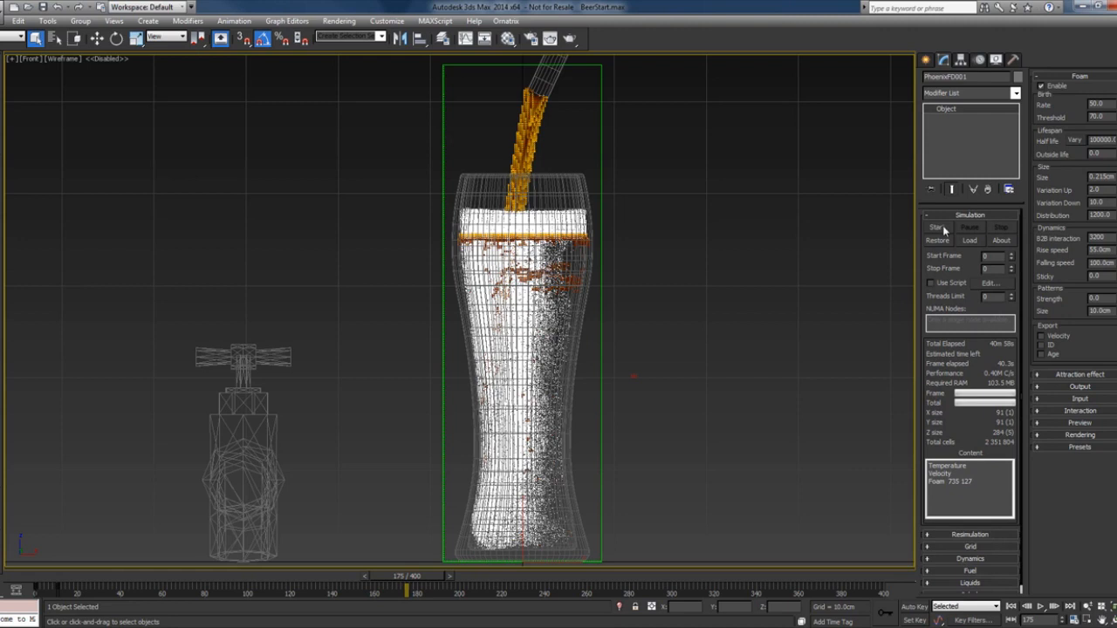
{"action": "left_click", "coordinate": [938, 227]}
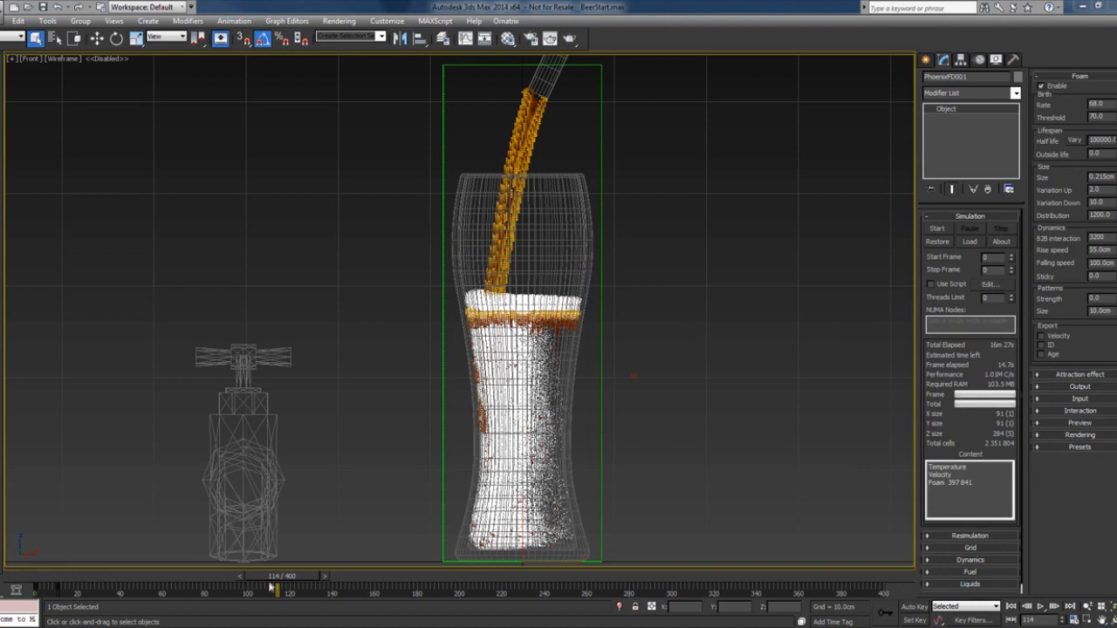
{"action": "left_click_drag", "start_coordinate": [276, 579], "coordinate": [698, 583]}
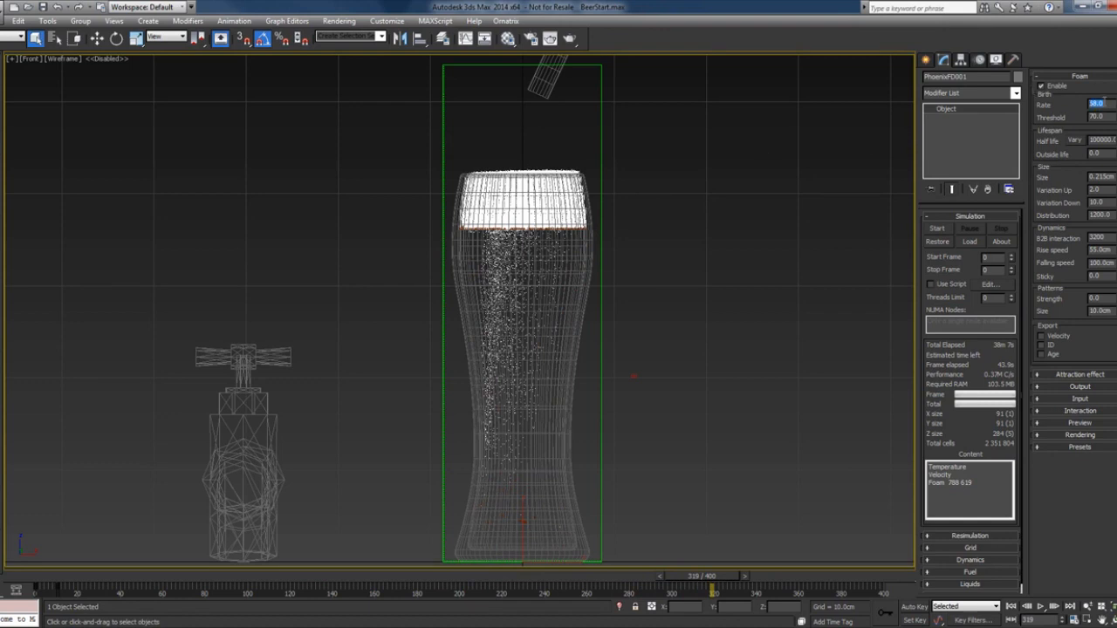
- Open the foam Rate animation curve, try a value of 50 for the frame 11 key and restore it to 68
{"action": "right_click", "coordinate": [1102, 102]}
{"action": "left_click", "coordinate": [1078, 277]}
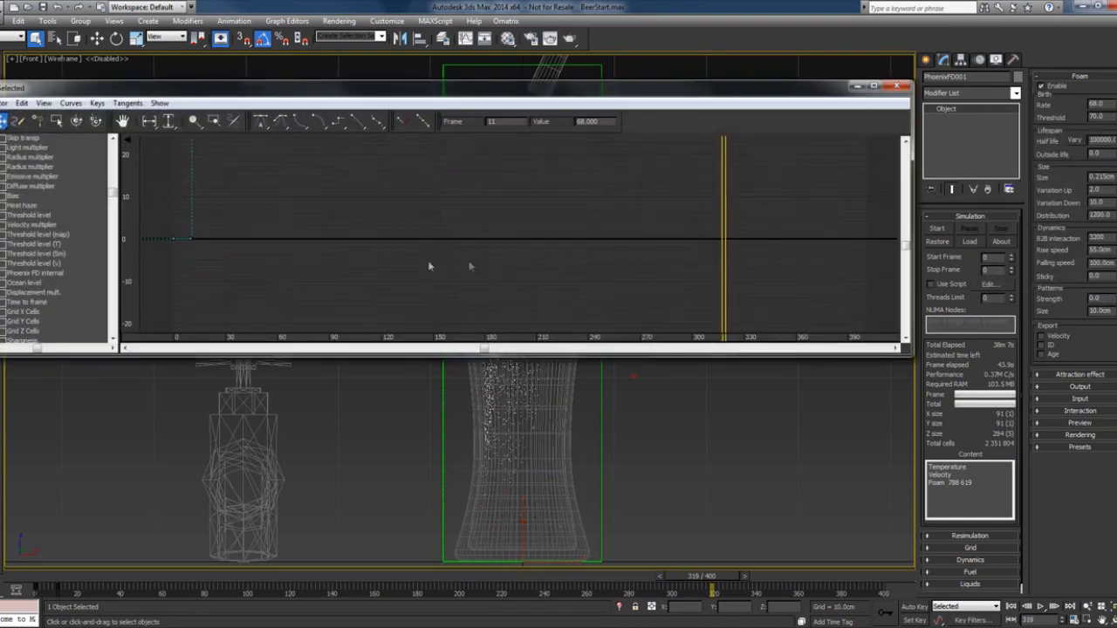
{"action": "middle_click_drag", "start_coordinate": [249, 180], "coordinate": [280, 253]}
{"action": "scroll", "coordinate": [268, 263], "scroll_direction": "down", "scroll_amount": 3}
{"action": "scroll", "coordinate": [268, 266], "scroll_direction": "down", "scroll_amount": 1}
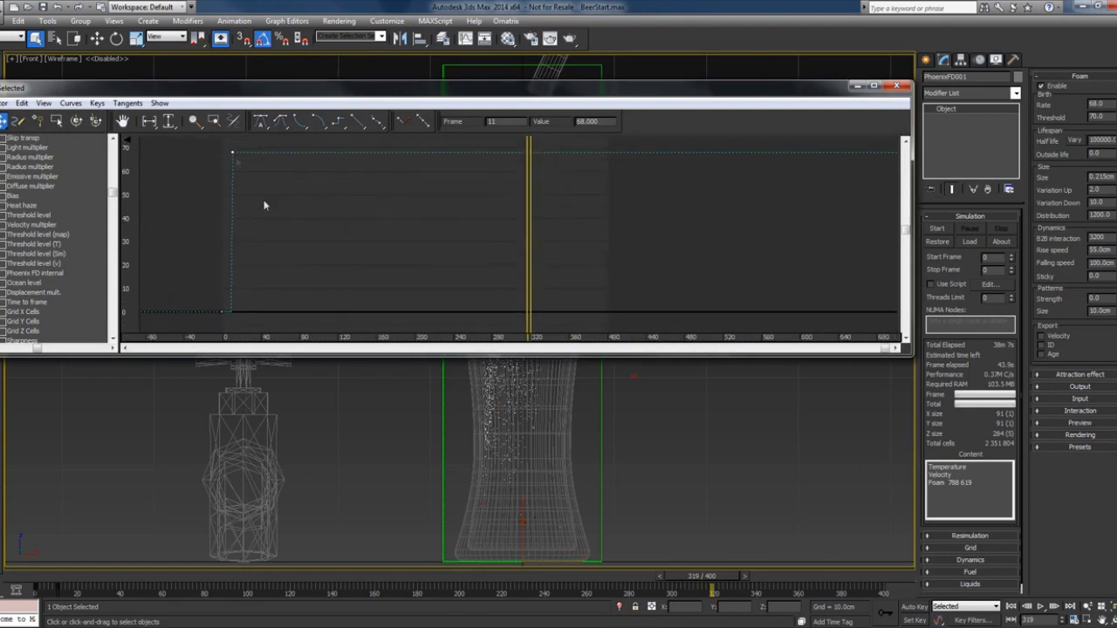
{"action": "left_click", "coordinate": [596, 122]}
{"action": "type", "text": "50"}
{"action": "key", "text": "Return"}
{"action": "type", "text": "68"}
{"action": "key", "text": "Return"}
{"action": "left_click", "coordinate": [895, 86]}
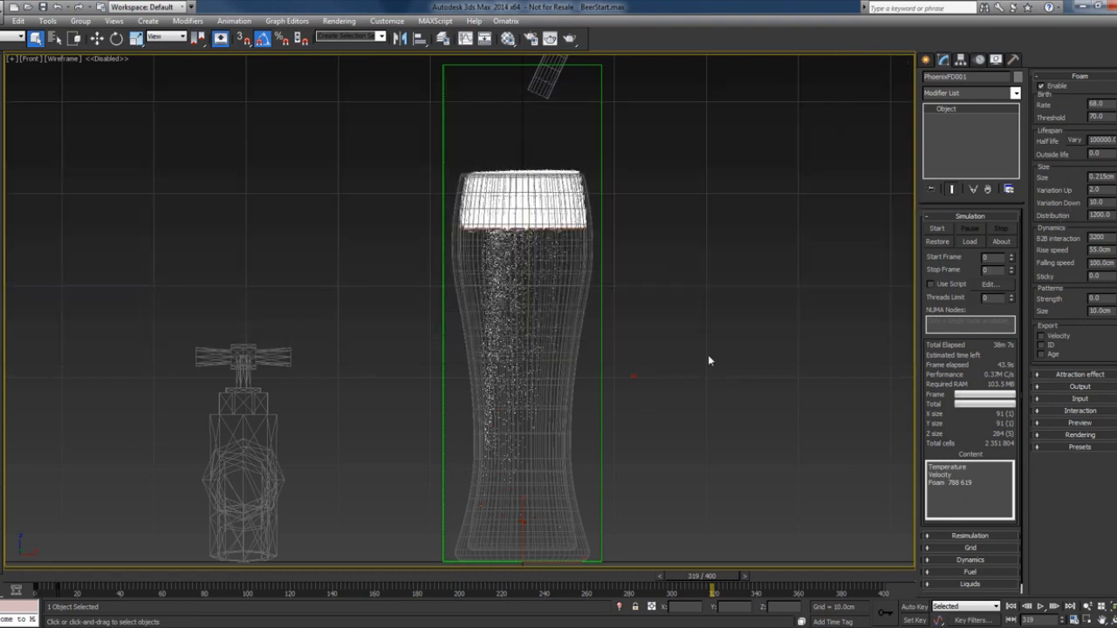
- Open the V-Ray frame buffer, examine the rendered foam bubbles up close and close it
{"action": "right_click", "coordinate": [715, 288]}
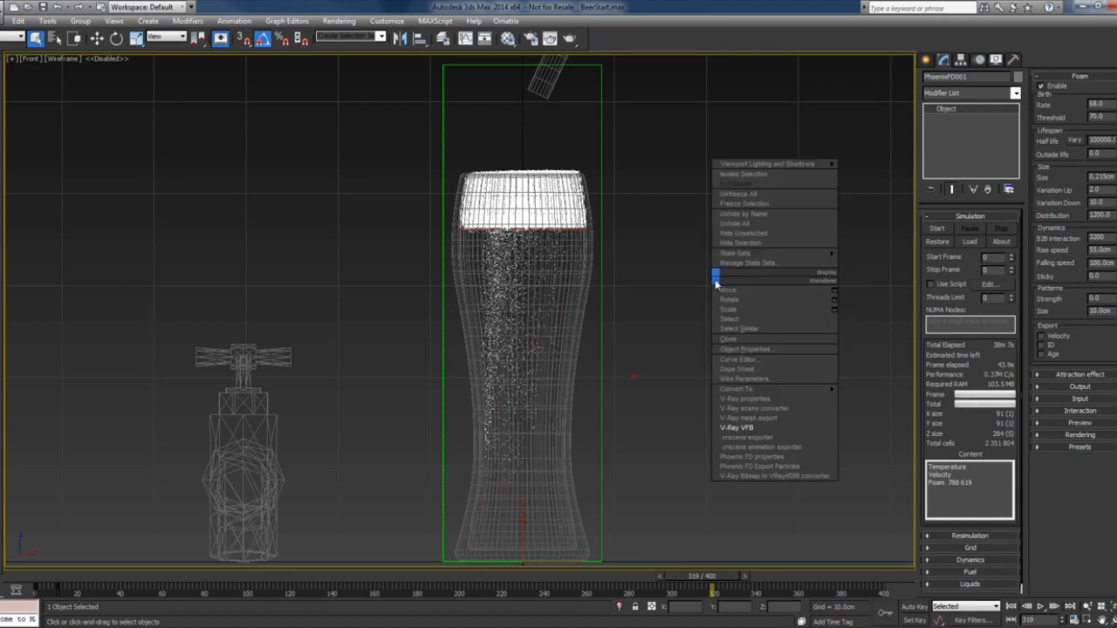
{"action": "left_click", "coordinate": [758, 427]}
{"action": "scroll", "coordinate": [668, 352], "scroll_direction": "up", "scroll_amount": 1}
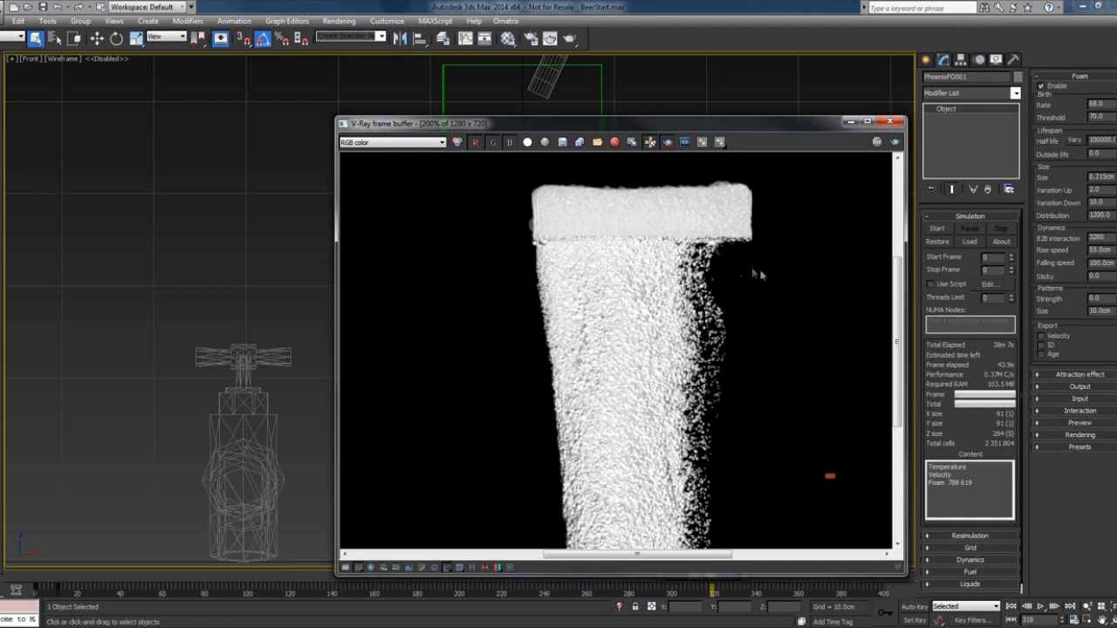
{"action": "left_click", "coordinate": [888, 121]}
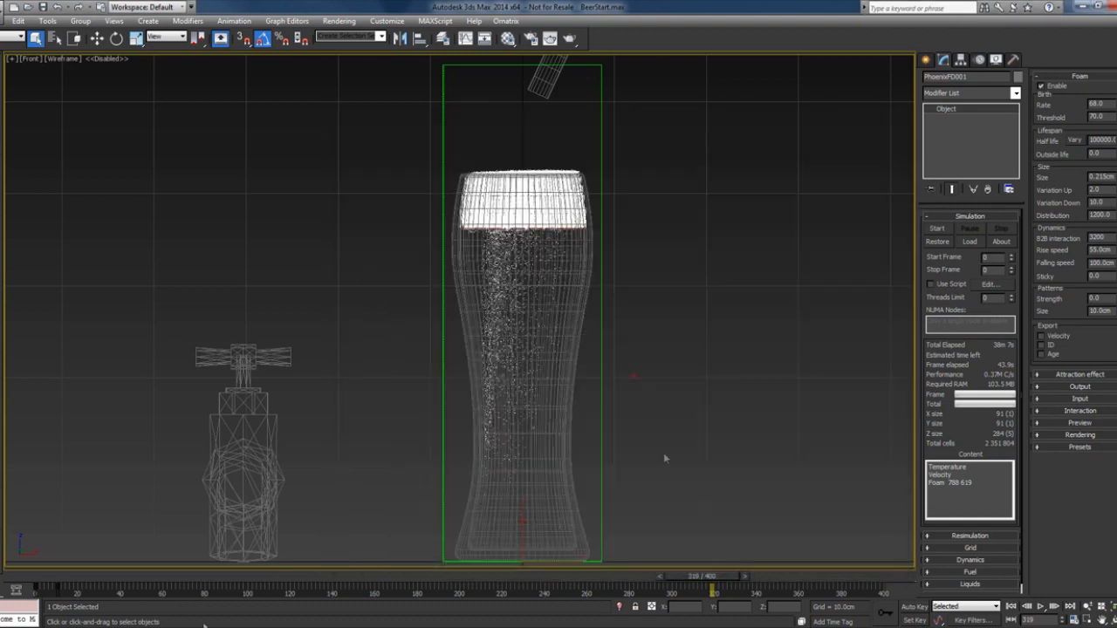
- Switch to Pdplayer and play Capture17.avi and final.avi side by side from the start to compare the two pours
{"action": "left_click", "coordinate": [291, 627]}
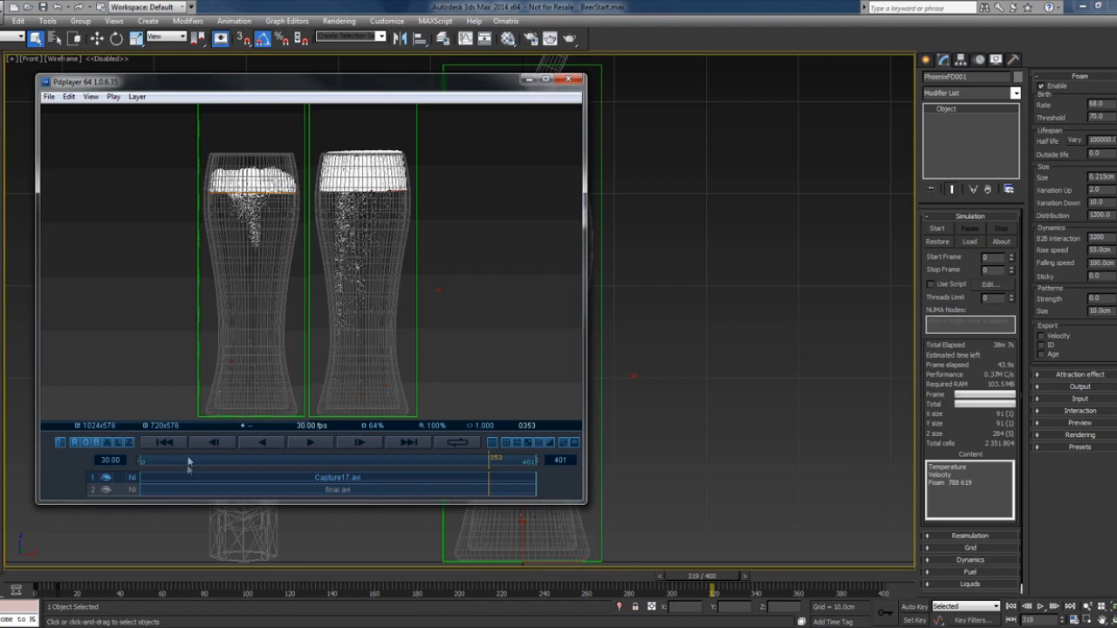
{"action": "left_click_drag", "start_coordinate": [189, 462], "coordinate": [118, 465]}
{"action": "left_click", "coordinate": [311, 443]}
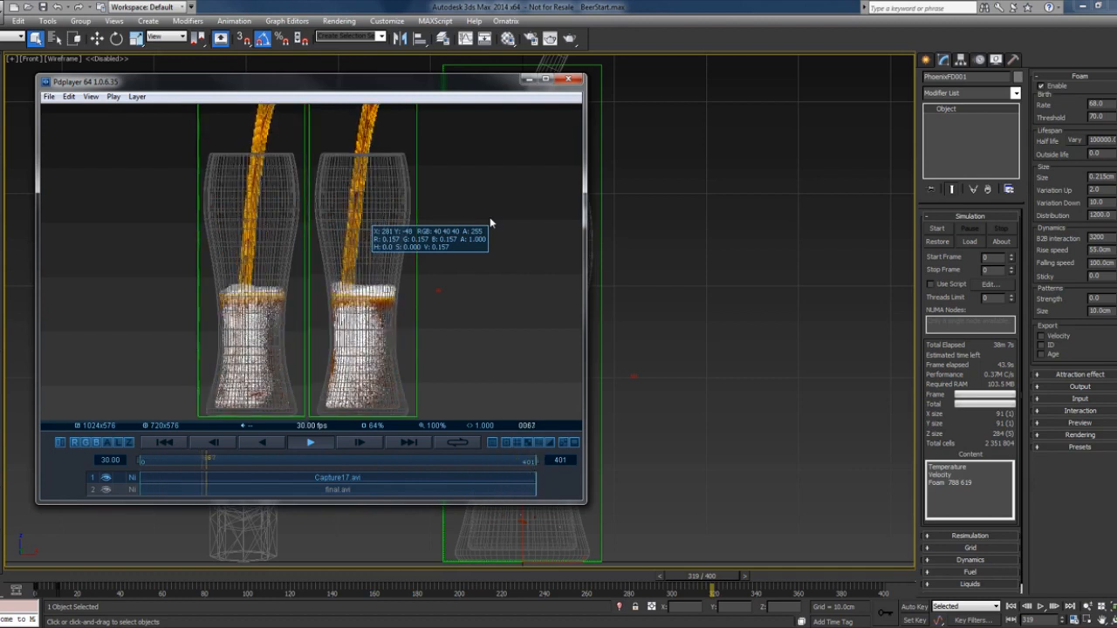
{"action": "left_click", "coordinate": [311, 443]}
{"action": "left_click", "coordinate": [527, 80]}
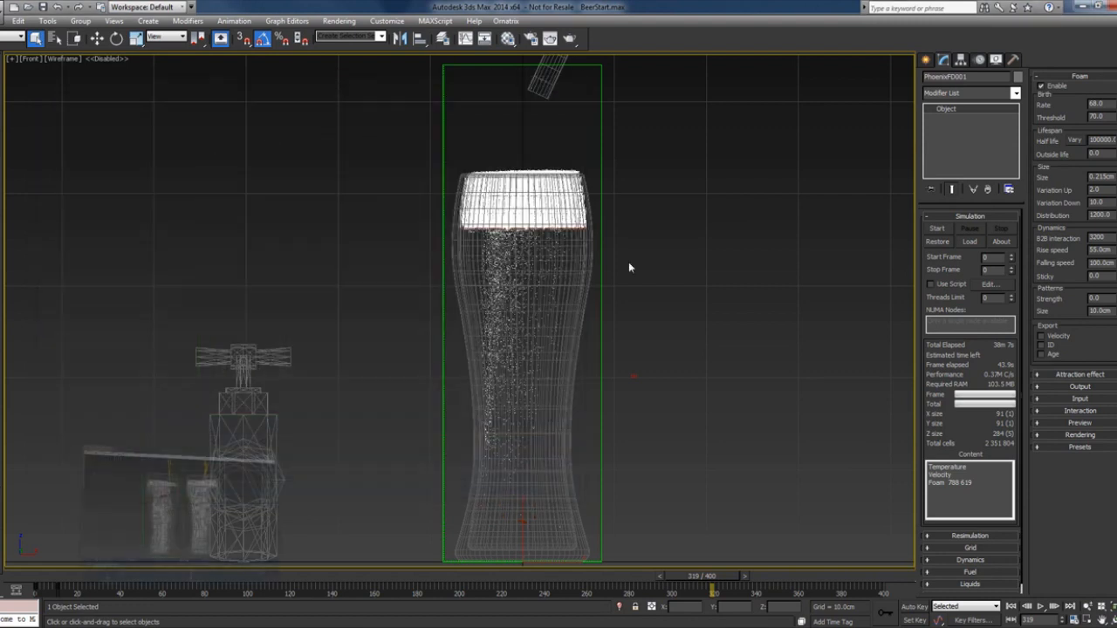
- Toggle the glass's Edit Poly modifier off and on to compare wall thickness, and rename the modifier Simulation
{"action": "left_click", "coordinate": [630, 279]}
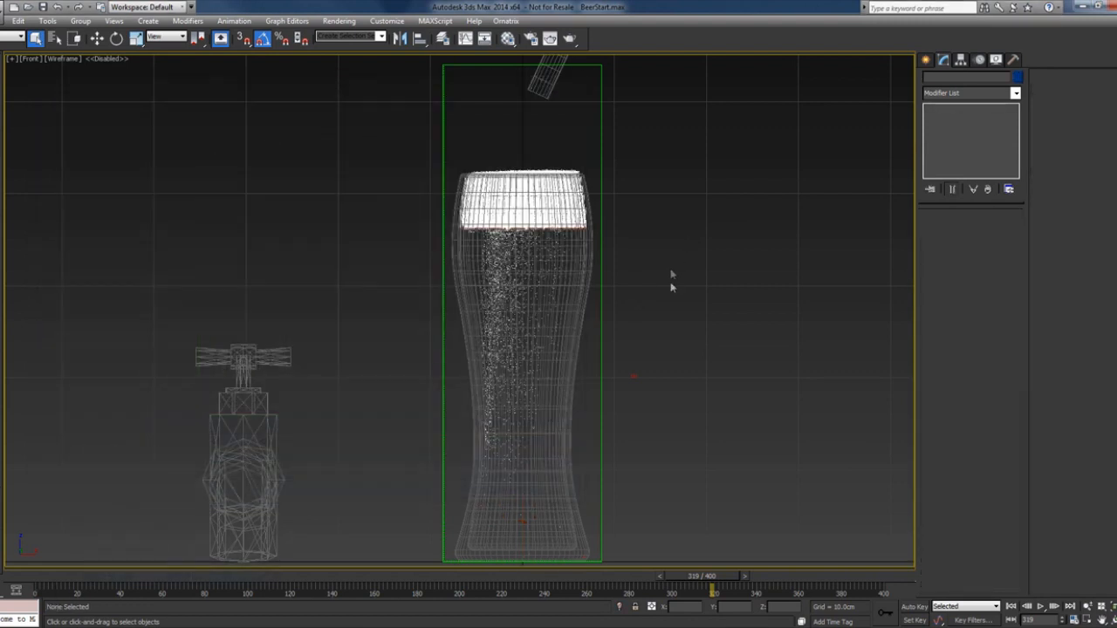
{"action": "left_click", "coordinate": [591, 293]}
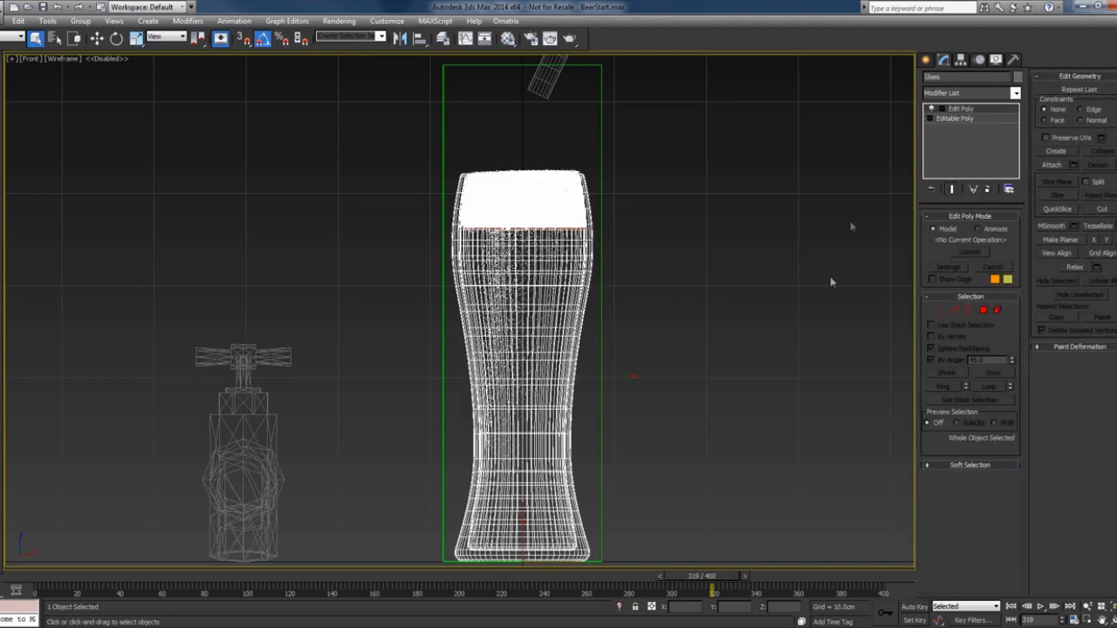
{"action": "left_click", "coordinate": [934, 109]}
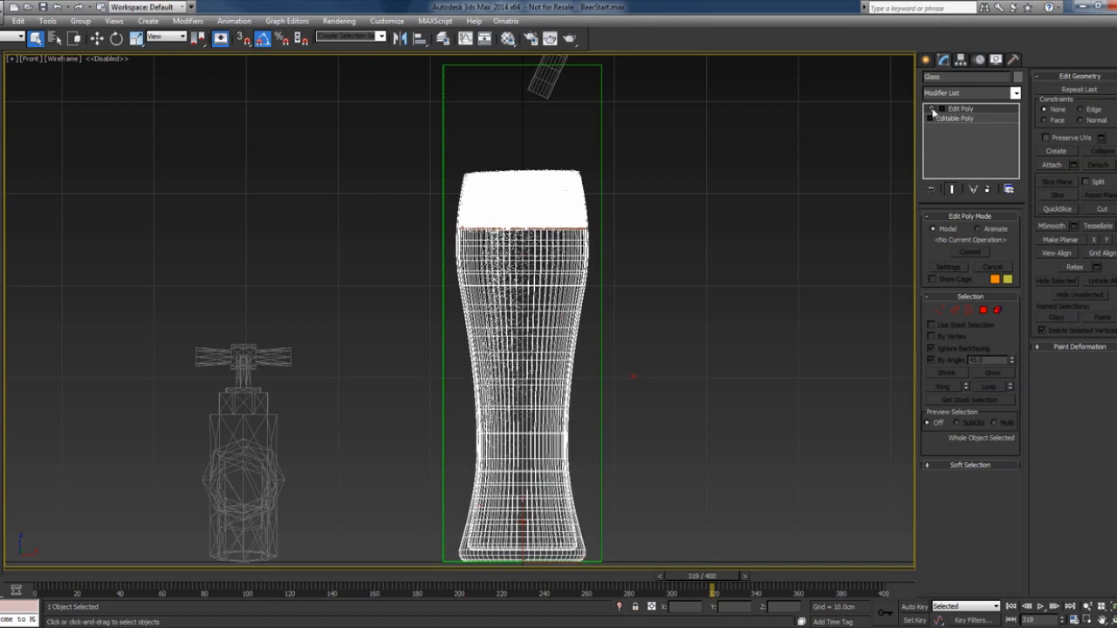
{"action": "left_click", "coordinate": [932, 110]}
{"action": "right_click", "coordinate": [960, 110]}
{"action": "left_click", "coordinate": [982, 111]}
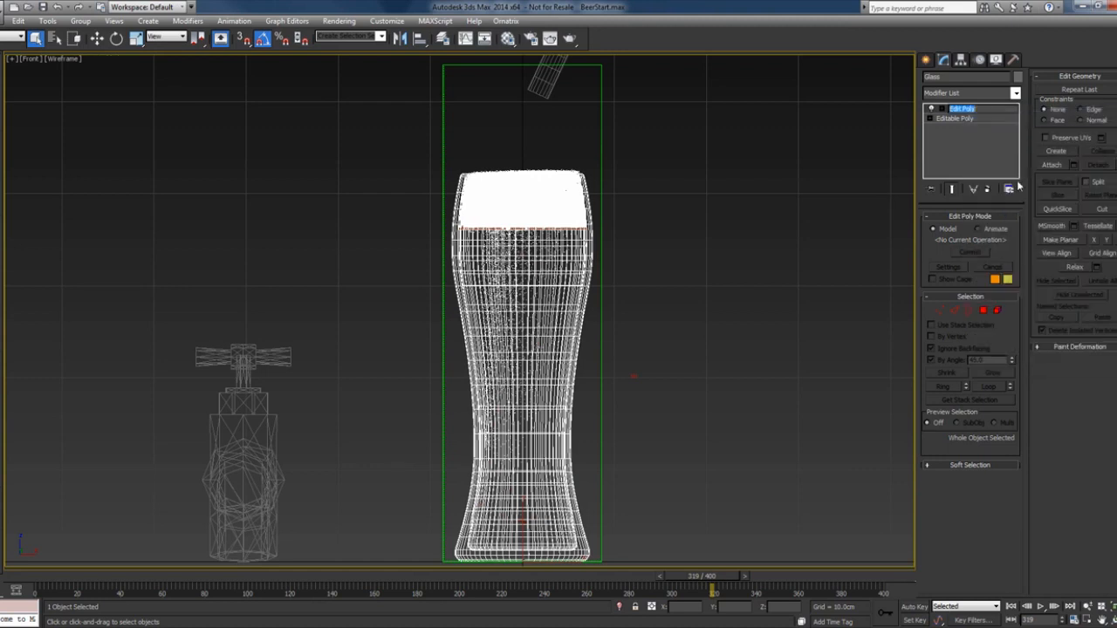
{"action": "type", "text": "Sli"}
{"action": "type", "text": "ulation"}
{"action": "key", "text": "Return"}
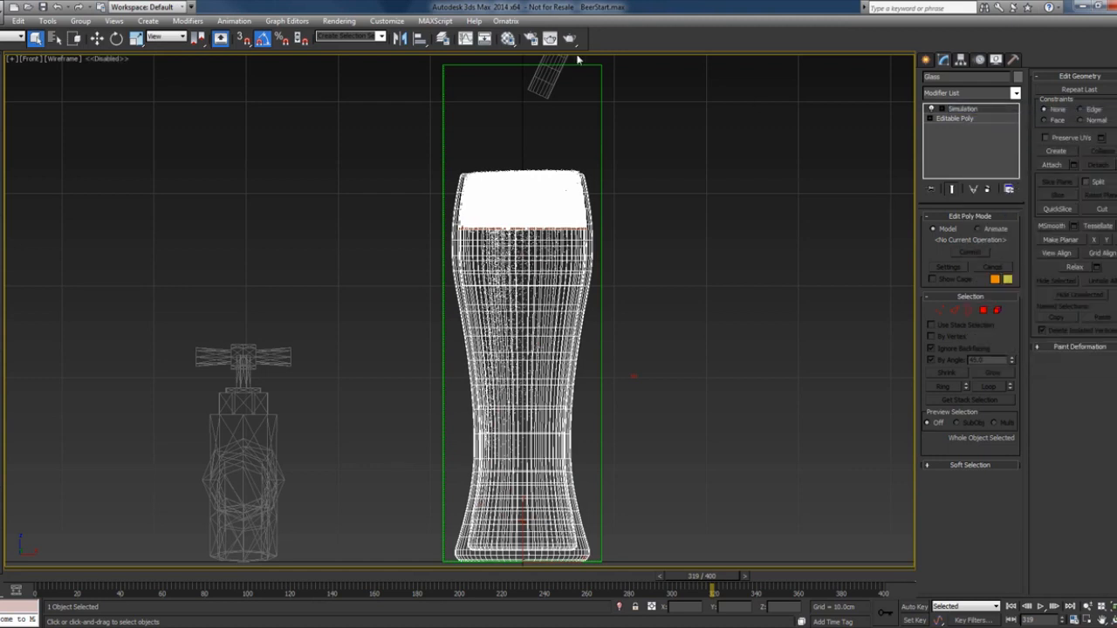
- Rename the pouring cylinder above the glass as Emitter
{"action": "left_click", "coordinate": [558, 62]}
{"action": "left_click", "coordinate": [960, 76]}
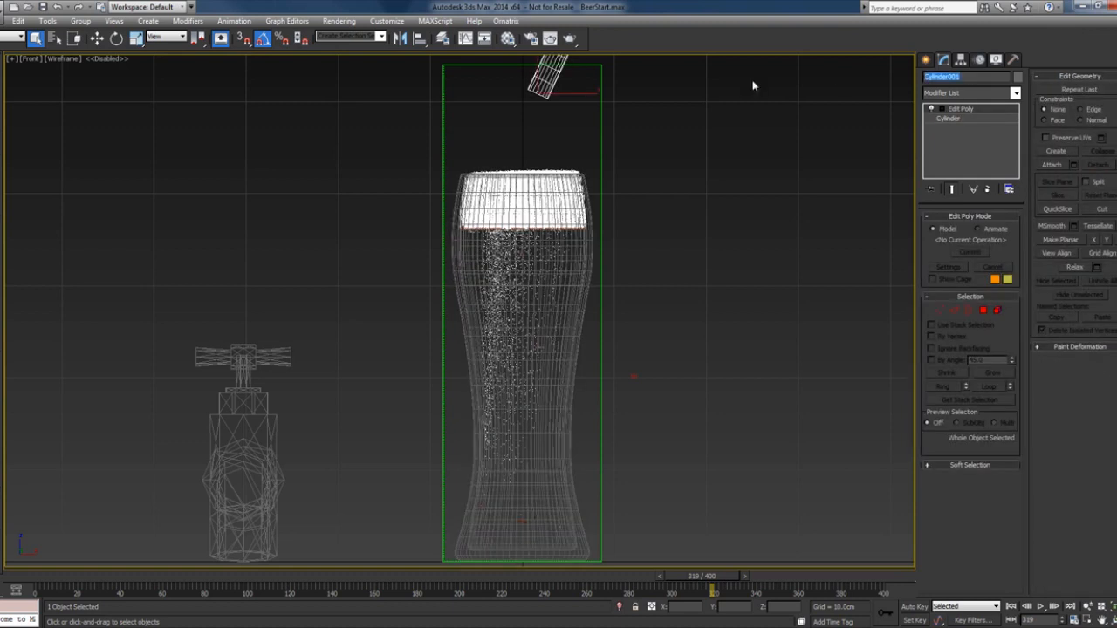
{"action": "type", "text": "Emitter"}
- Create a layer named Phoenix containing Emitter, PHXSource001 and PhoenixFD001
{"action": "left_click", "coordinate": [444, 38]}
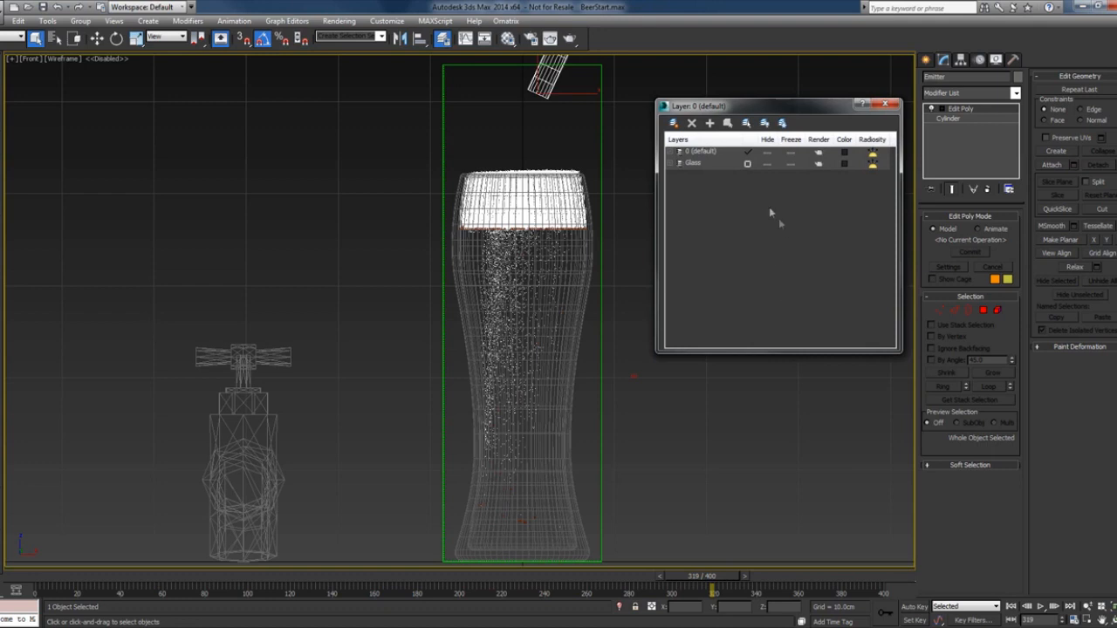
{"action": "left_click", "coordinate": [680, 152]}
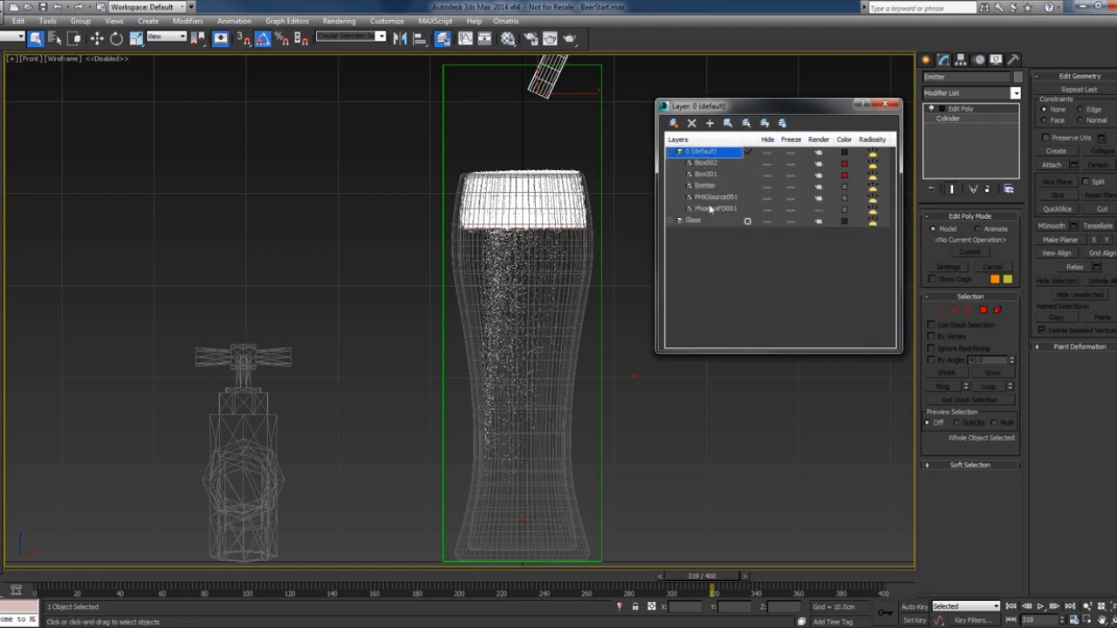
{"action": "left_click", "coordinate": [709, 209]}
{"action": "left_click", "coordinate": [704, 186], "text": "shift"}
{"action": "left_click", "coordinate": [673, 124]}
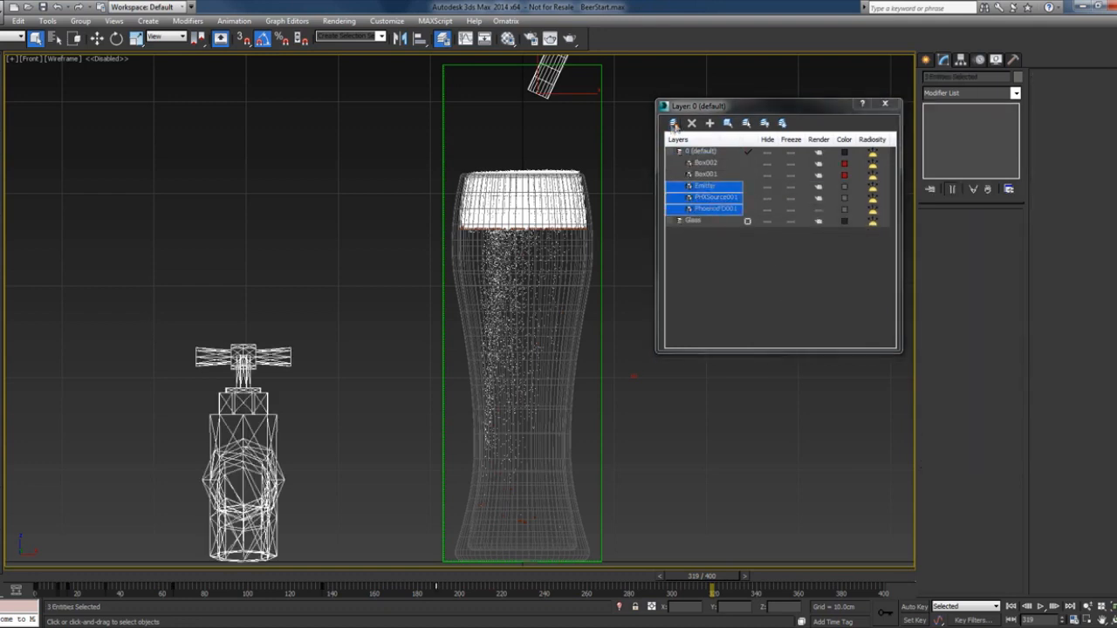
{"action": "left_click", "coordinate": [674, 124]}
{"action": "left_click", "coordinate": [701, 198]}
{"action": "type", "text": "Phoenix"}
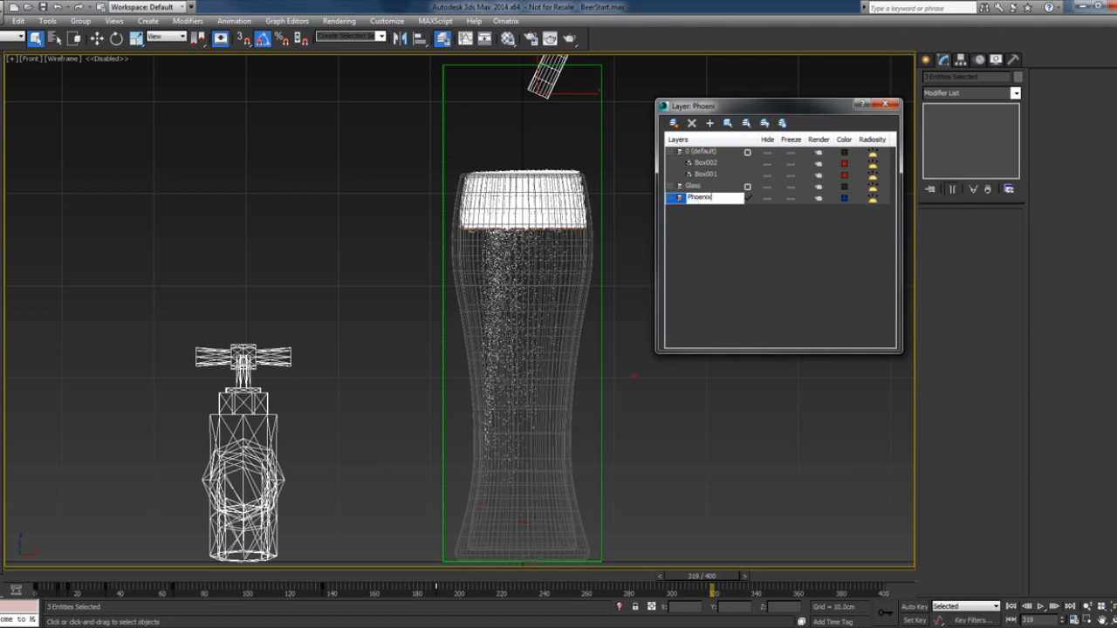
{"action": "key", "text": "Return"}
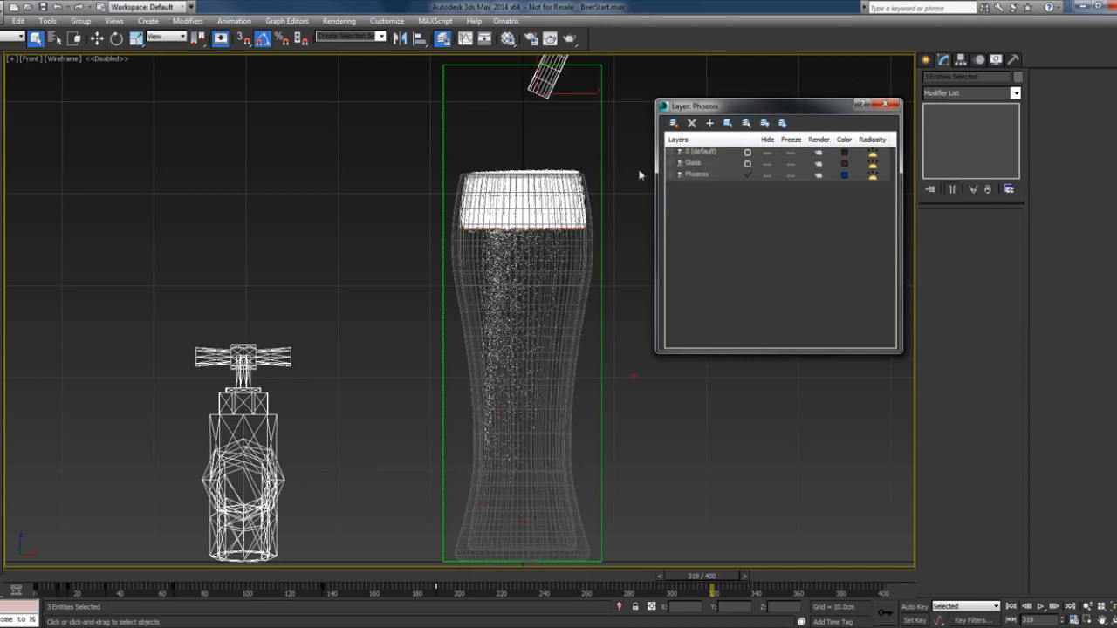
- Select Box001 and Box002 from the default layer to locate them in the scene
{"action": "left_click", "coordinate": [678, 151]}
{"action": "left_click", "coordinate": [707, 162]}
{"action": "left_click", "coordinate": [707, 173], "text": "shift"}
{"action": "left_click", "coordinate": [731, 123]}
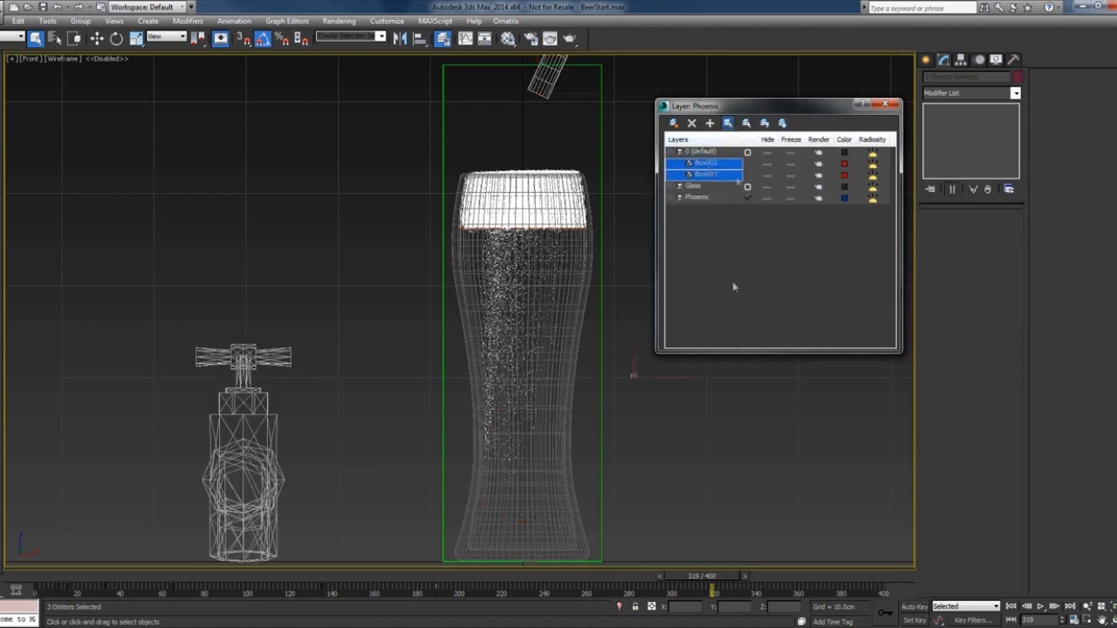
{"action": "left_click", "coordinate": [886, 104]}
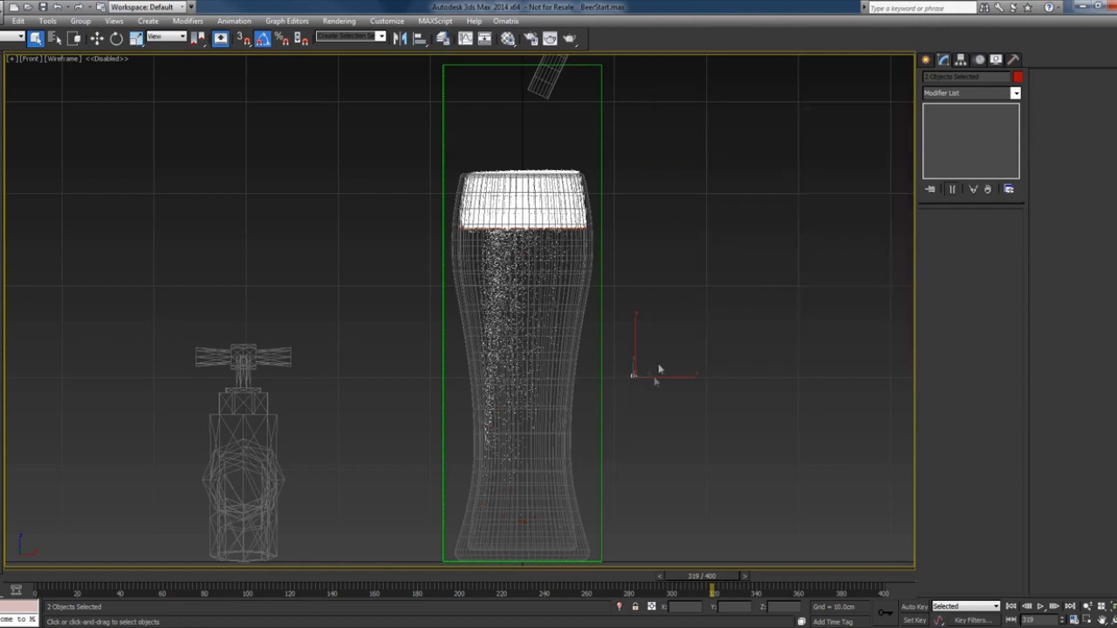
{"action": "left_click", "coordinate": [656, 376]}
- Assign a dark blue object color to the Emitter cylinder and the Phoenix source icon, leaving nothing selected
{"action": "left_click", "coordinate": [552, 60]}
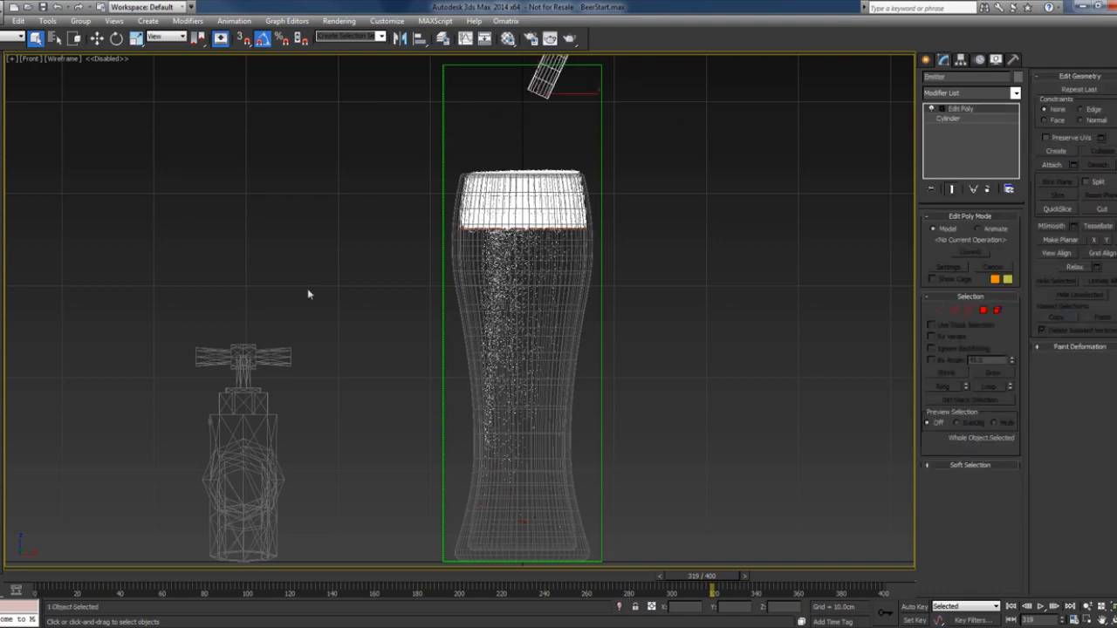
{"action": "left_click", "coordinate": [221, 363], "text": "ctrl"}
{"action": "left_click", "coordinate": [1019, 77]}
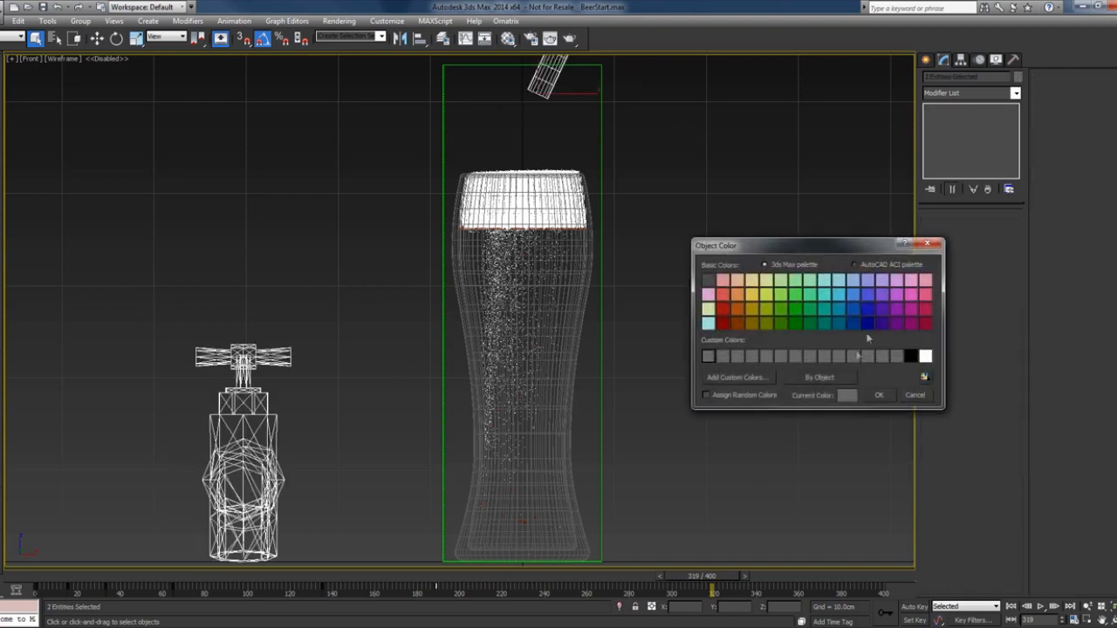
{"action": "left_click", "coordinate": [853, 323]}
{"action": "left_click", "coordinate": [878, 396]}
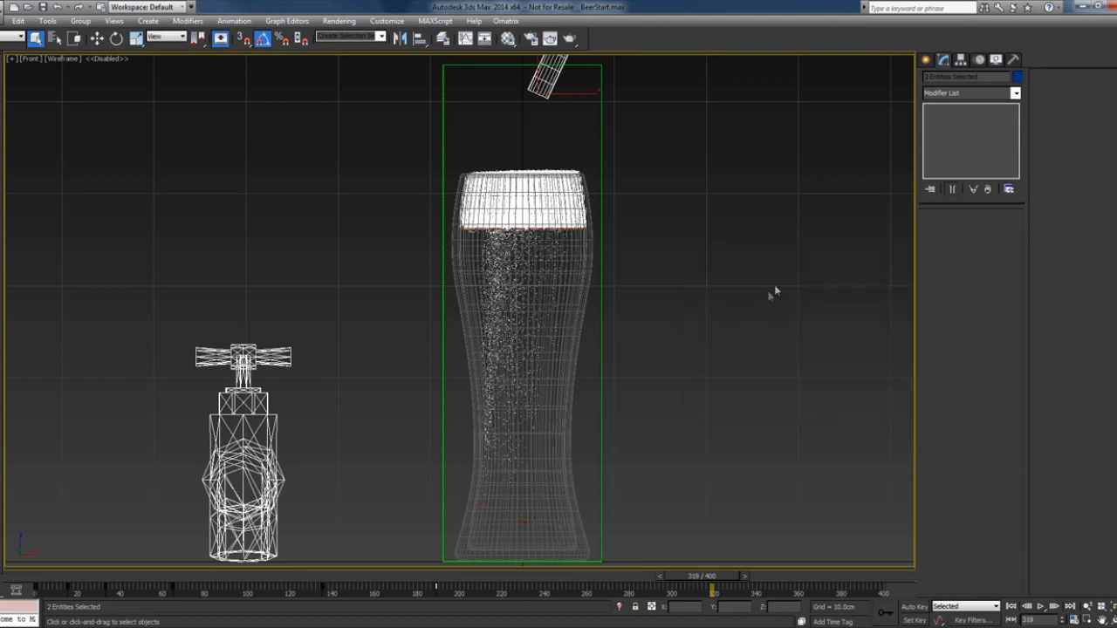
{"action": "left_click", "coordinate": [730, 226]}
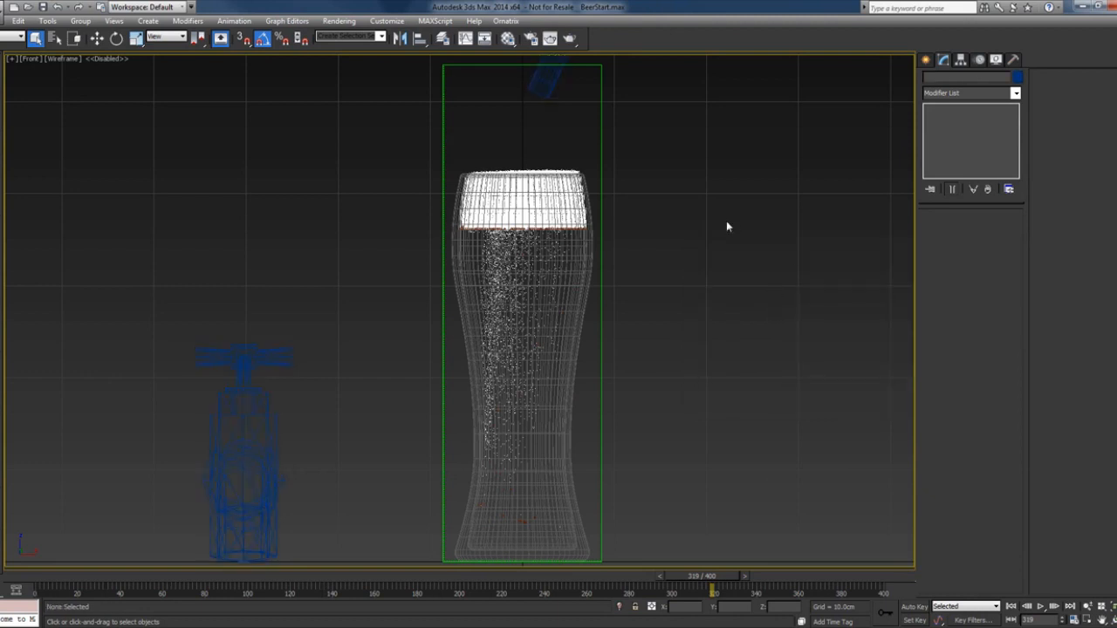